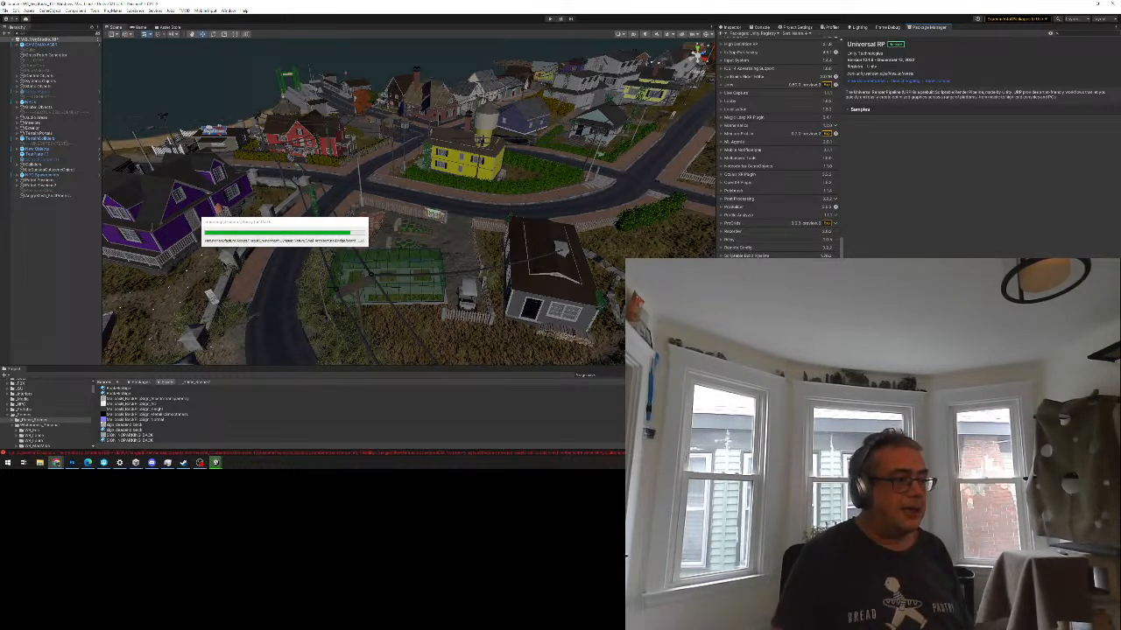
# Step: Move the import progress window aside, switch to Chrome and search Google Images for "korean mmo"
pyautogui.moveTo(329, 226); pyautogui.dragTo(216, 199)
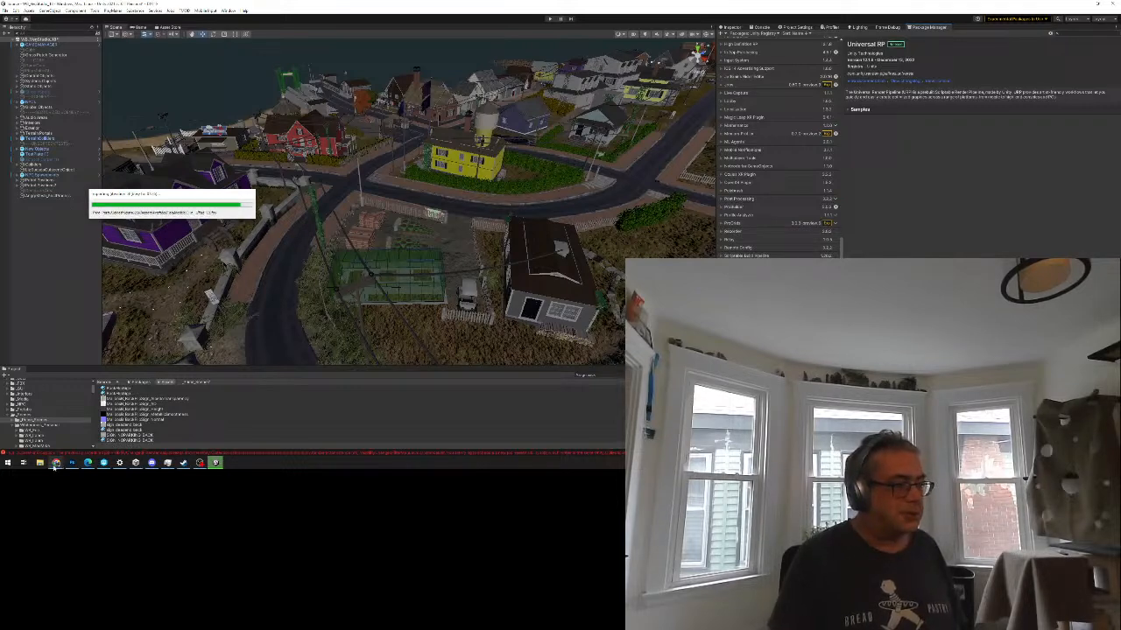
pyautogui.moveTo(55, 464)
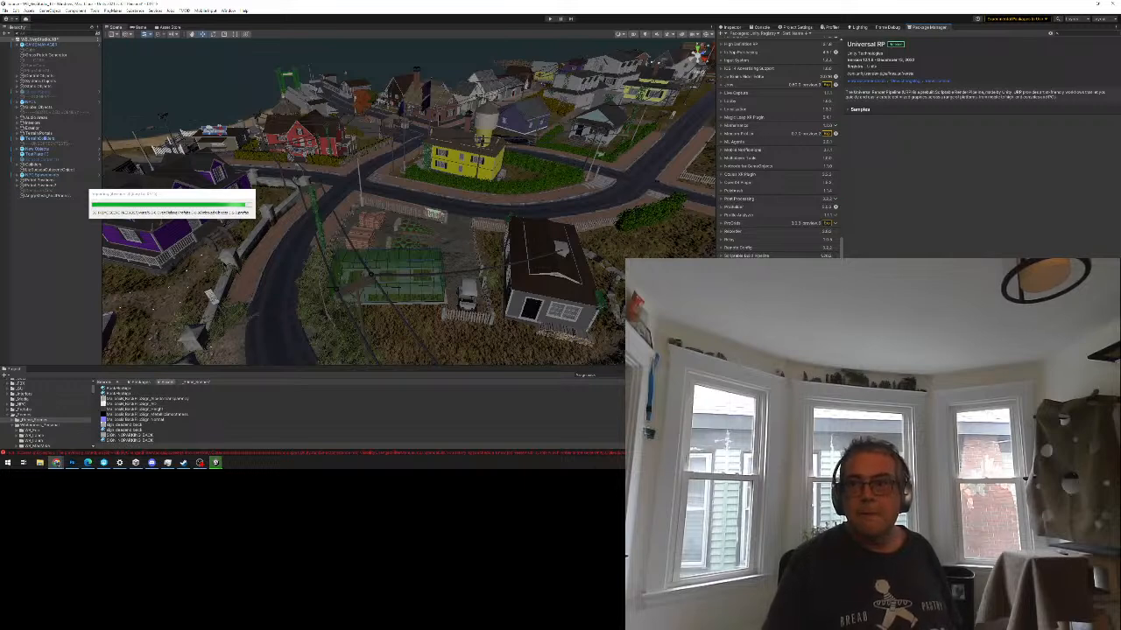
pyautogui.moveTo(626, 464); pyautogui.dragTo(719, 55)
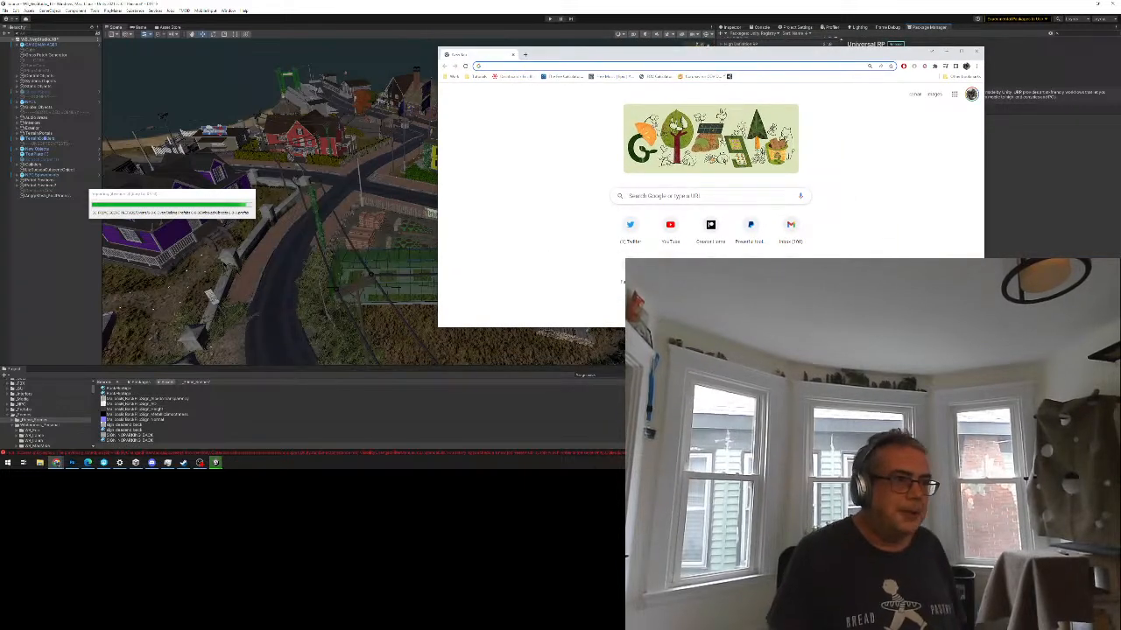
pyautogui.click(727, 66)
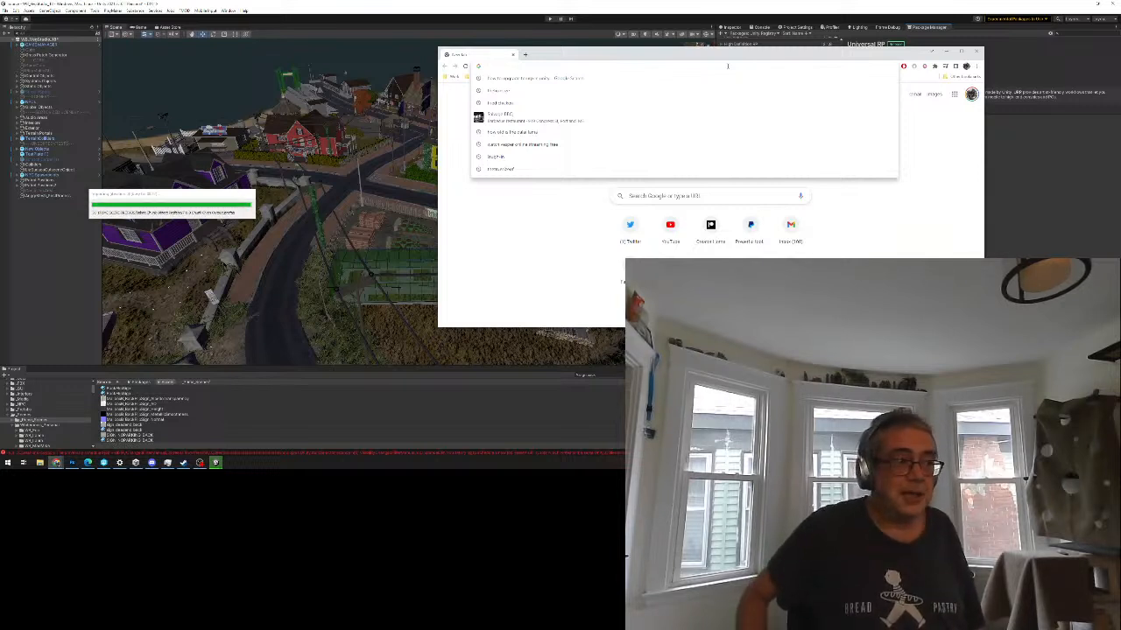
pyautogui.write('kiorean mmo')
pyautogui.press('Return')
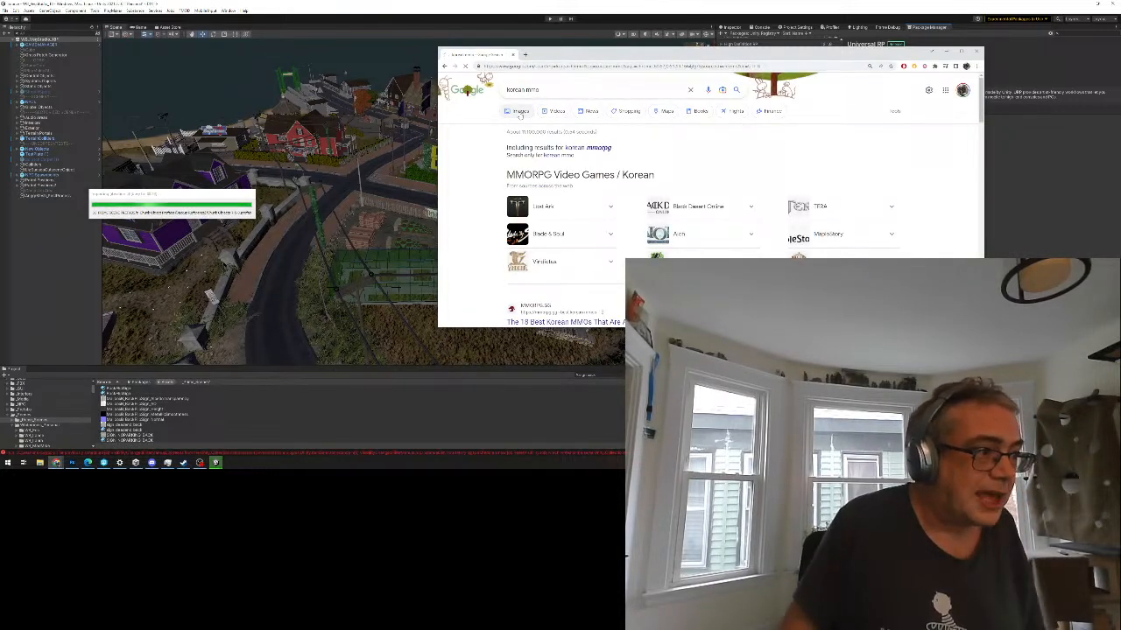
pyautogui.click(520, 112)
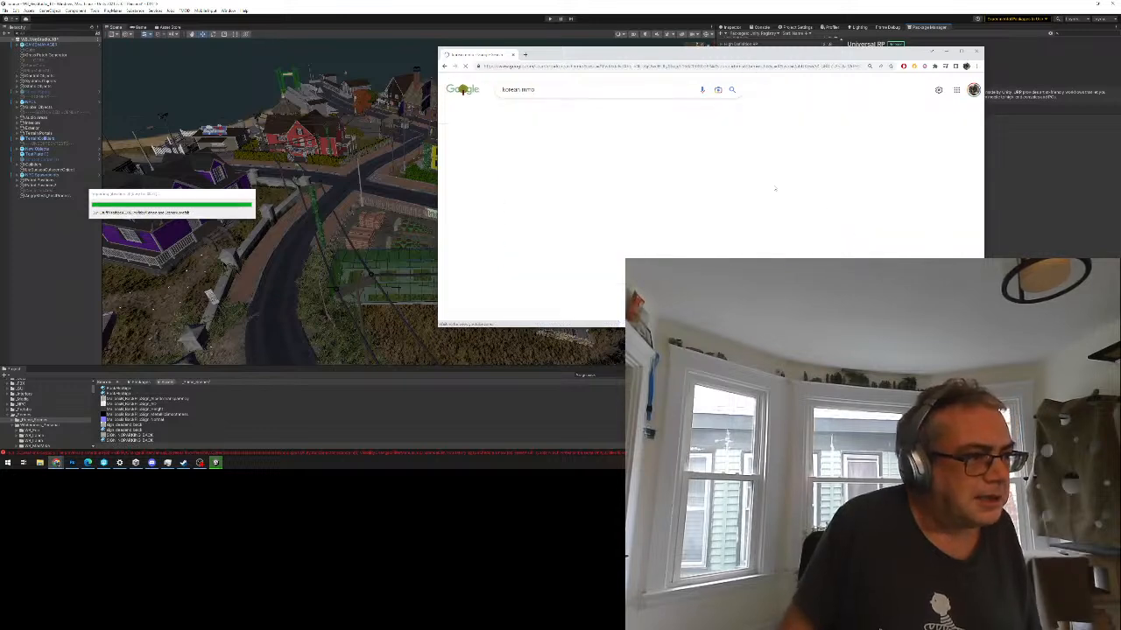
# Step: Enlarge the browser window and preview the Astellia review picture from the Korean MMO image results
pyautogui.moveTo(883, 46); pyautogui.dragTo(883, 9)
pyautogui.moveTo(984, 327); pyautogui.dragTo(1109, 468)
pyautogui.scroll(-3, 721, 132)
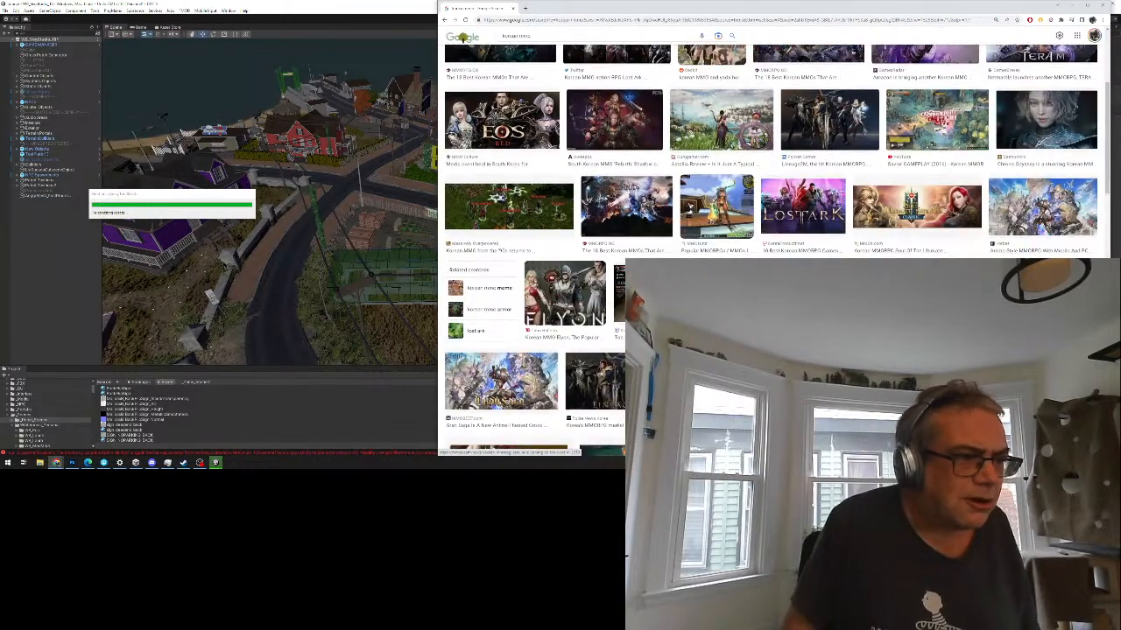
pyautogui.click(721, 127)
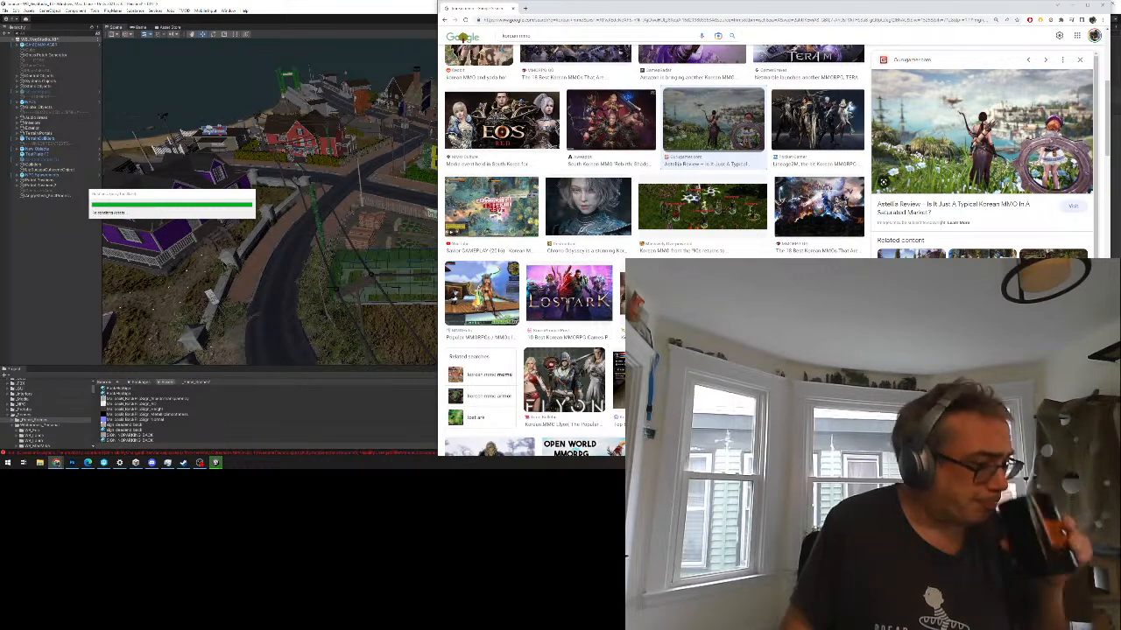
# Step: Look through more of the Korean MMO image results and minimize the browser
pyautogui.scroll(-4, 670, 219)
pyautogui.scroll(-3, 670, 219)
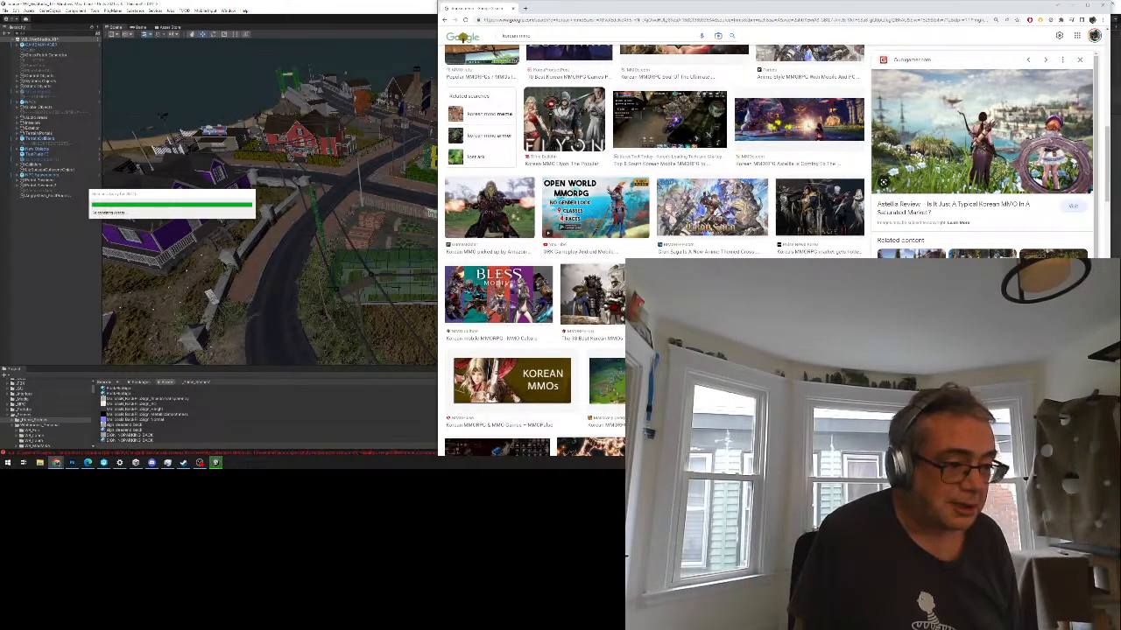
pyautogui.scroll(-2, 462, 37)
pyautogui.scroll(5, 462, 37)
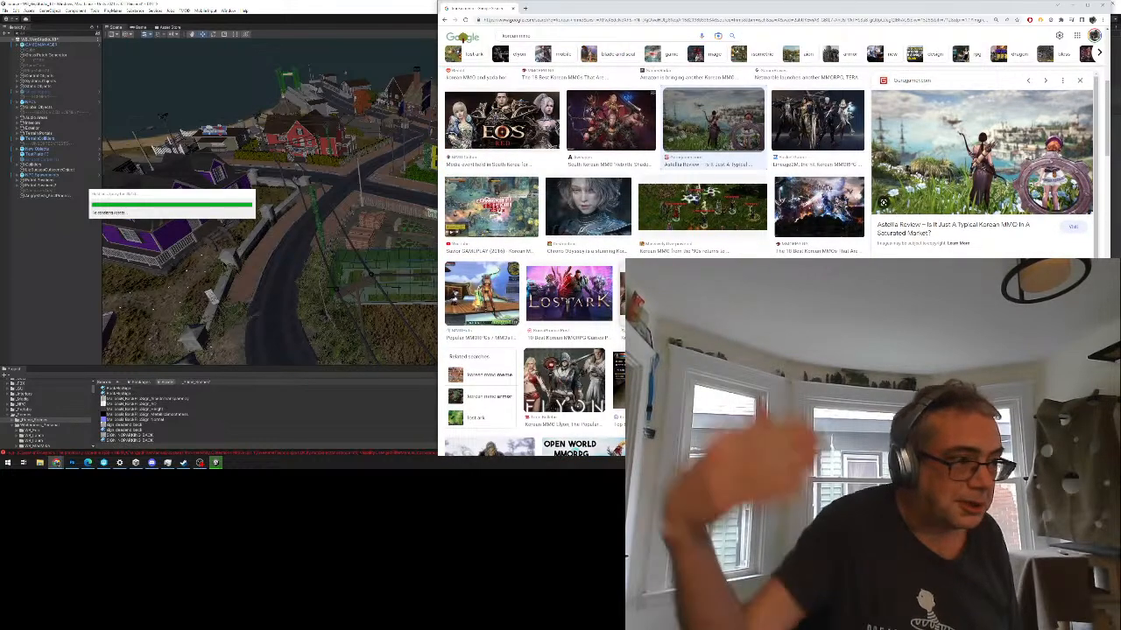
pyautogui.scroll(5, 462, 37)
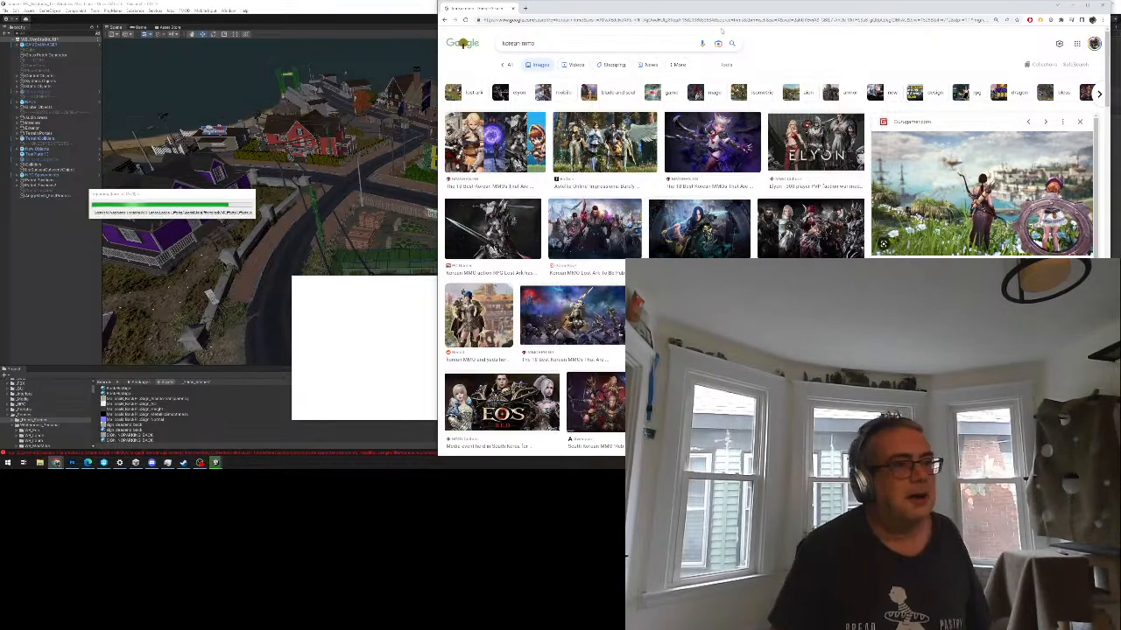
pyautogui.click(1074, 6)
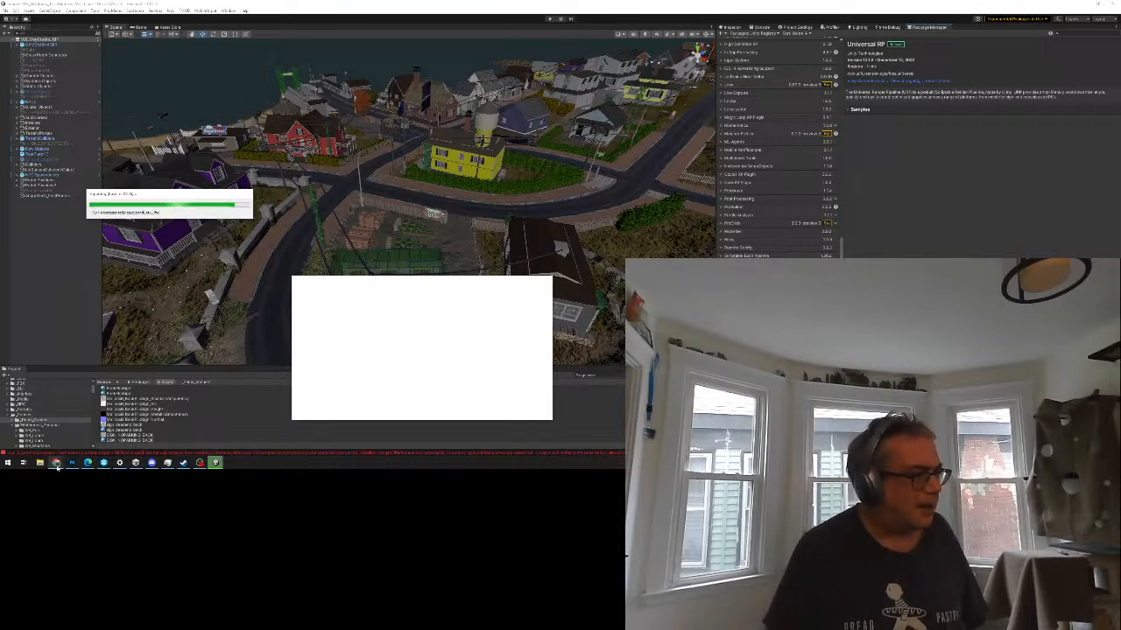
# Step: Switch back to Chrome and search Google Images for "dark age of camelot"
pyautogui.moveTo(55, 464)
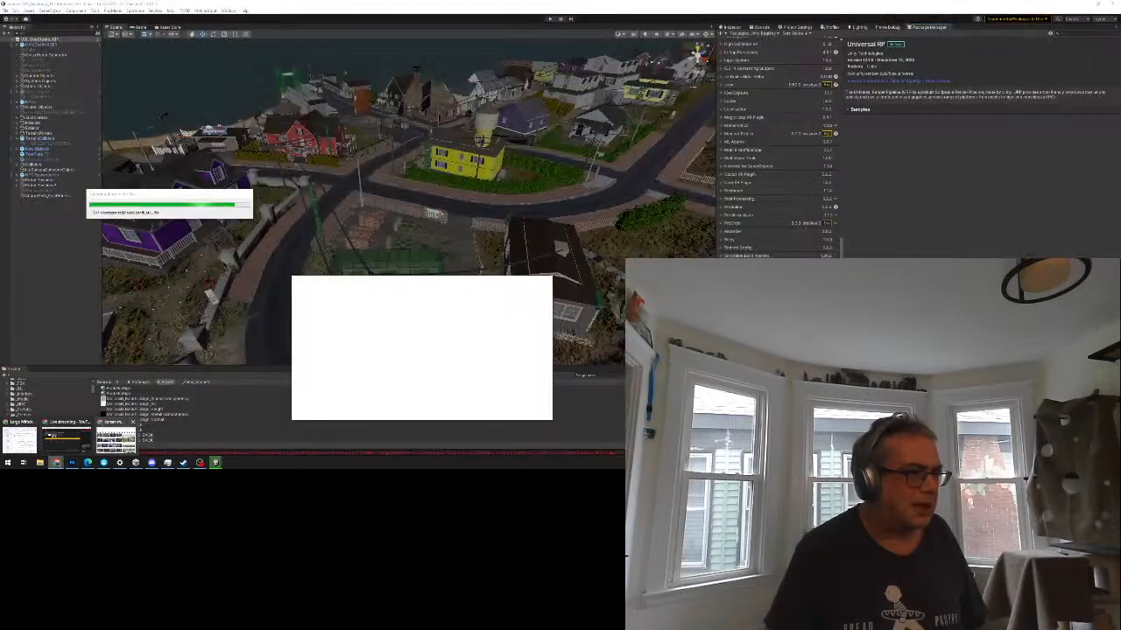
pyautogui.click(115, 438)
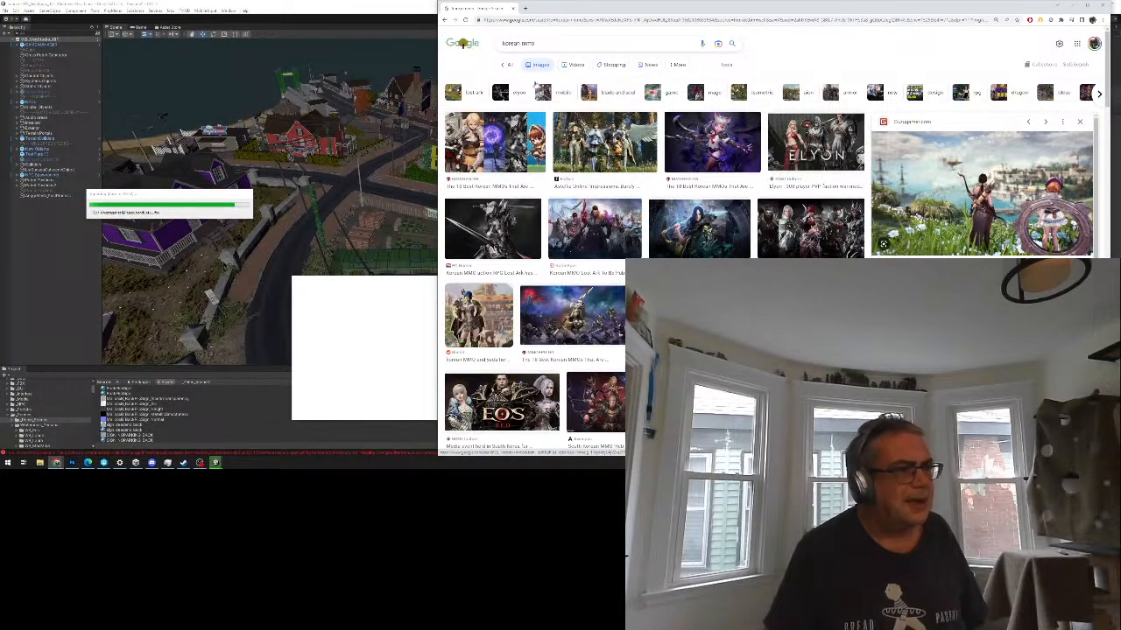
pyautogui.click(552, 20)
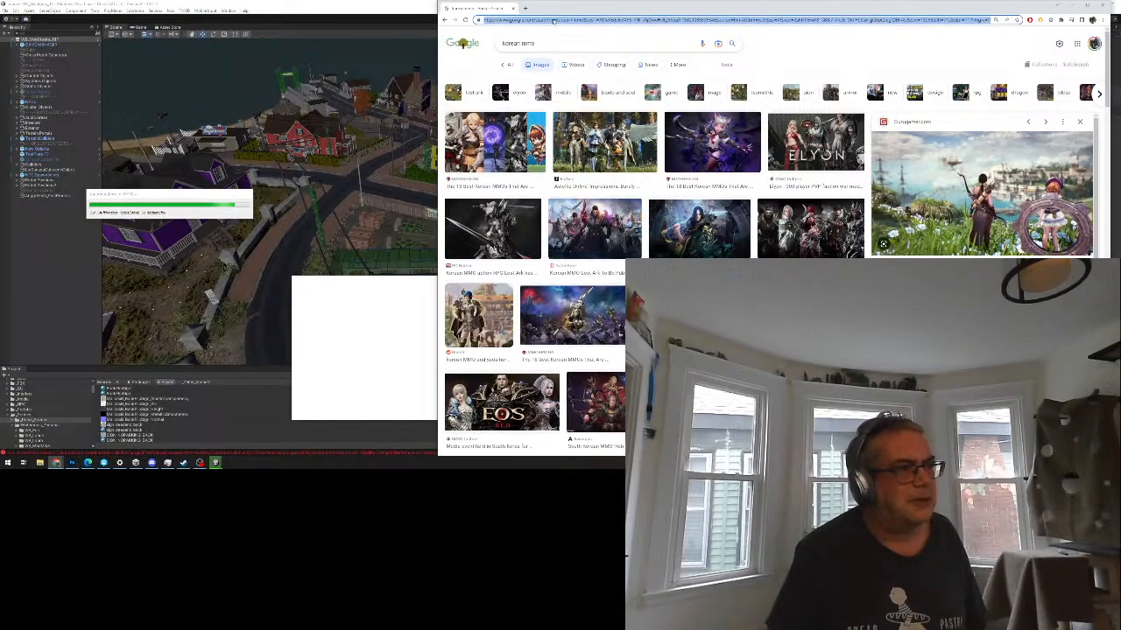
pyautogui.write('dark age of came')
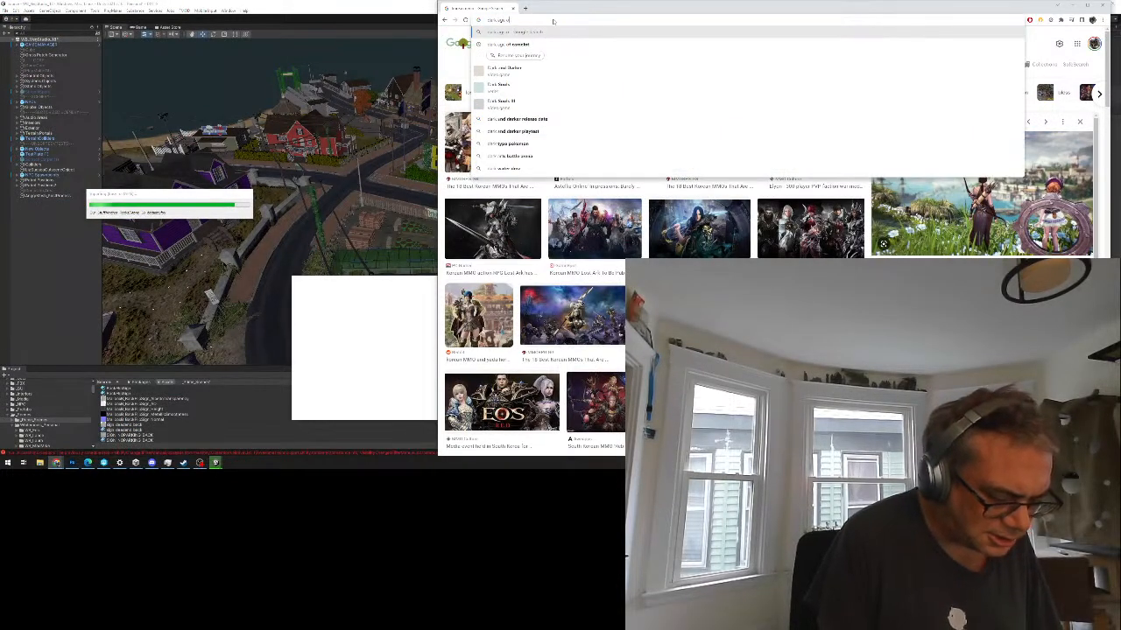
pyautogui.write('lot')
pyautogui.press('Return')
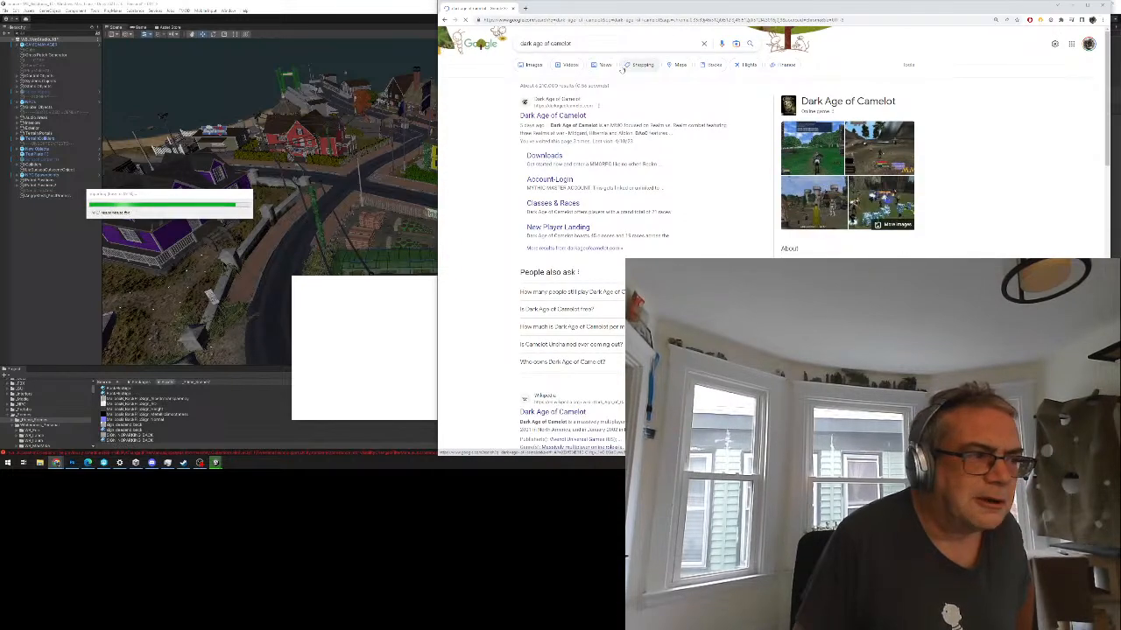
pyautogui.click(530, 65)
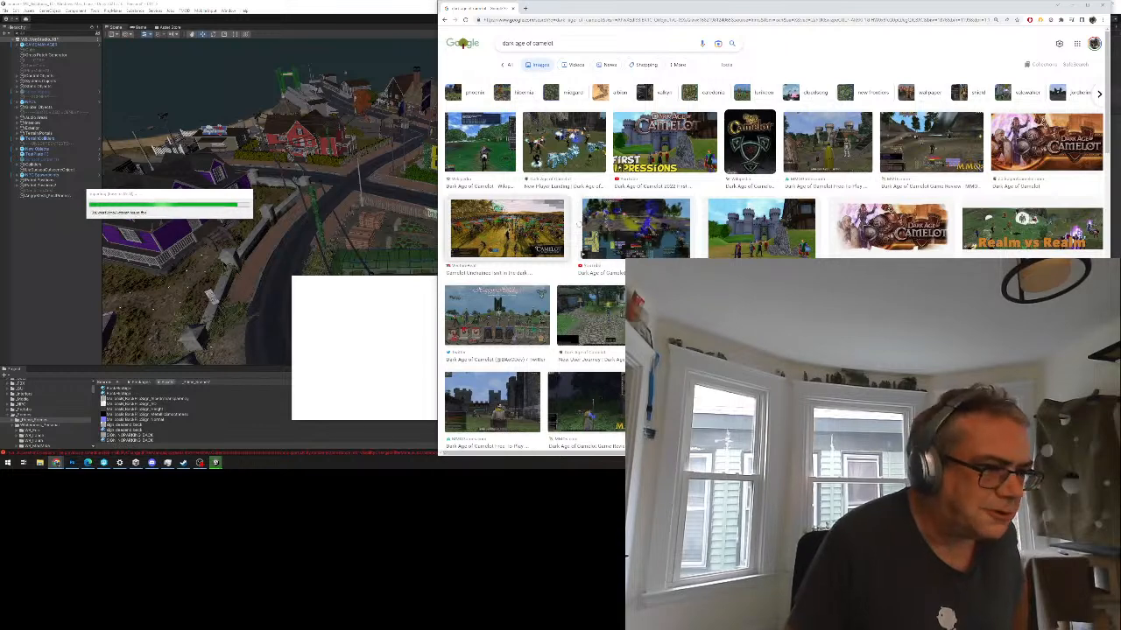
# Step: Preview the castle picture titled "Dark age of camelot is pretty sweet" in a wider window and open its Reddit post in a new tab
pyautogui.click(755, 225)
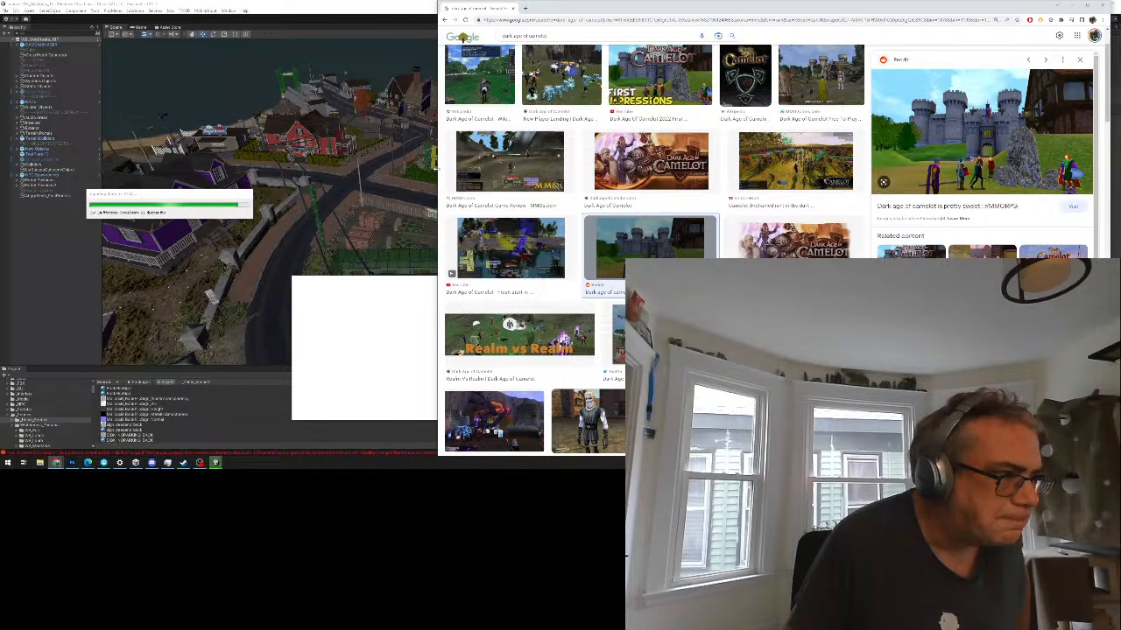
pyautogui.moveTo(437, 168); pyautogui.dragTo(272, 172)
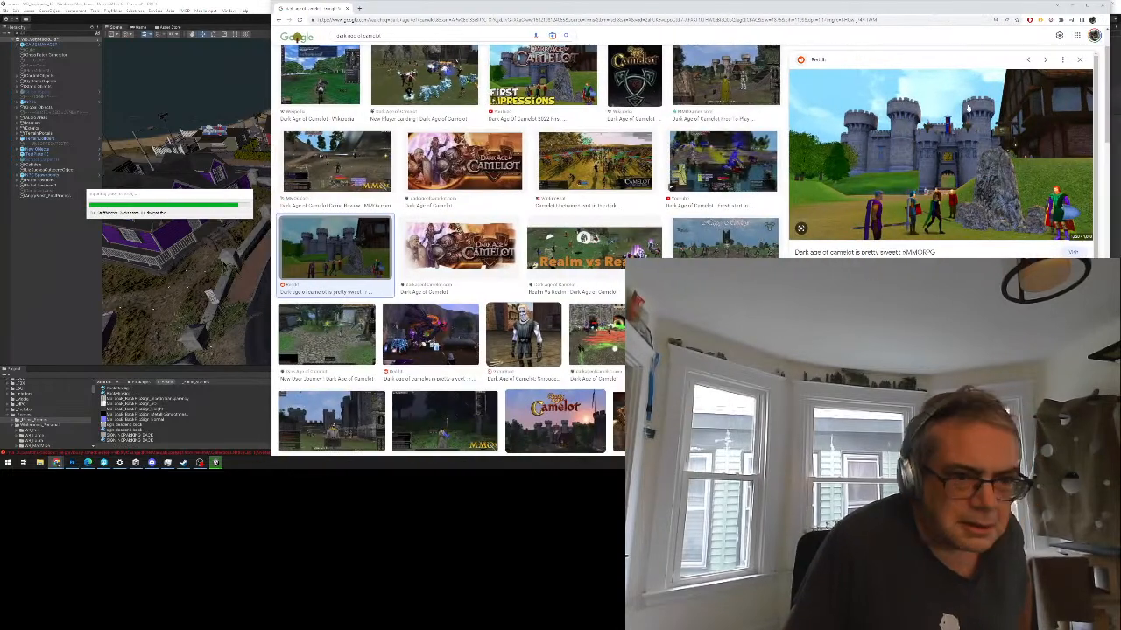
pyautogui.scroll(-1, 921, 185)
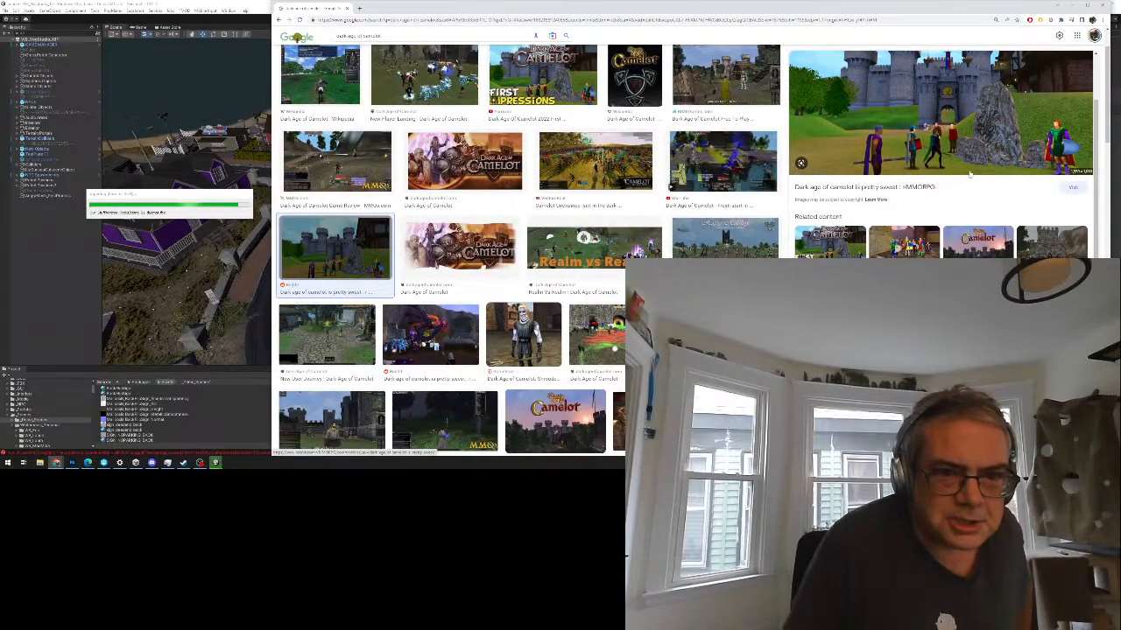
pyautogui.rightClick(907, 165)
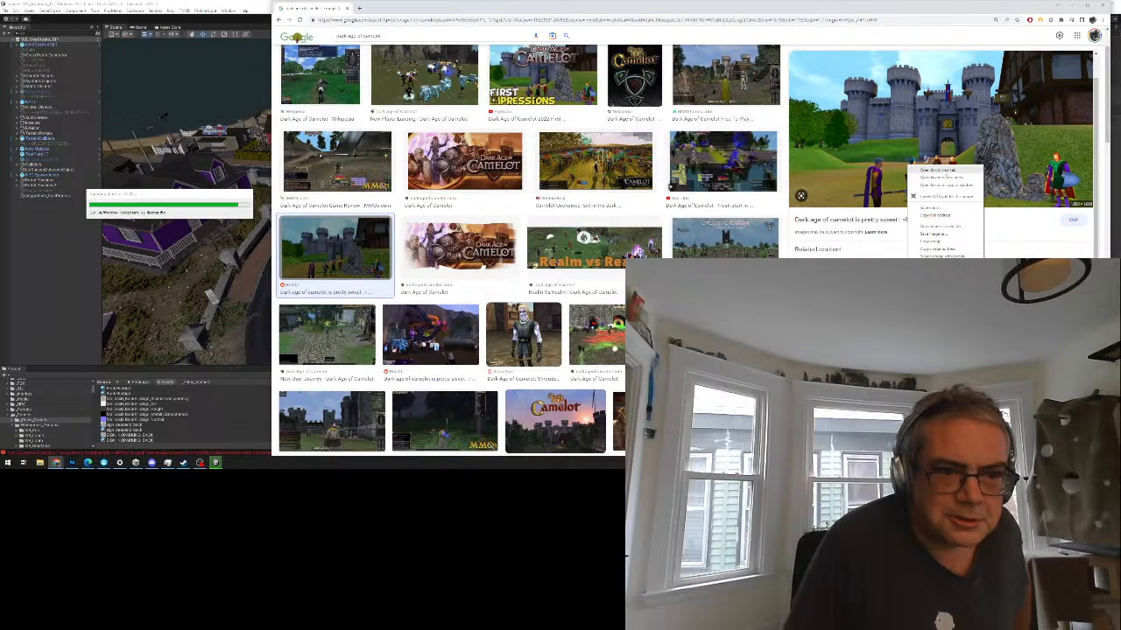
pyautogui.click(935, 170)
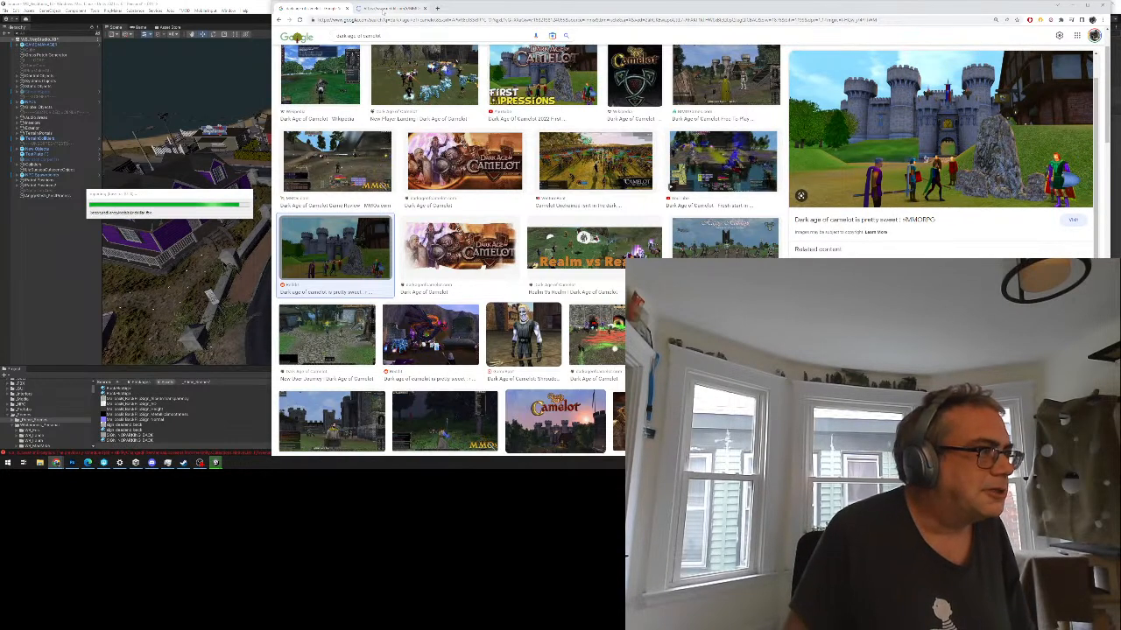
pyautogui.click(385, 9)
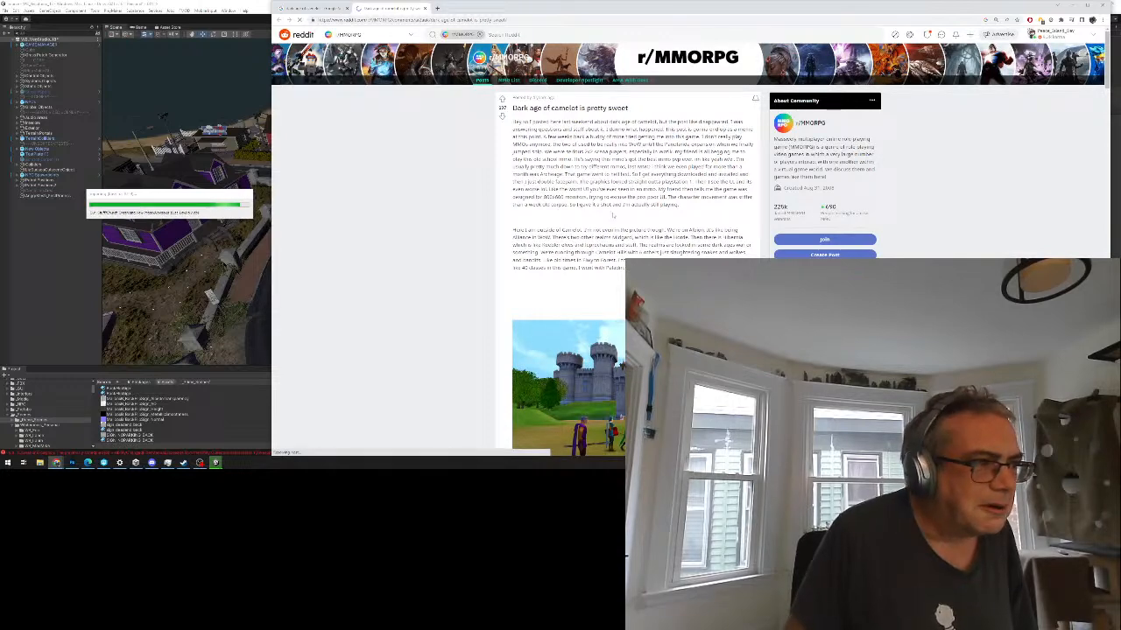
# Step: Examine the castle screenshot in the Reddit post at a larger page zoom
pyautogui.scroll(-5, 602, 202)
pyautogui.keyDown('ctrl'); pyautogui.scroll(2, 601, 205); pyautogui.keyUp('ctrl')
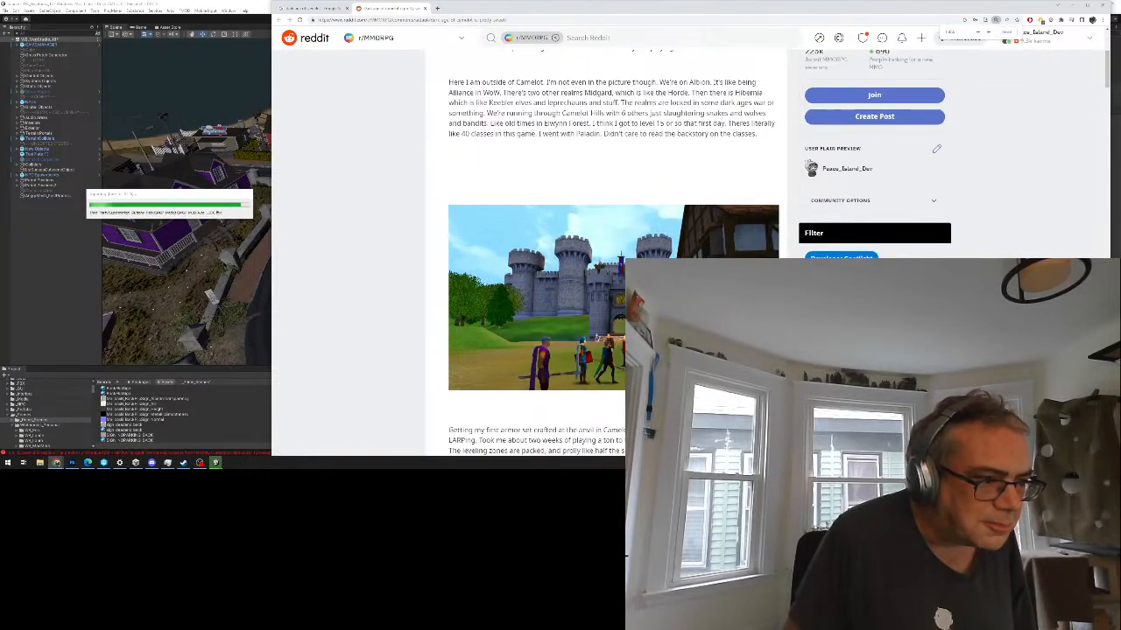
pyautogui.scroll(-3, 601, 205)
pyautogui.keyDown('ctrl'); pyautogui.scroll(2, 601, 205); pyautogui.keyUp('ctrl')
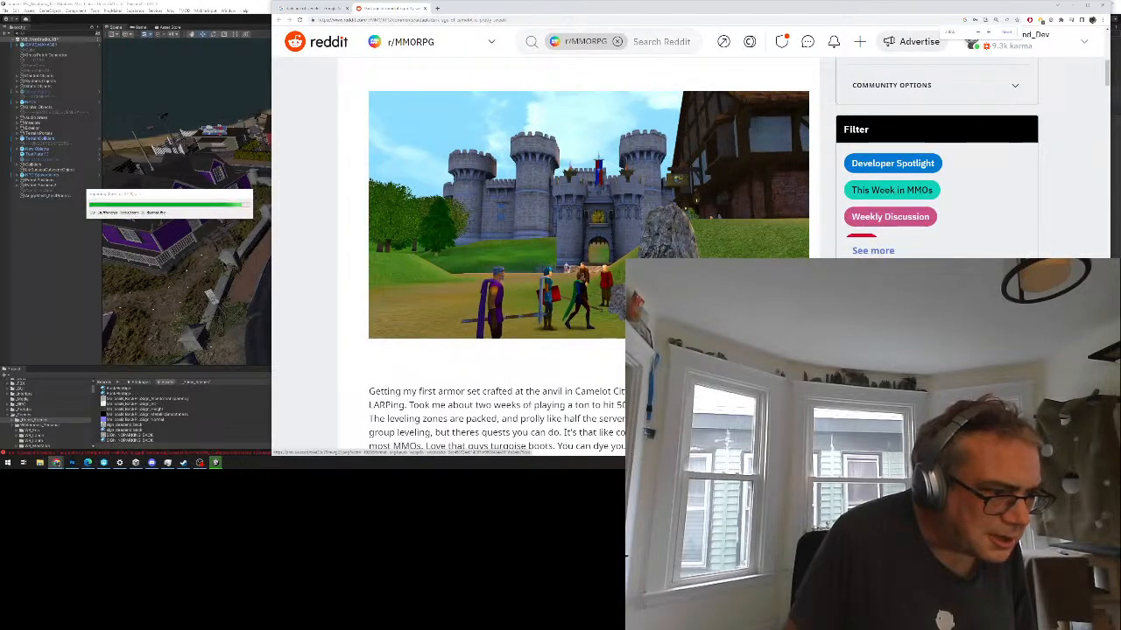
pyautogui.scroll(1, 601, 205)
pyautogui.scroll(-2, 602, 205)
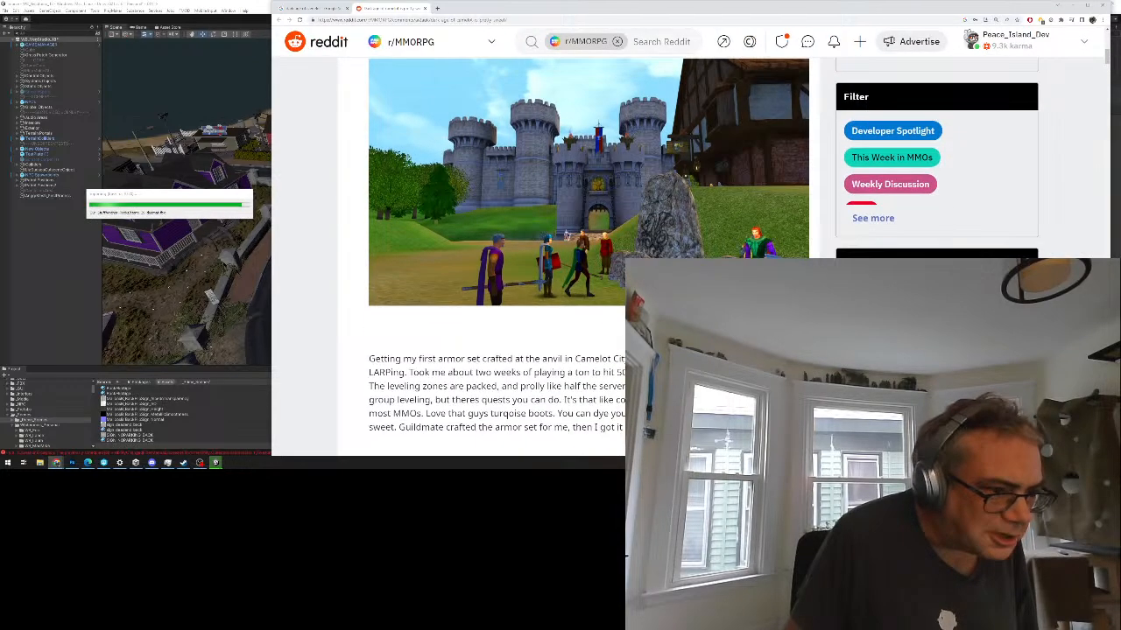
# Step: Examine the armor set and dragon raid screenshots further down the enlarged Reddit post
pyautogui.keyDown('ctrl'); pyautogui.scroll(2, 601, 204); pyautogui.keyUp('ctrl')
pyautogui.scroll(-8, 602, 204)
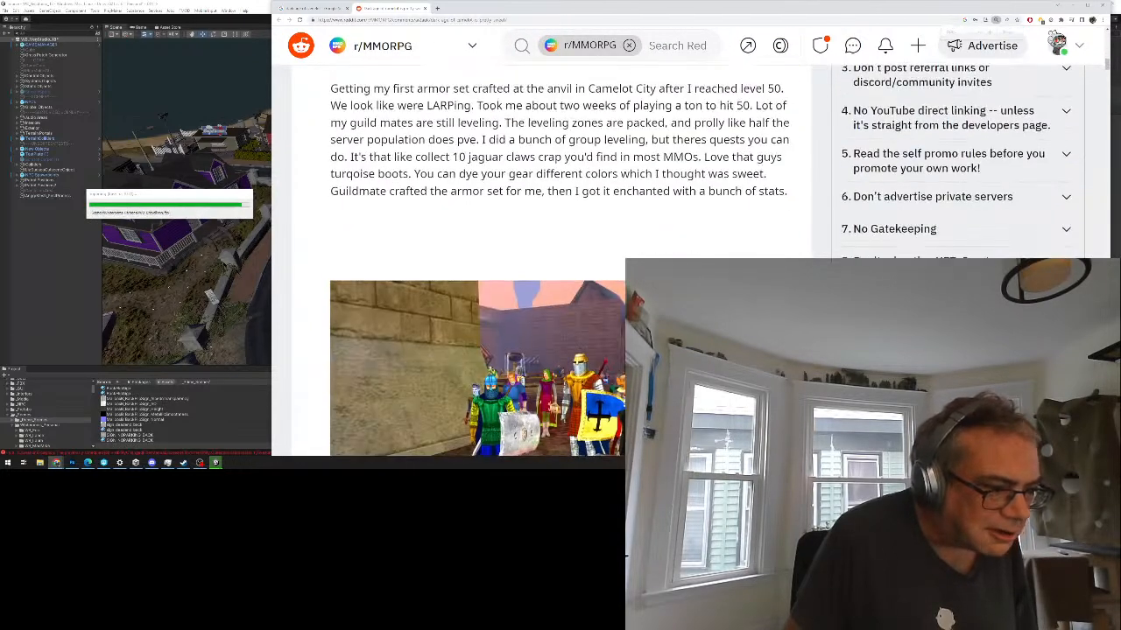
pyautogui.scroll(-4, 602, 205)
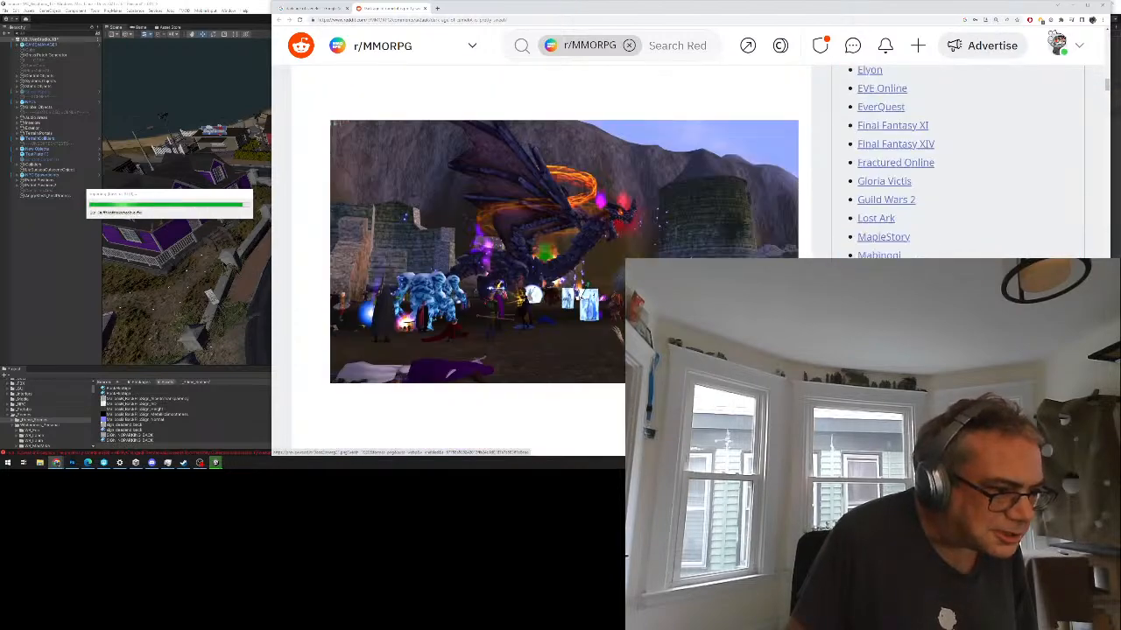
pyautogui.scroll(3, 601, 205)
pyautogui.scroll(10, 564, 261)
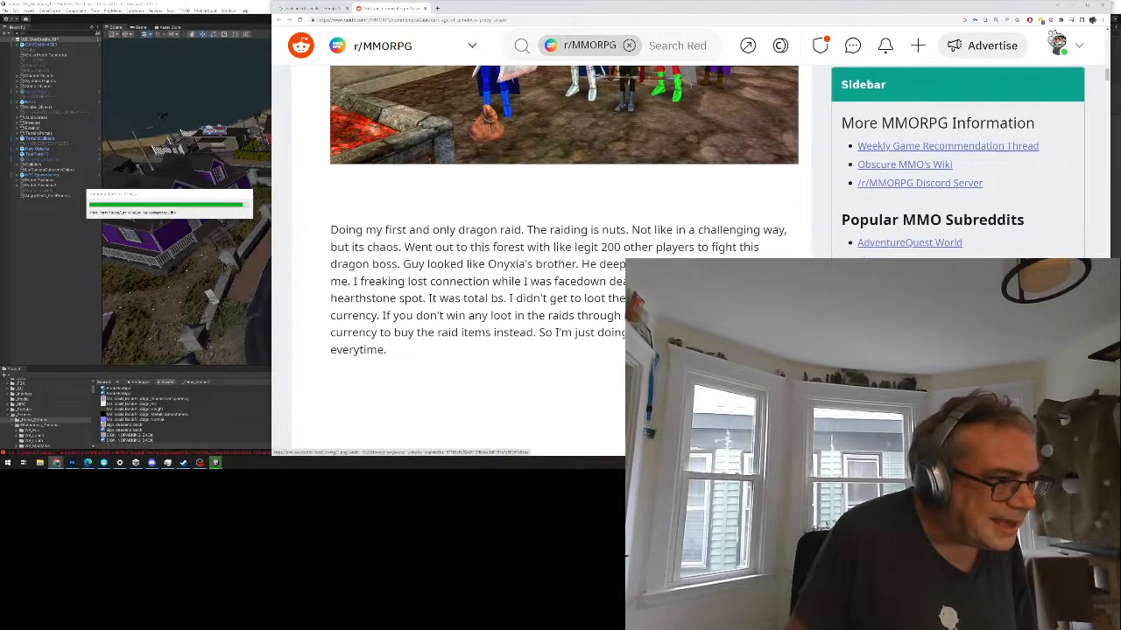
# Step: Reduce the page zoom, view the castle screenshot again and close the Reddit tab
pyautogui.hotkey('ctrl', '-')
pyautogui.hotkey('ctrl', '-')
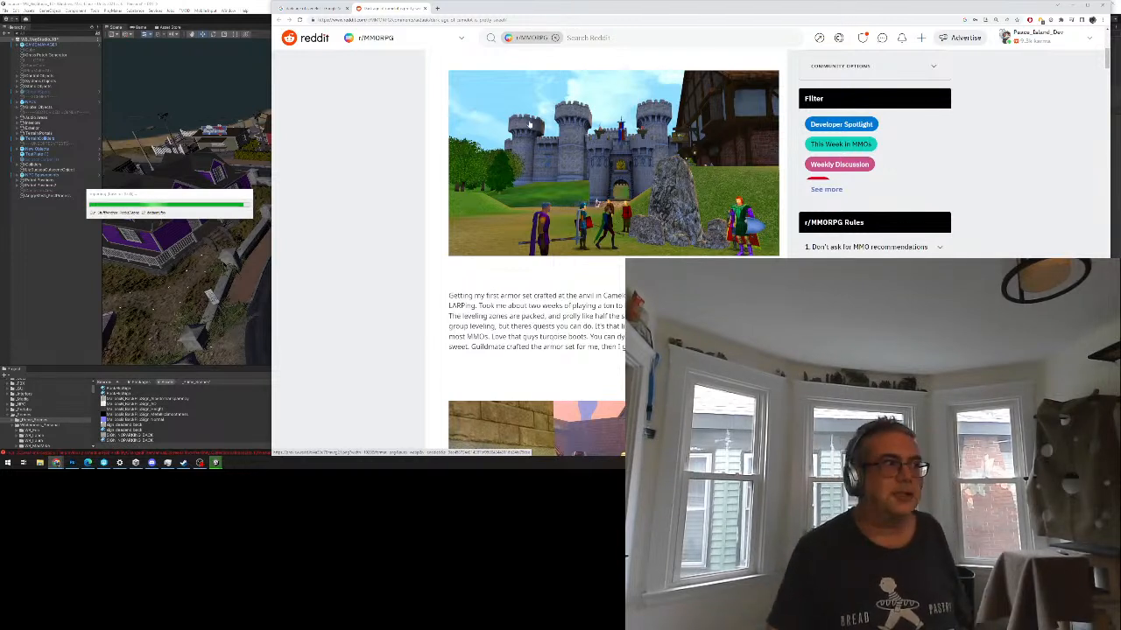
pyautogui.click(425, 8)
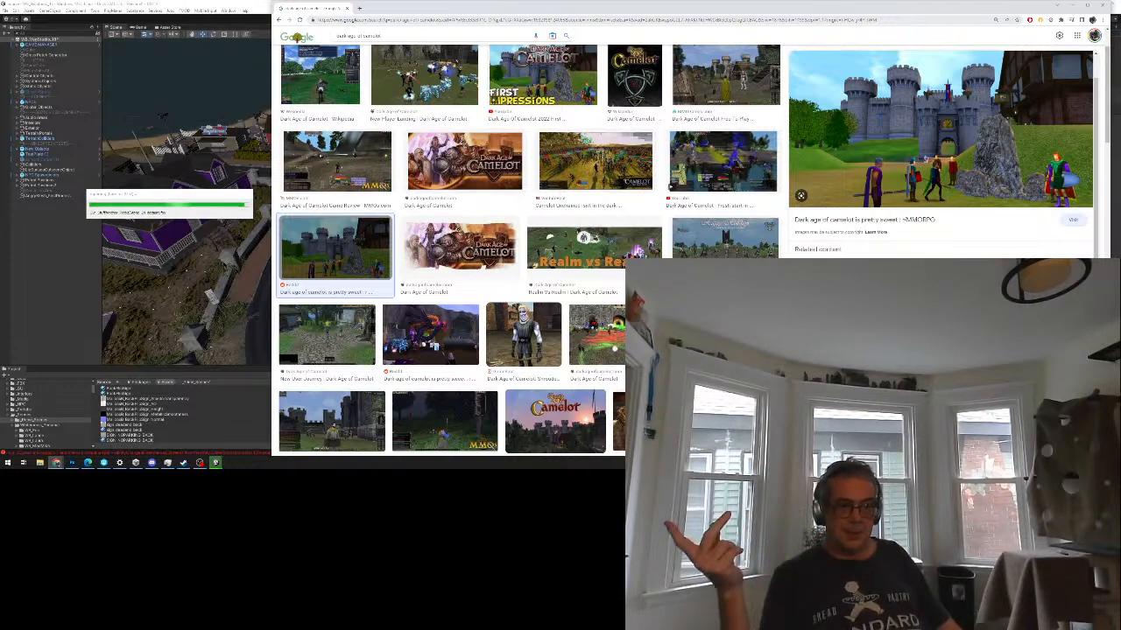
# Step: Search Google Images for "everquest screenshots" in place of the current query
pyautogui.moveTo(410, 36); pyautogui.dragTo(326, 35)
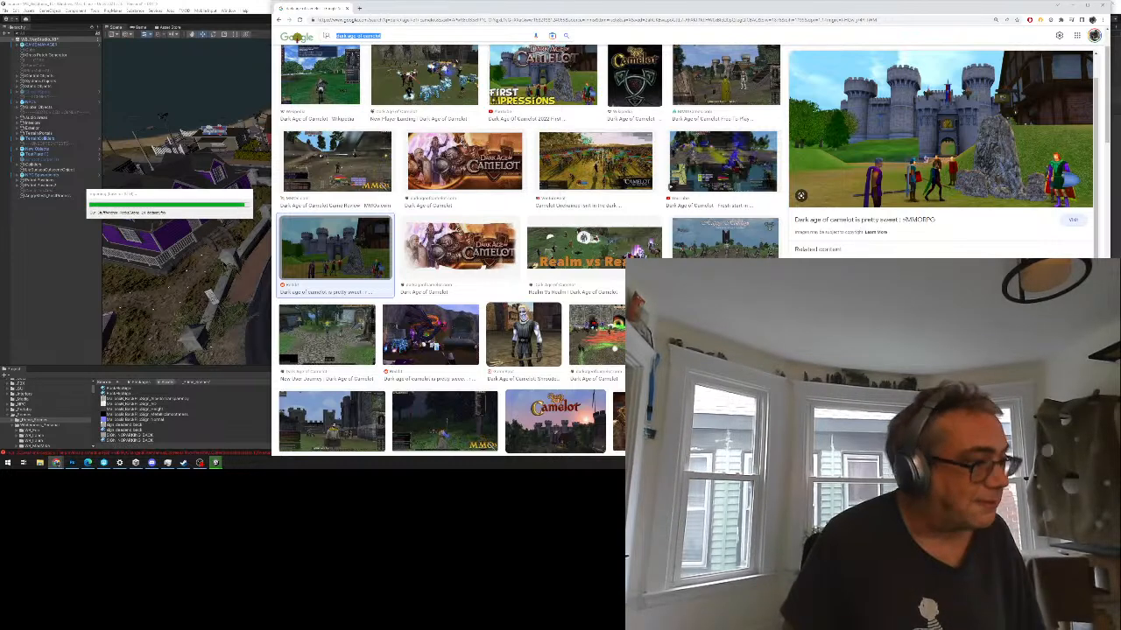
pyautogui.write('ever')
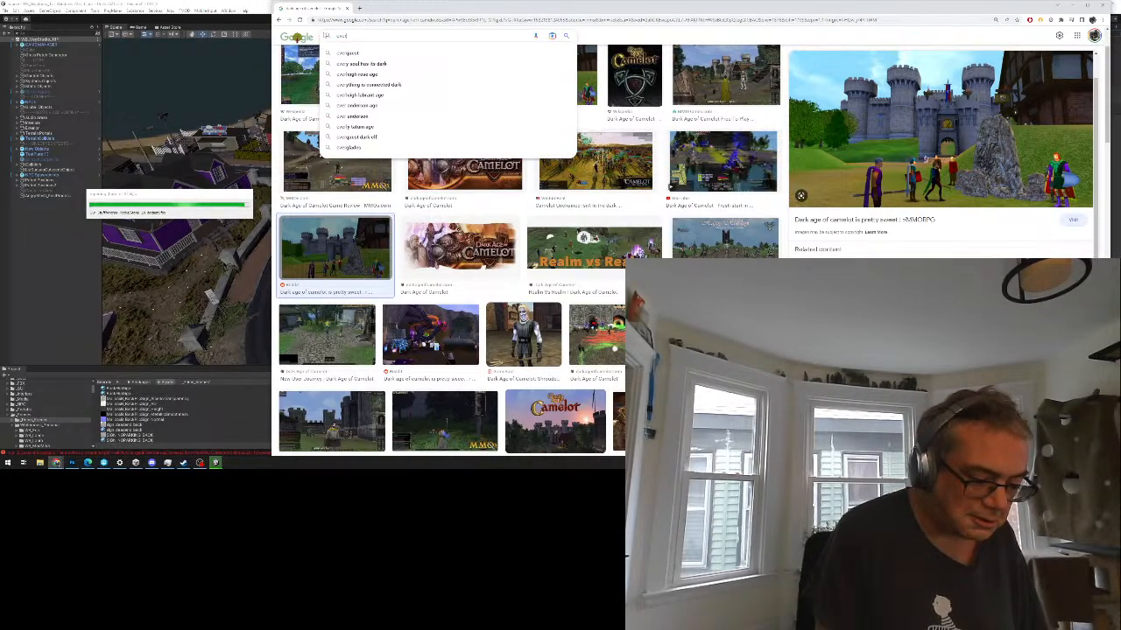
pyautogui.write('quest')
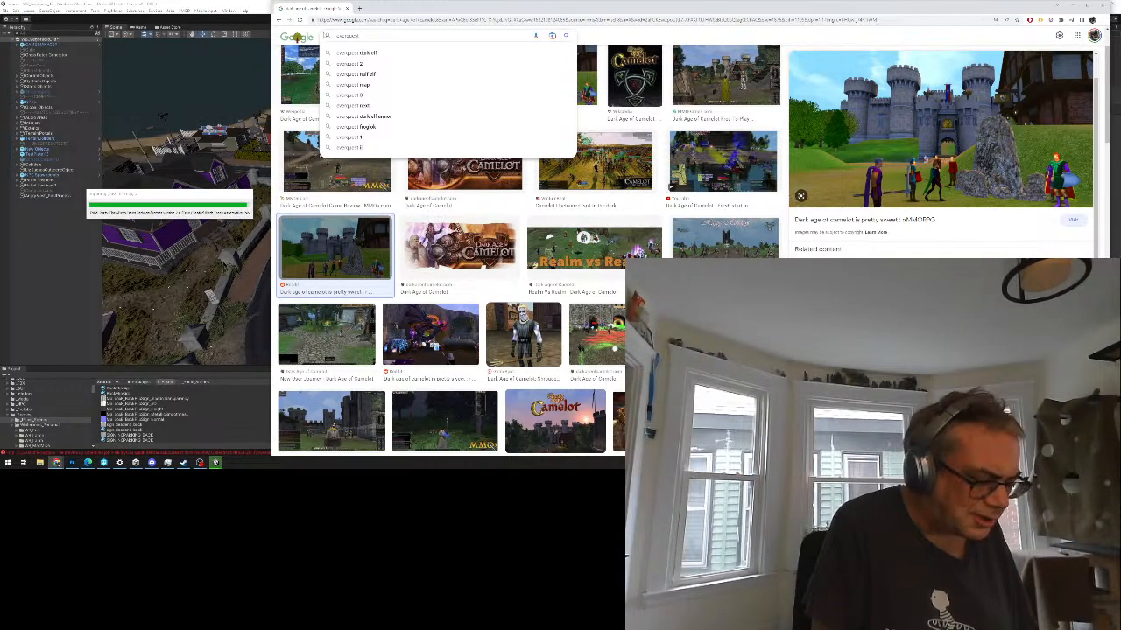
pyautogui.write('screenshots')
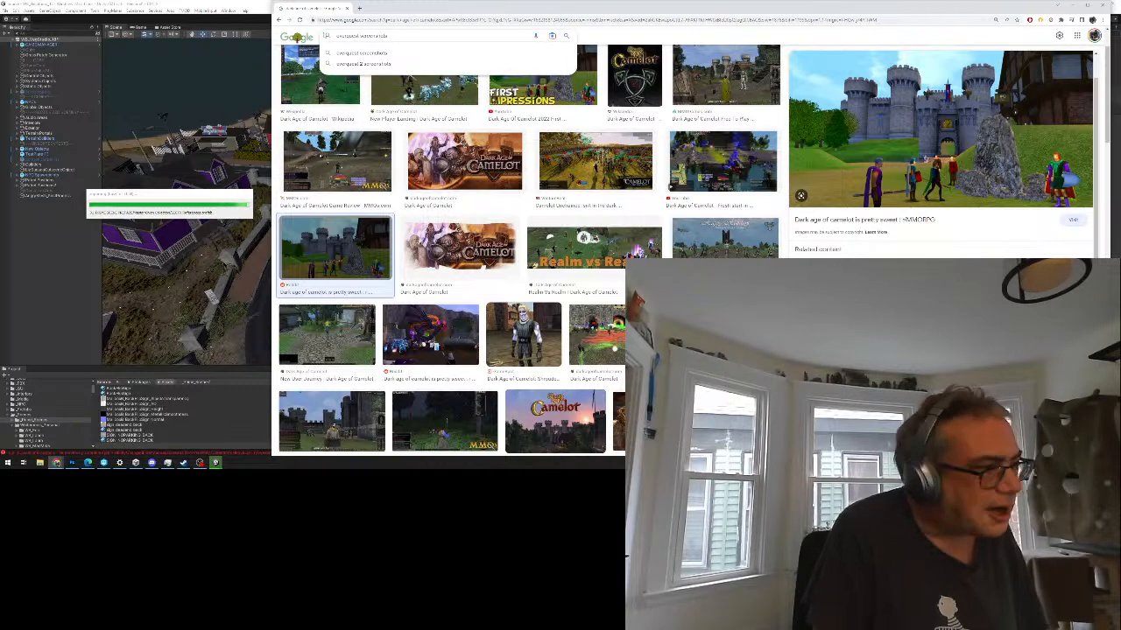
pyautogui.press('Return')
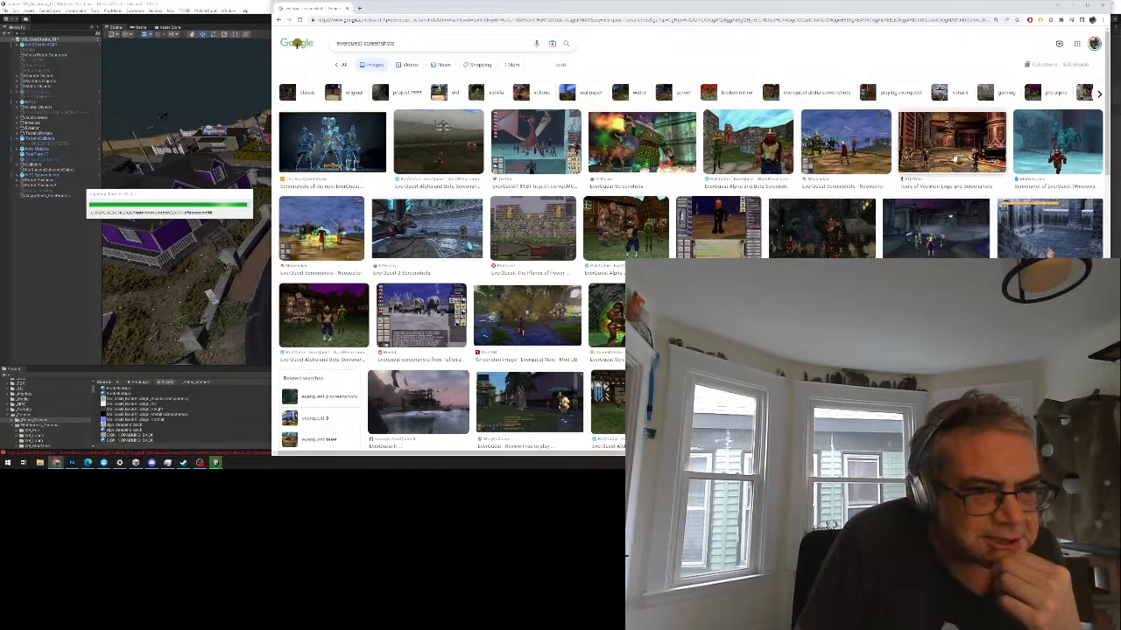
# Step: Preview the EverQuest II Tears of Veeshan library picture and the EverQuest Next screenshot from Mod DB, then browse further results
pyautogui.click(954, 157)
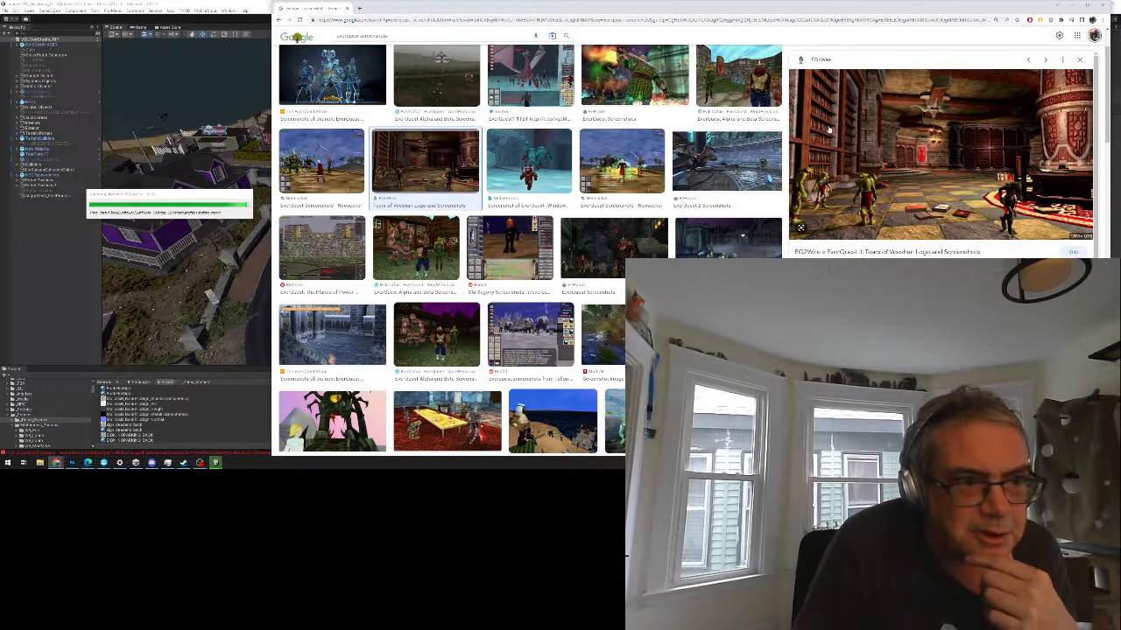
pyautogui.scroll(-3, 447, 188)
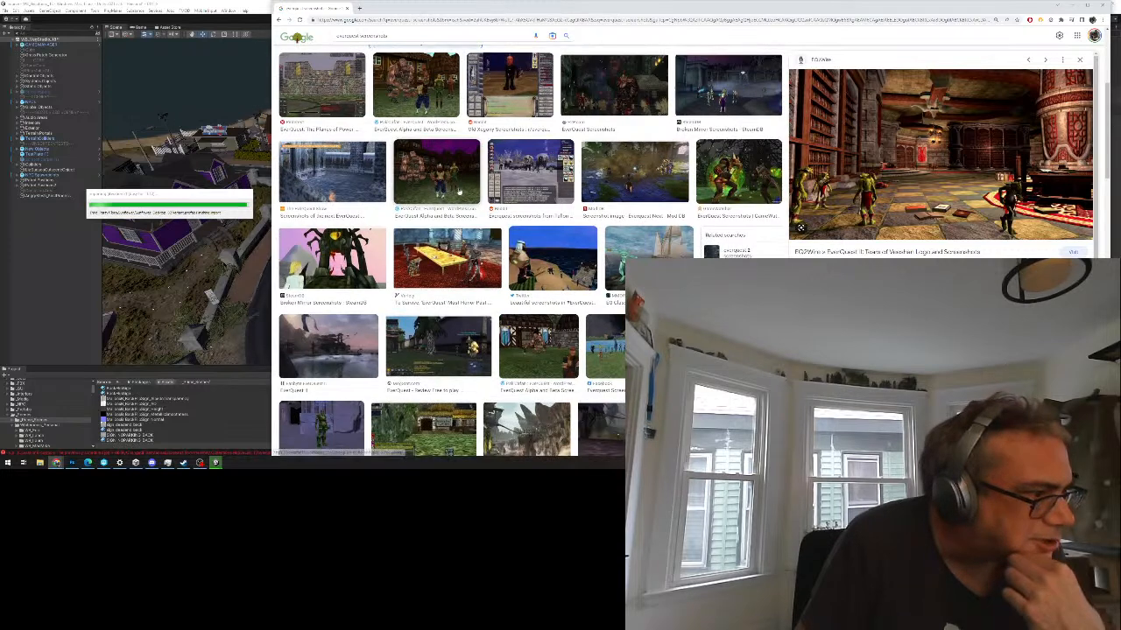
pyautogui.click(635, 171)
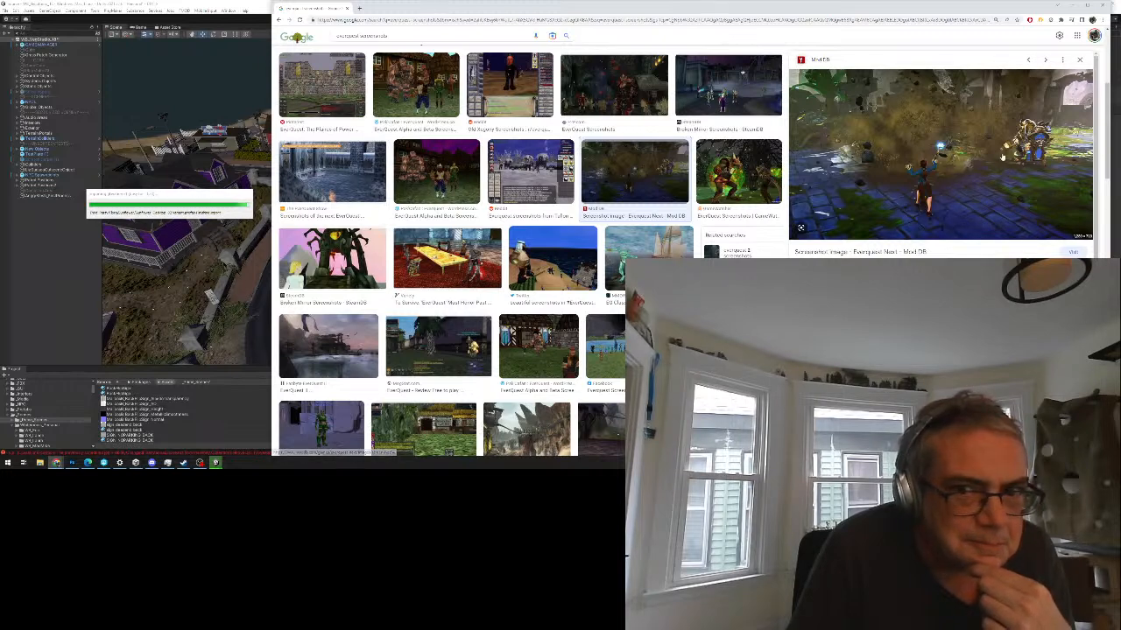
pyautogui.scroll(-3, 530, 249)
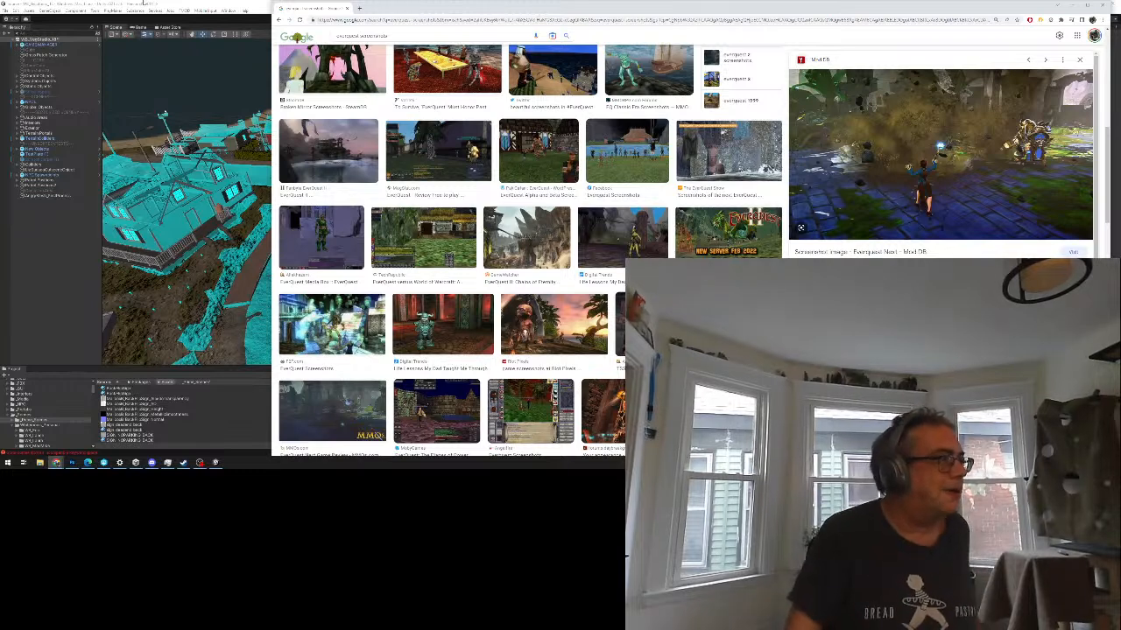
# Step: Switch to Unity, save the modified scene when prompted, and reopen the project from Unity Hub
pyautogui.click(170, 4)
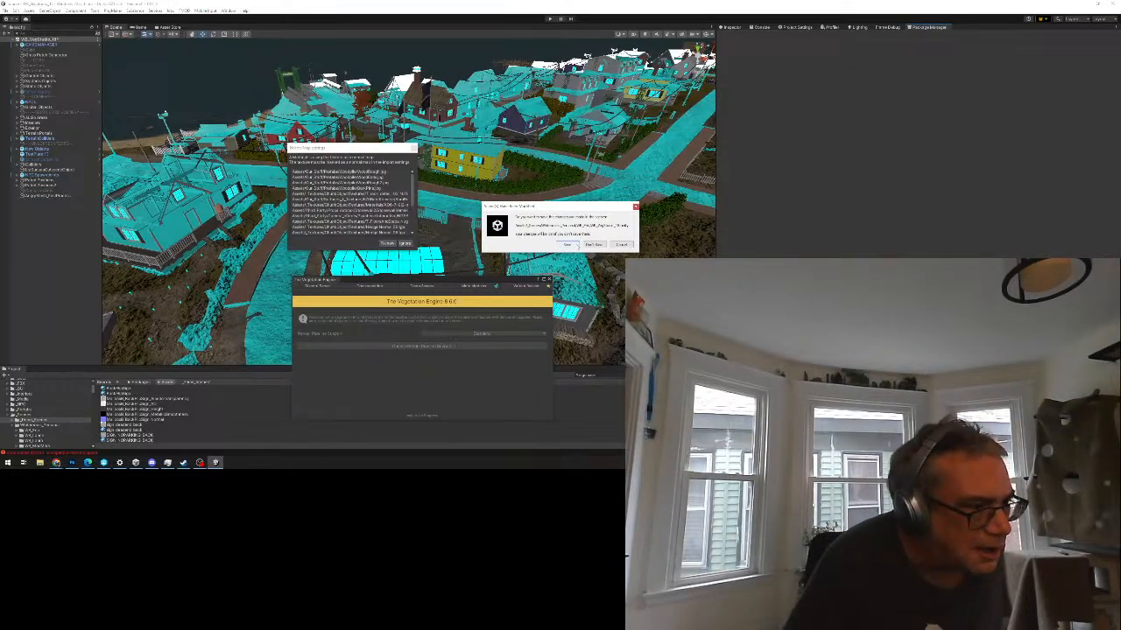
pyautogui.click(567, 244)
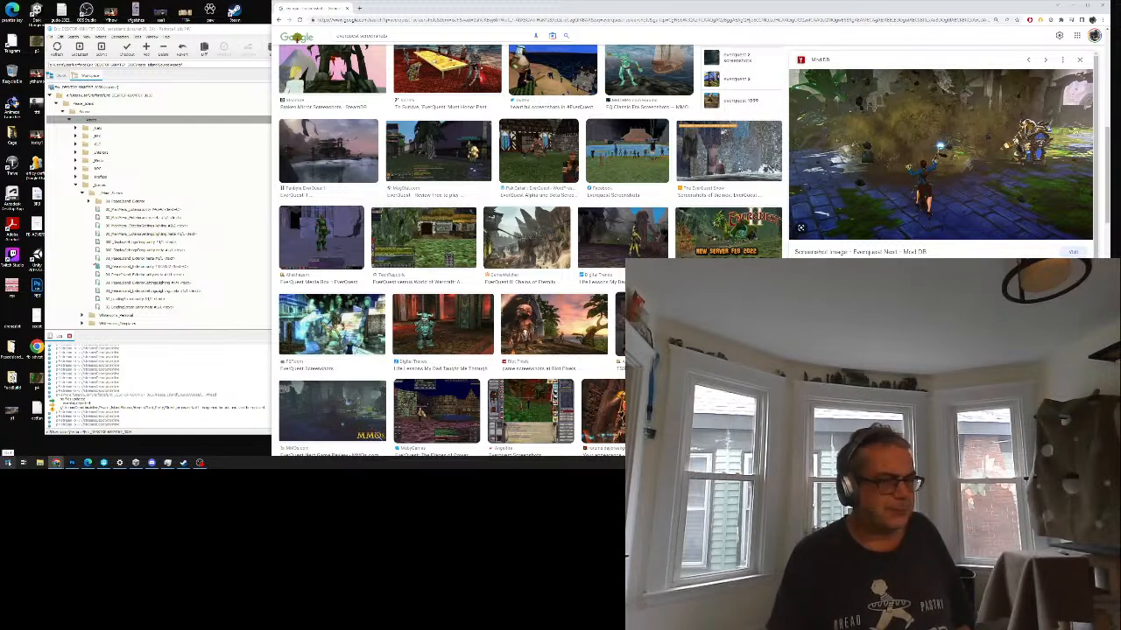
pyautogui.click(8, 462)
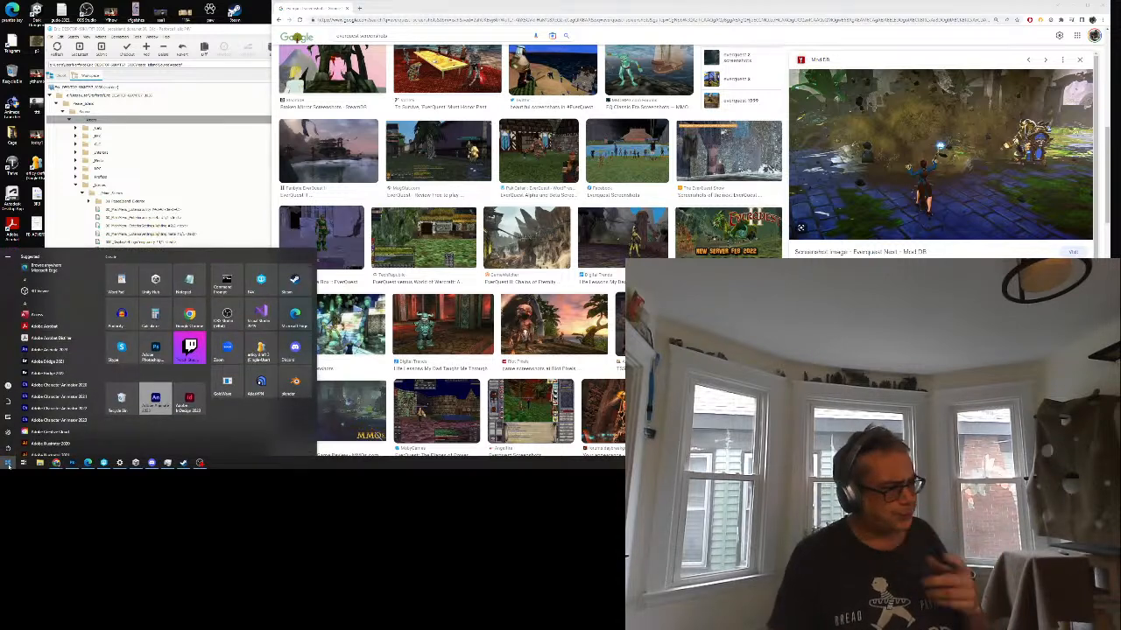
pyautogui.click(135, 462)
pyautogui.click(354, 226)
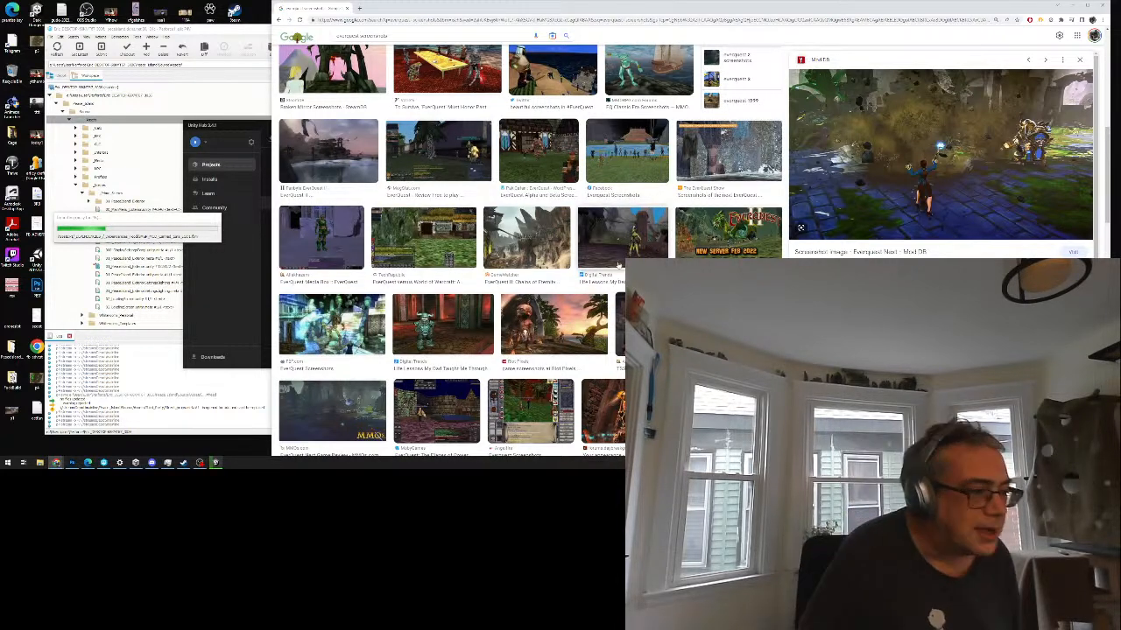
# Step: Preview the Riot Pixels picture from EverQuest 2: Altar of Malice and open the full image in a new browser tab
pyautogui.click(596, 303)
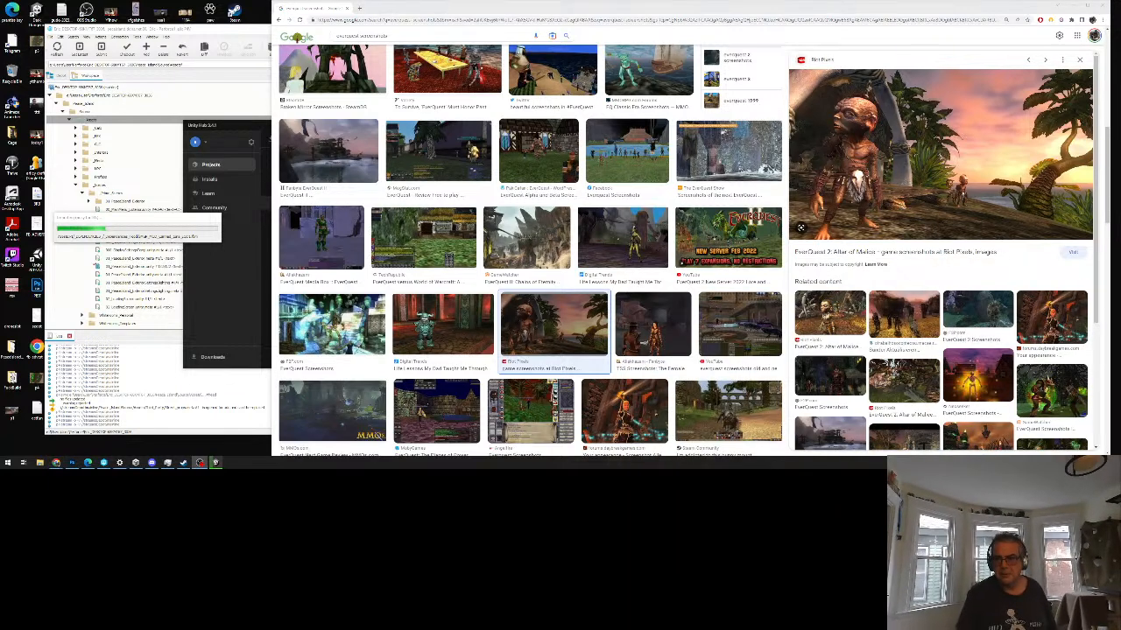
pyautogui.rightClick(916, 133)
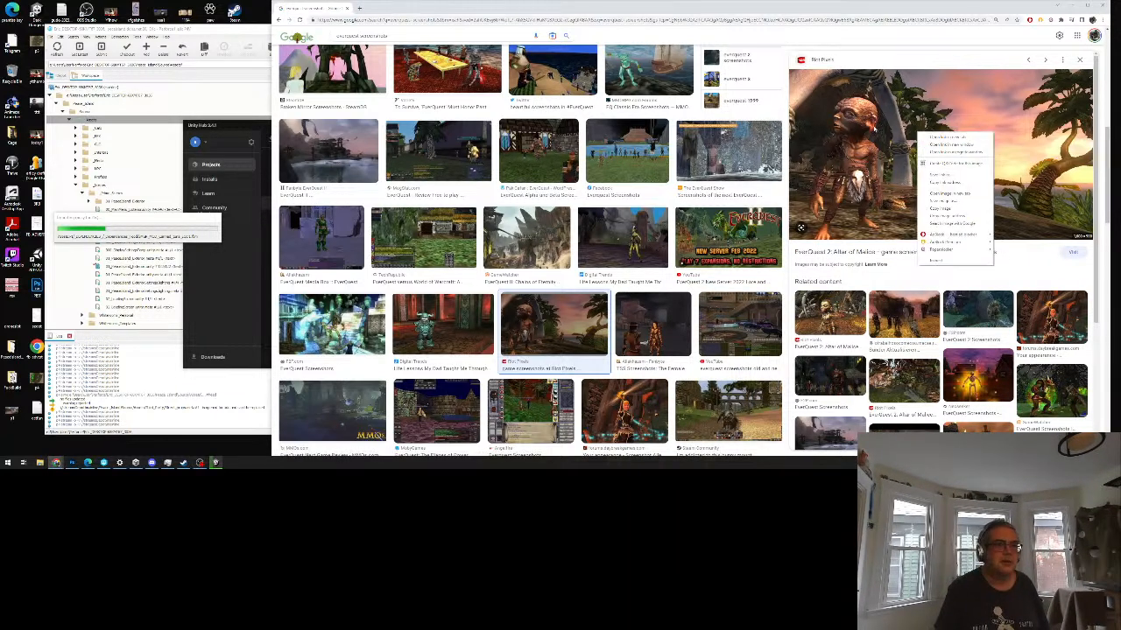
pyautogui.click(948, 200)
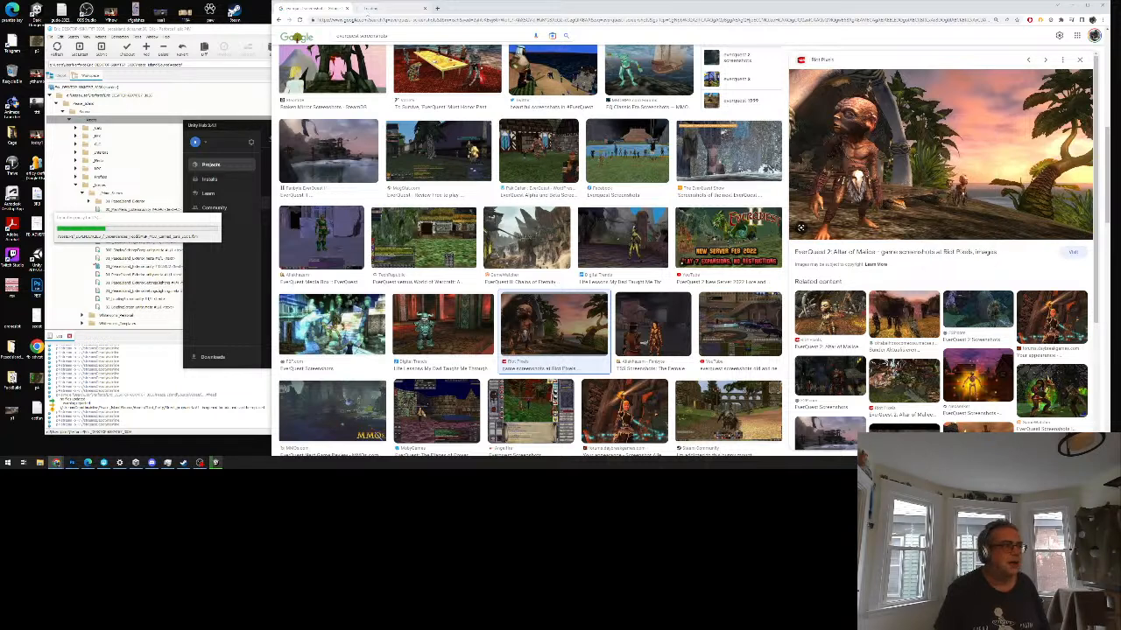
pyautogui.hotkey('ctrl', 'Tab')
# Step: Examine the EverQuest 2 creature image at larger and smaller zoom levels and close its tab
pyautogui.keyDown('ctrl'); pyautogui.scroll(2, 582, 303); pyautogui.keyUp('ctrl')
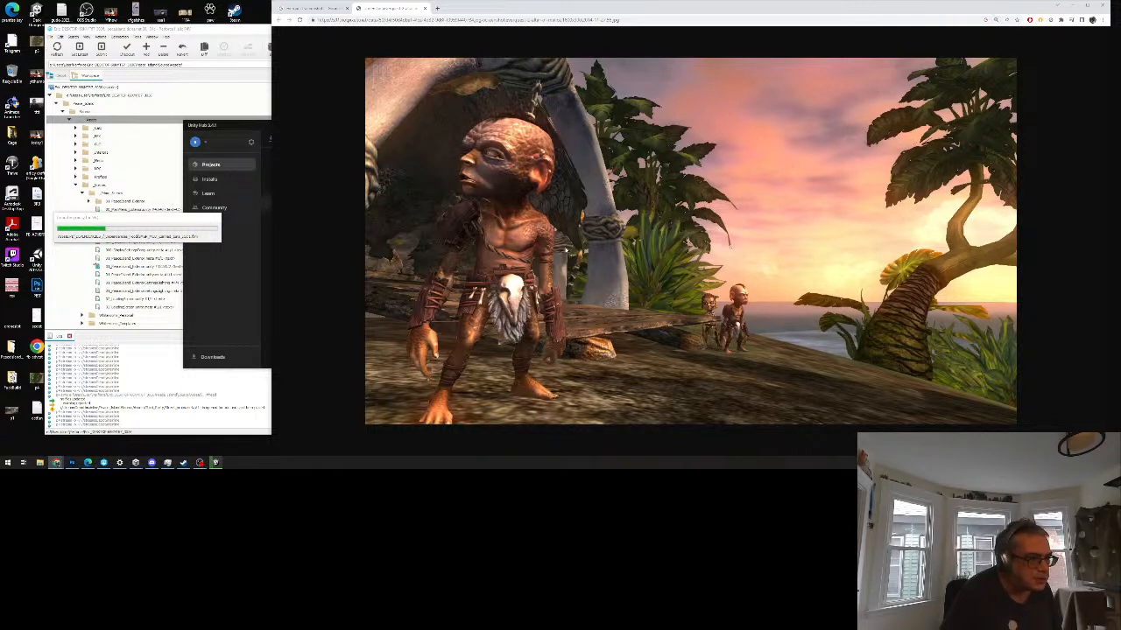
pyautogui.keyDown('ctrl'); pyautogui.scroll(-1, 663, 225); pyautogui.keyUp('ctrl')
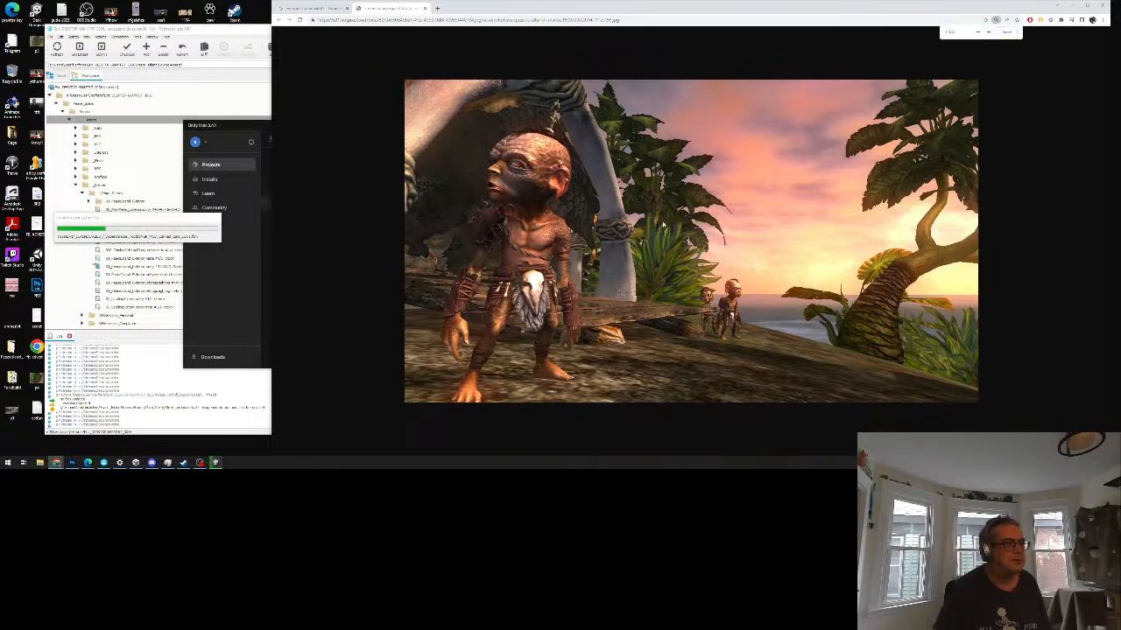
pyautogui.keyDown('ctrl'); pyautogui.scroll(-1, 608, 195); pyautogui.keyUp('ctrl')
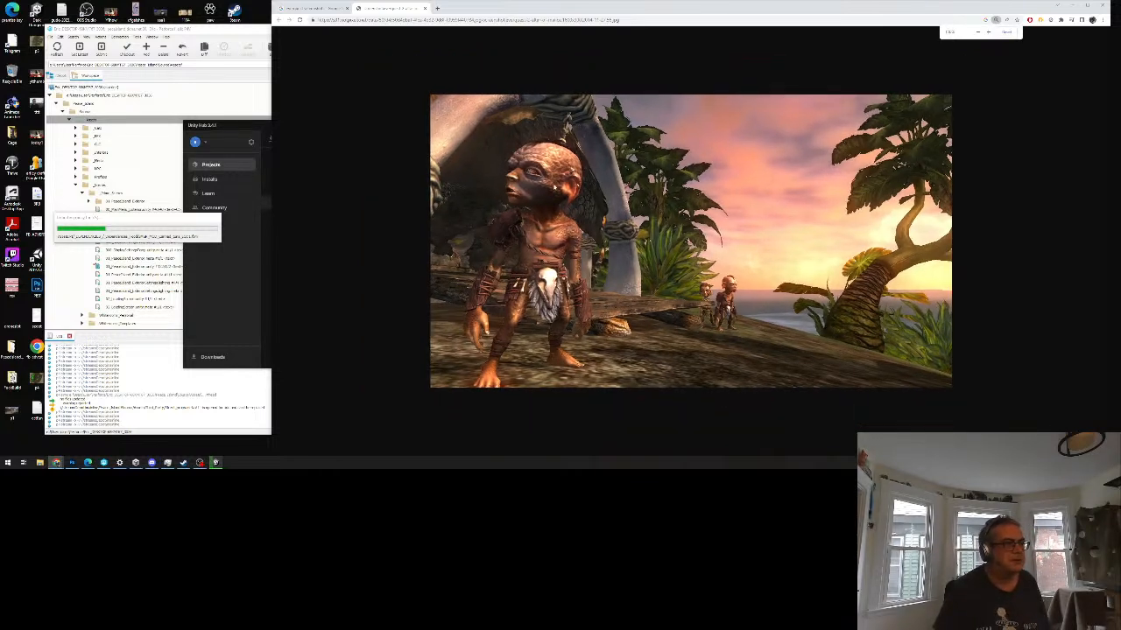
pyautogui.click(425, 9)
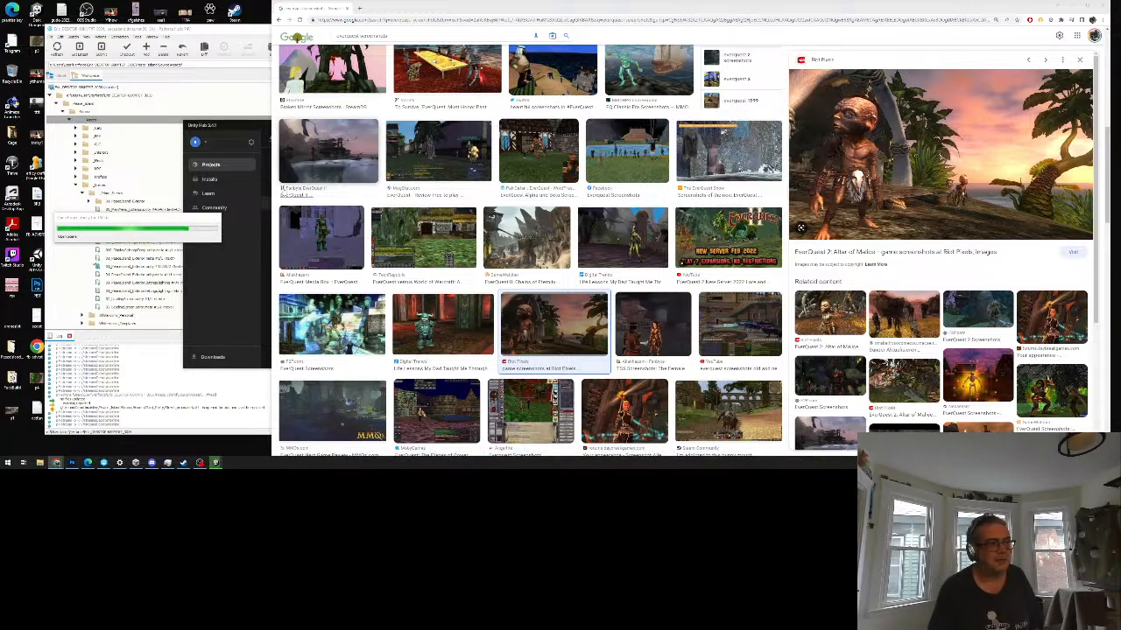
# Step: Minimize the browser to return to Unity and close The Vegetation Engine window over the scene
pyautogui.moveTo(270, 190); pyautogui.dragTo(232, 190)
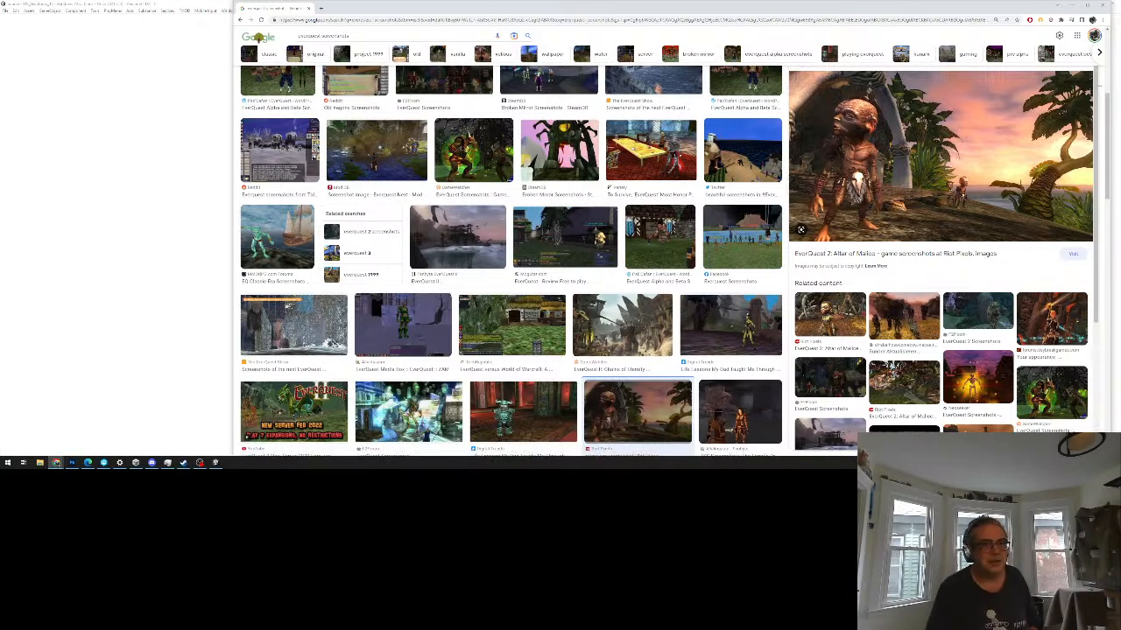
pyautogui.click(1072, 7)
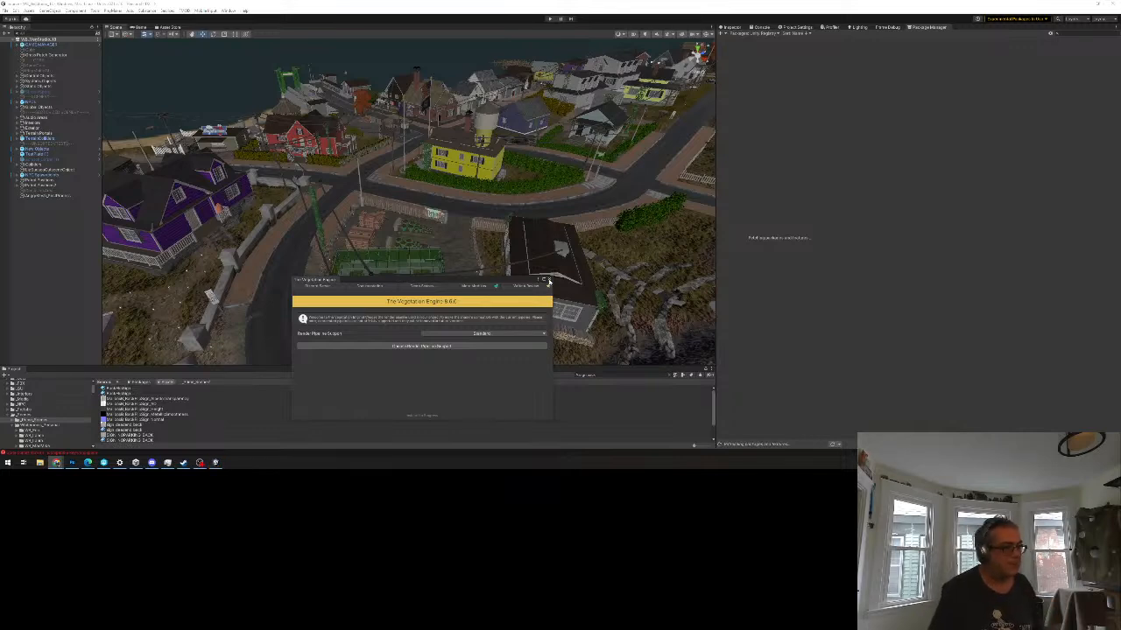
pyautogui.click(550, 279)
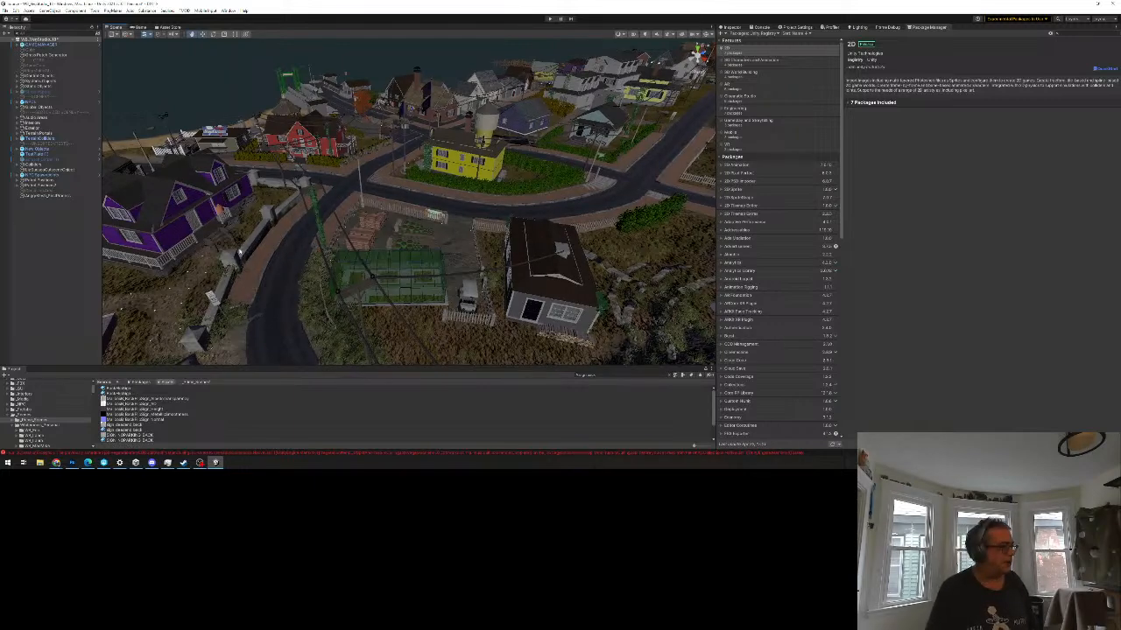
pyautogui.scroll(3, 280, 268)
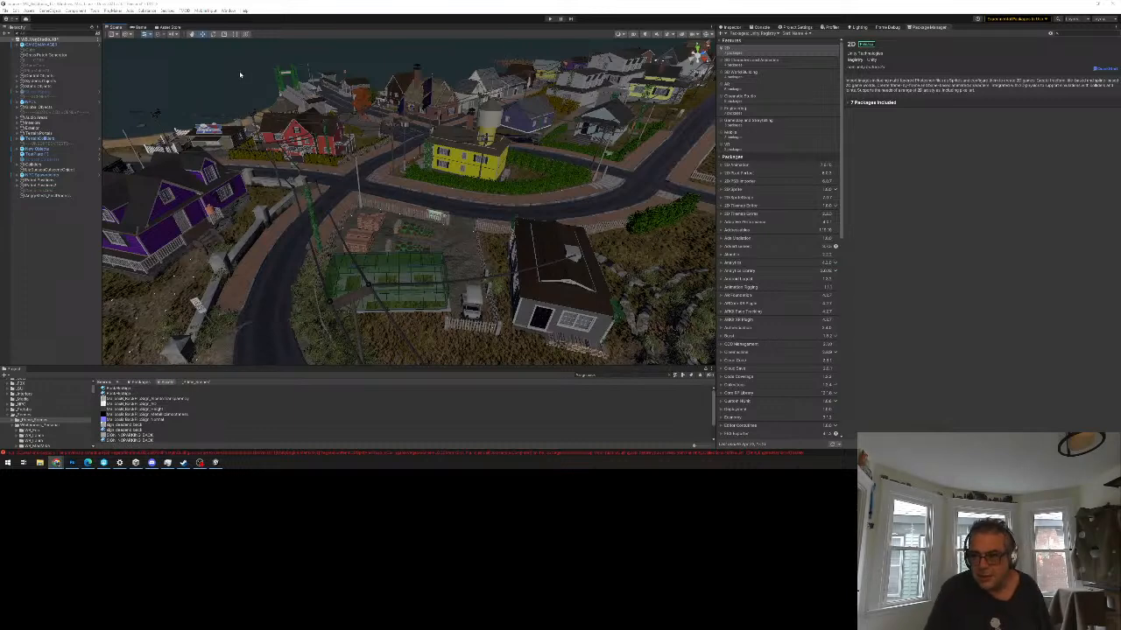
# Step: Create a URP Asset with Universal Renderer in the project's Assets folder and name it URP
pyautogui.click(28, 11)
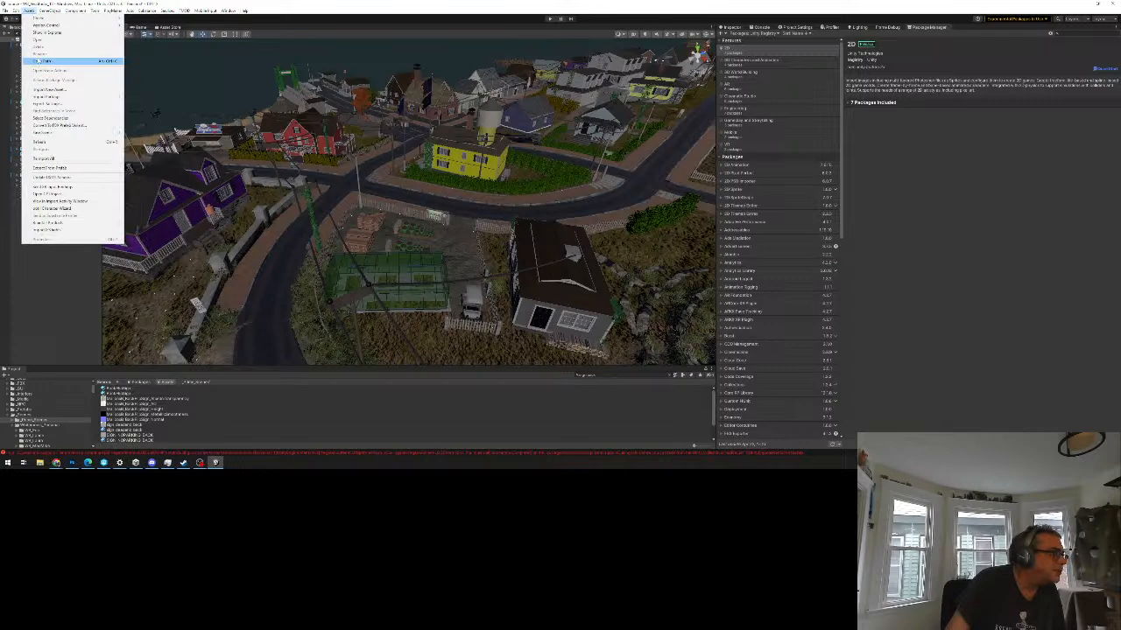
pyautogui.moveTo(52, 19)
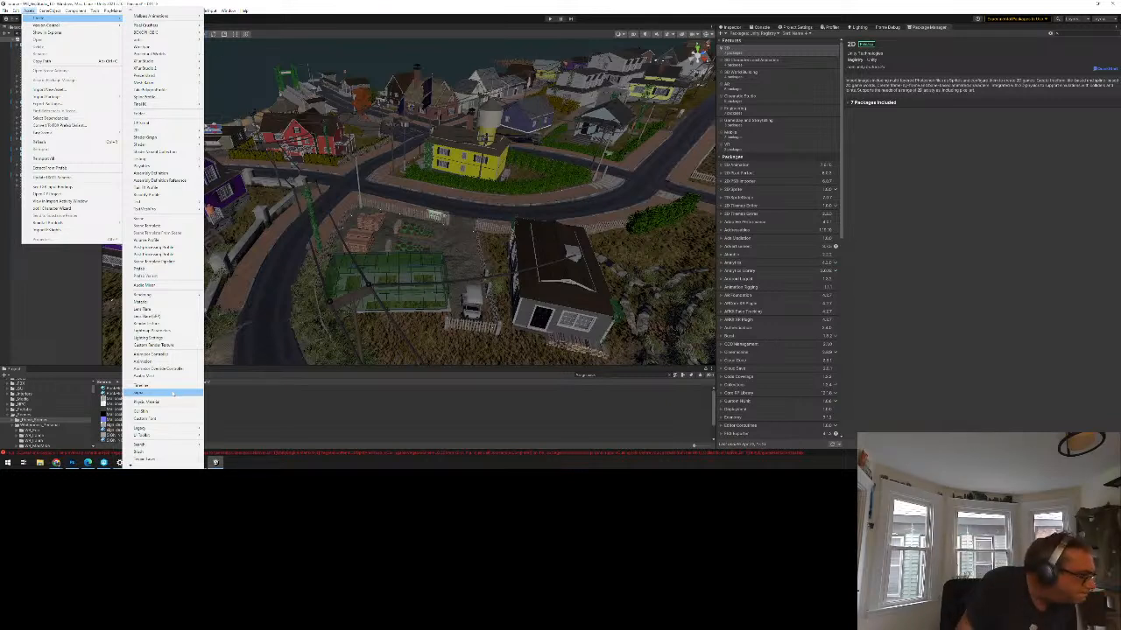
pyautogui.moveTo(171, 295)
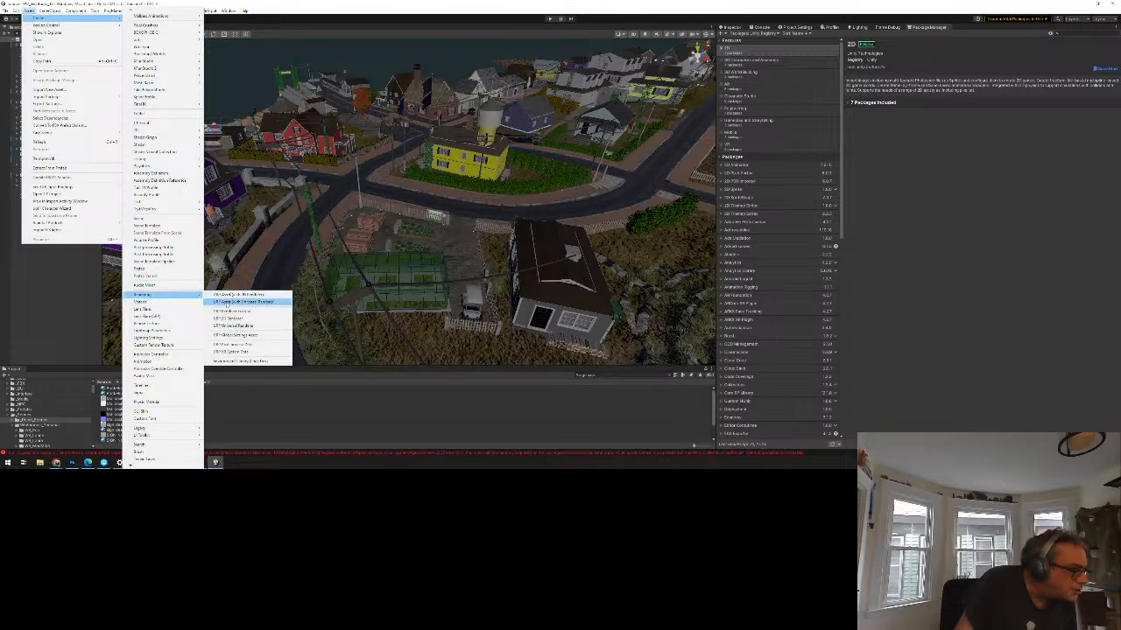
pyautogui.click(238, 301)
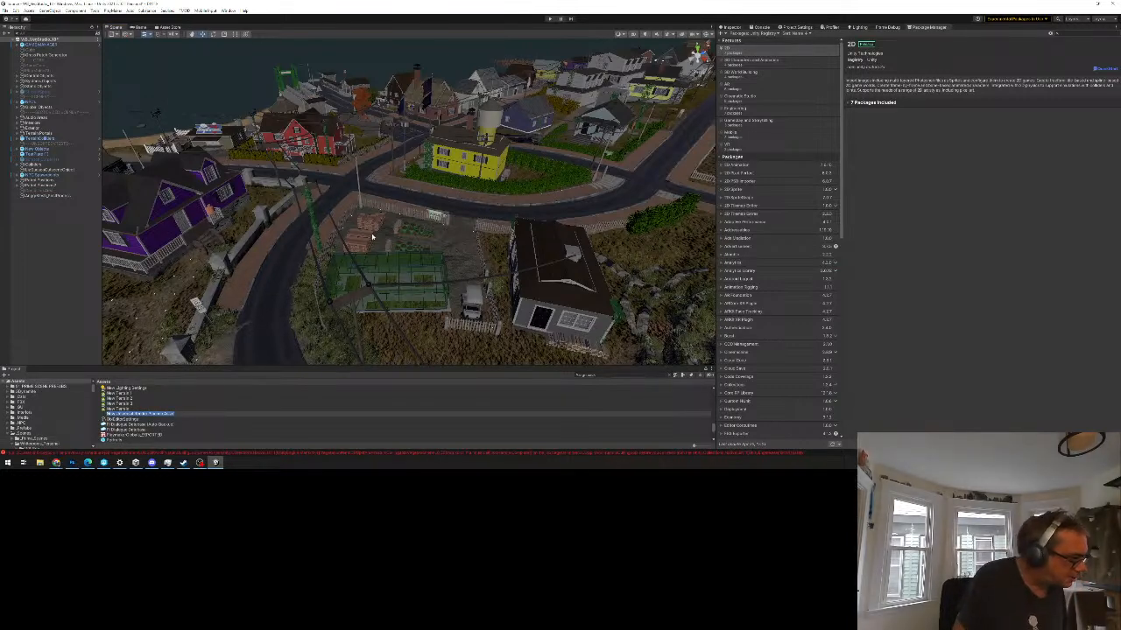
pyautogui.write('U')
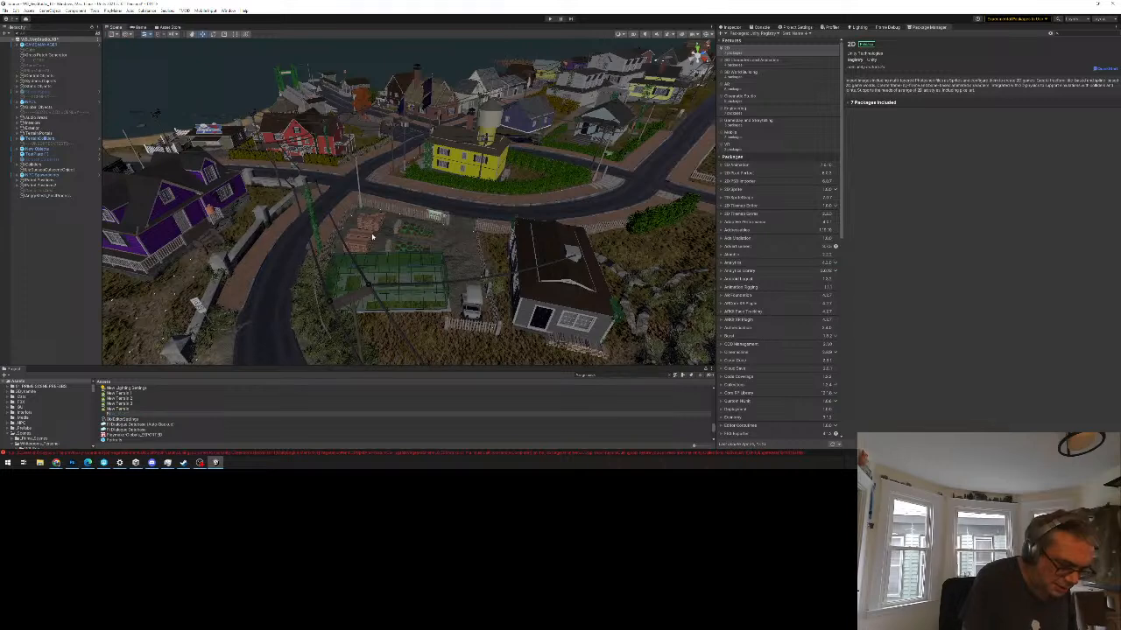
pyautogui.press('Return')
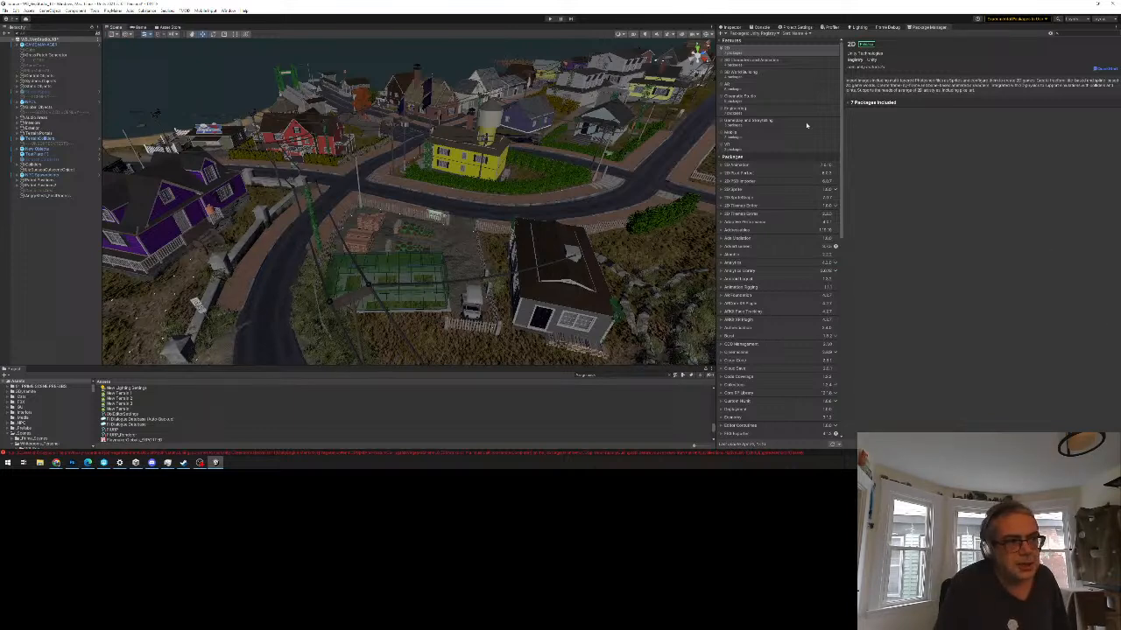
# Step: Enable Work Offline in the project's Version Control settings and return to the Graphics settings
pyautogui.click(796, 28)
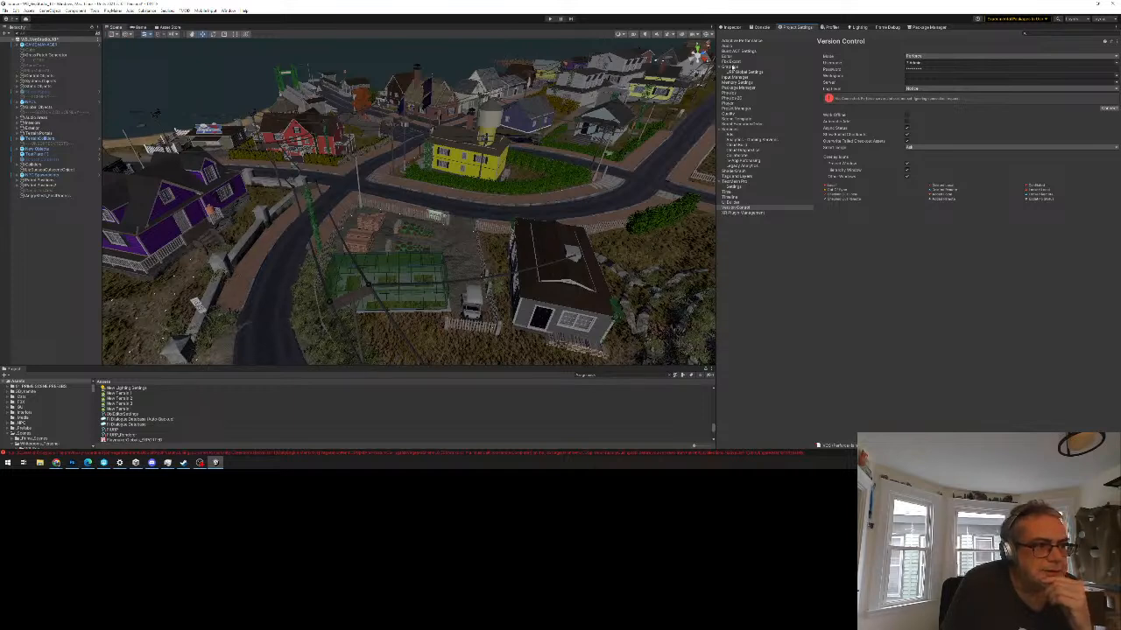
pyautogui.click(731, 67)
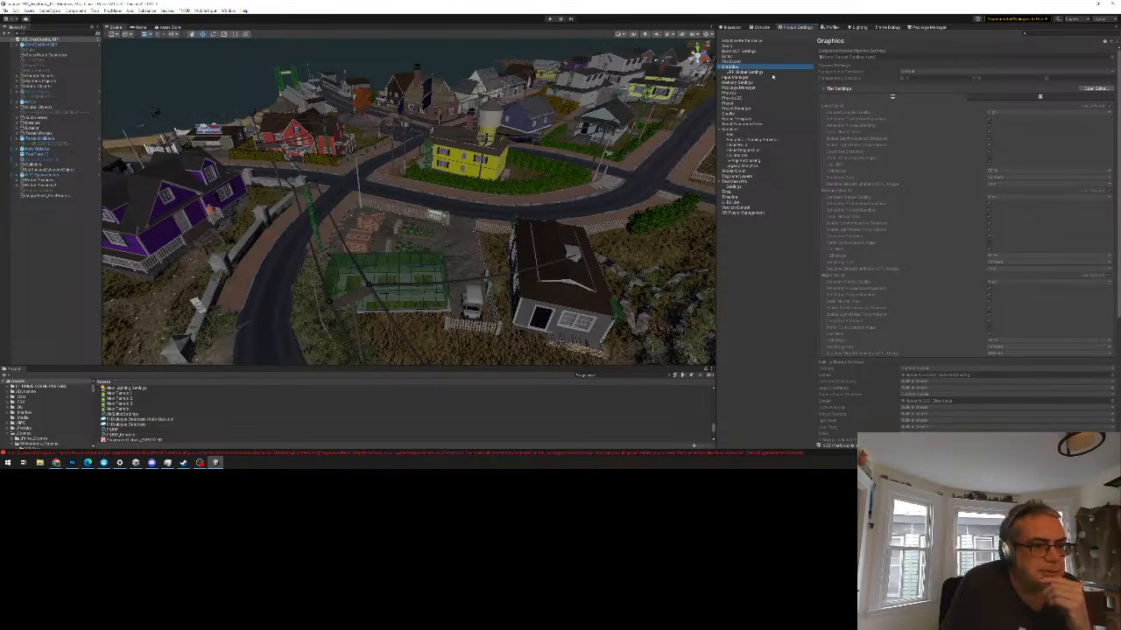
pyautogui.click(744, 210)
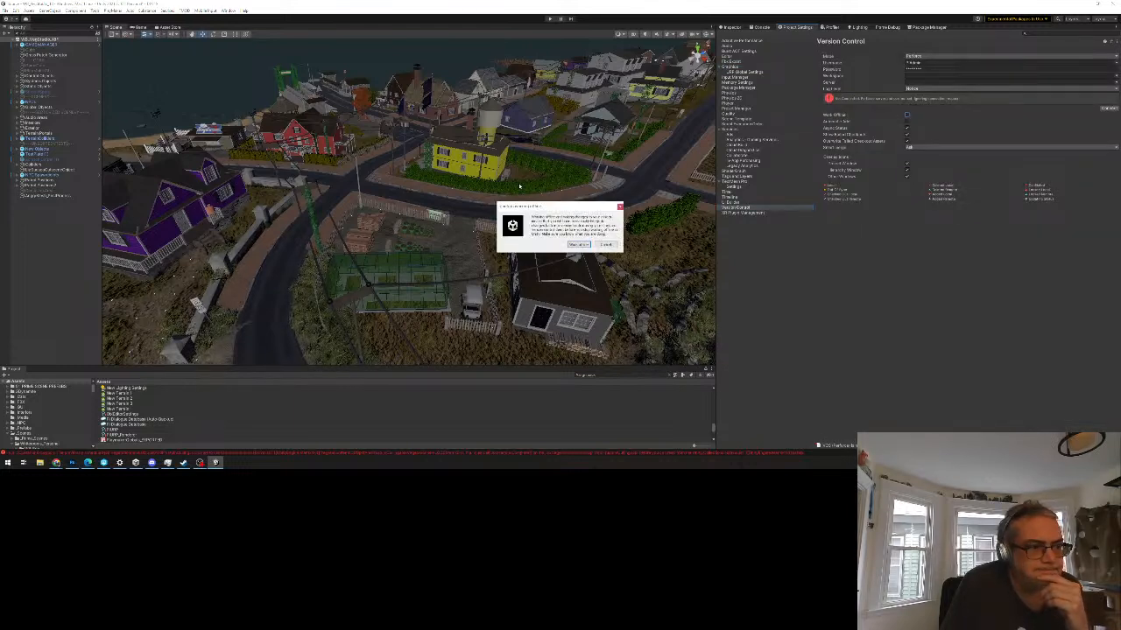
pyautogui.click(581, 246)
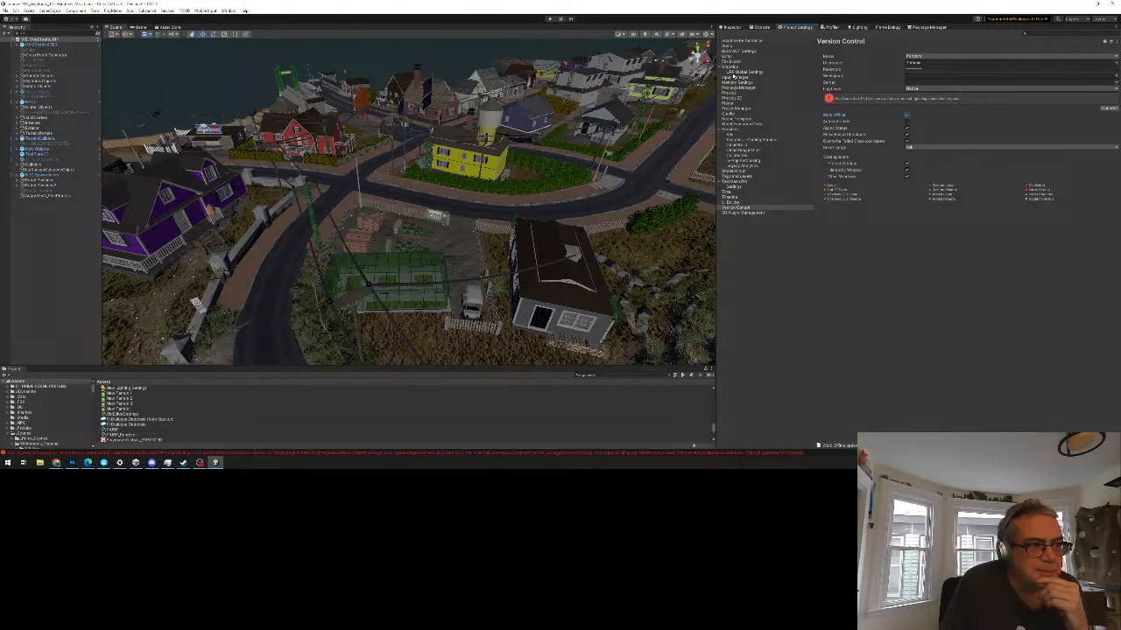
pyautogui.click(731, 66)
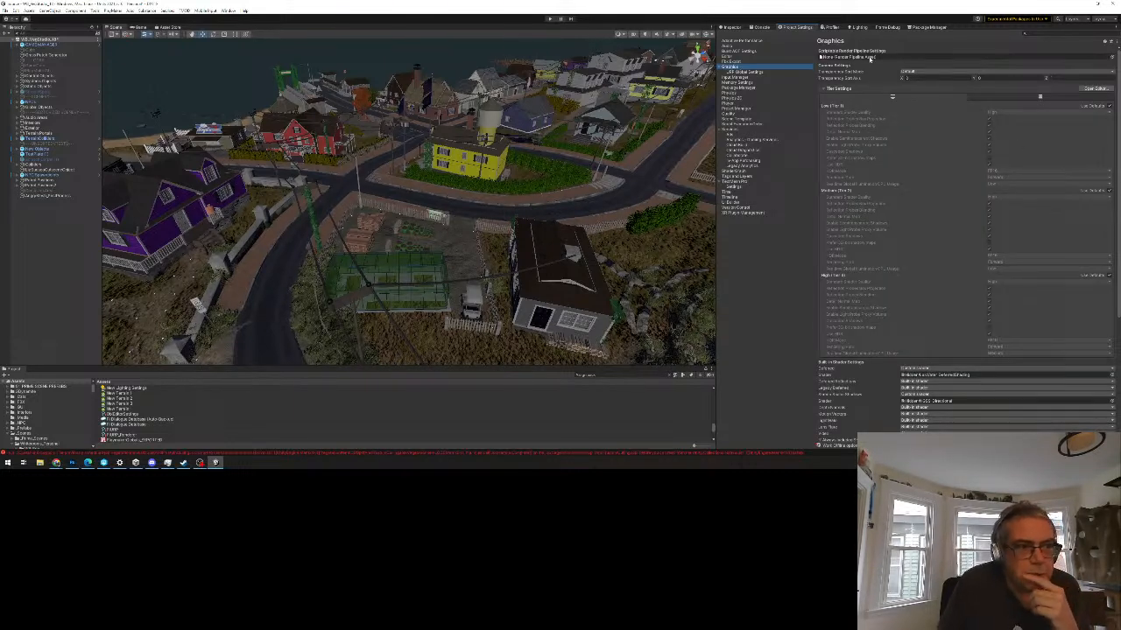
# Step: Assign the URP asset as the project's Scriptable Render Pipeline, continue through the change warning, and ignore the offered normal map fixes
pyautogui.click(1109, 57)
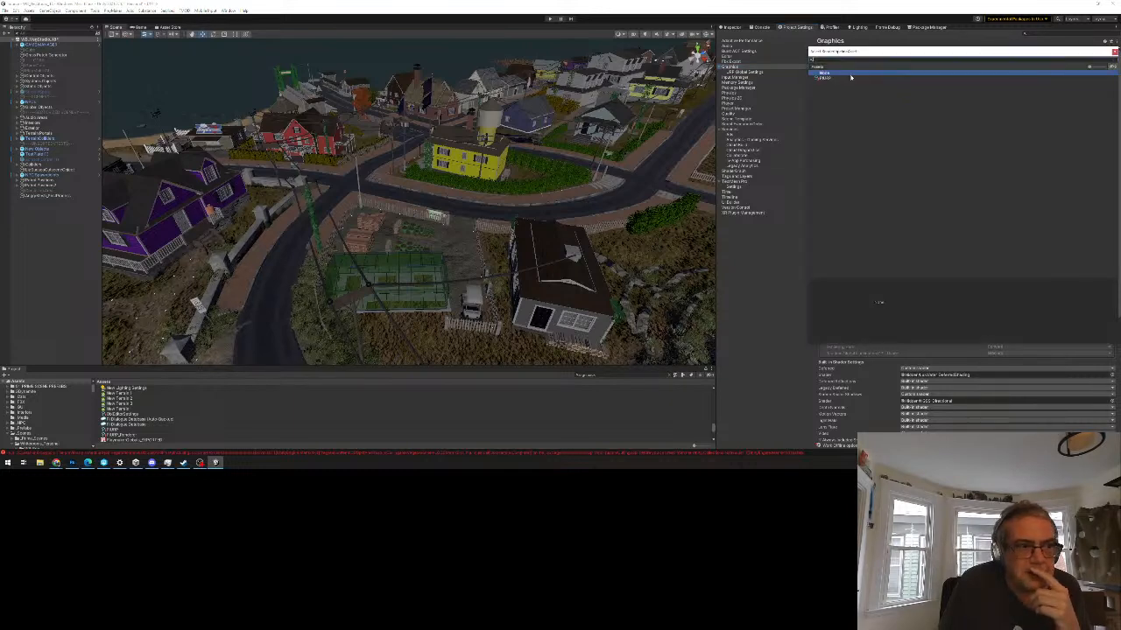
pyautogui.click(823, 78)
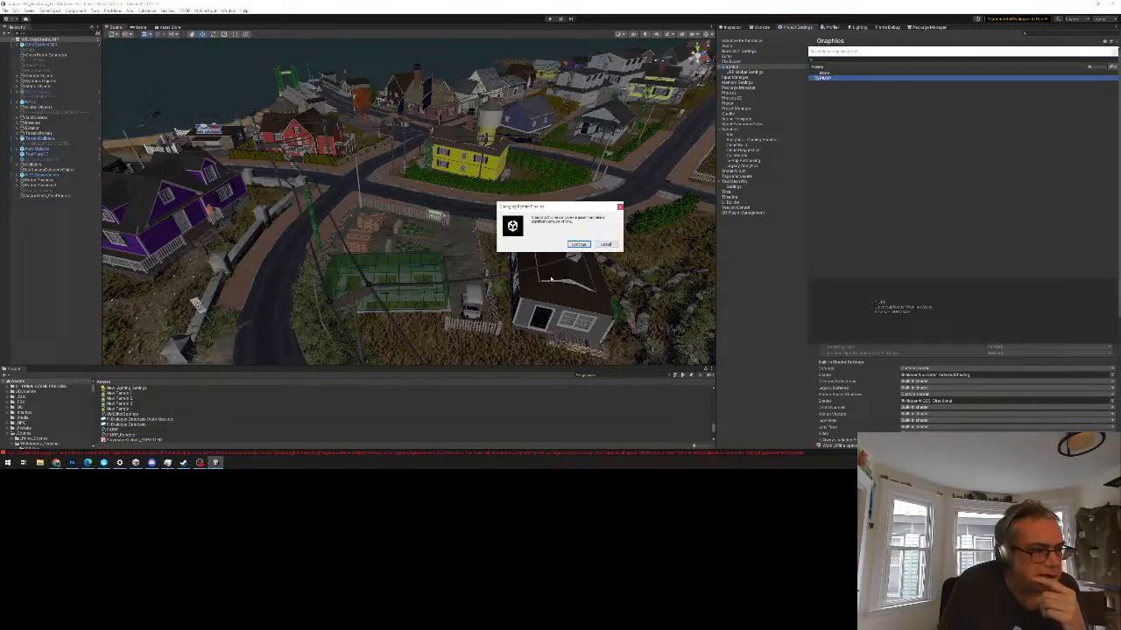
pyautogui.click(580, 245)
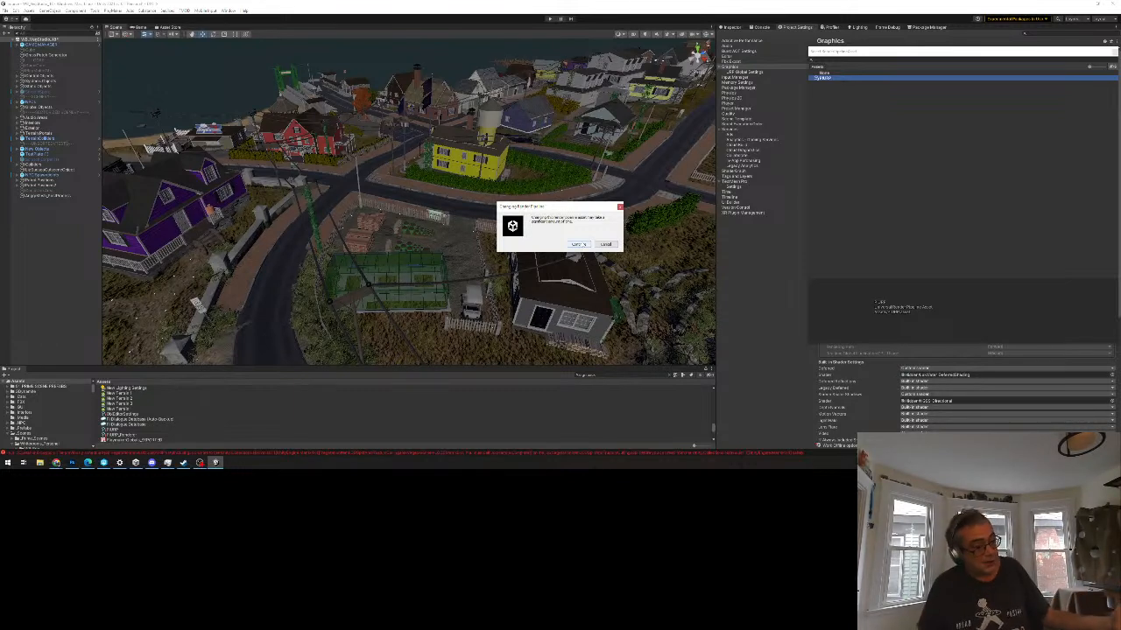
pyautogui.click(578, 244)
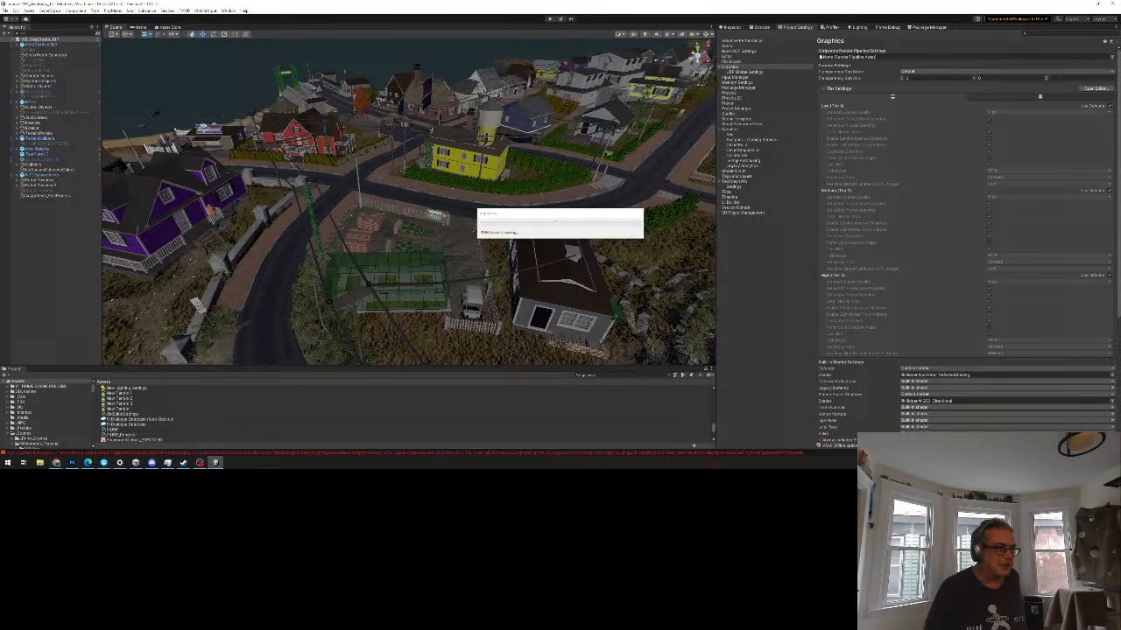
pyautogui.moveTo(557, 217); pyautogui.dragTo(143, 203)
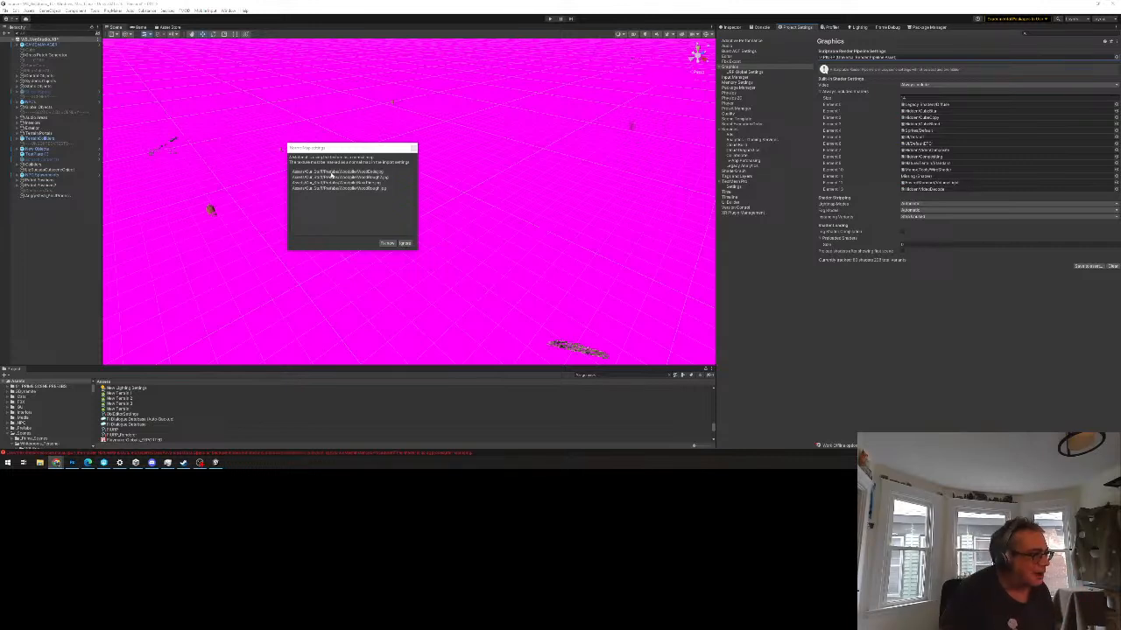
pyautogui.click(404, 244)
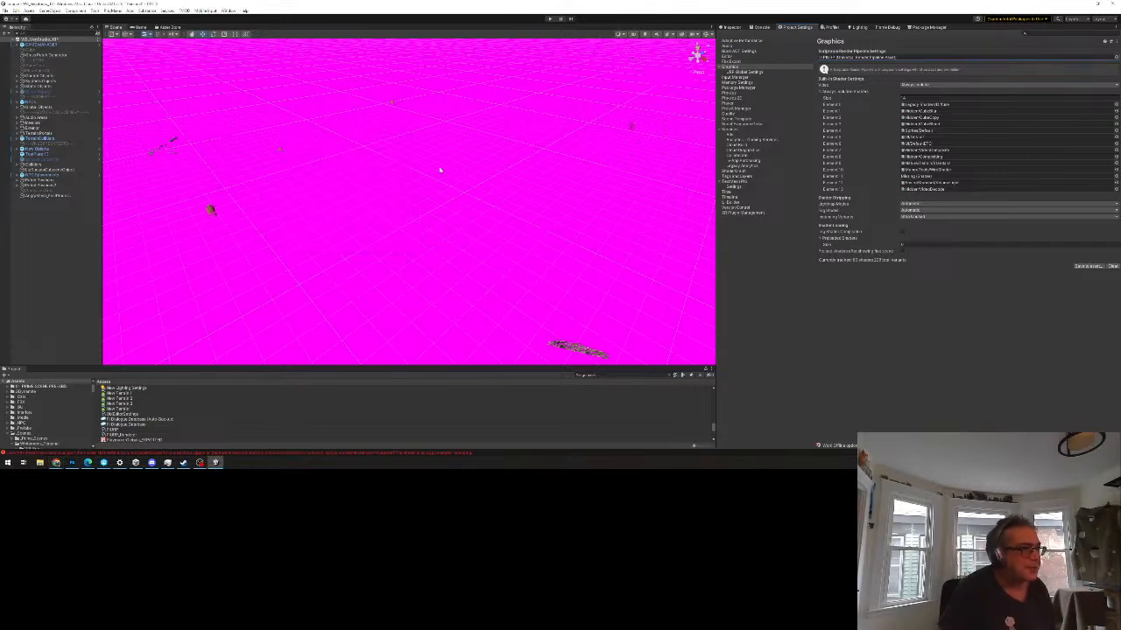
# Step: Survey the terrain in the scene from several angles and close The Vegetation Engine window
pyautogui.moveTo(385, 177); pyautogui.dragTo(376, 169, button='right')
pyautogui.moveTo(315, 124); pyautogui.dragTo(468, 93, button='right')
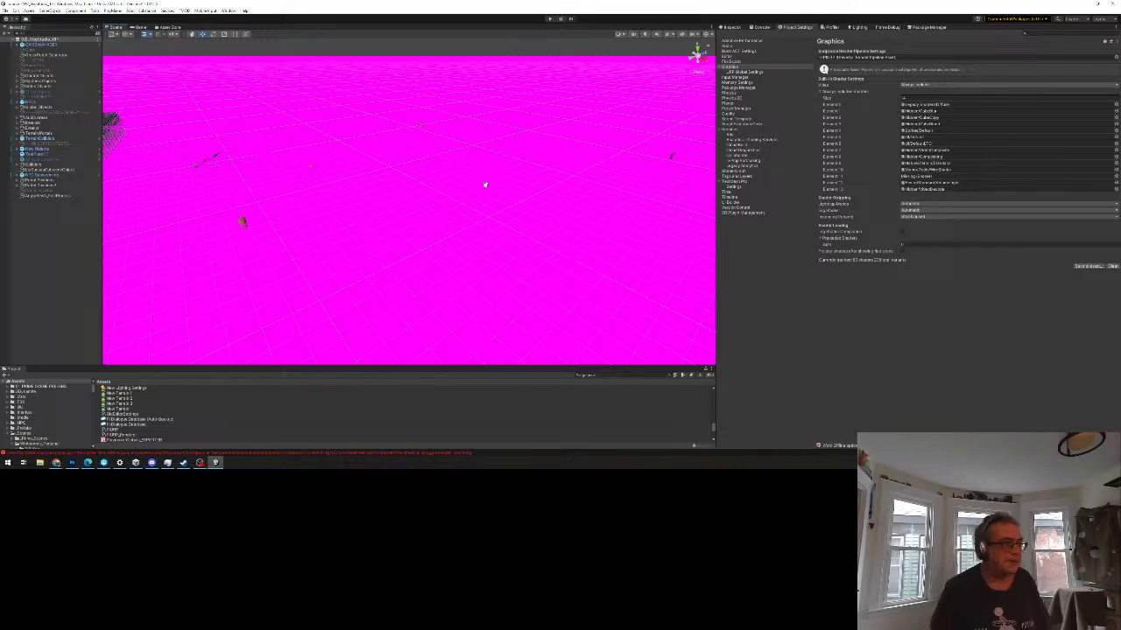
pyautogui.moveTo(487, 177); pyautogui.dragTo(485, 185, button='right')
pyautogui.scroll(-4, 478, 204)
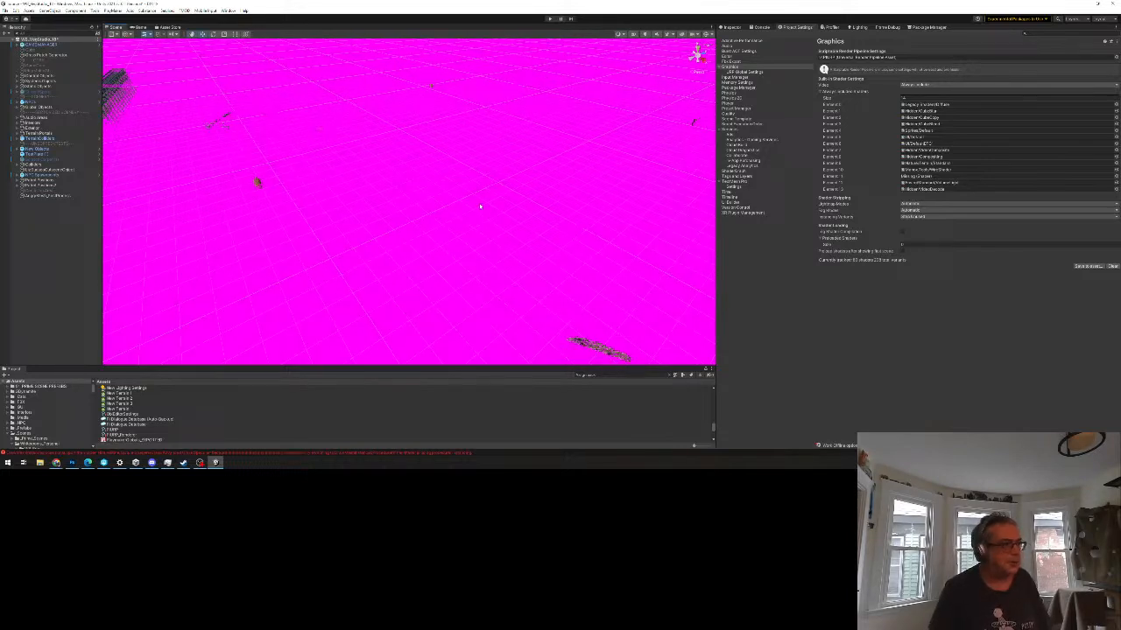
pyautogui.moveTo(477, 205); pyautogui.dragTo(388, 184, button='right')
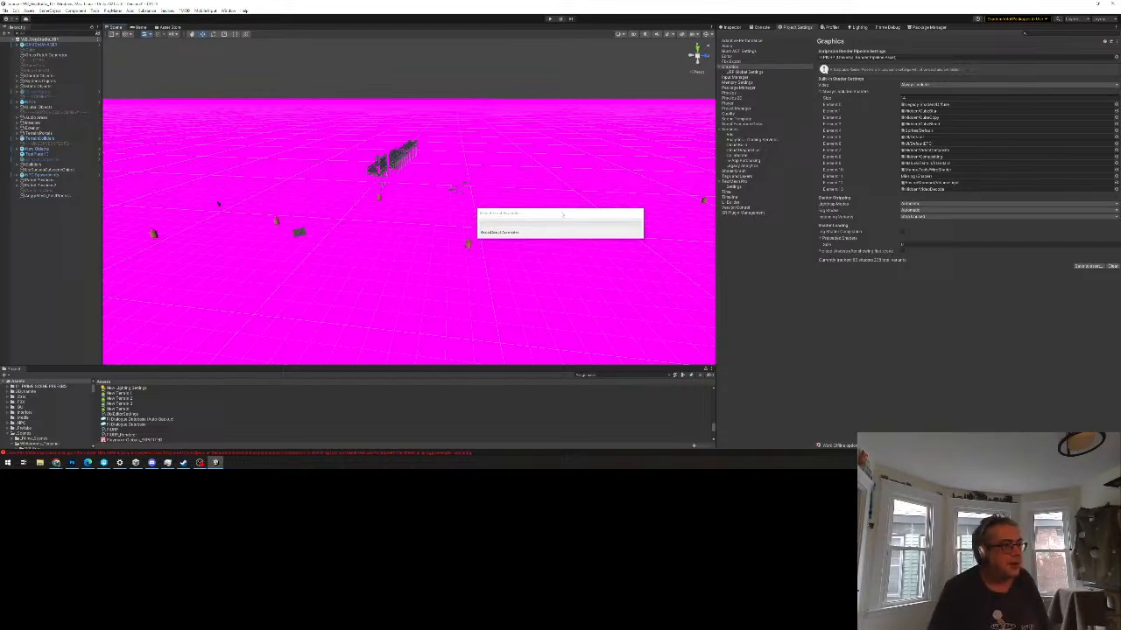
pyautogui.moveTo(560, 212); pyautogui.dragTo(160, 204)
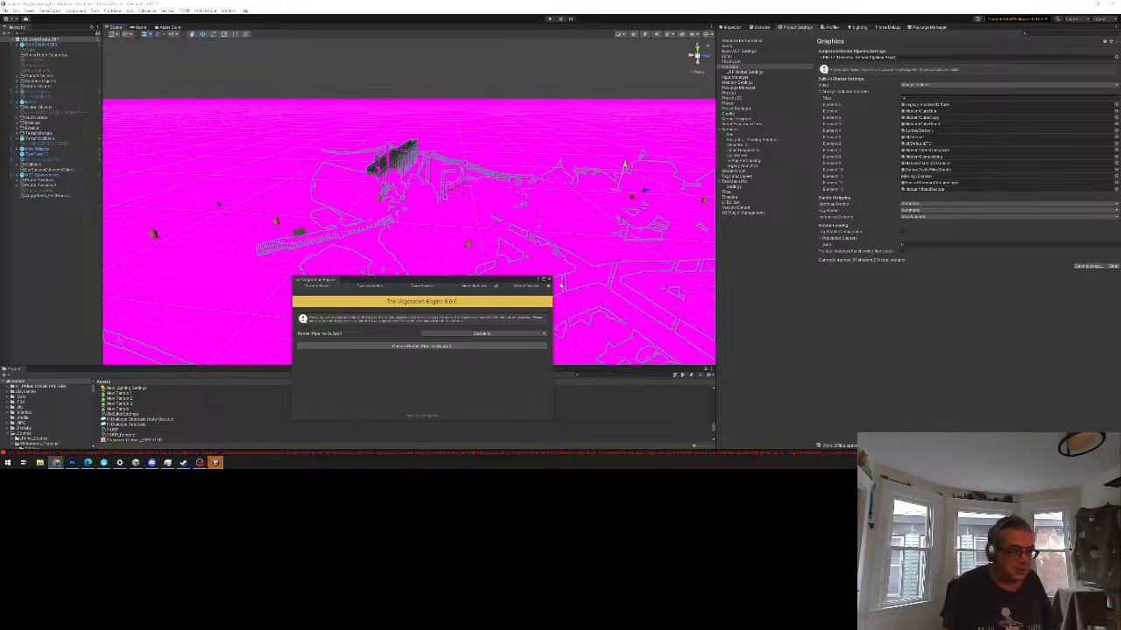
pyautogui.click(549, 279)
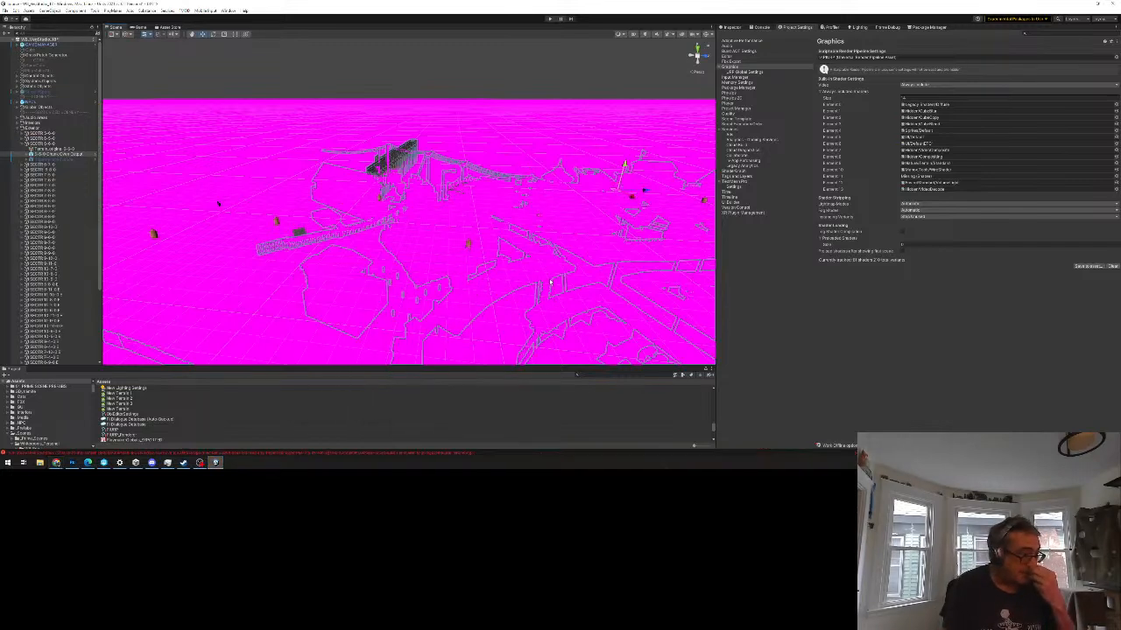
# Step: Select and frame the wooden pier to inspect its materials up close, and survey the rest of the town
pyautogui.moveTo(190, 185); pyautogui.dragTo(263, 198, button='right')
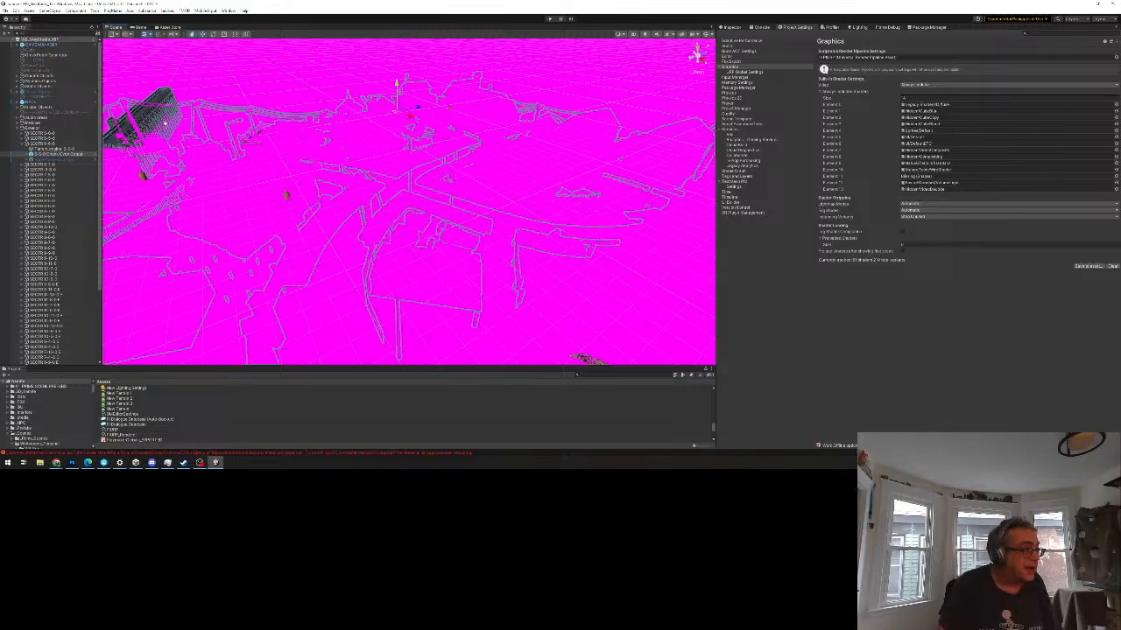
pyautogui.click(144, 120)
pyautogui.press('f')
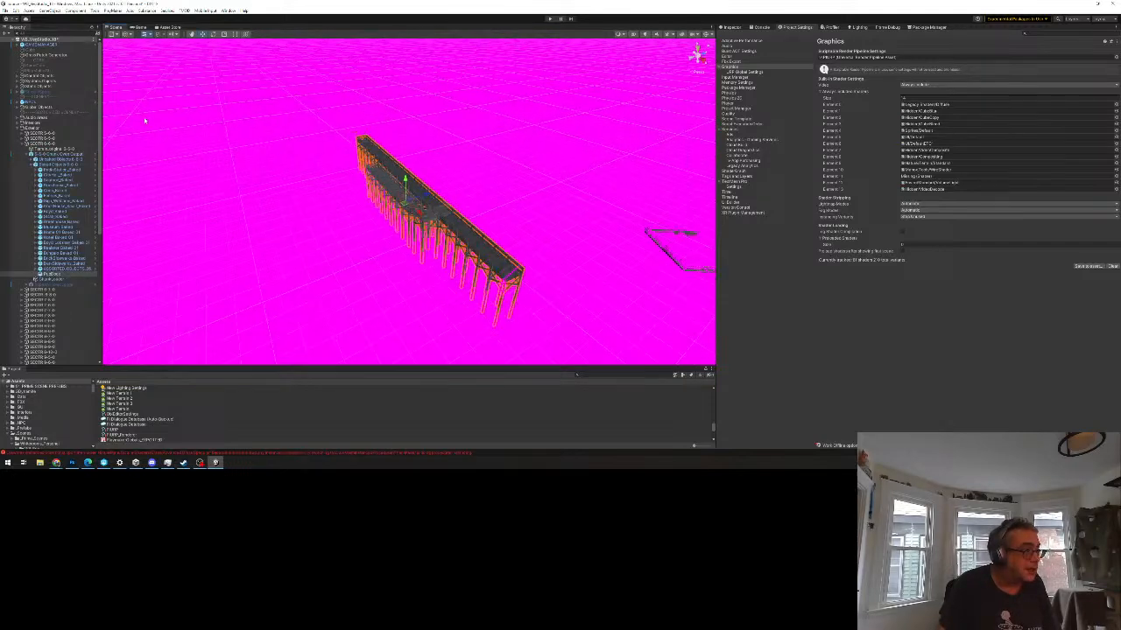
pyautogui.scroll(15, 397, 235)
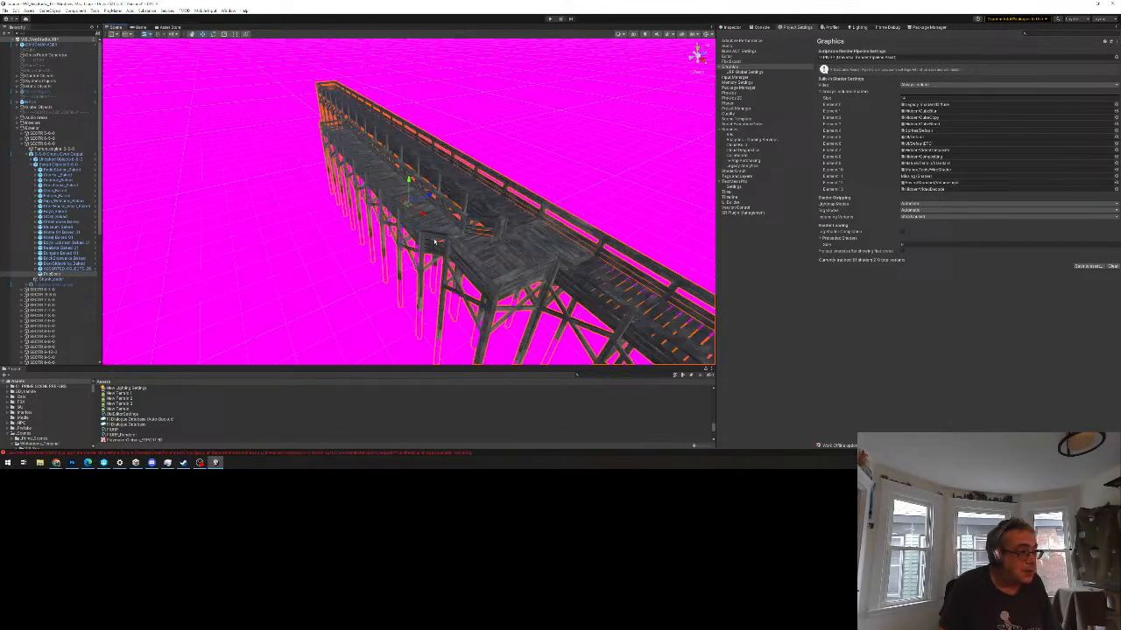
pyautogui.keyDown('alt'); pyautogui.moveTo(488, 218); pyautogui.dragTo(123, 201); pyautogui.keyUp('alt')
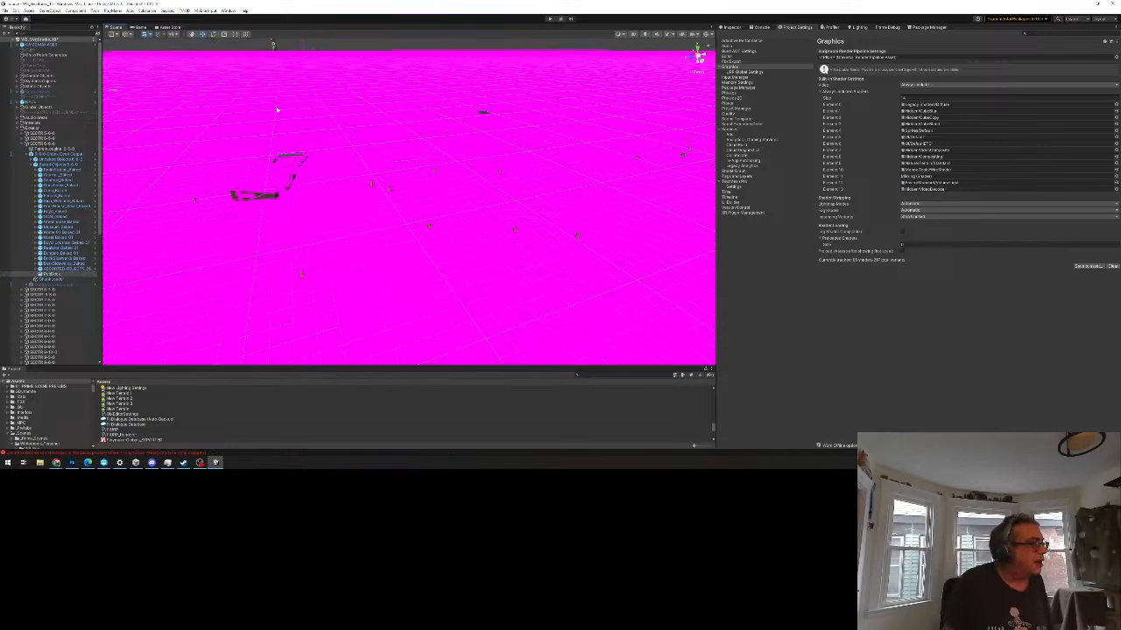
pyautogui.moveTo(273, 106); pyautogui.dragTo(279, 110, button='middle')
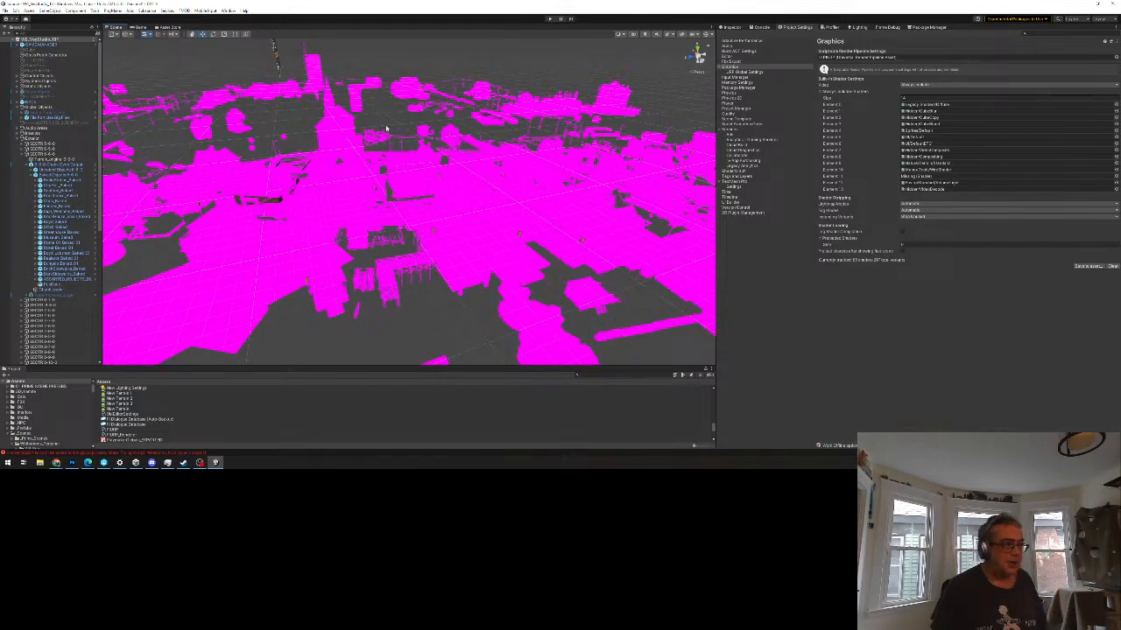
pyautogui.scroll(-4, 375, 133)
pyautogui.moveTo(388, 136); pyautogui.dragTo(410, 155, button='middle')
pyautogui.scroll(2, 410, 155)
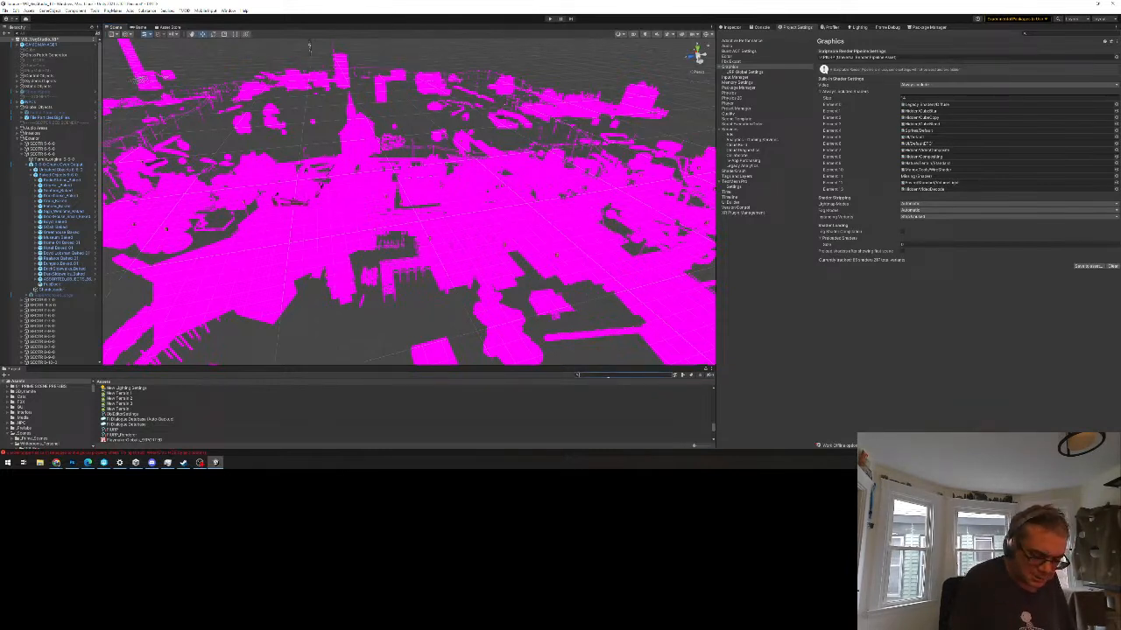
# Step: Filter the project assets to list all materials and enlarge the results area
pyautogui.write('car')
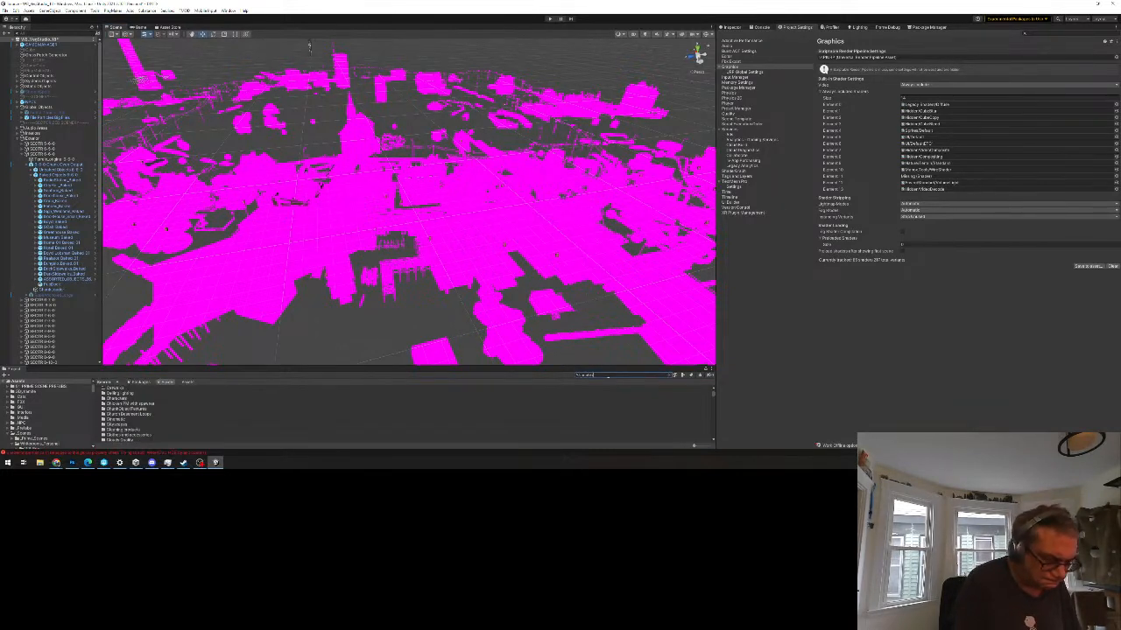
pyautogui.press('BackSpace')
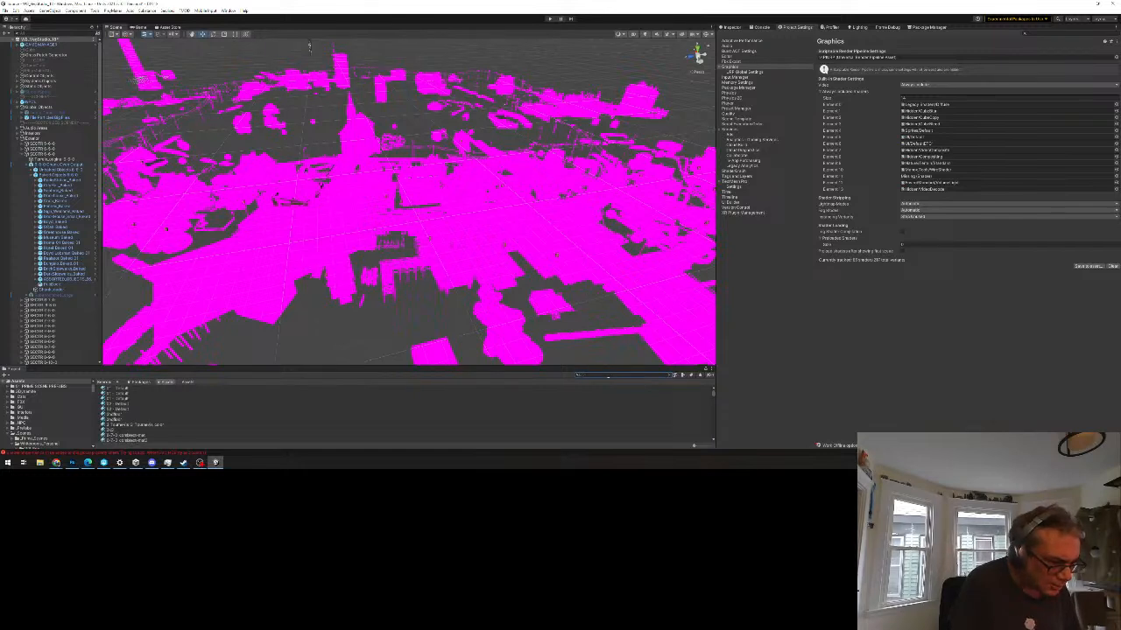
pyautogui.write('shad')
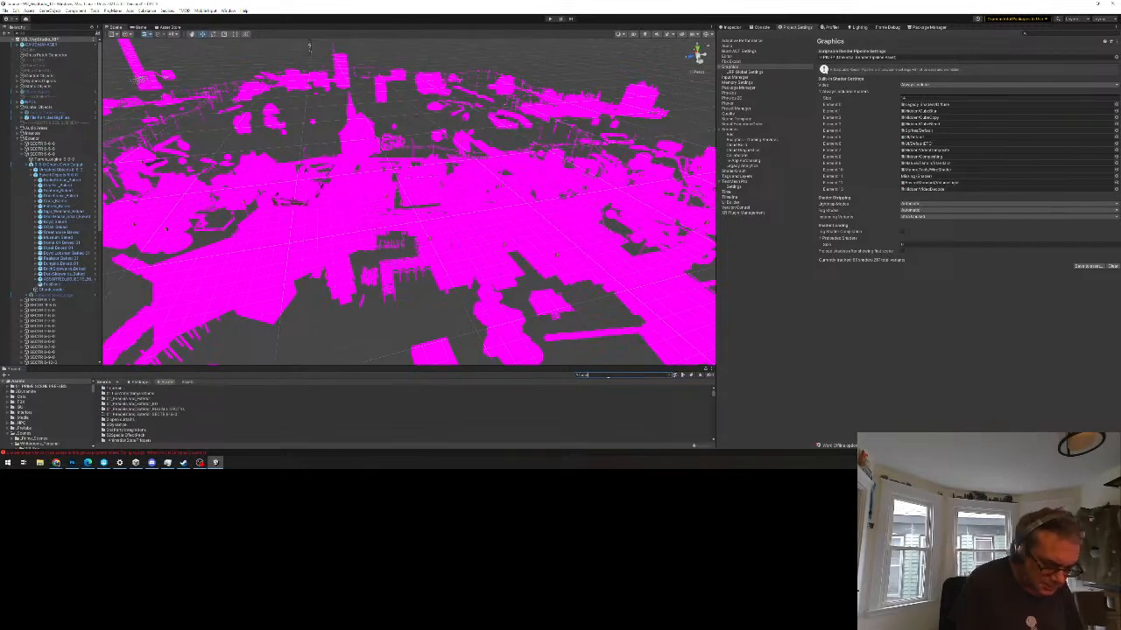
pyautogui.write('er')
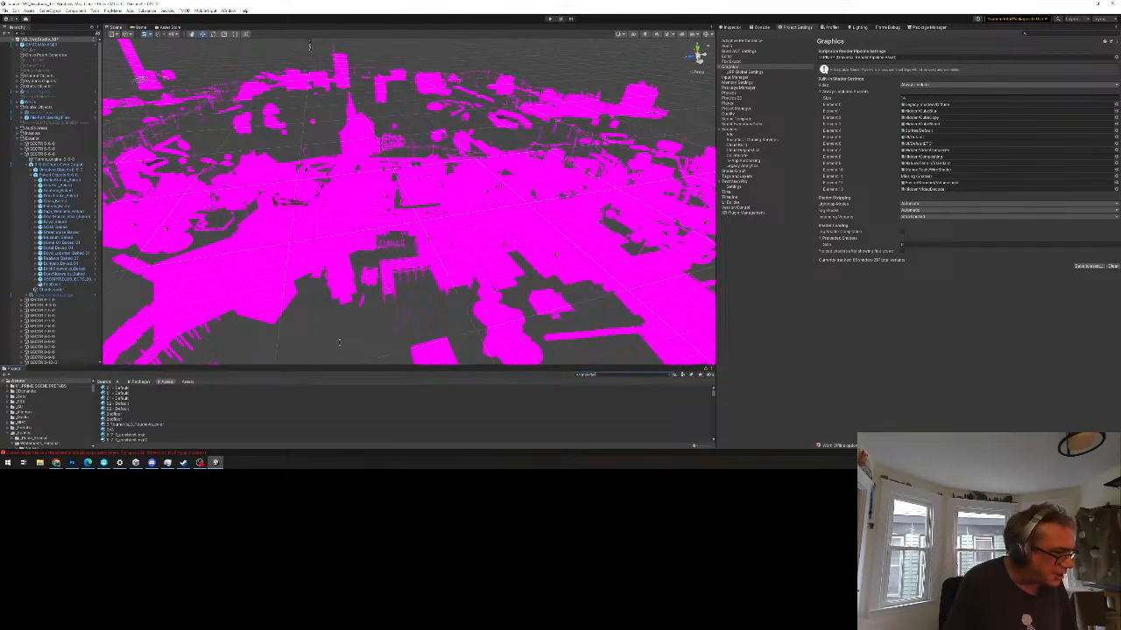
pyautogui.moveTo(330, 368); pyautogui.dragTo(355, 308)
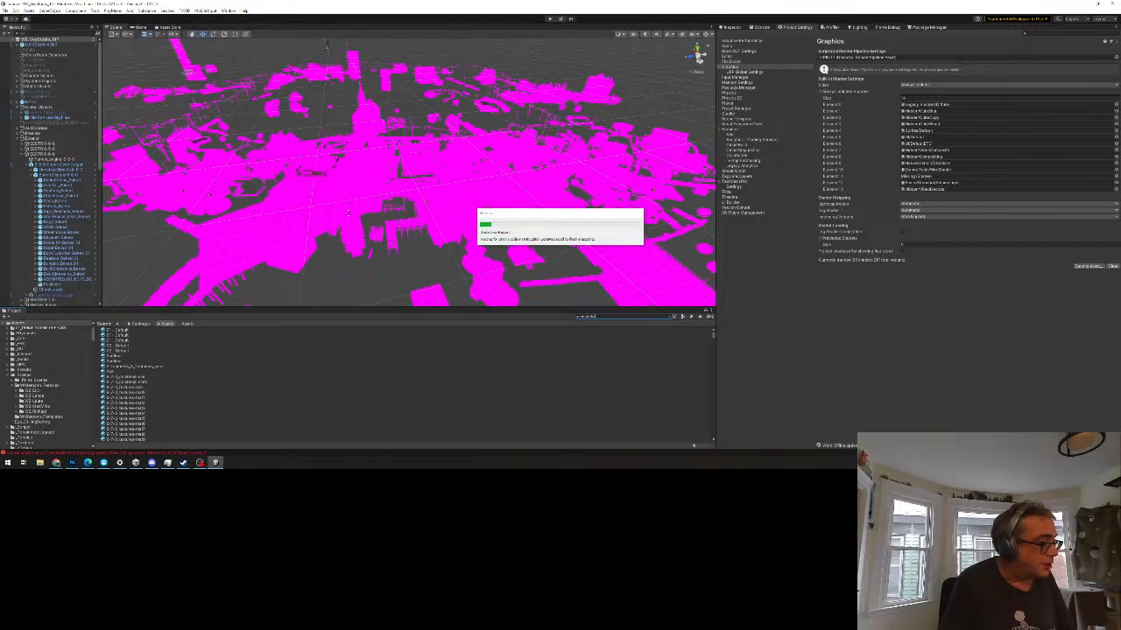
pyautogui.moveTo(350, 308); pyautogui.dragTo(348, 202)
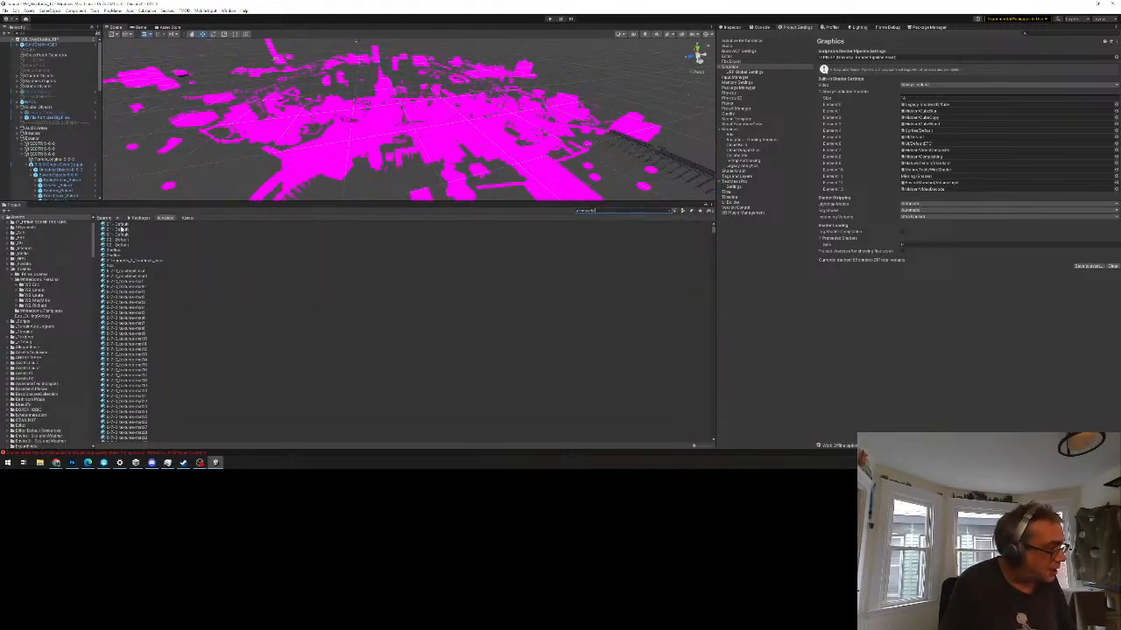
# Step: Select every material in the filtered results from first to last, and shrink the results area again
pyautogui.click(122, 225)
pyautogui.scroll(-15, 227, 341)
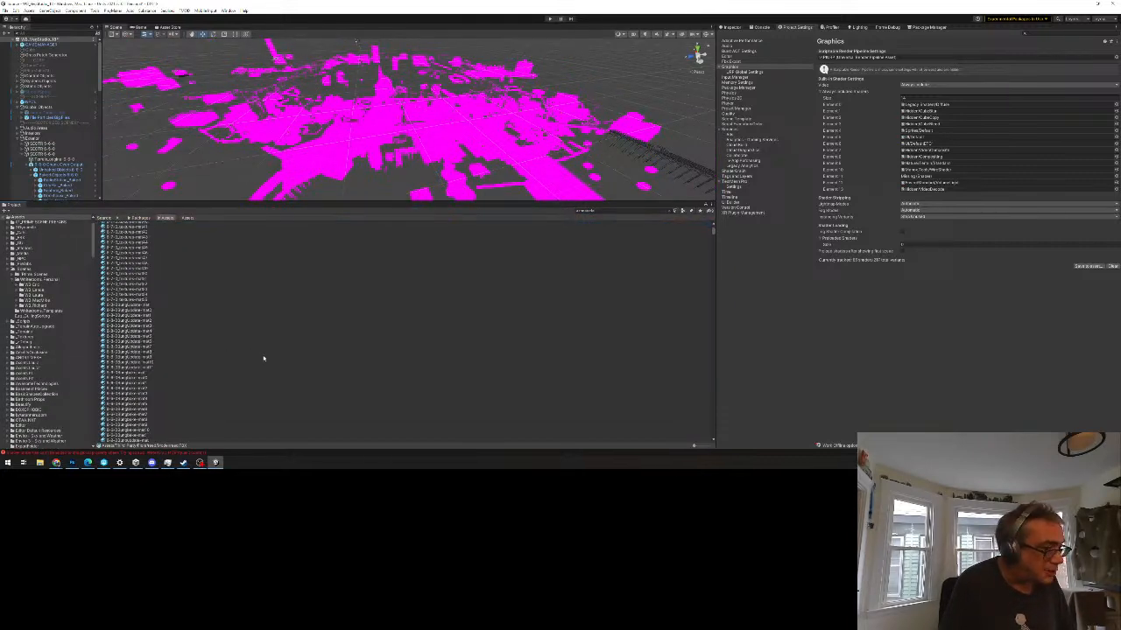
pyautogui.moveTo(713, 231); pyautogui.dragTo(727, 459)
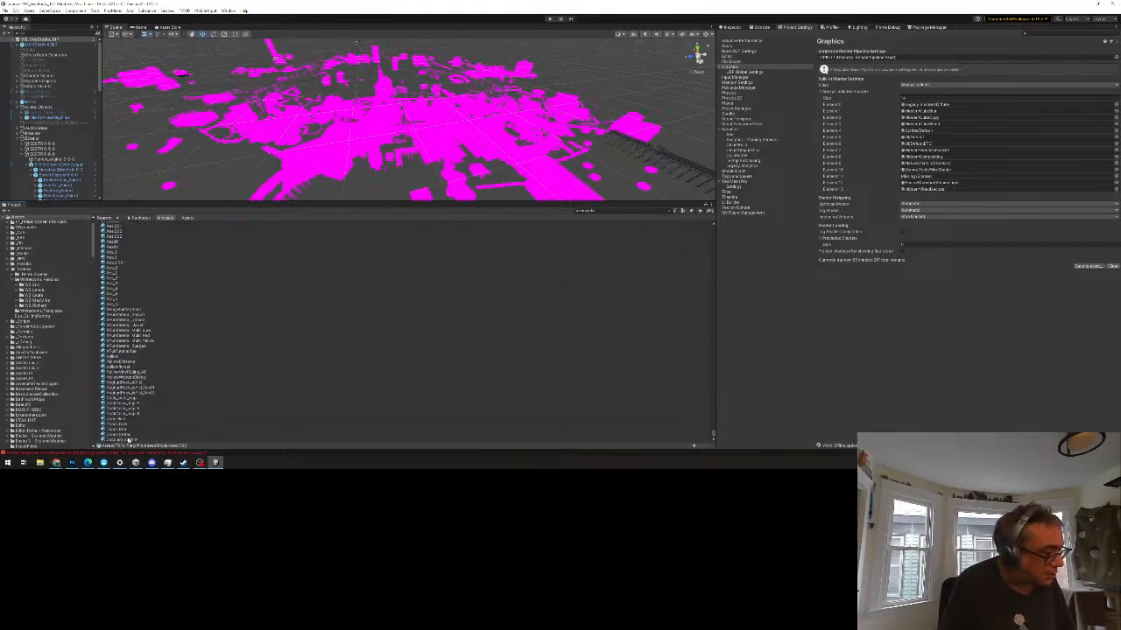
pyautogui.keyDown('shift'); pyautogui.click(127, 440); pyautogui.keyUp('shift')
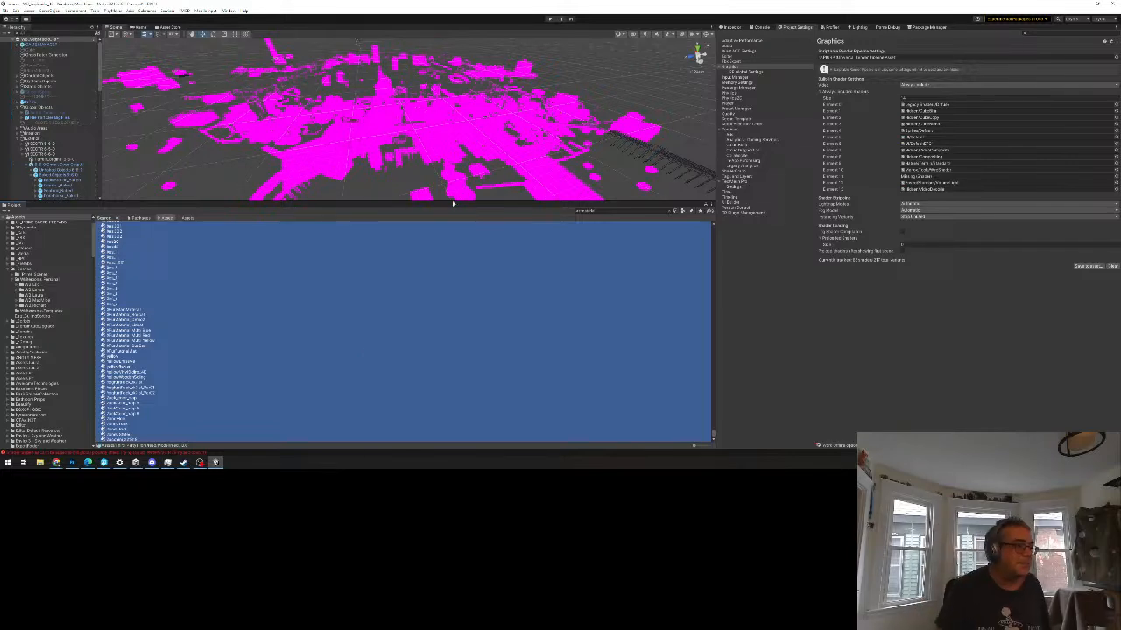
pyautogui.moveTo(449, 202); pyautogui.dragTo(468, 336)
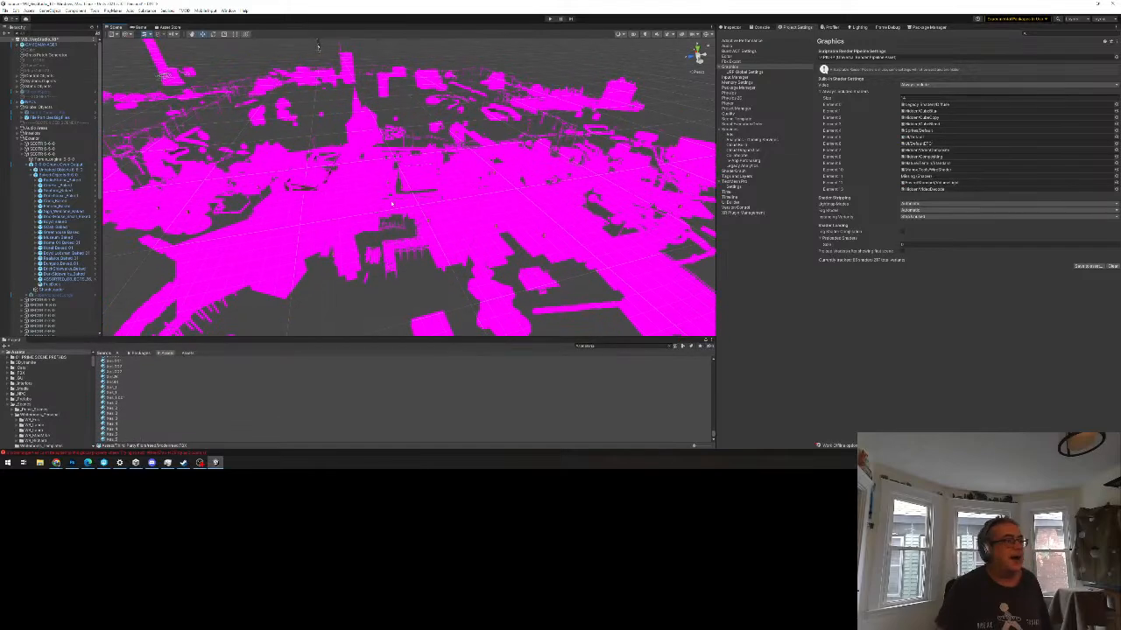
# Step: Examine the whole town scene from farther away to see which objects need their materials converted
pyautogui.moveTo(391, 208); pyautogui.dragTo(395, 218, button='right')
pyautogui.scroll(-5, 395, 239)
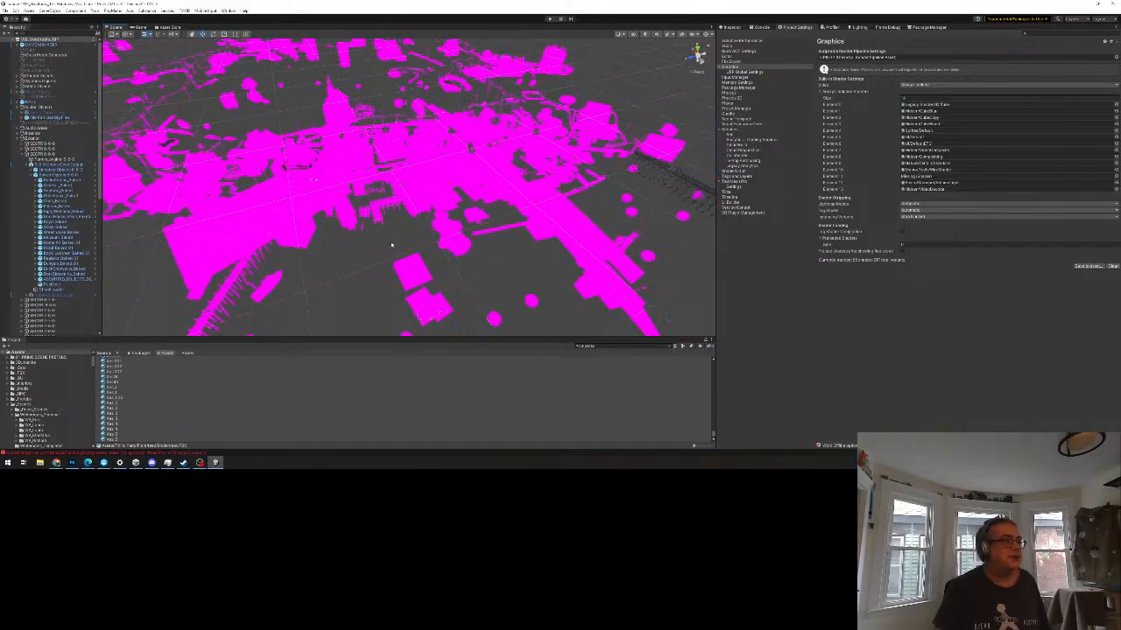
pyautogui.scroll(-2, 389, 234)
pyautogui.moveTo(322, 208); pyautogui.dragTo(353, 205, button='middle')
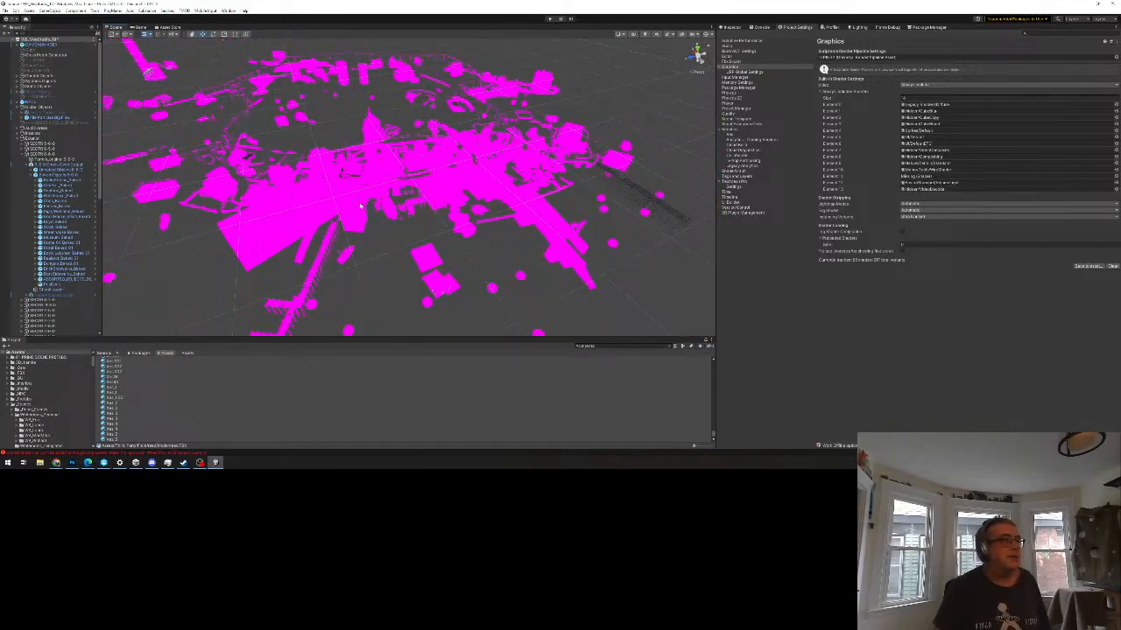
pyautogui.scroll(-2, 357, 214)
pyautogui.scroll(-2, 357, 214)
pyautogui.moveTo(429, 231); pyautogui.dragTo(423, 228, button='right')
pyautogui.scroll(2, 371, 184)
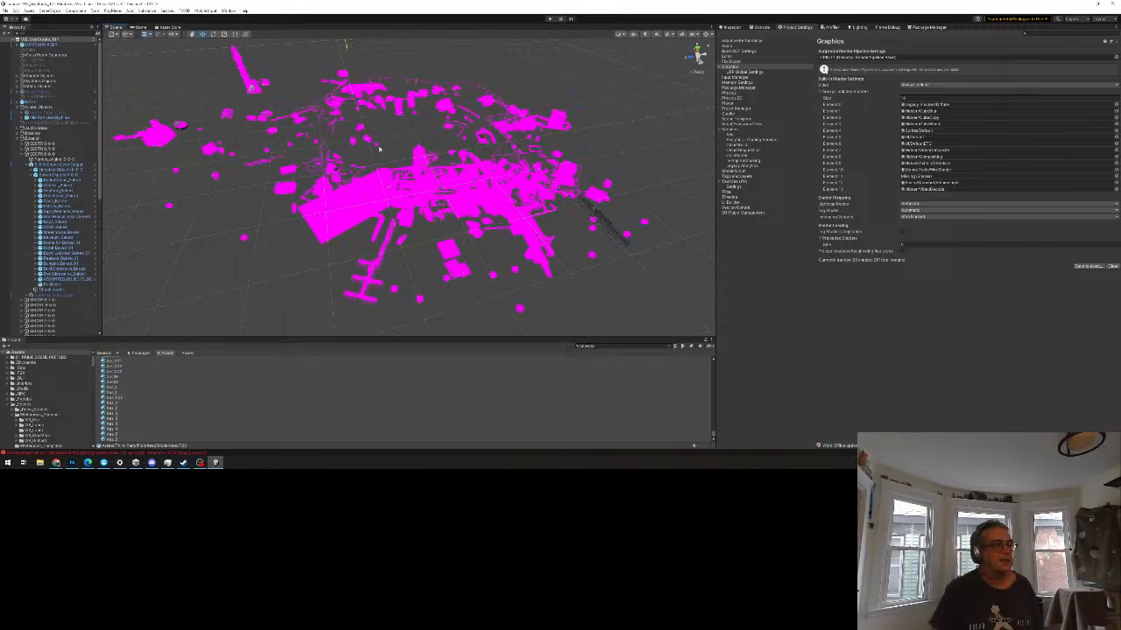
pyautogui.moveTo(378, 147); pyautogui.dragTo(385, 156, button='middle')
pyautogui.scroll(-2, 385, 164)
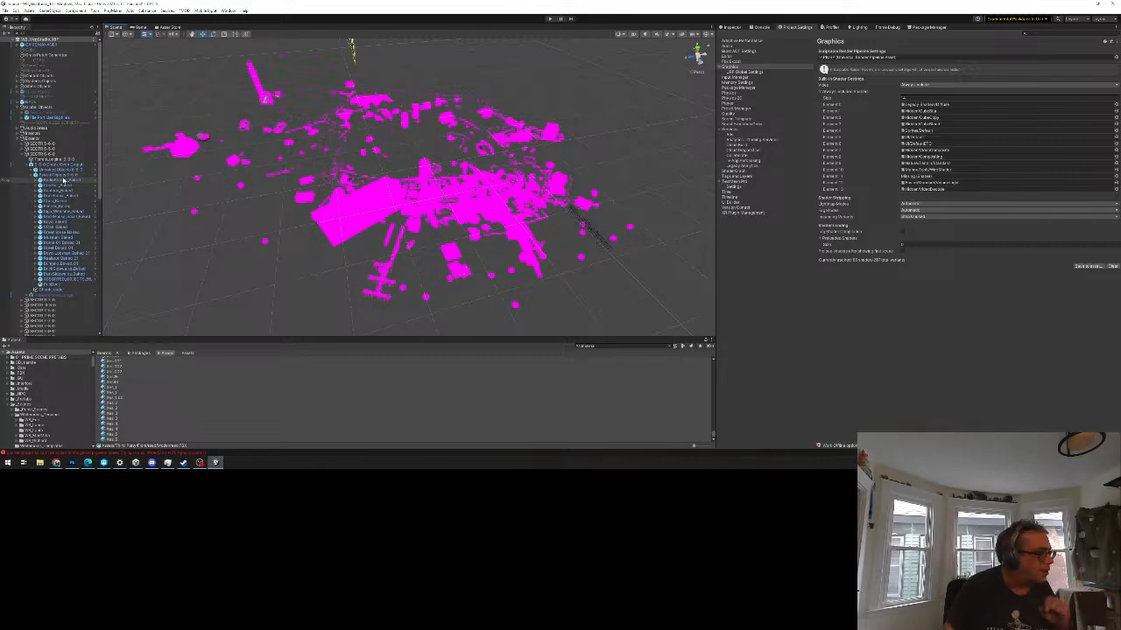
# Step: Convert the selected built-in materials to URP with the material upgrader, accept the backup warning, and check the converted town
pyautogui.click(15, 10)
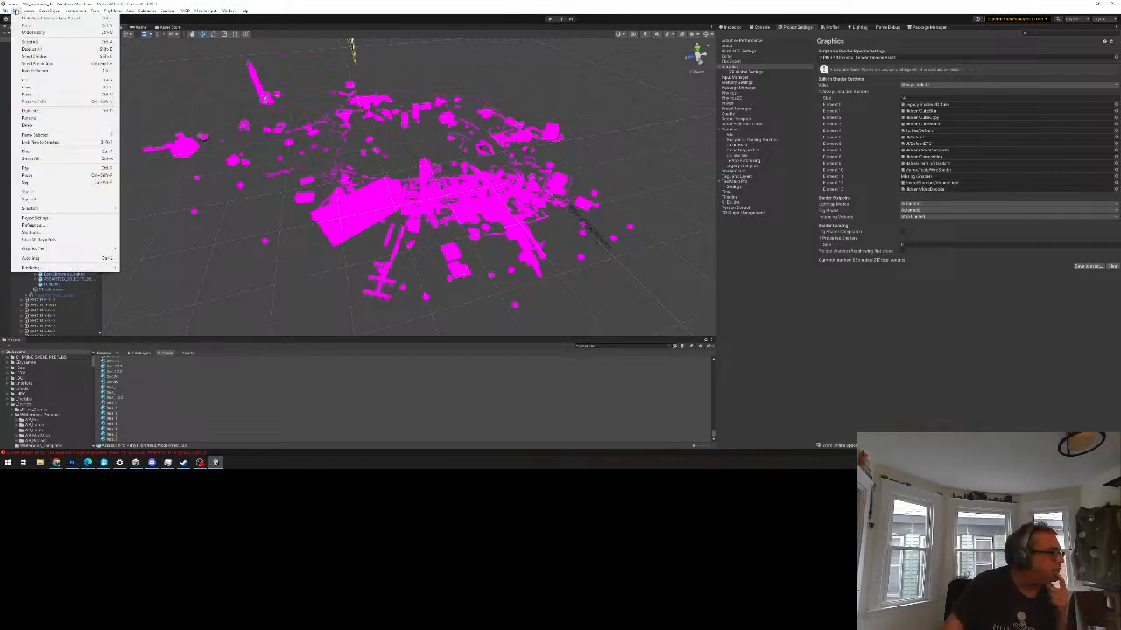
pyautogui.moveTo(79, 268)
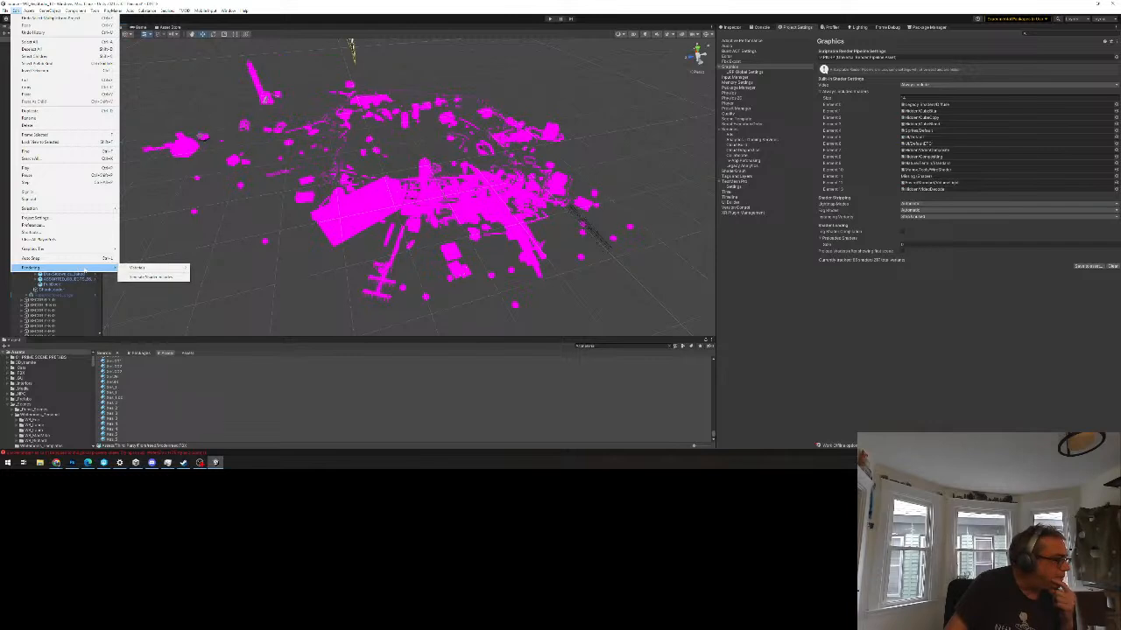
pyautogui.moveTo(145, 268)
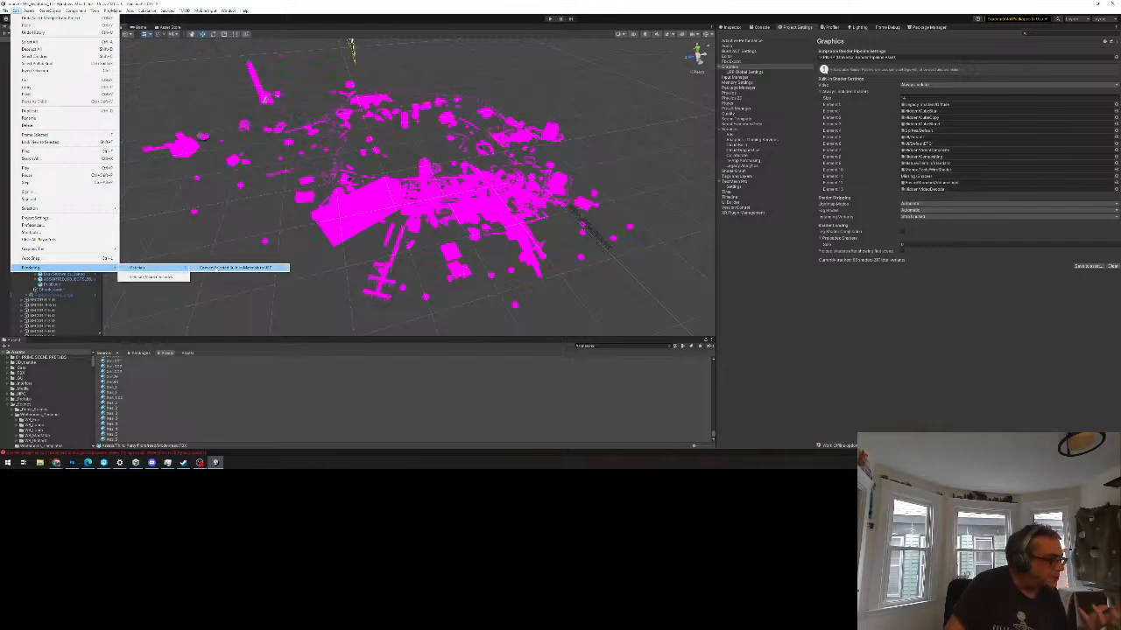
pyautogui.click(217, 268)
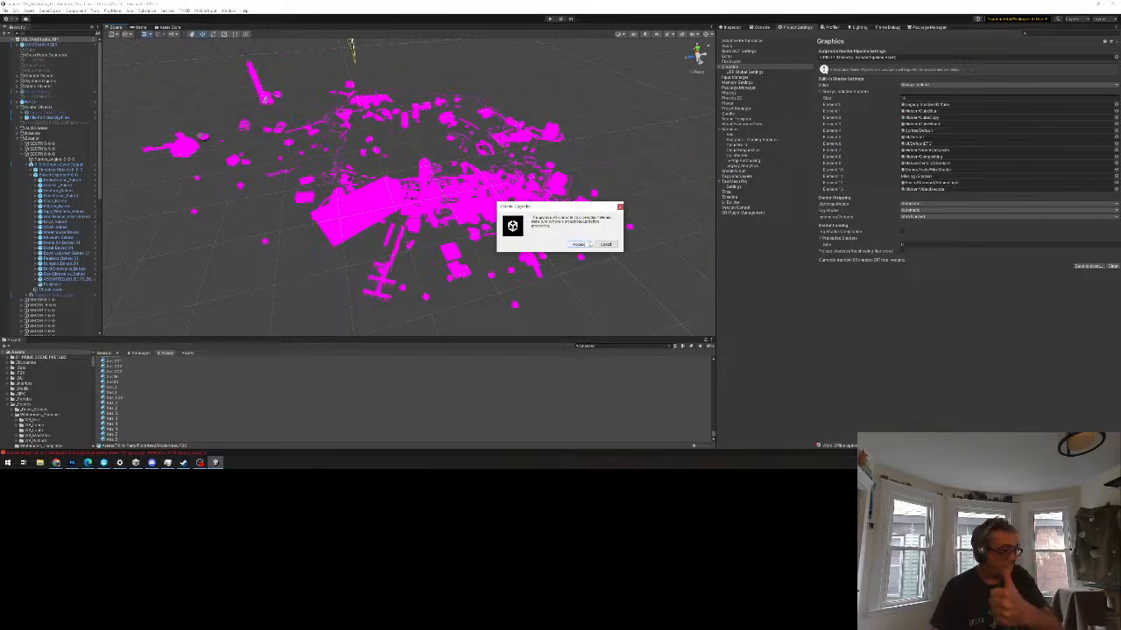
pyautogui.click(580, 244)
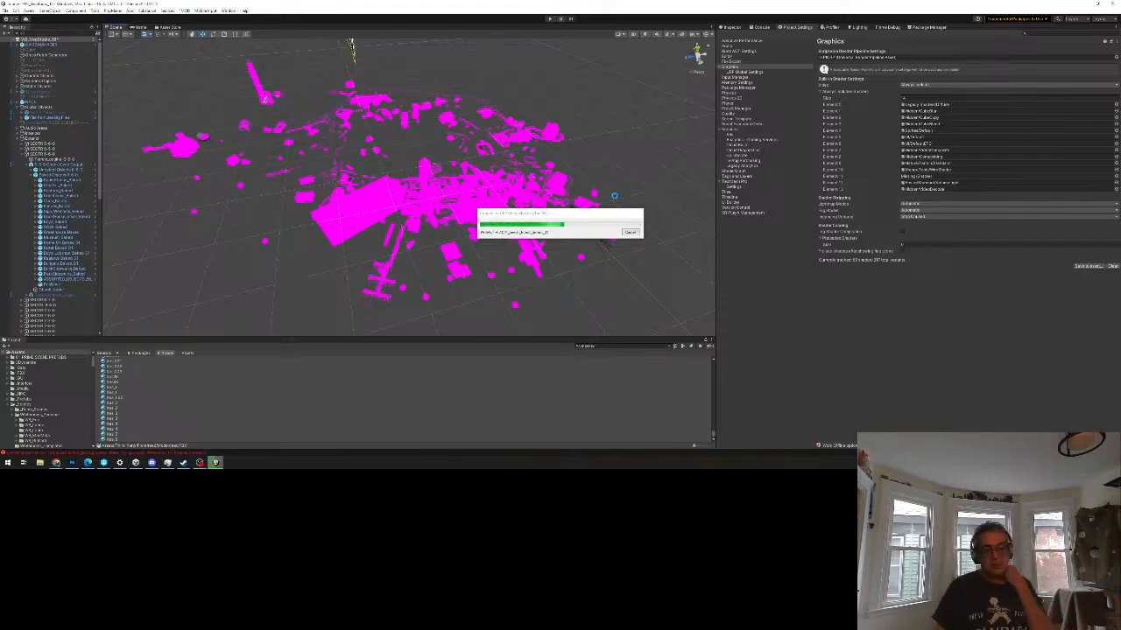
pyautogui.moveTo(587, 214); pyautogui.dragTo(242, 181)
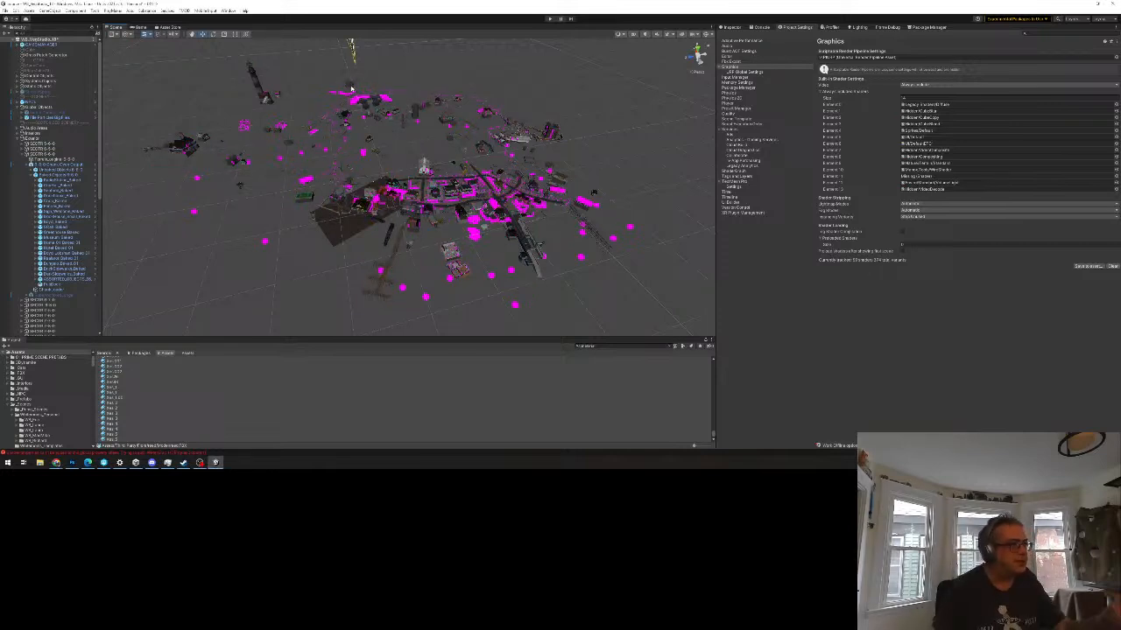
pyautogui.scroll(2, 394, 123)
pyautogui.moveTo(399, 136); pyautogui.dragTo(401, 138, button='right')
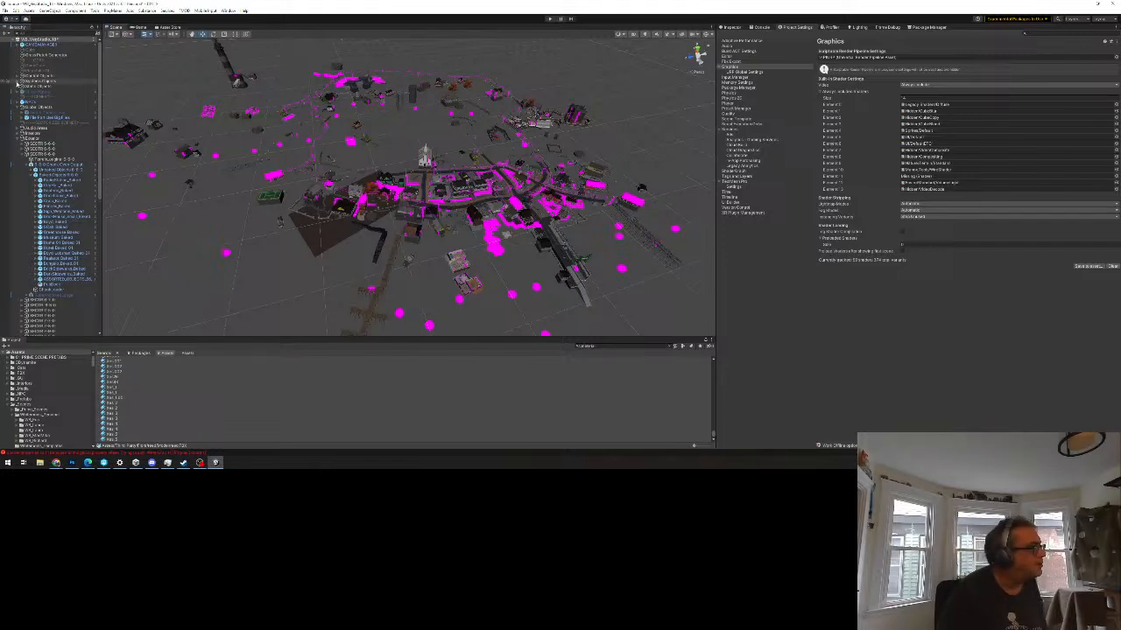
# Step: Check the system objects in the scene hierarchy and search the project assets for "lux"
pyautogui.click(17, 81)
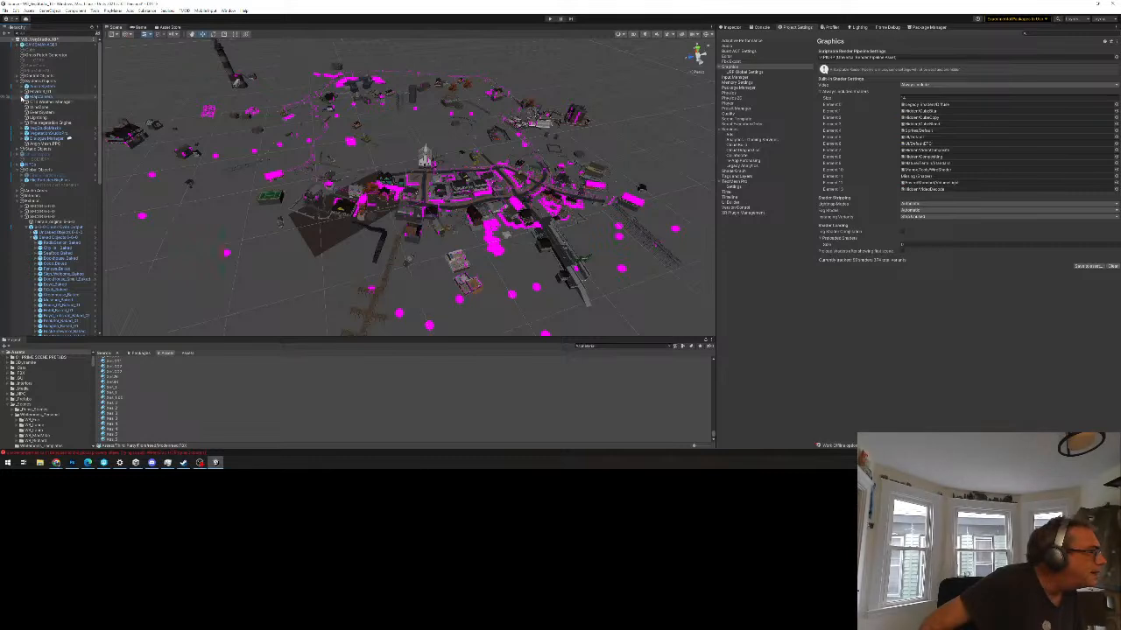
pyautogui.click(21, 97)
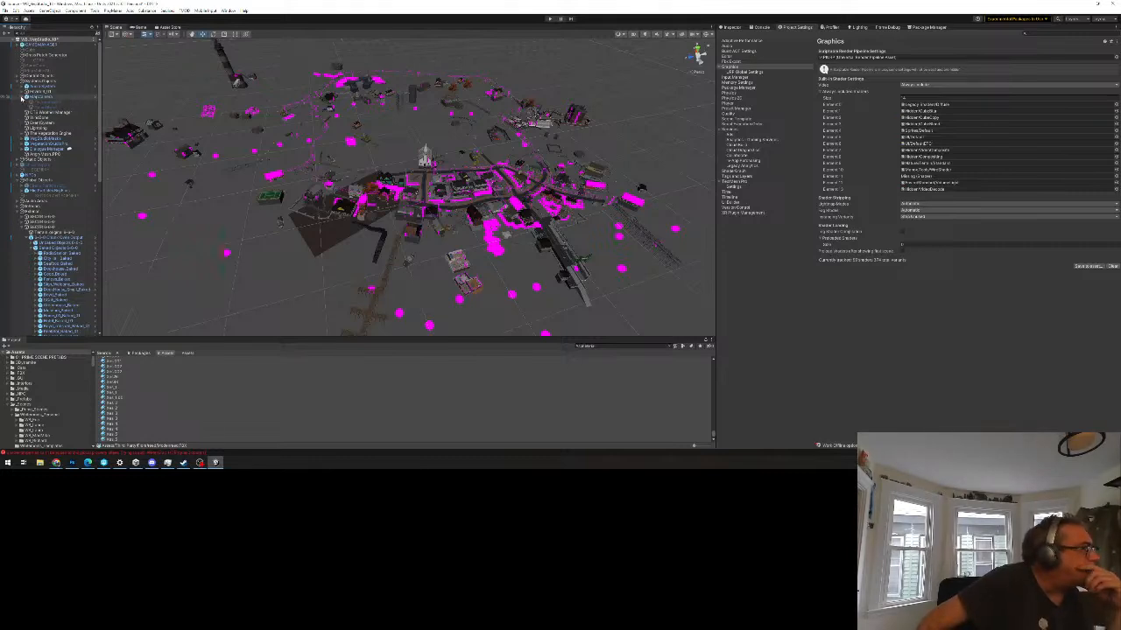
pyautogui.click(21, 97)
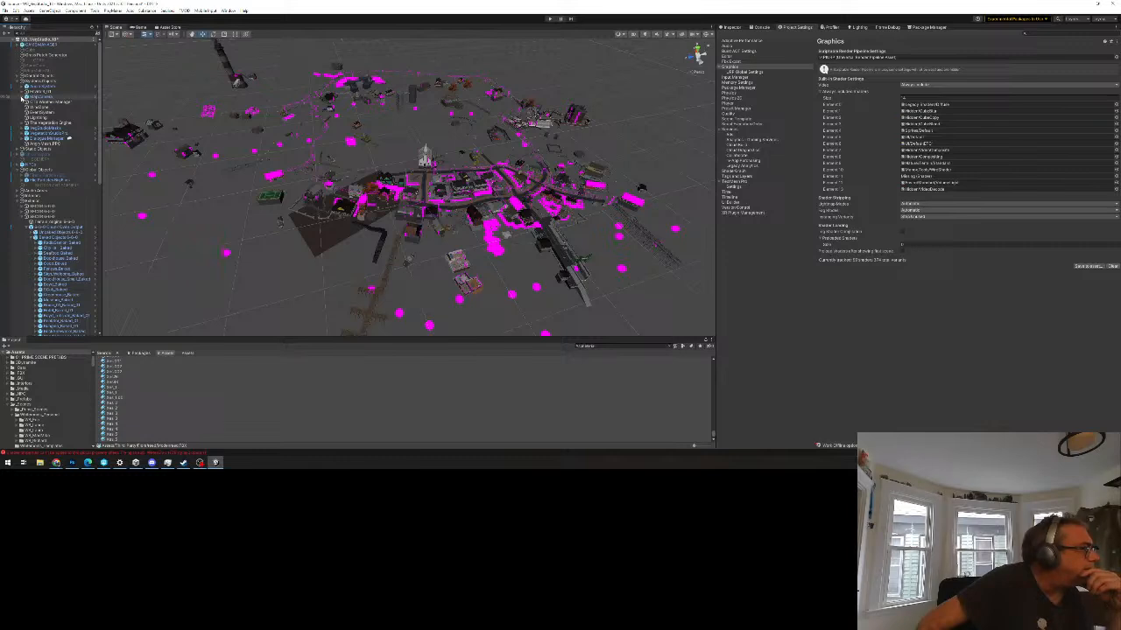
pyautogui.click(615, 348)
pyautogui.write('t')
pyautogui.write('ux')
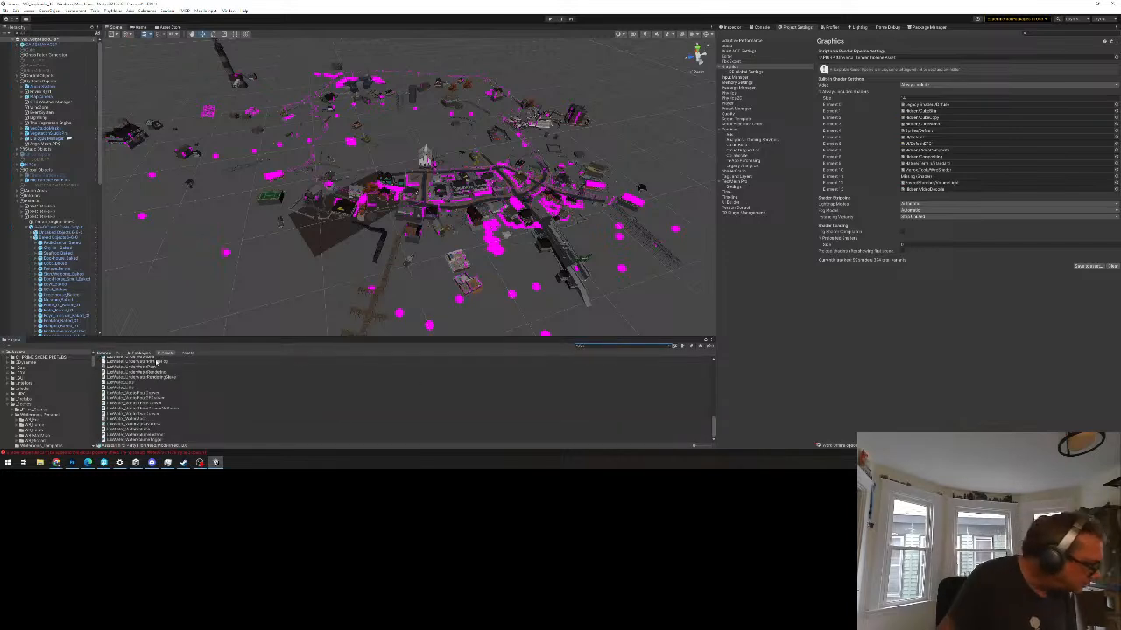
pyautogui.scroll(10, 210, 398)
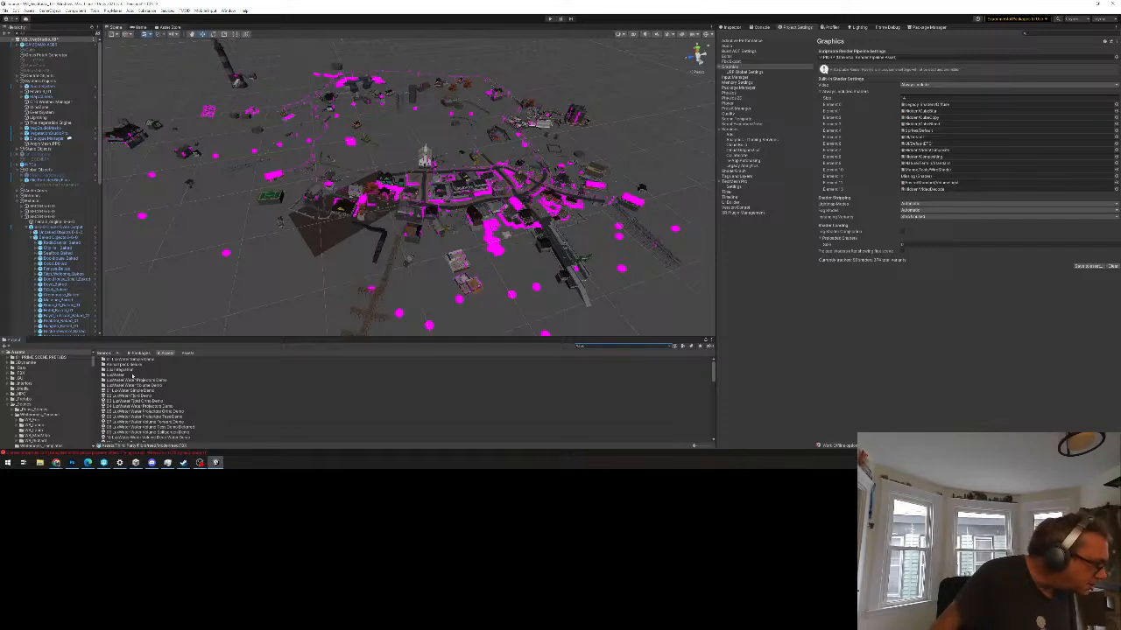
# Step: Delete the Lux Water folders found in the project, leaving out the unrelated folder among them, and accept the follow-up notice
pyautogui.click(131, 385)
pyautogui.keyDown('shift'); pyautogui.click(127, 360); pyautogui.keyUp('shift')
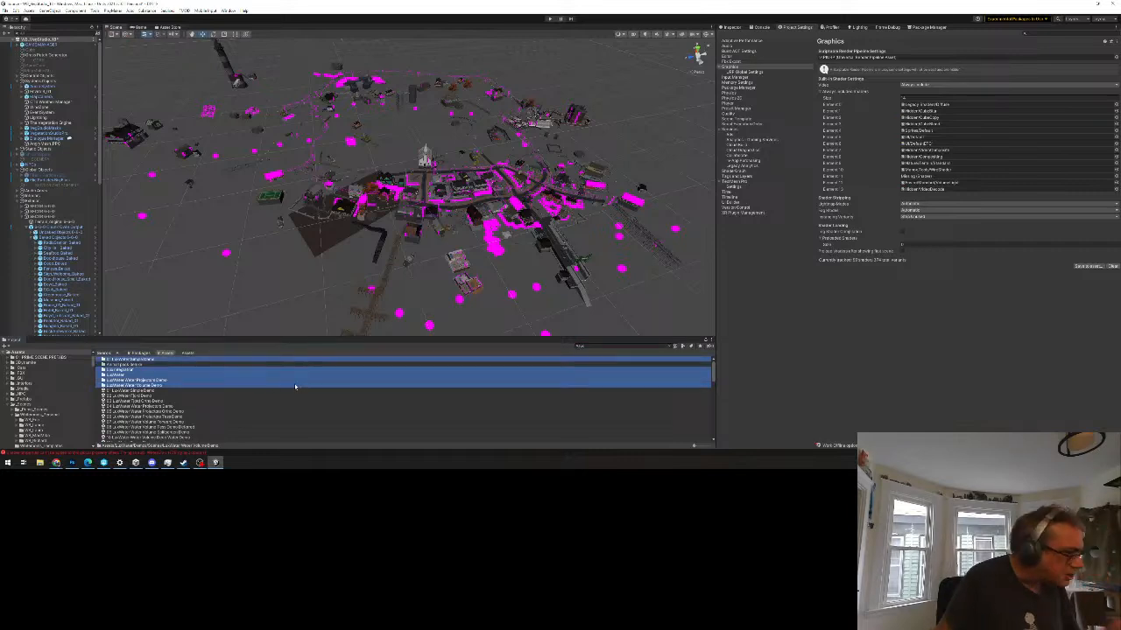
pyautogui.press('Delete')
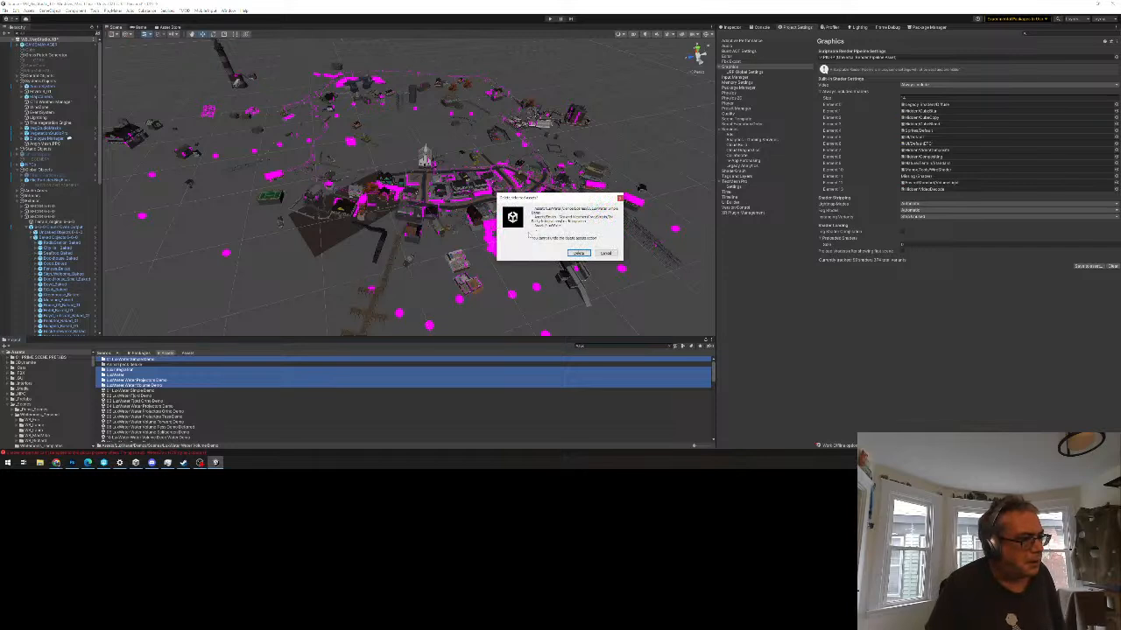
pyautogui.click(578, 253)
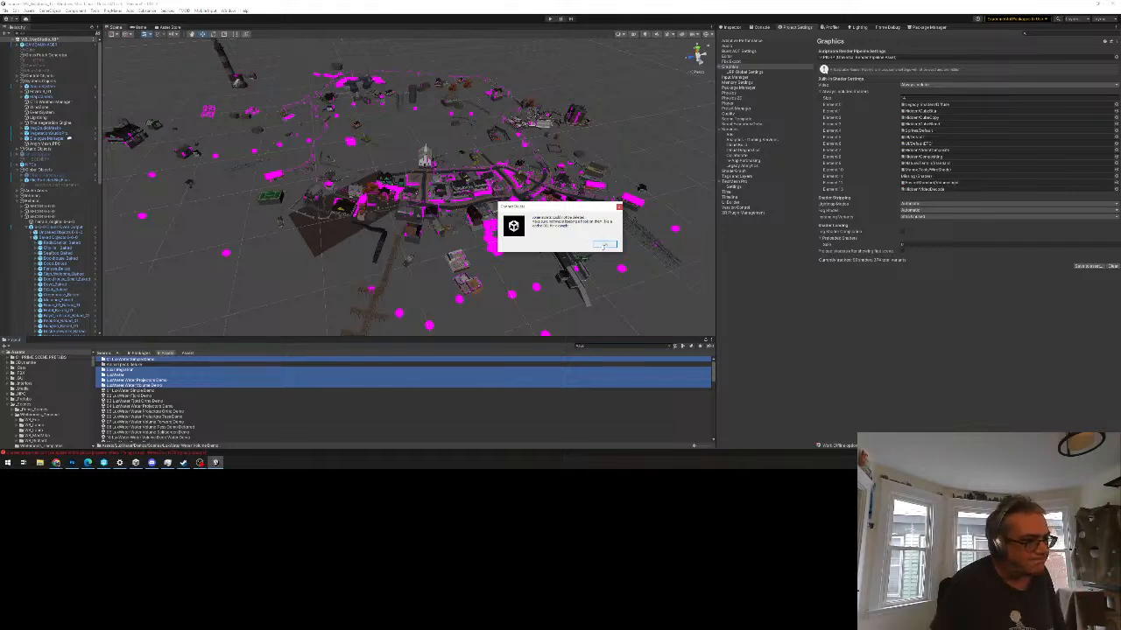
pyautogui.click(603, 242)
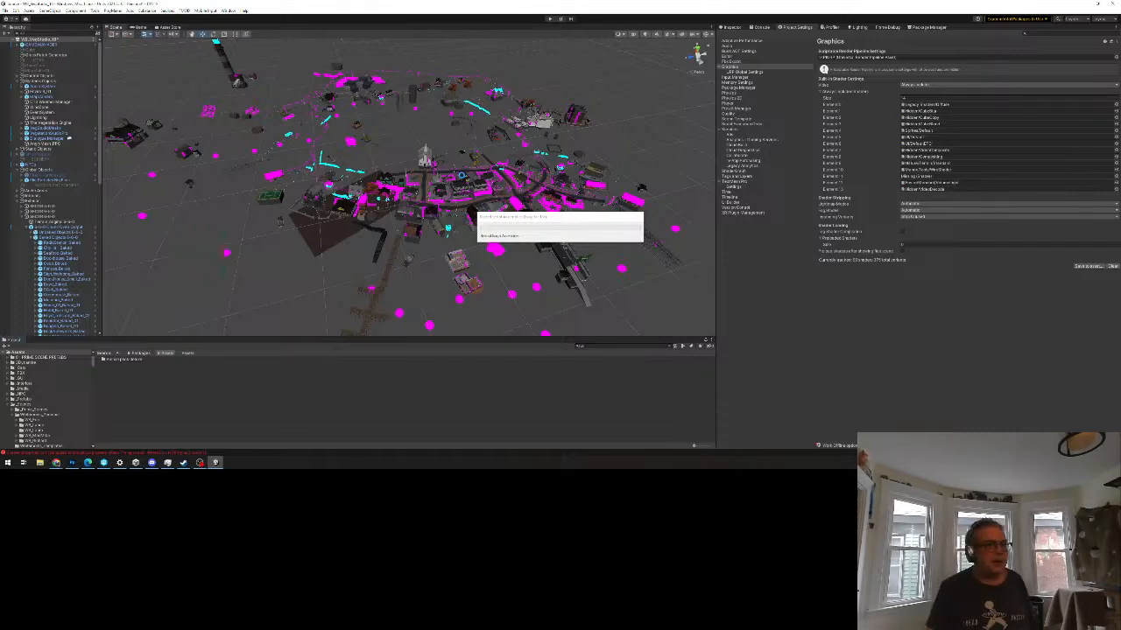
pyautogui.moveTo(552, 217); pyautogui.dragTo(139, 208)
# Step: Switch to the Chrome window with the EverQuest screenshots, narrow it beside Unity, and browse the image results
pyautogui.moveTo(59, 466)
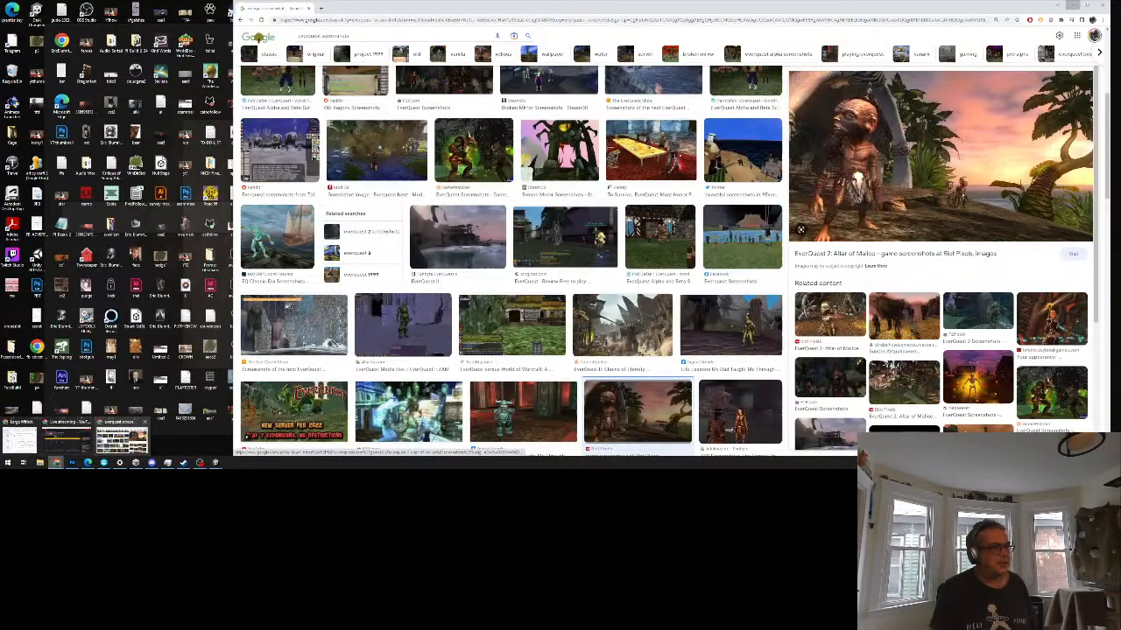
pyautogui.click(123, 438)
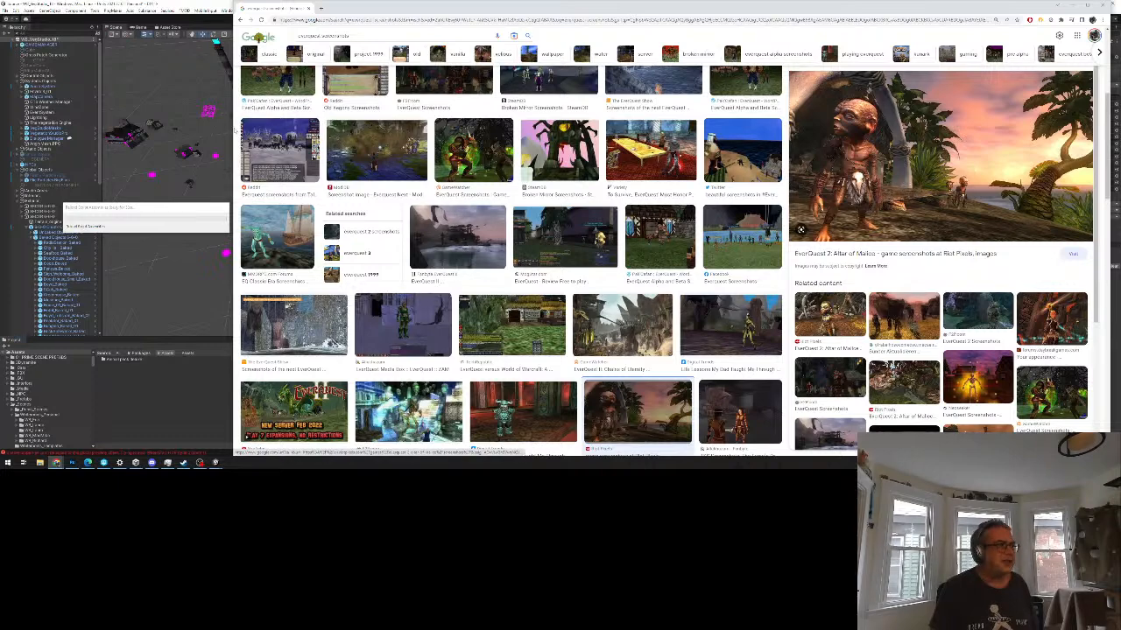
pyautogui.moveTo(233, 129); pyautogui.dragTo(271, 125)
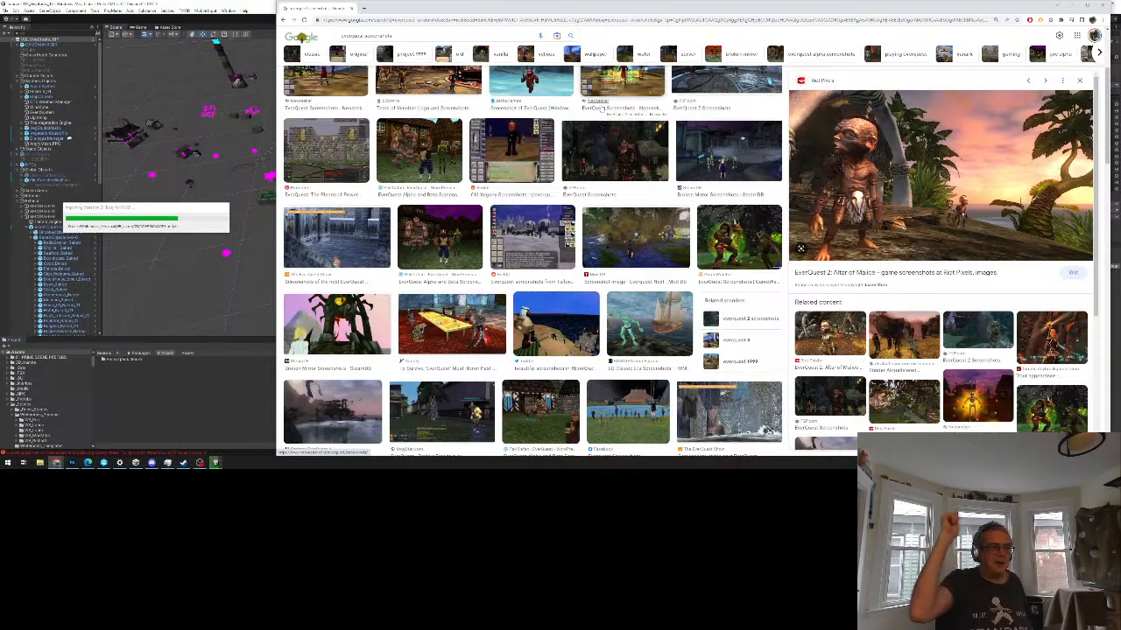
pyautogui.scroll(4, 577, 79)
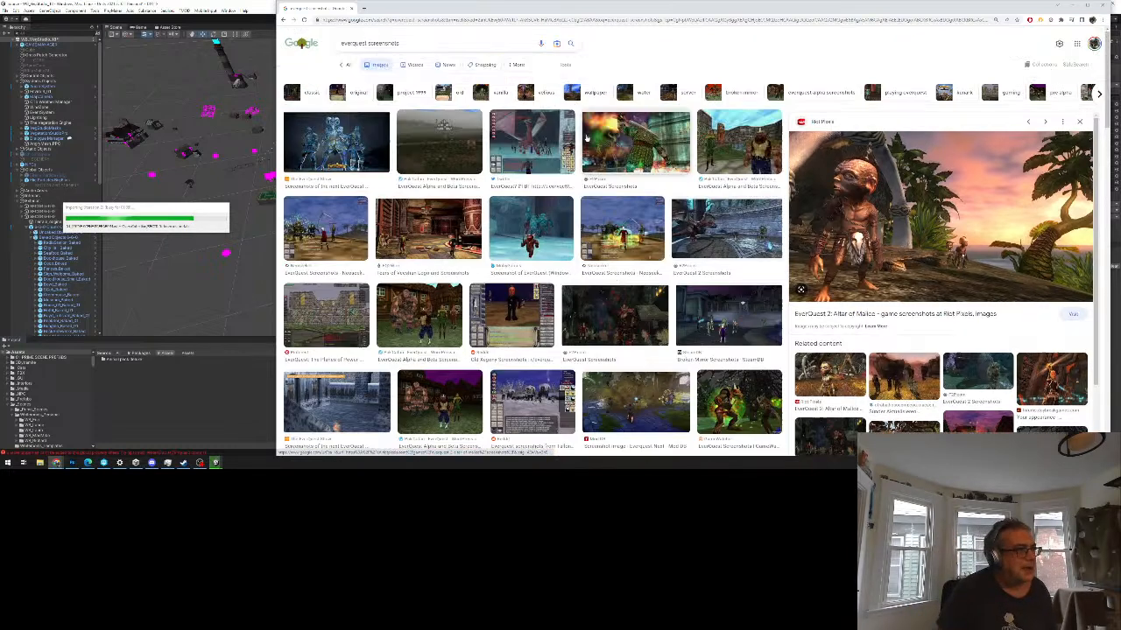
# Step: Search the web for "alternate history fiction", enlarge the results page to read it, and return to Unity
pyautogui.click(579, 20)
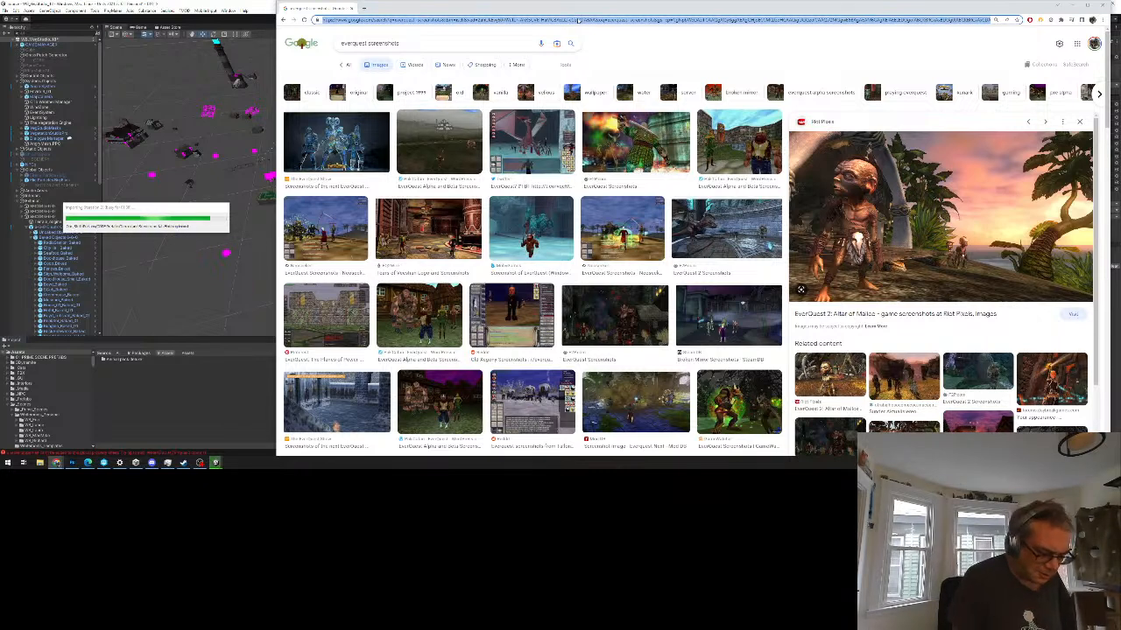
pyautogui.write('alternate history')
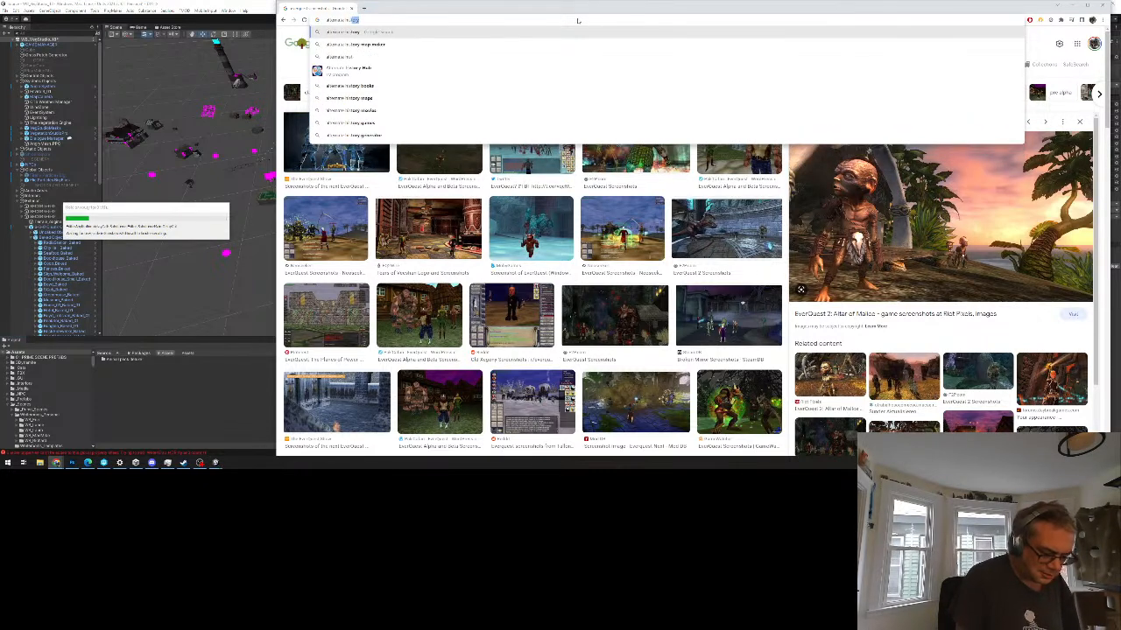
pyautogui.write(' fiction')
pyautogui.press('Return')
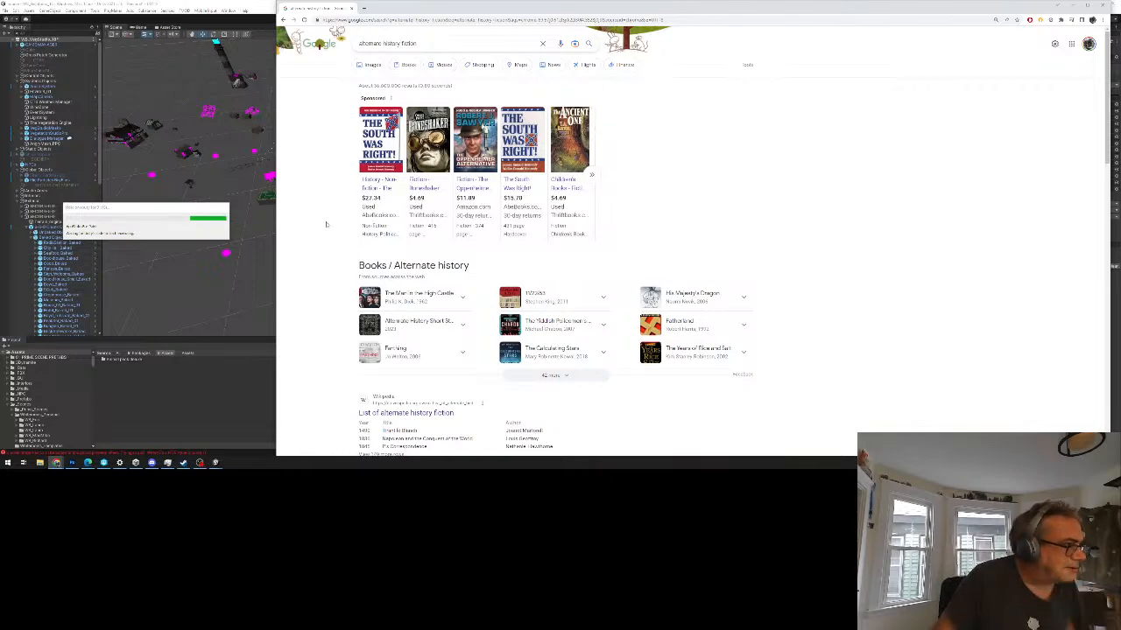
pyautogui.keyDown('ctrl'); pyautogui.scroll(2, 317, 235); pyautogui.keyUp('ctrl')
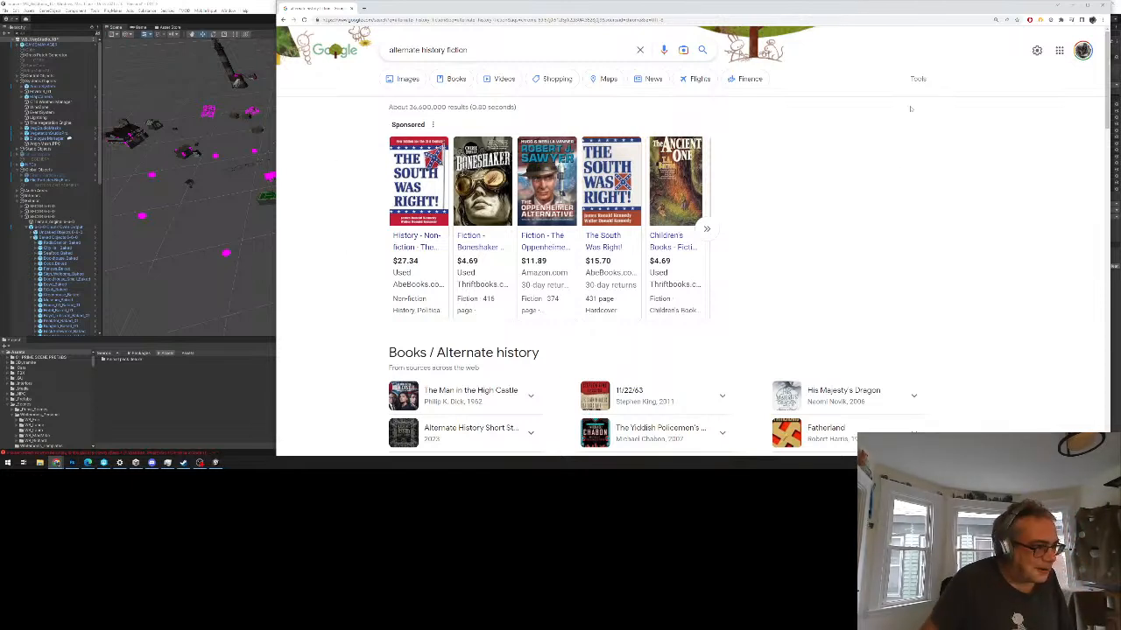
pyautogui.moveTo(607, 231)
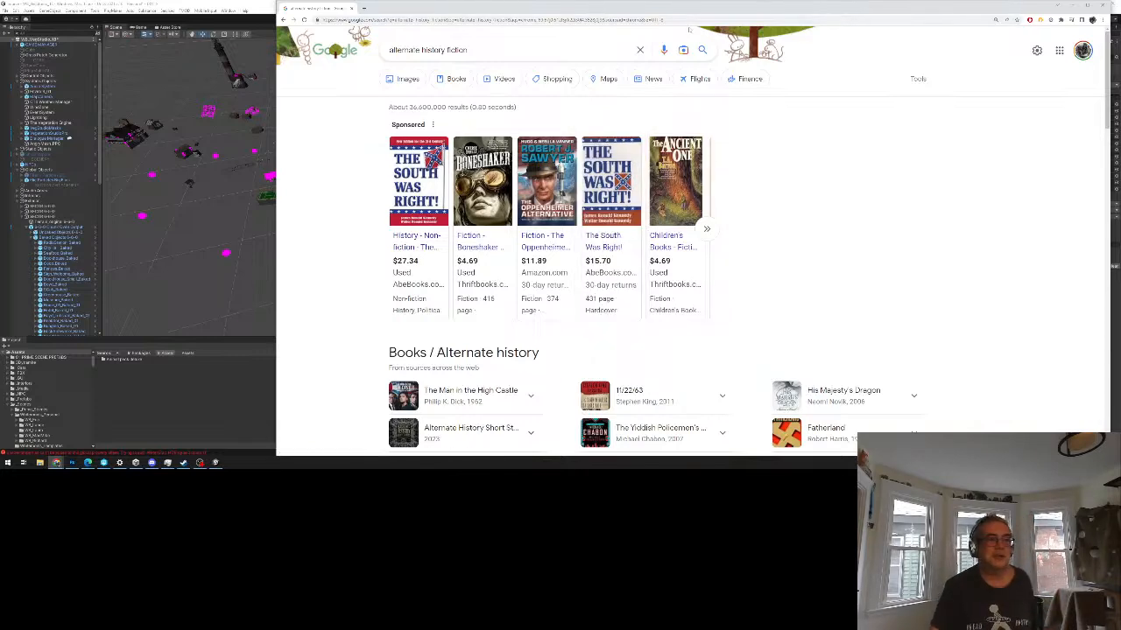
pyautogui.click(1073, 6)
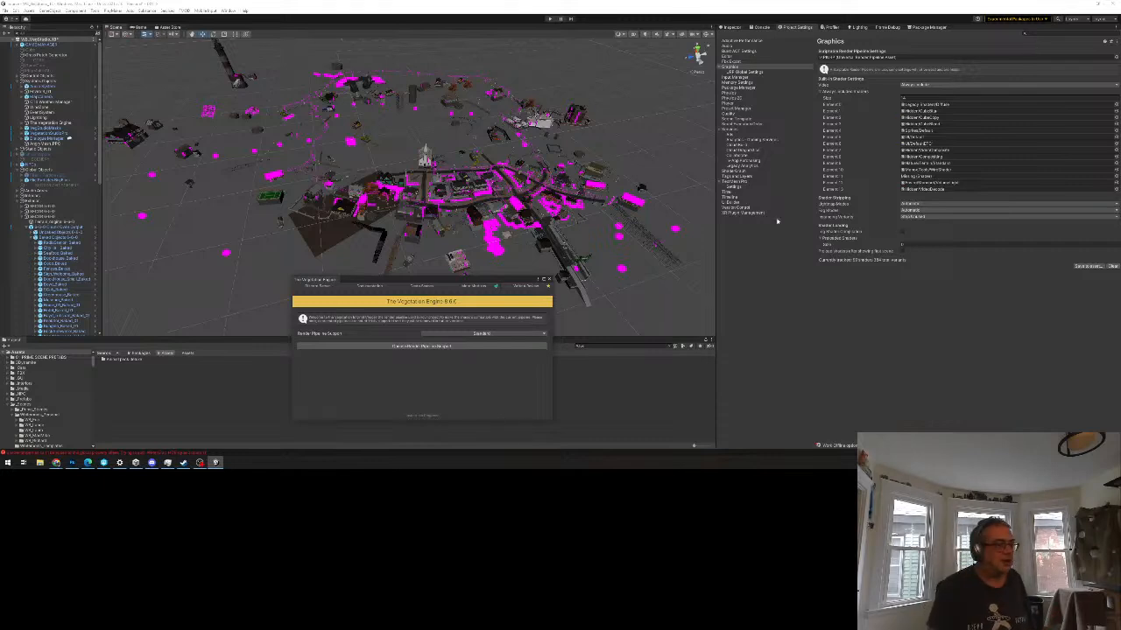
# Step: Dismiss The Vegetation Engine window and examine the waterfront buildings, streets and wider town for objects whose materials are still magenta
pyautogui.click(549, 279)
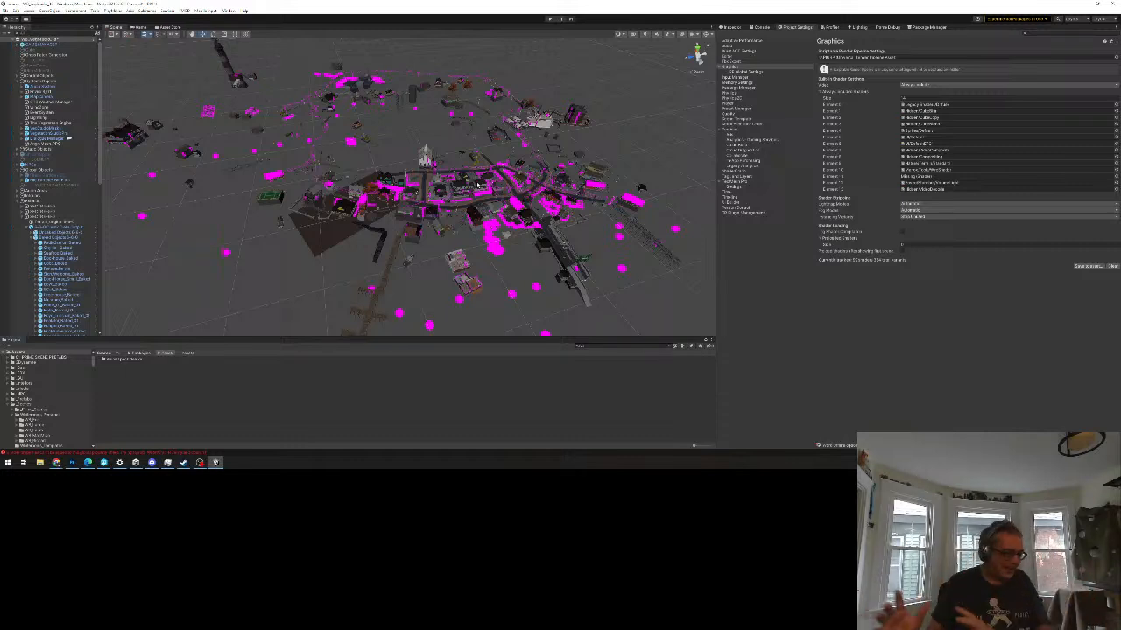
pyautogui.moveTo(407, 140); pyautogui.dragTo(441, 189, button='right')
pyautogui.press('w')
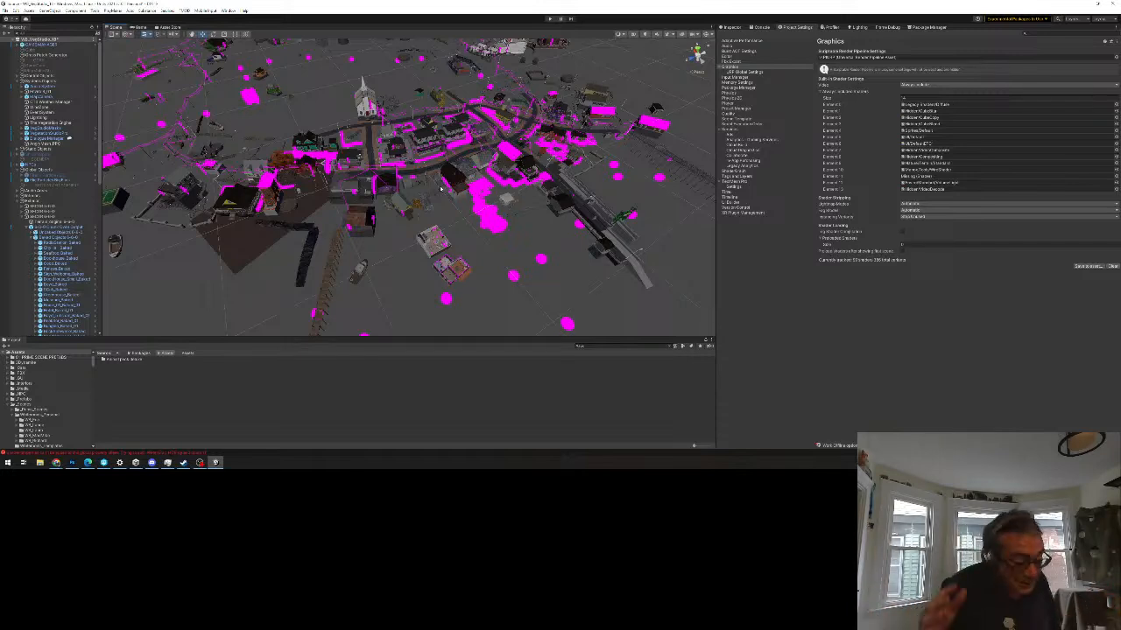
pyautogui.scroll(6, 419, 191)
pyautogui.scroll(8, 419, 181)
pyautogui.scroll(-8, 345, 185)
pyautogui.moveTo(321, 185)
pyautogui.keyDown('alt'); pyautogui.mouseDown()
pyautogui.moveTo(286, 195)
pyautogui.moveTo(320, 182)
pyautogui.mouseUp(); pyautogui.keyUp('alt')
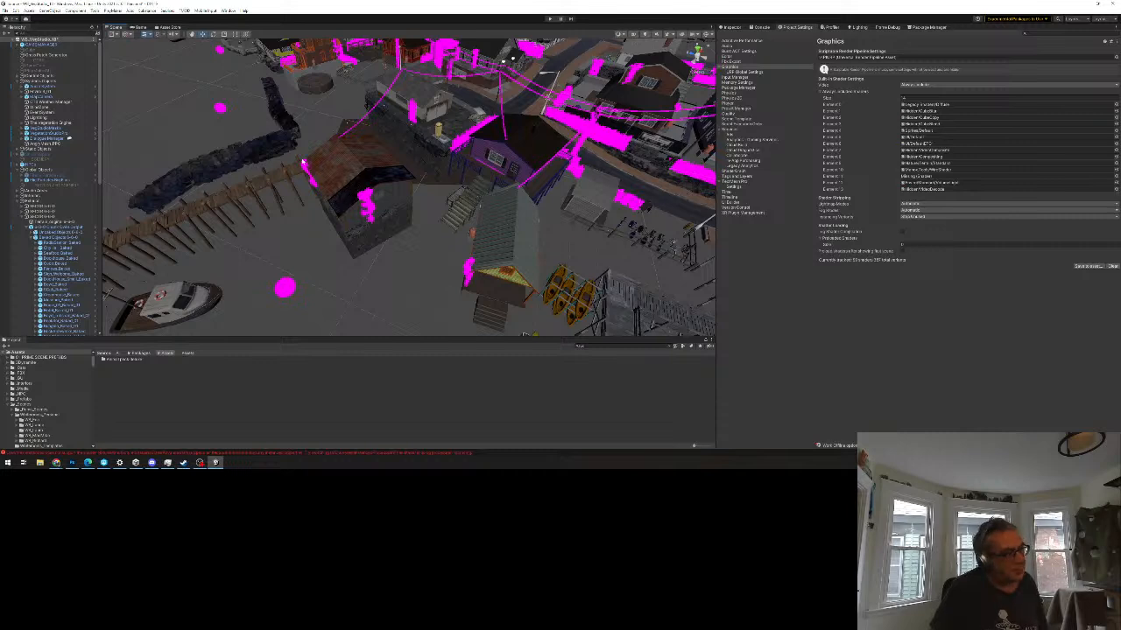
pyautogui.moveTo(598, 150); pyautogui.dragTo(591, 155, button='middle')
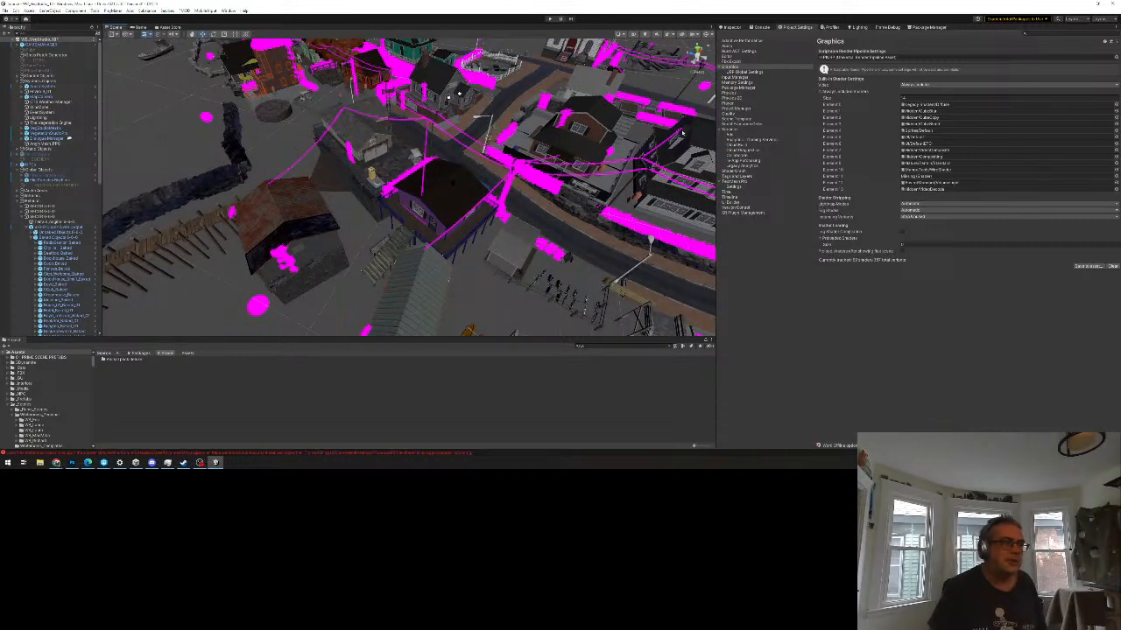
pyautogui.scroll(5, 444, 131)
pyautogui.scroll(-6, 423, 169)
pyautogui.press('s')
pyautogui.moveTo(424, 122); pyautogui.dragTo(403, 152, button='right')
pyautogui.press('w')
pyautogui.press('s')
pyautogui.press('w')
pyautogui.press('s')
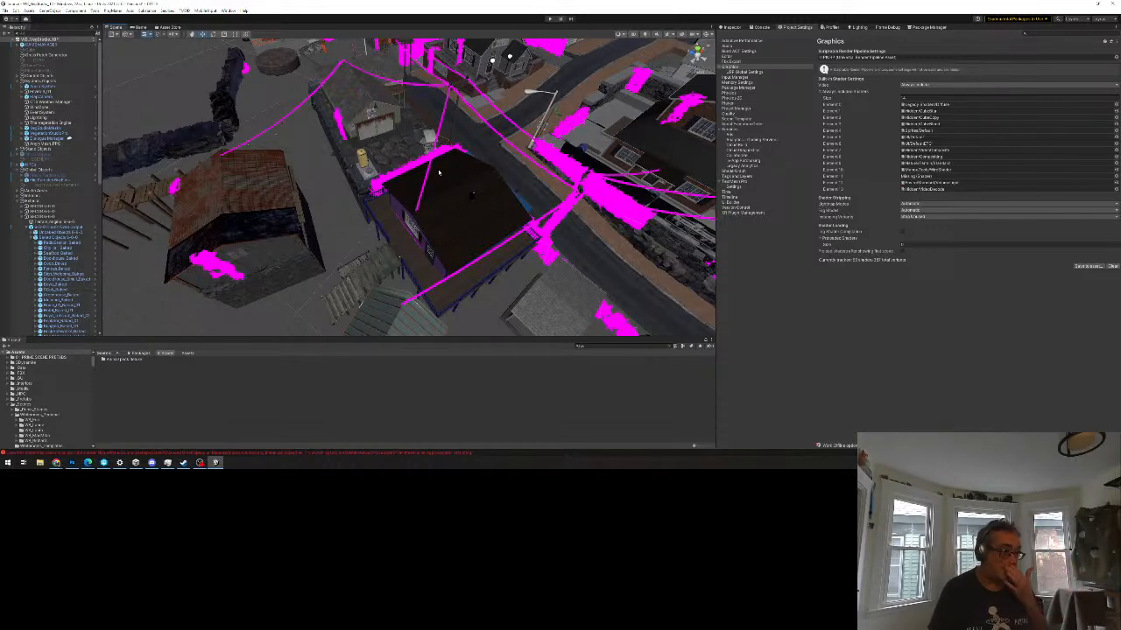
pyautogui.scroll(-10, 437, 172)
pyautogui.scroll(-3, 523, 173)
pyautogui.moveTo(524, 174); pyautogui.dragTo(481, 140, button='middle')
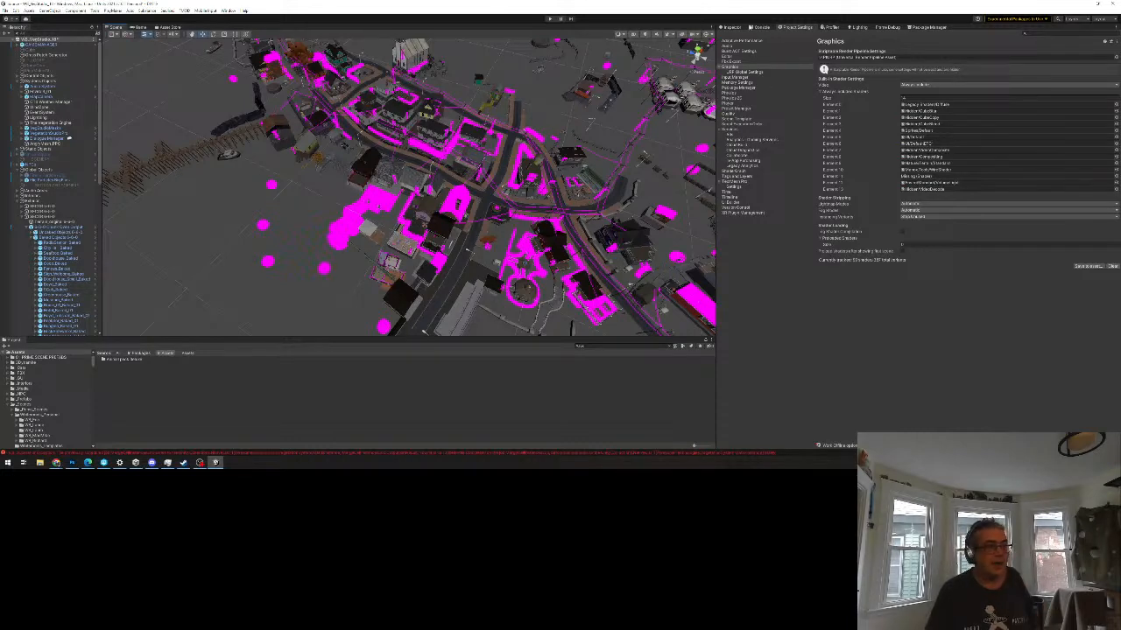
# Step: Show the console, clear its logged messages, and reframe the town
pyautogui.click(755, 27)
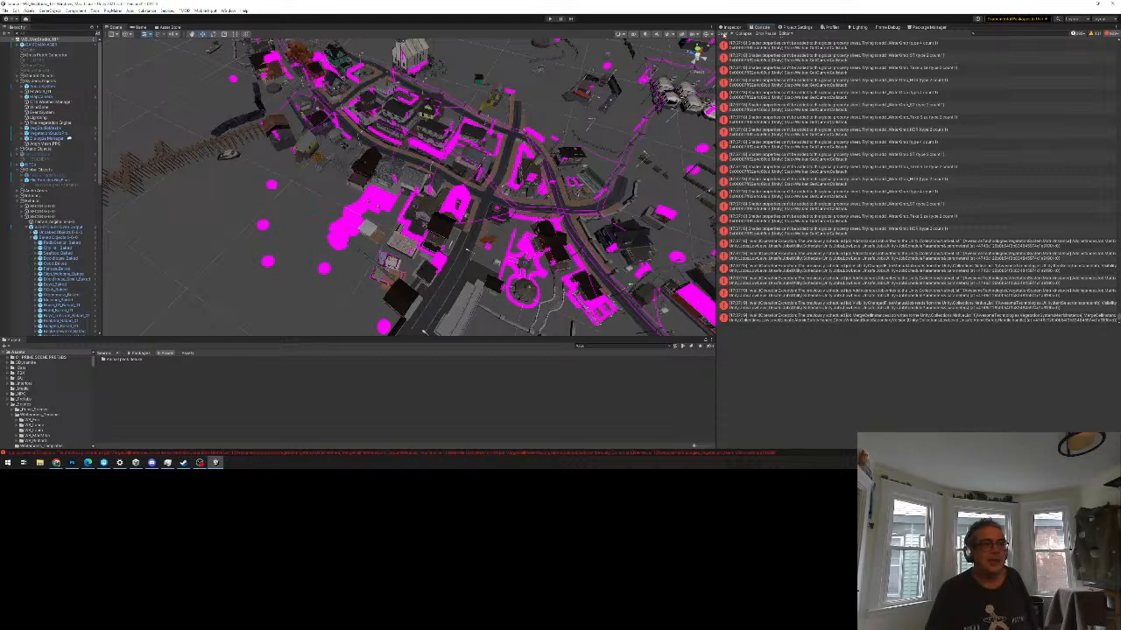
pyautogui.click(724, 33)
pyautogui.moveTo(556, 142); pyautogui.dragTo(532, 150, button='middle')
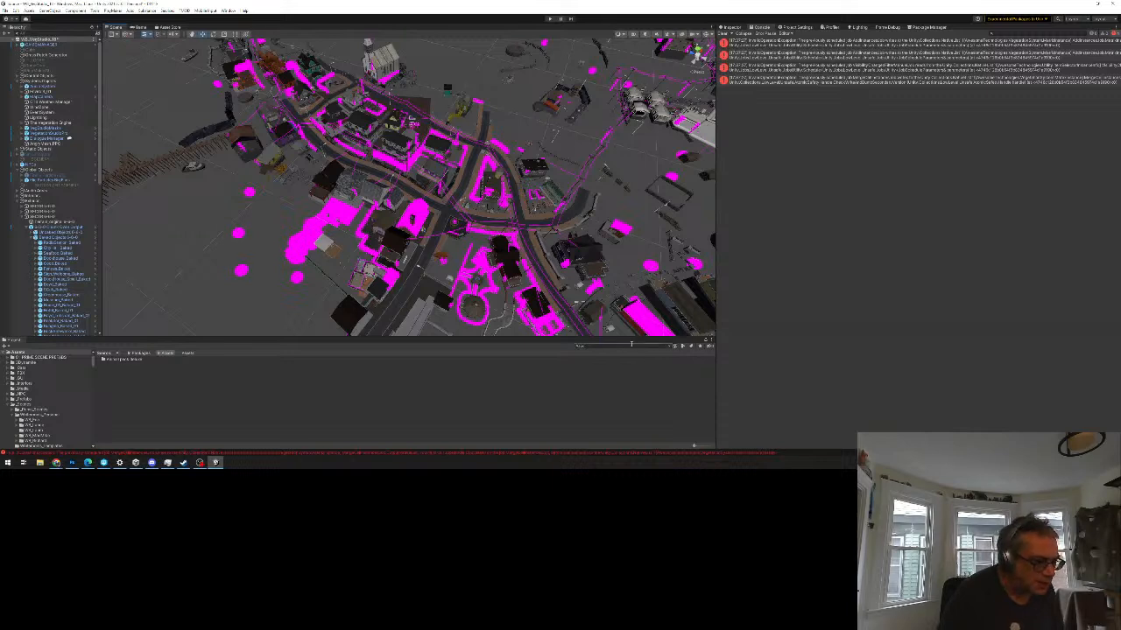
# Step: Search the project assets for "ivy" and open the Real Ivy folder containing the compatibility packs
pyautogui.doubleClick(630, 347)
pyautogui.write('ivy')
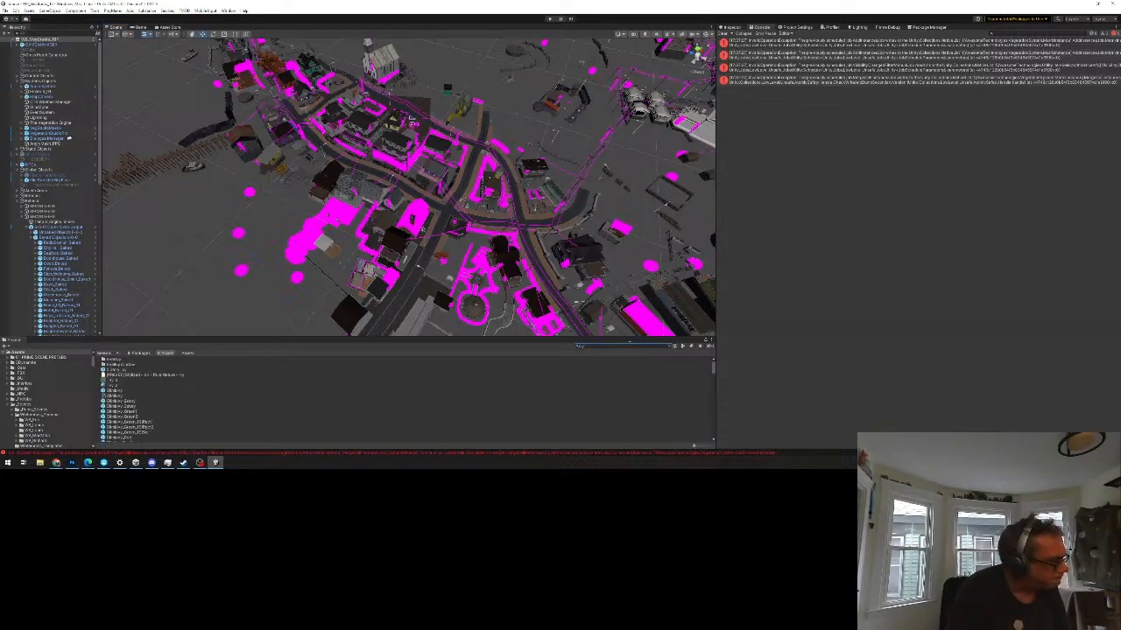
pyautogui.doubleClick(115, 360)
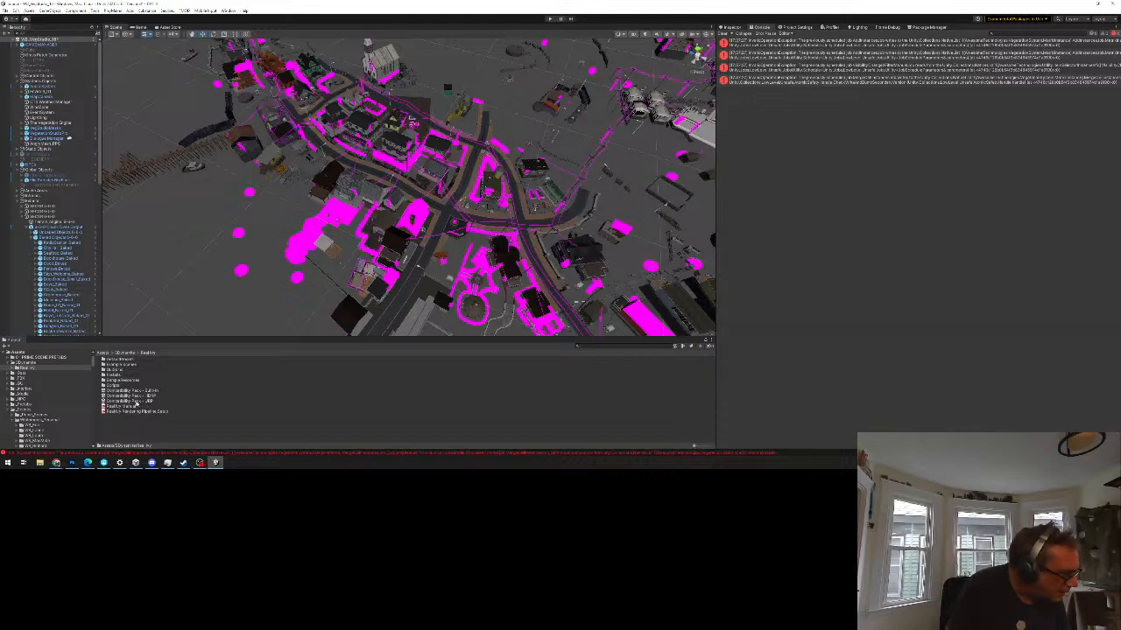
# Step: Bring back the Inspector and frame the magenta ivy on the rusty-roofed waterfront building beside the pier
pyautogui.scroll(5, 355, 225)
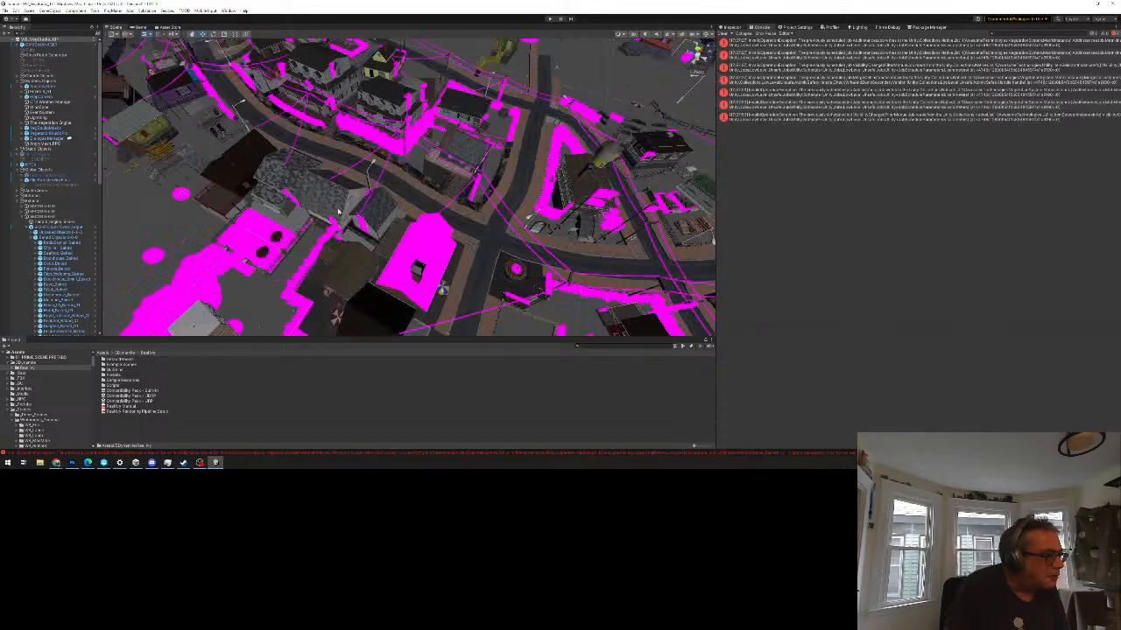
pyautogui.moveTo(324, 179); pyautogui.dragTo(473, 246, button='middle')
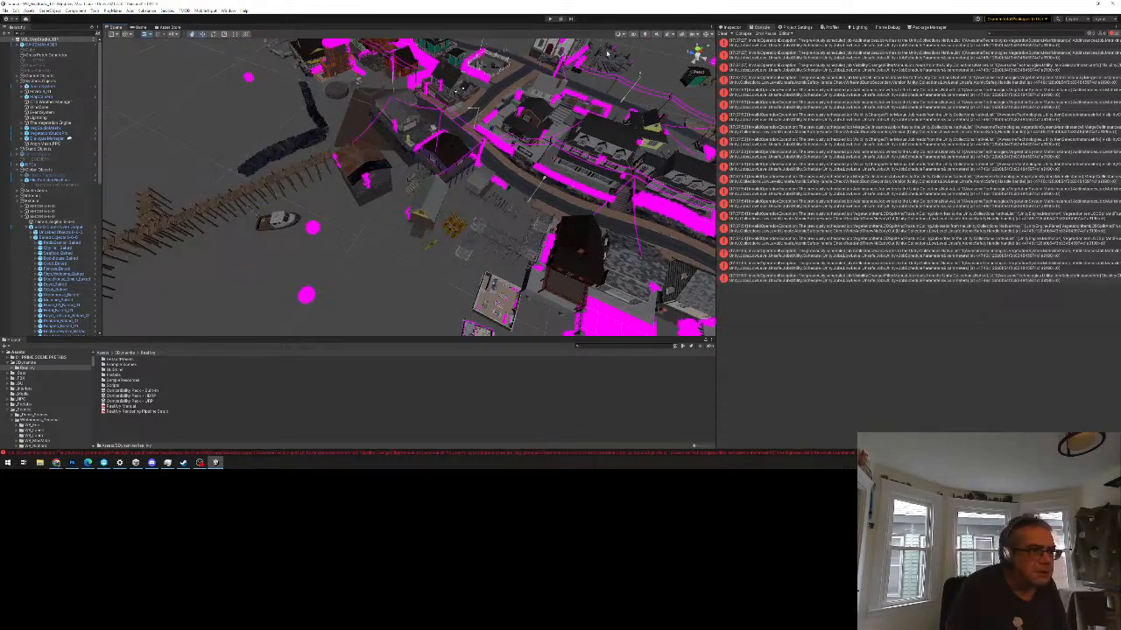
pyautogui.click(737, 27)
pyautogui.click(436, 215)
pyautogui.press('f')
pyautogui.moveTo(396, 203); pyautogui.dragTo(410, 211, button='right')
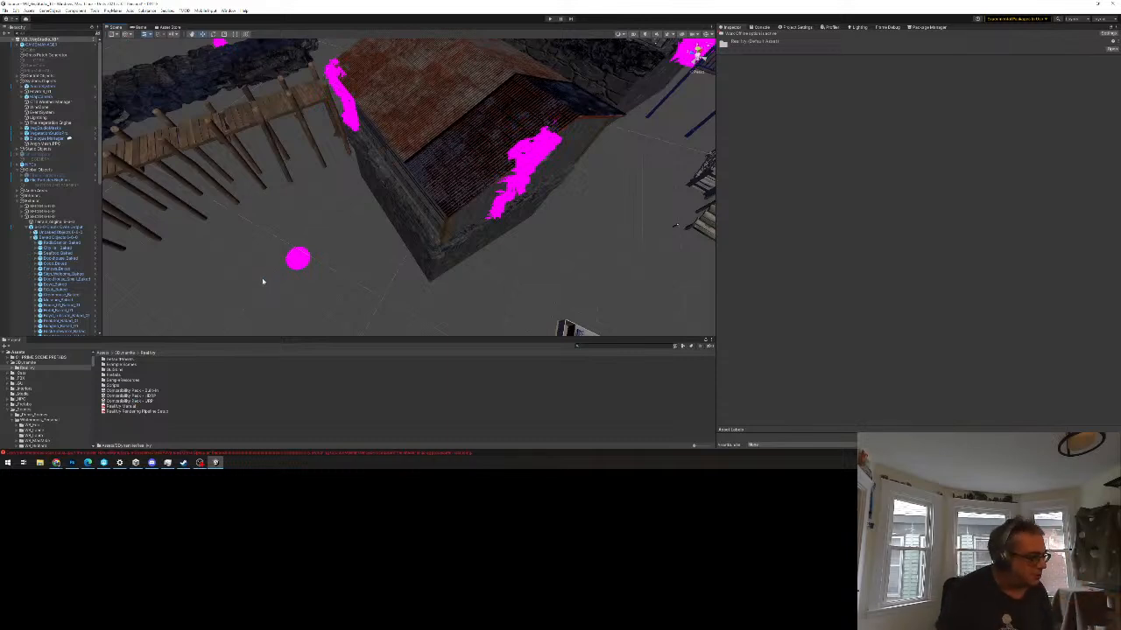
# Step: Import all files of the Real Ivy "Compatibility Pack - URP" package and dismiss the normal map settings dialog
pyautogui.click(138, 401)
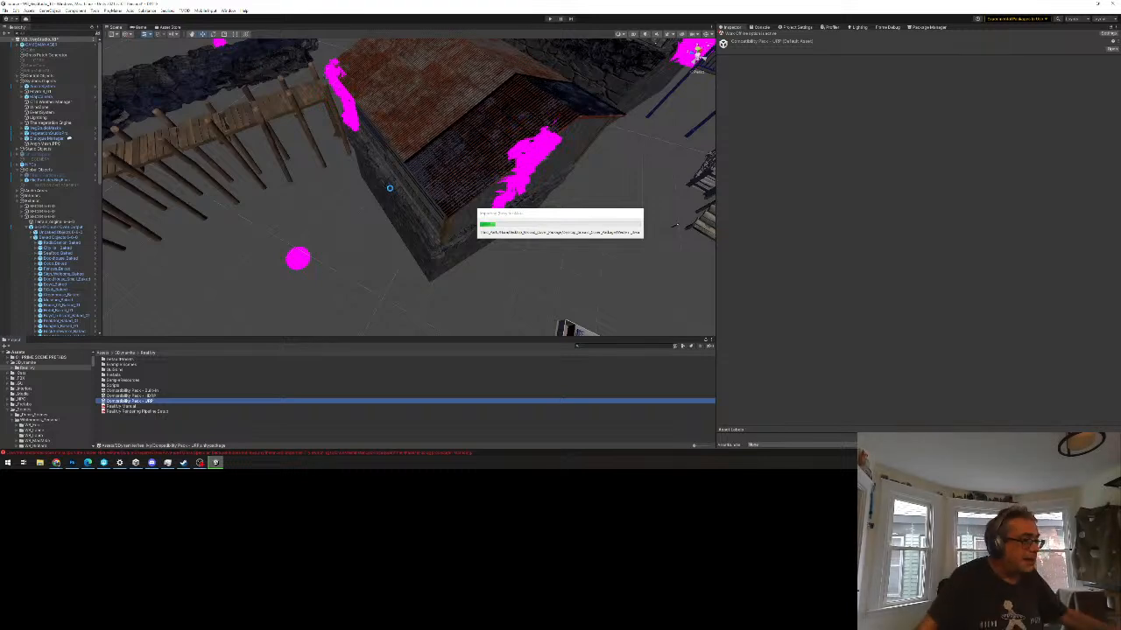
pyautogui.moveTo(534, 216); pyautogui.dragTo(118, 217)
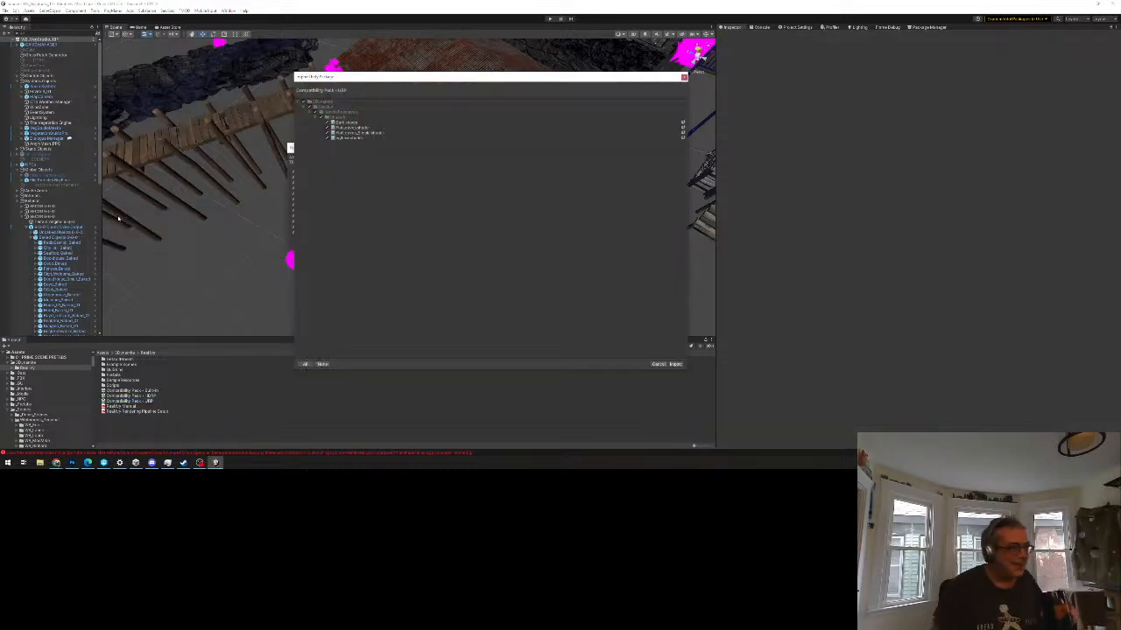
pyautogui.click(676, 364)
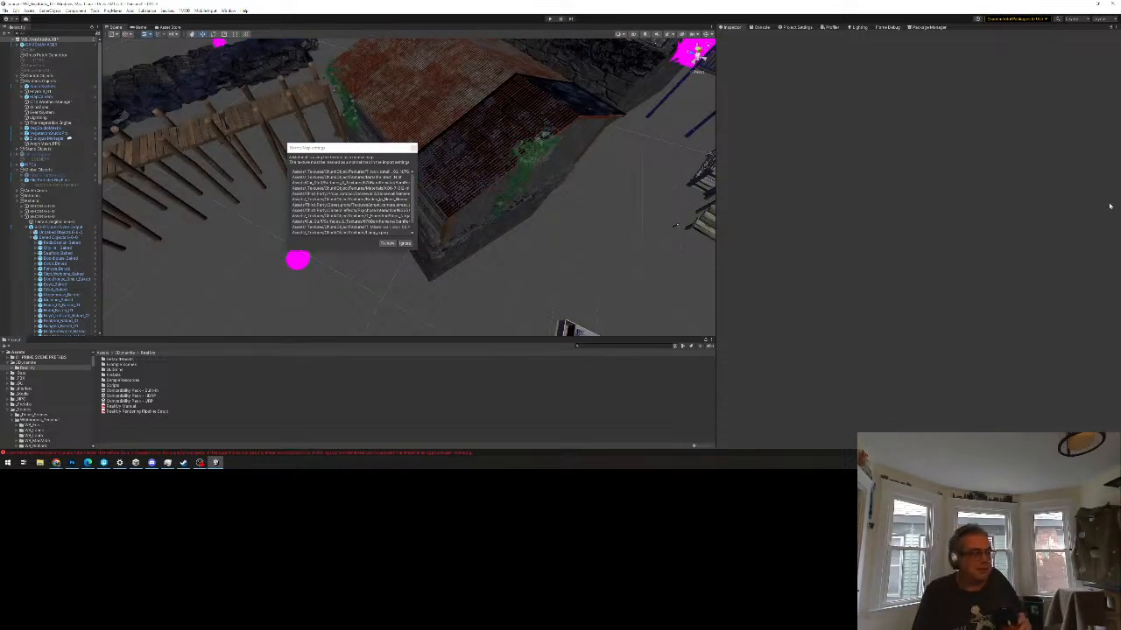
pyautogui.click(413, 147)
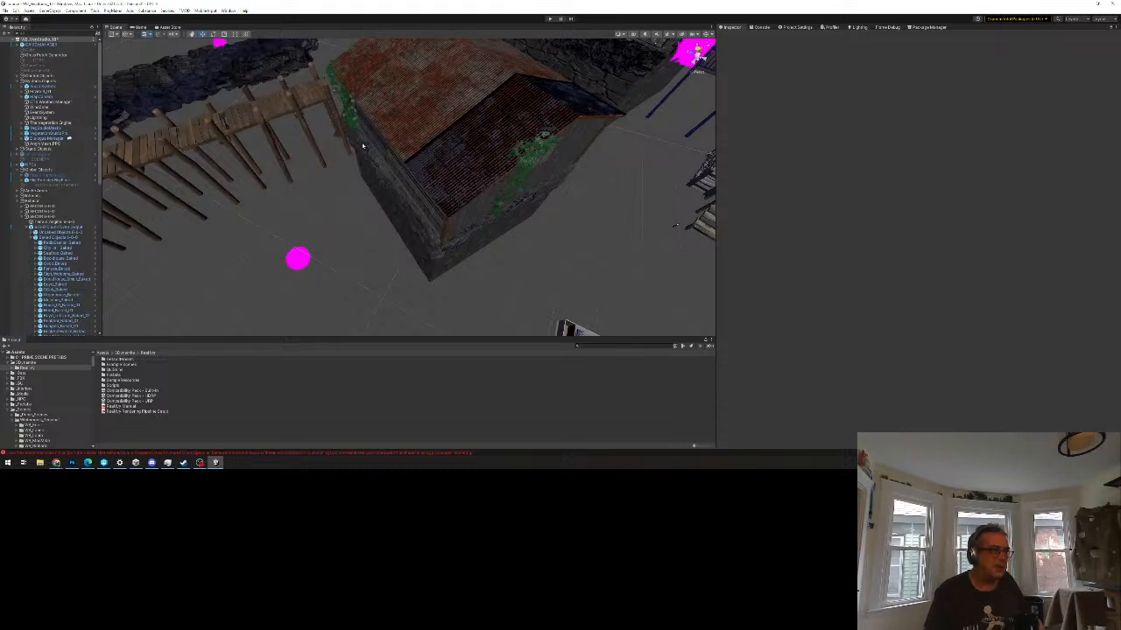
# Step: Examine the ivy on the waterfront building, then survey the surrounding town for objects whose materials are still magenta
pyautogui.moveTo(394, 167); pyautogui.dragTo(396, 172, button='right')
pyautogui.moveTo(432, 107); pyautogui.dragTo(445, 169, button='right')
pyautogui.scroll(4, 506, 224)
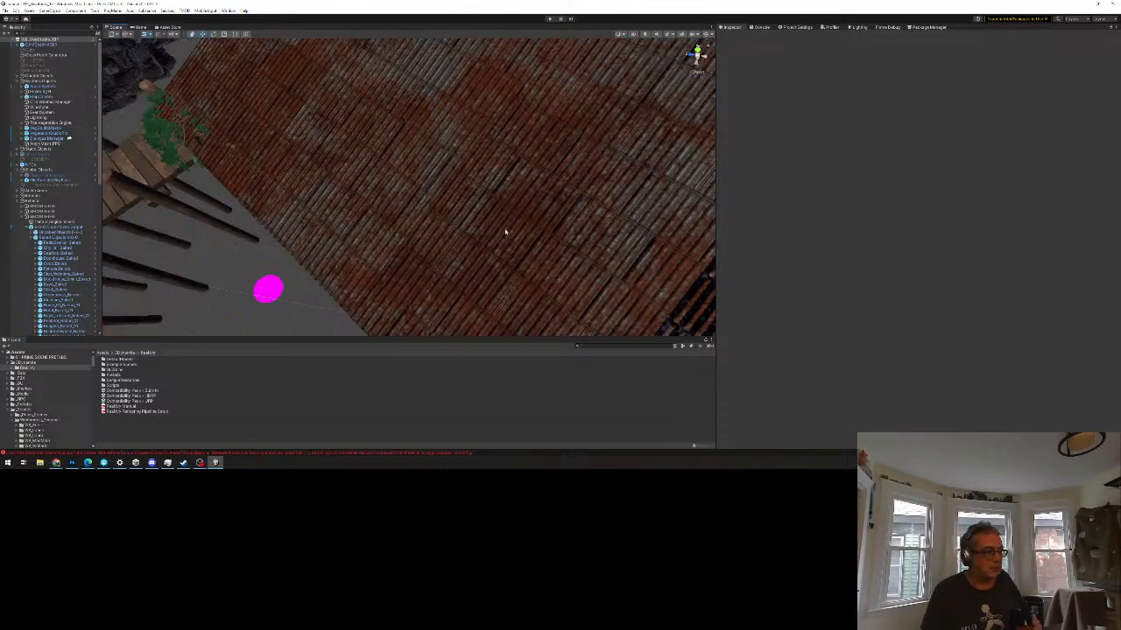
pyautogui.scroll(-3, 495, 224)
pyautogui.moveTo(556, 273); pyautogui.dragTo(513, 225, button='middle')
pyautogui.scroll(-1, 513, 225)
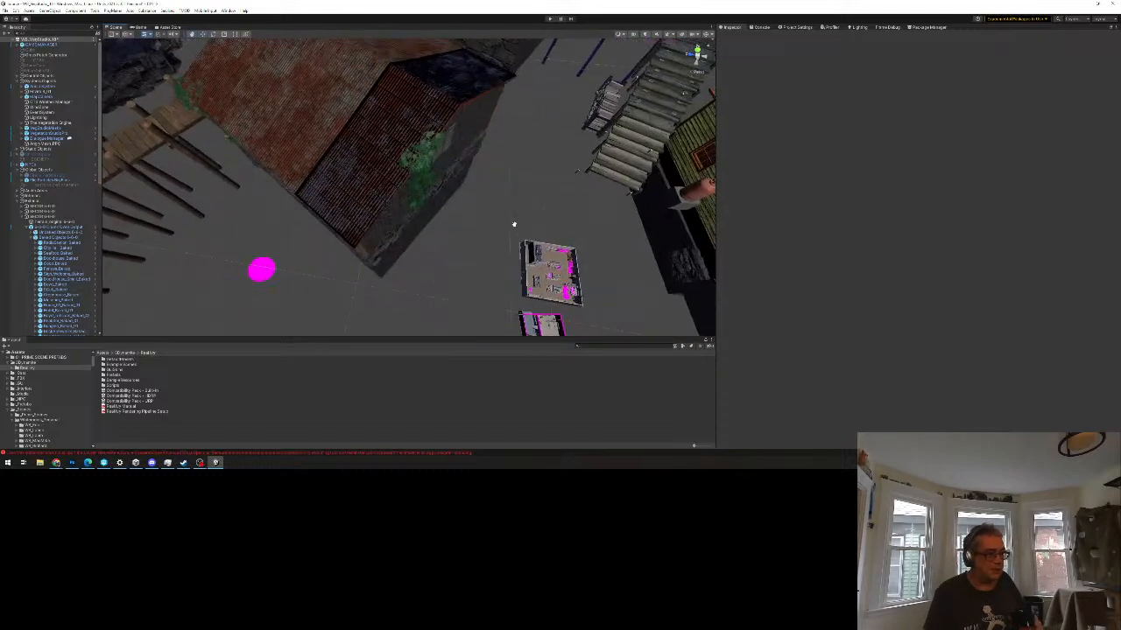
pyautogui.scroll(-2, 513, 226)
pyautogui.moveTo(506, 219); pyautogui.dragTo(597, 231, button='right')
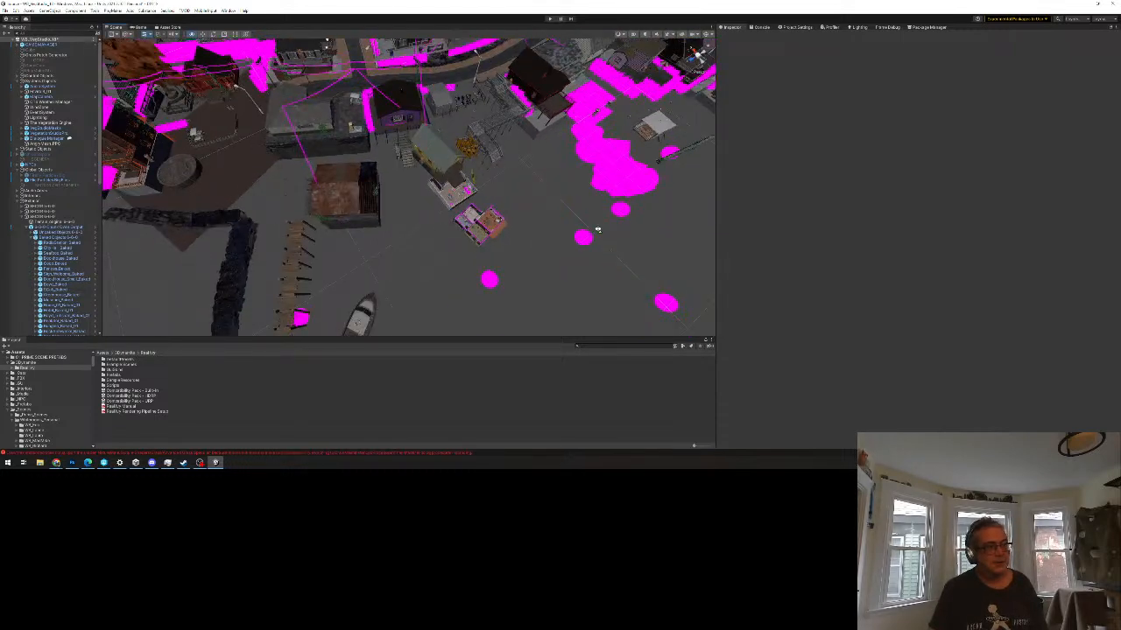
pyautogui.press('s')
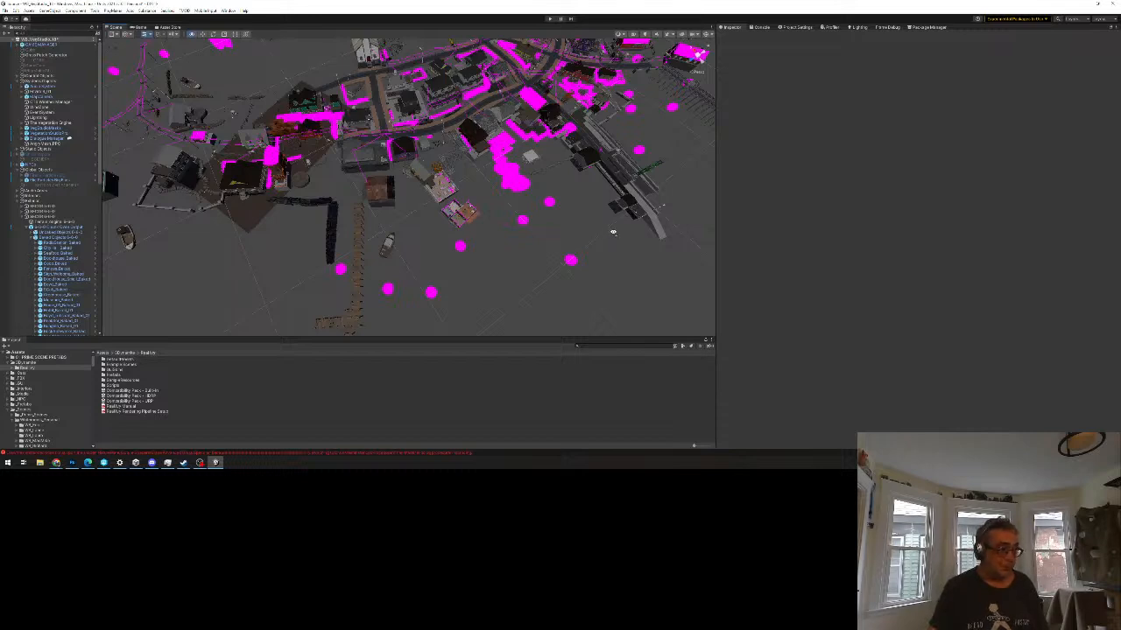
pyautogui.moveTo(612, 232); pyautogui.dragTo(612, 232, button='right')
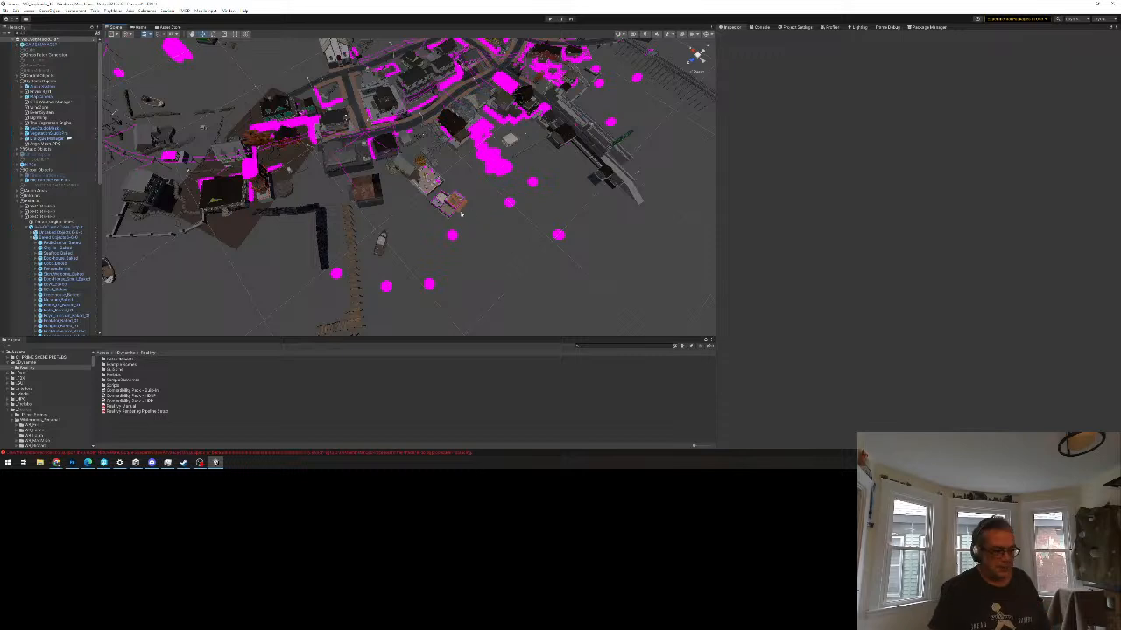
pyautogui.scroll(2, 452, 224)
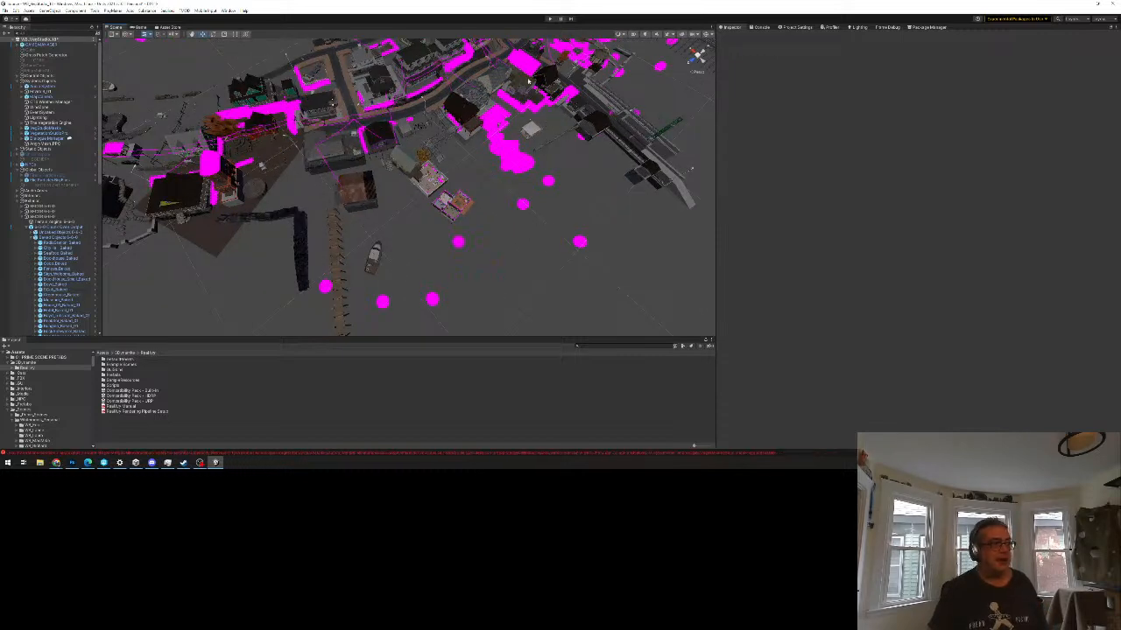
# Step: Frame a floor piece of the roofless shop and examine its shelves, counters and the neighbouring house interior for magenta materials
pyautogui.click(428, 195)
pyautogui.scroll(10, 503, 250)
pyautogui.scroll(2, 456, 211)
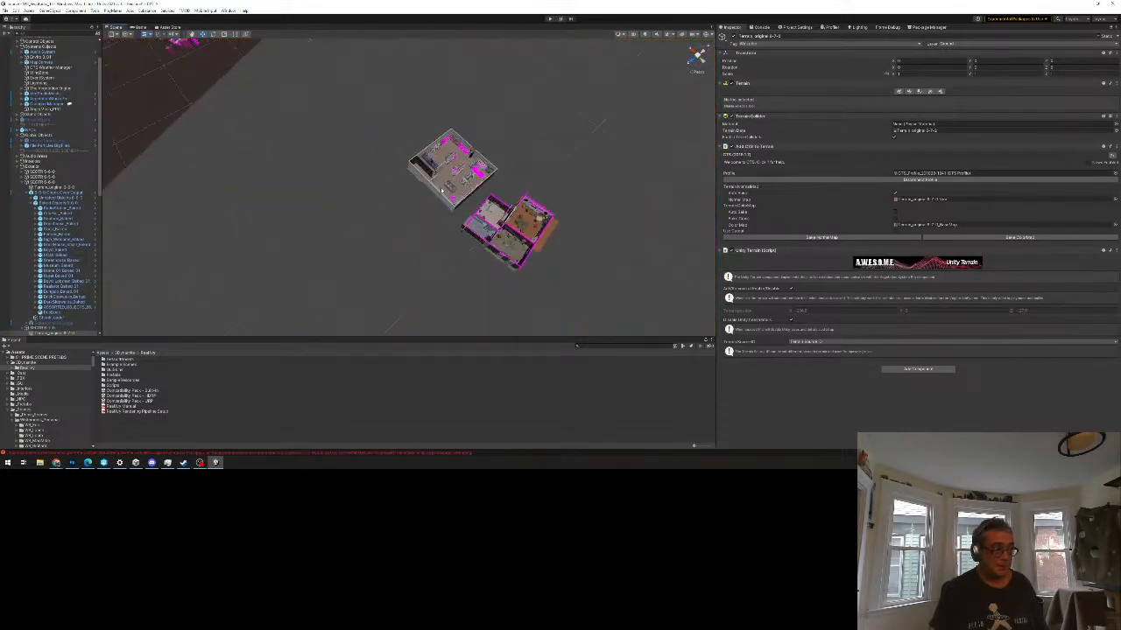
pyautogui.click(443, 175)
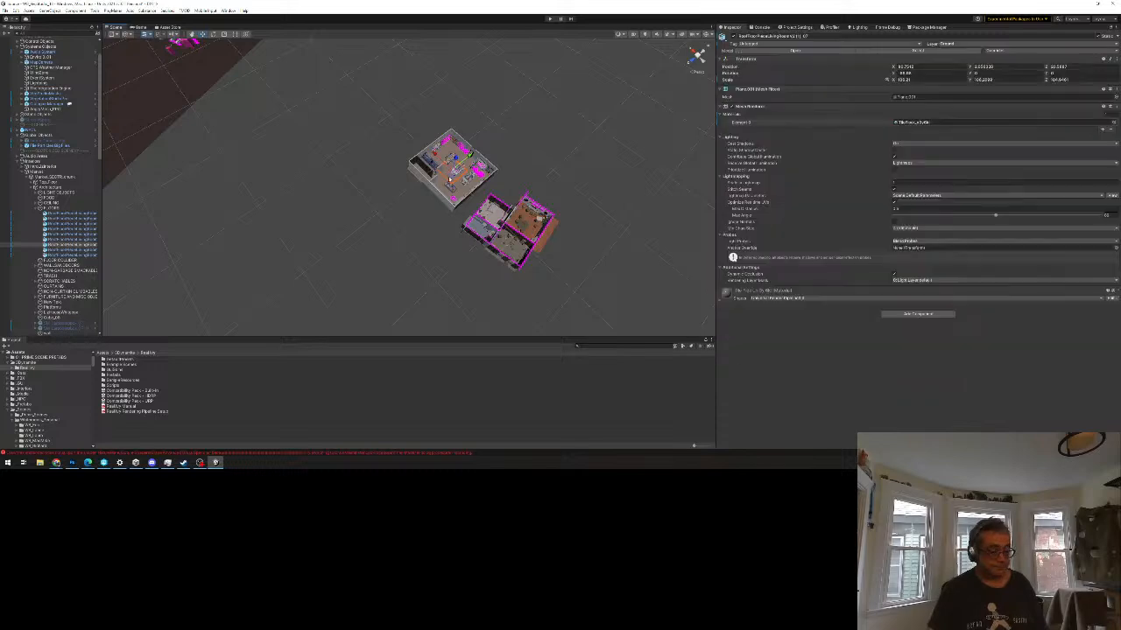
pyautogui.press('f')
pyautogui.keyDown('alt'); pyautogui.moveTo(410, 165); pyautogui.dragTo(456, 199); pyautogui.keyUp('alt')
pyautogui.keyDown('alt'); pyautogui.moveTo(554, 217); pyautogui.dragTo(550, 52); pyautogui.keyUp('alt')
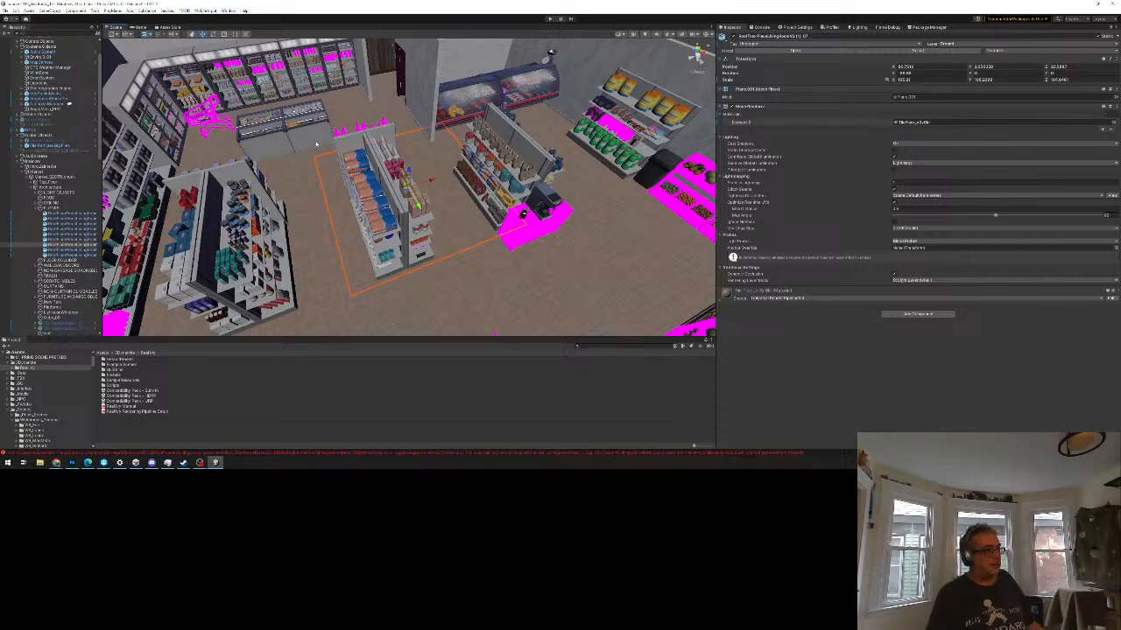
pyautogui.scroll(-10, 486, 250)
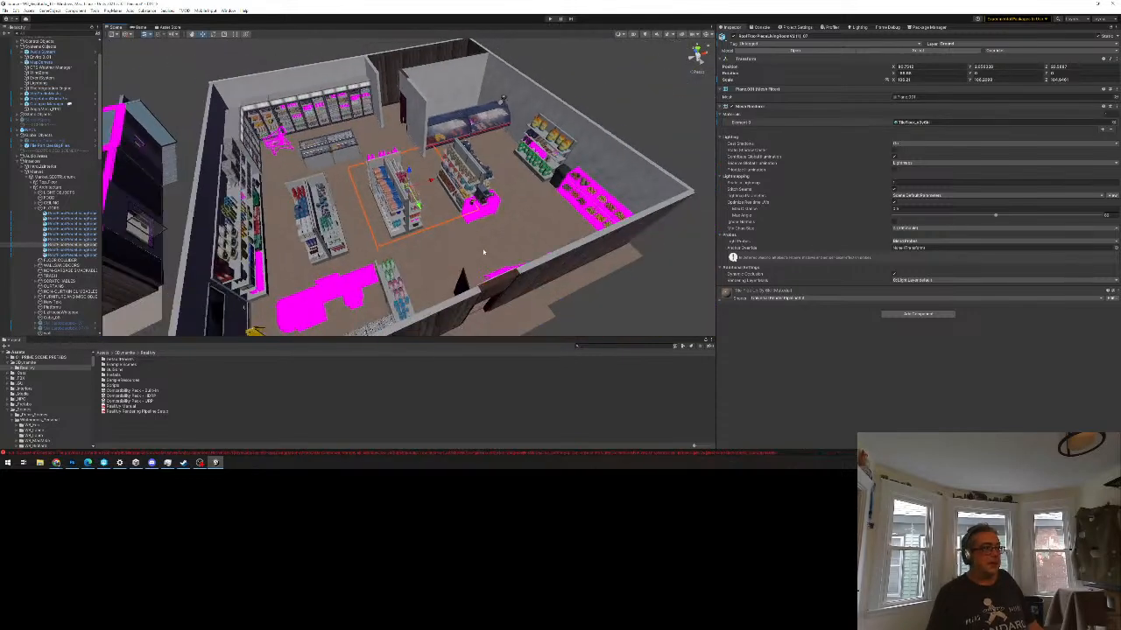
pyautogui.moveTo(270, 221); pyautogui.dragTo(368, 222, button='middle')
pyautogui.scroll(-8, 368, 224)
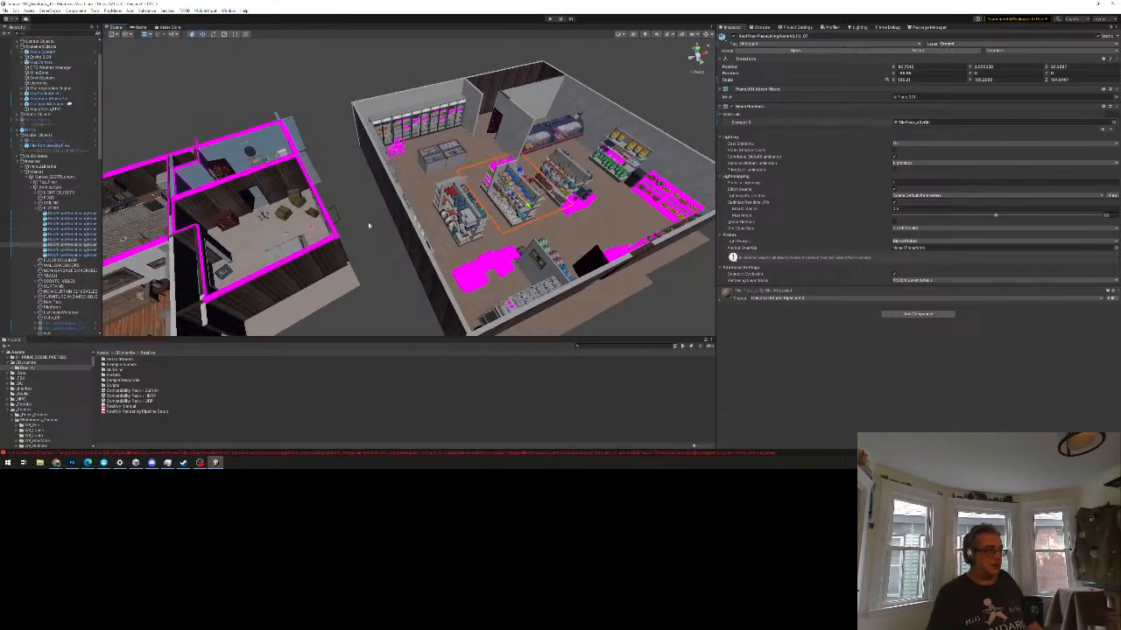
pyautogui.scroll(-6, 369, 242)
pyautogui.moveTo(248, 234); pyautogui.dragTo(309, 237, button='middle')
pyautogui.scroll(-6, 309, 238)
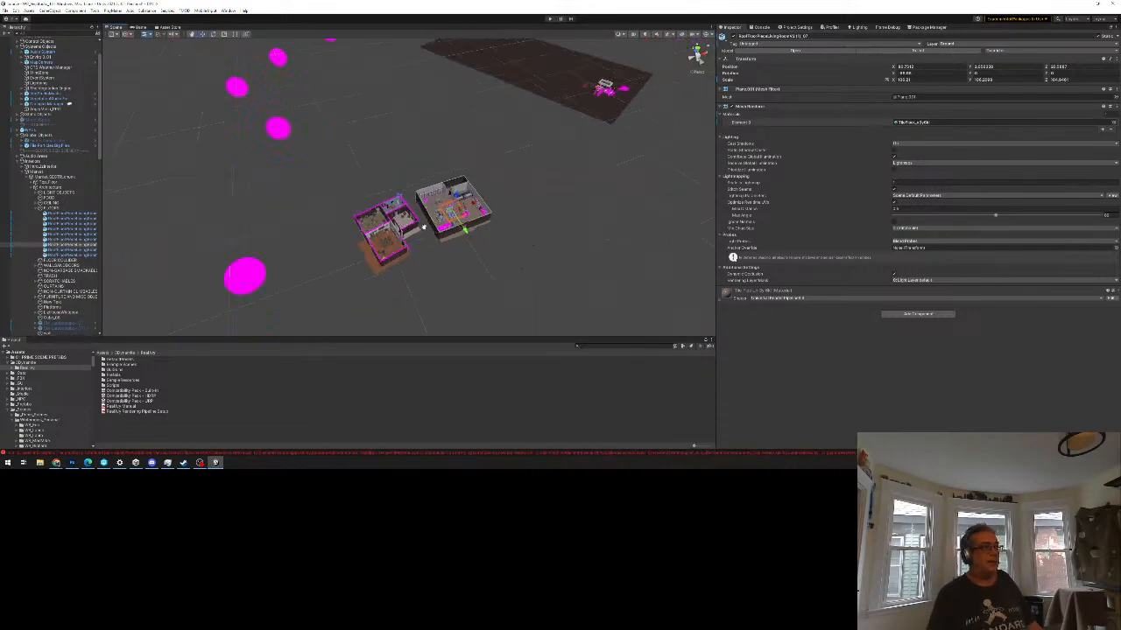
# Step: Check the magenta overhead cables in town, search the project assets for "cable" and inspect the Advanced Cable Creator folder holding combined meshes
pyautogui.moveTo(478, 123); pyautogui.dragTo(428, 232, button='middle')
pyautogui.scroll(-6, 428, 232)
pyautogui.scroll(-2, 466, 210)
pyautogui.scroll(2, 427, 213)
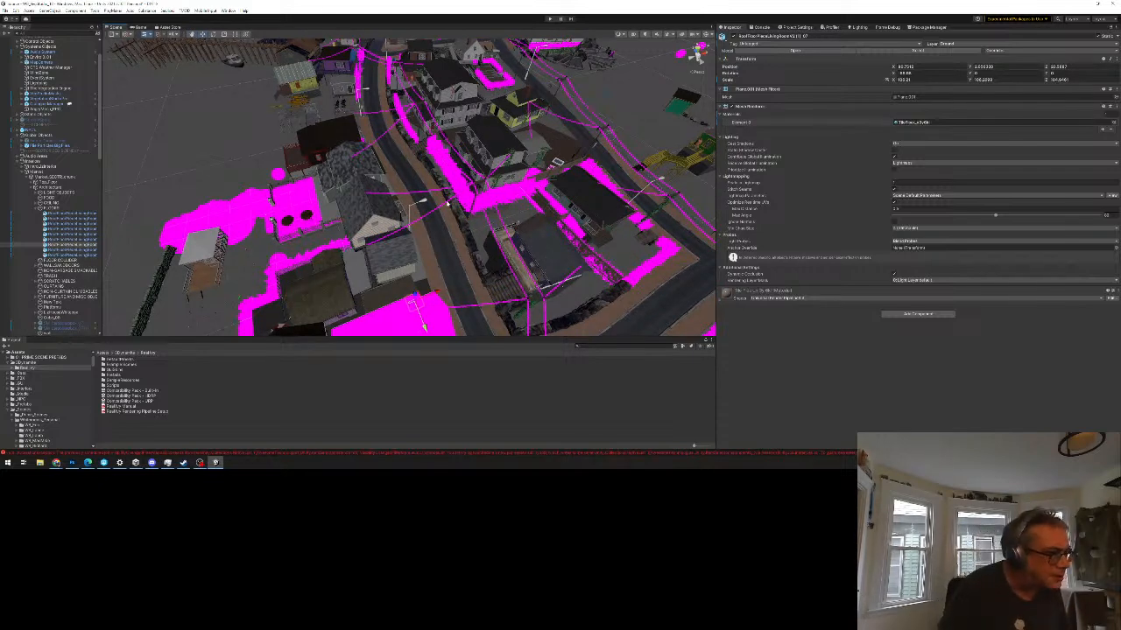
pyautogui.click(446, 204)
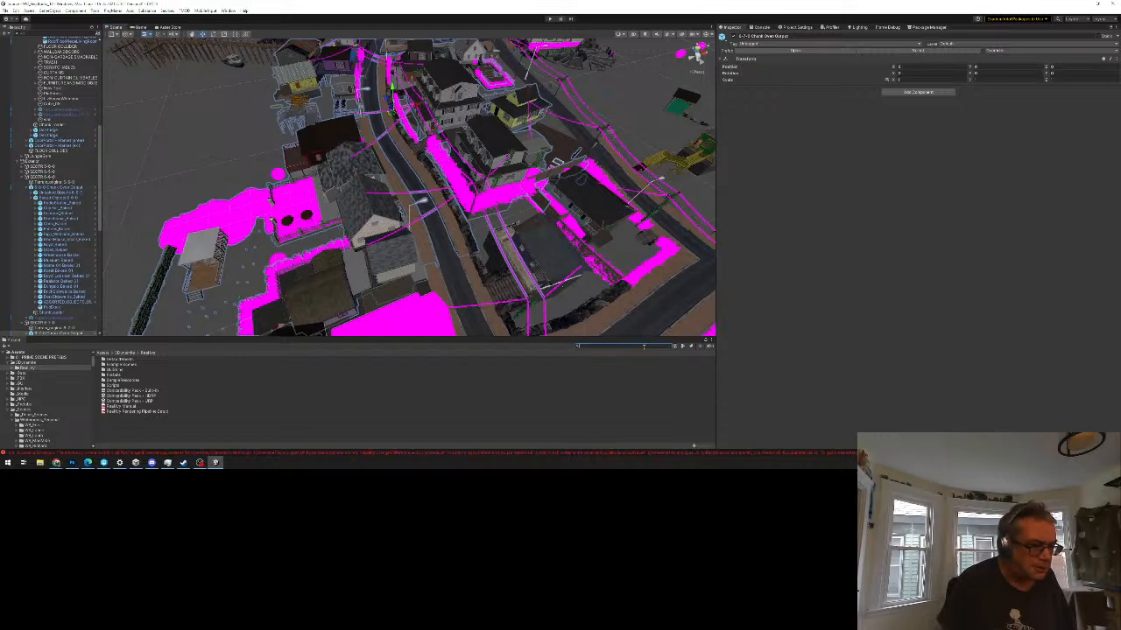
pyautogui.click(643, 347)
pyautogui.write('cable')
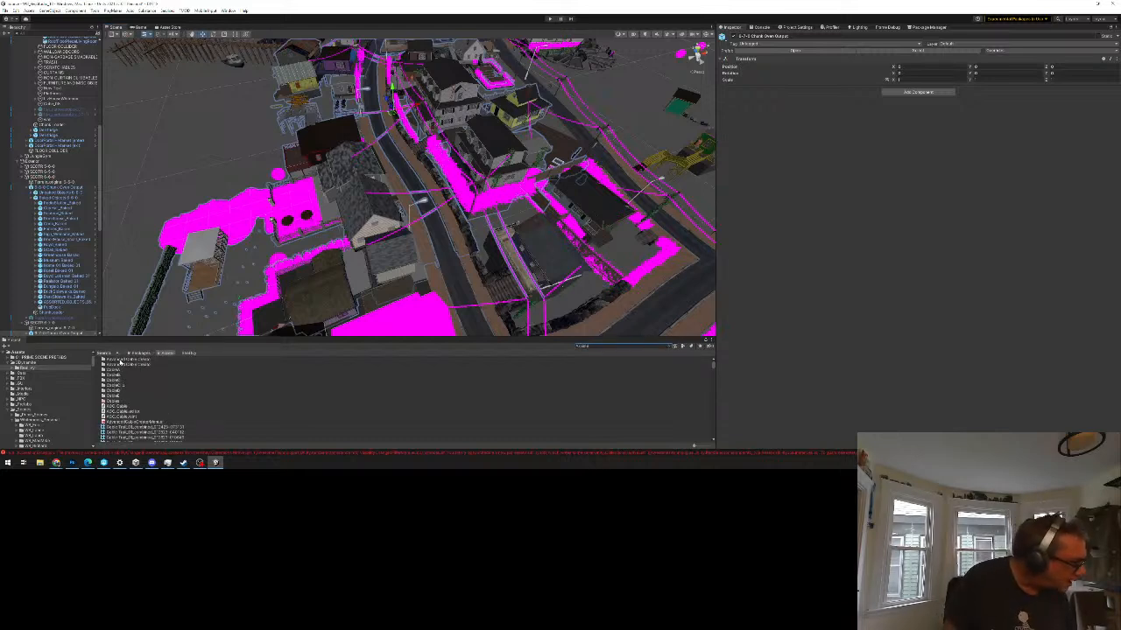
pyautogui.doubleClick(121, 362)
pyautogui.click(121, 362)
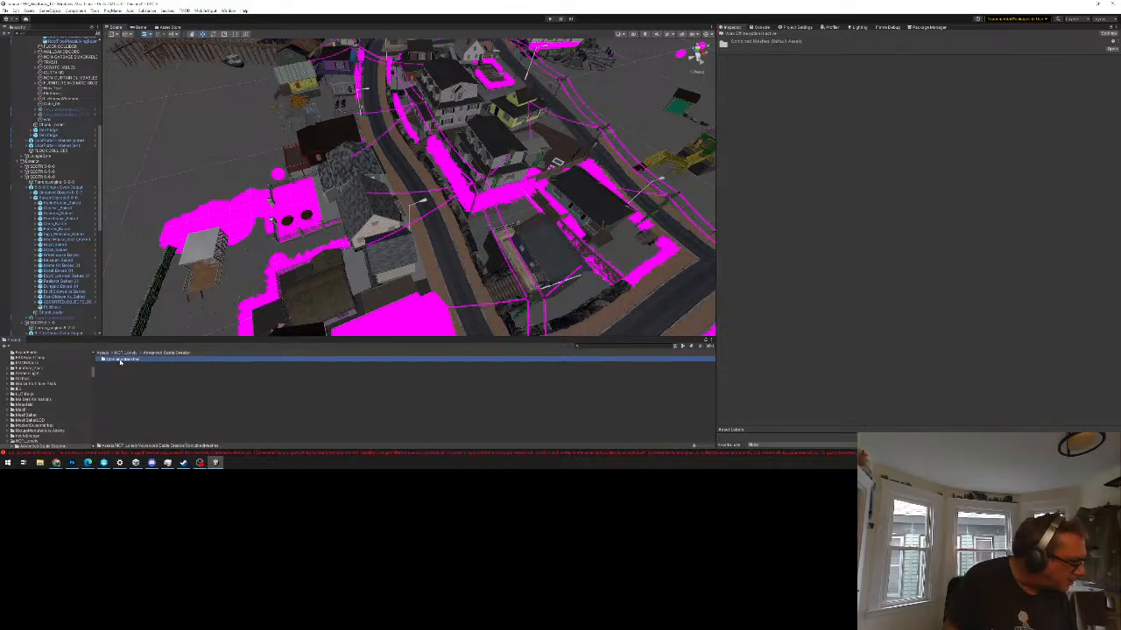
pyautogui.doubleClick(121, 360)
pyautogui.click(171, 353)
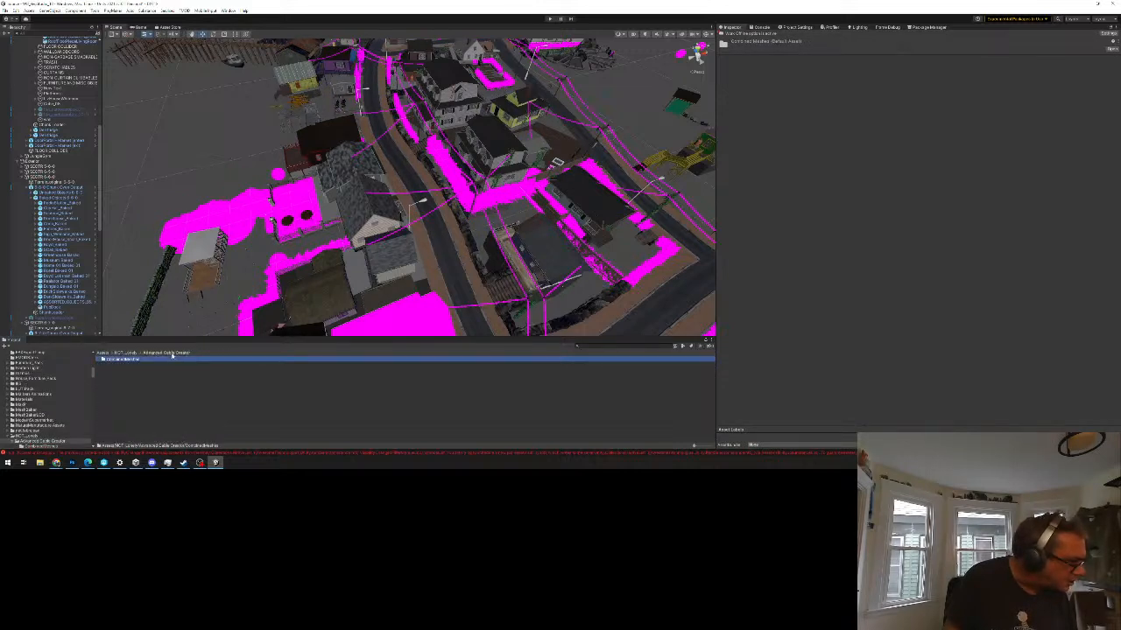
# Step: Find the Advanced Cable Creator folder under Third Party and import all materials and shaders from its URP package
pyautogui.click(583, 347)
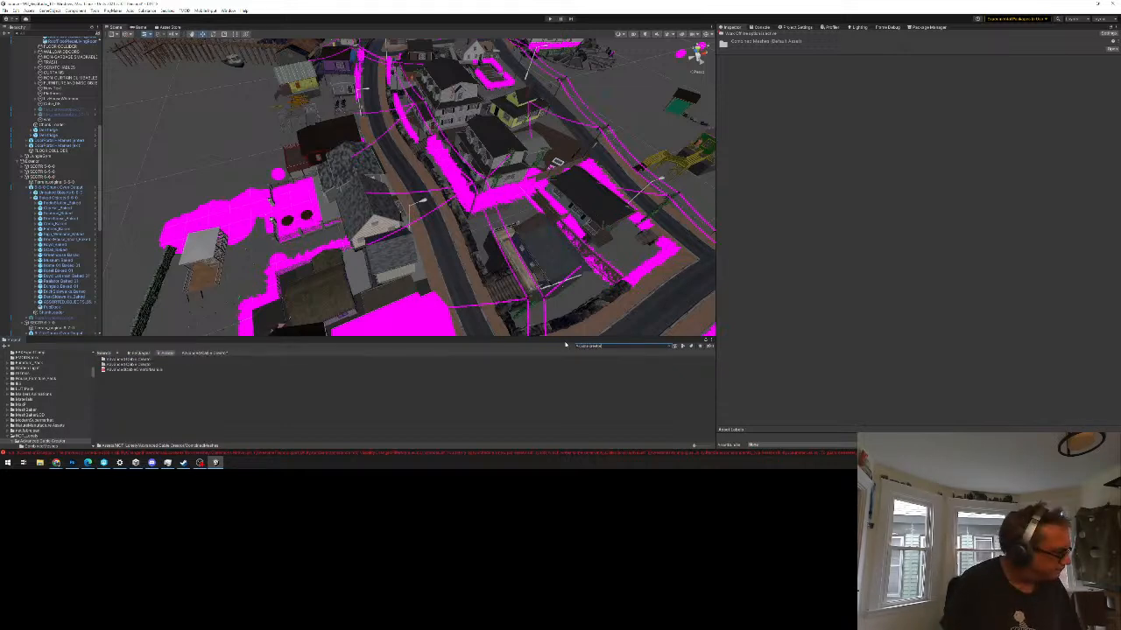
pyautogui.doubleClick(136, 365)
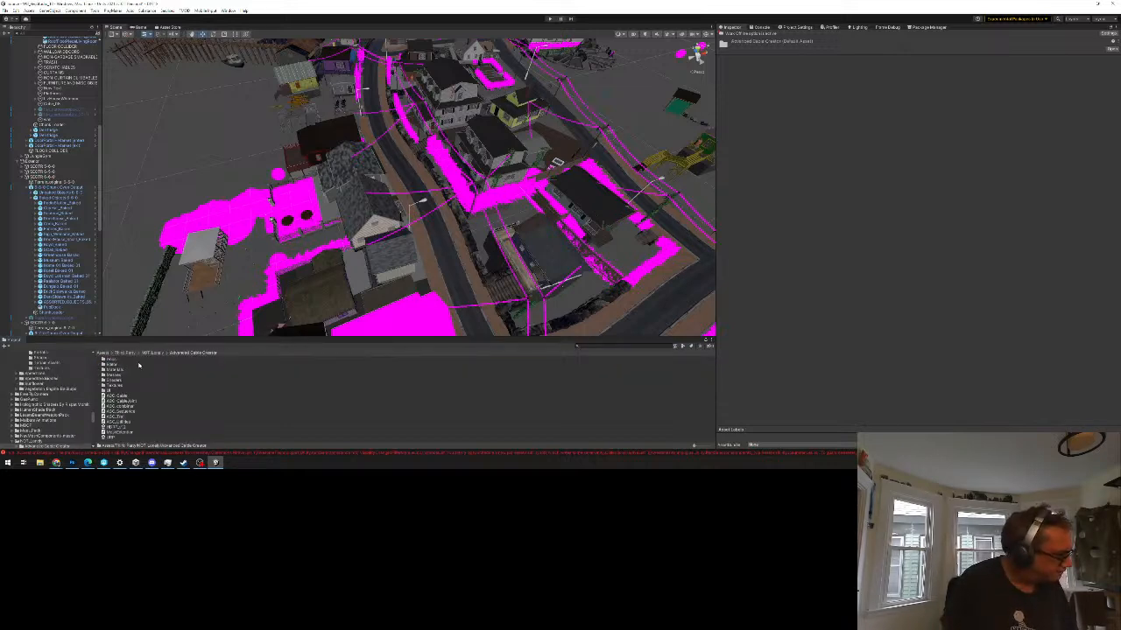
pyautogui.doubleClick(110, 437)
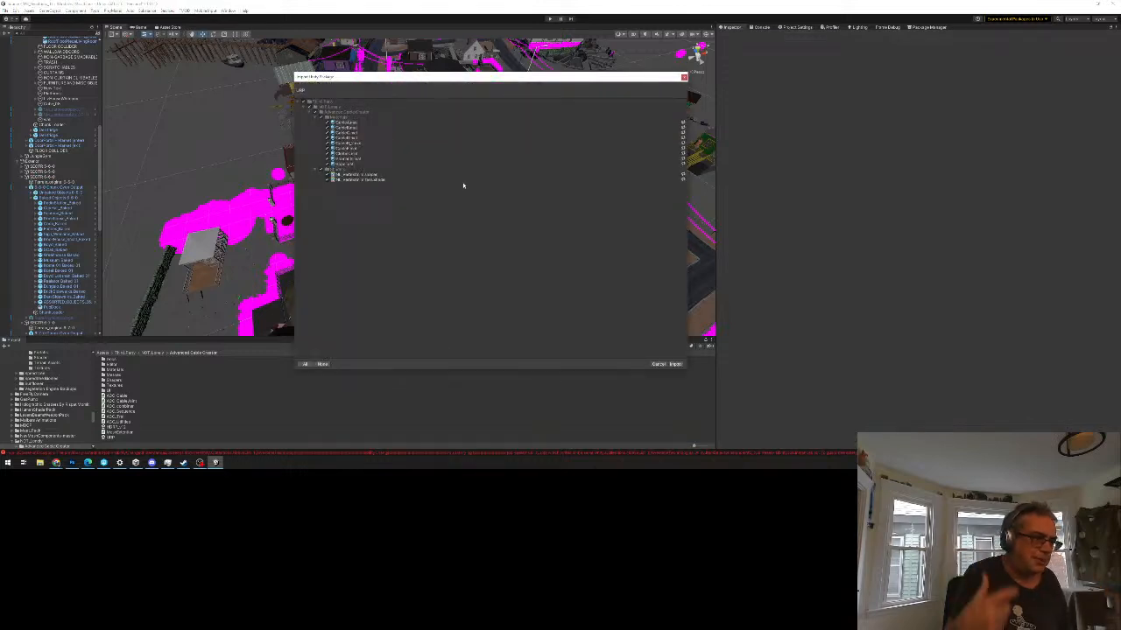
pyautogui.click(675, 364)
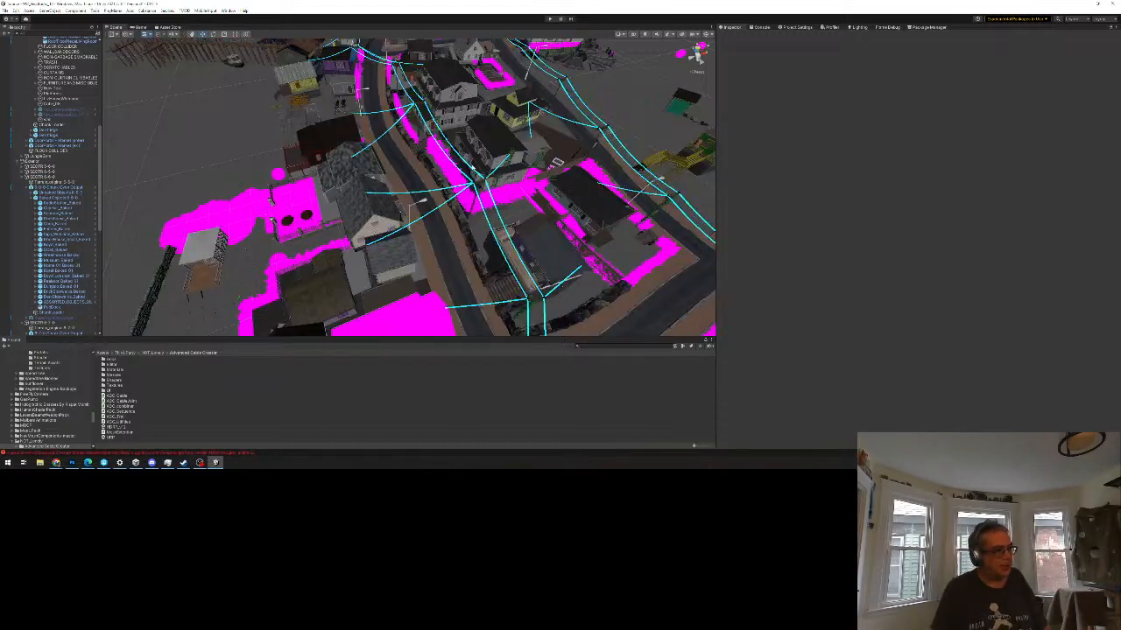
# Step: Select the magenta spheres scattered around the town and deactivate their parent Audio System object
pyautogui.moveTo(393, 173); pyautogui.dragTo(457, 141, button='right')
pyautogui.press('s')
pyautogui.scroll(-3, 409, 189)
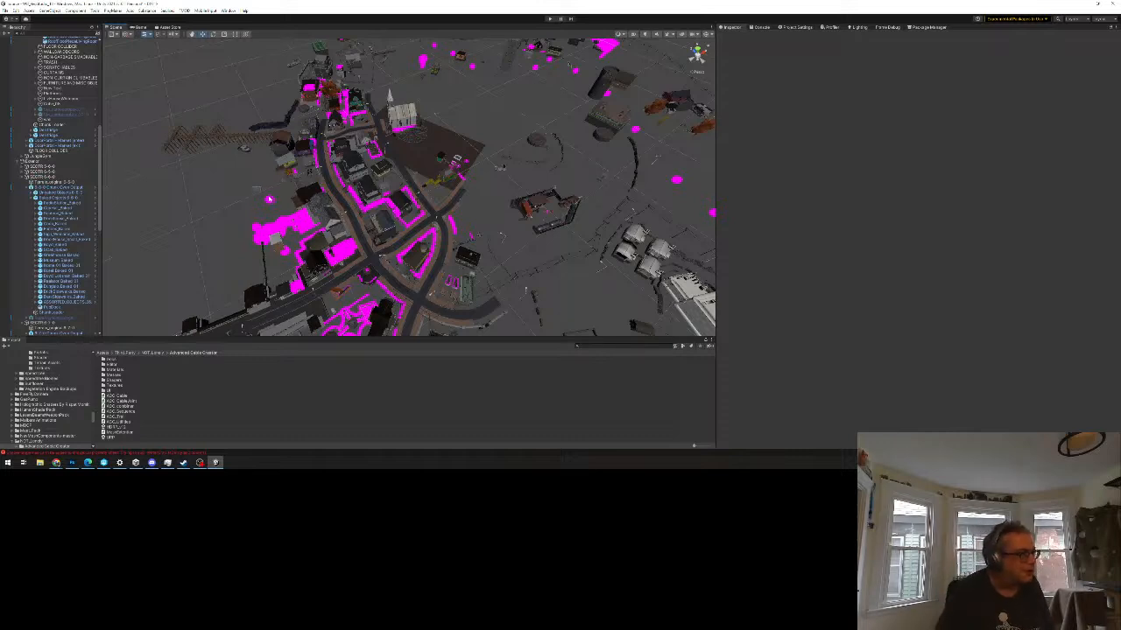
pyautogui.click(269, 199)
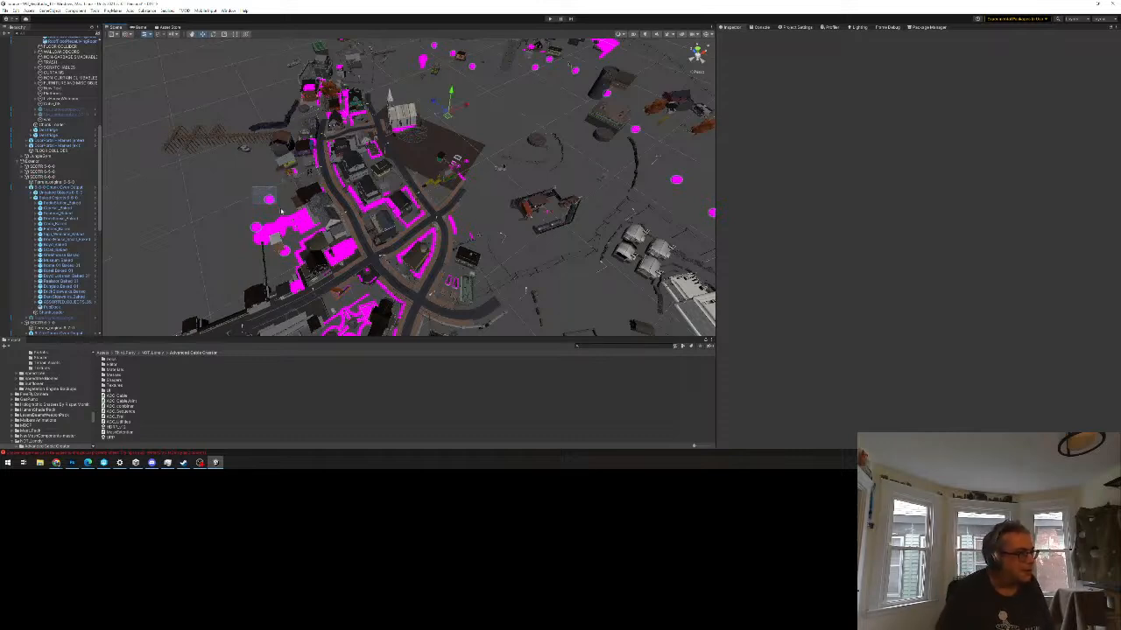
pyautogui.click(279, 211)
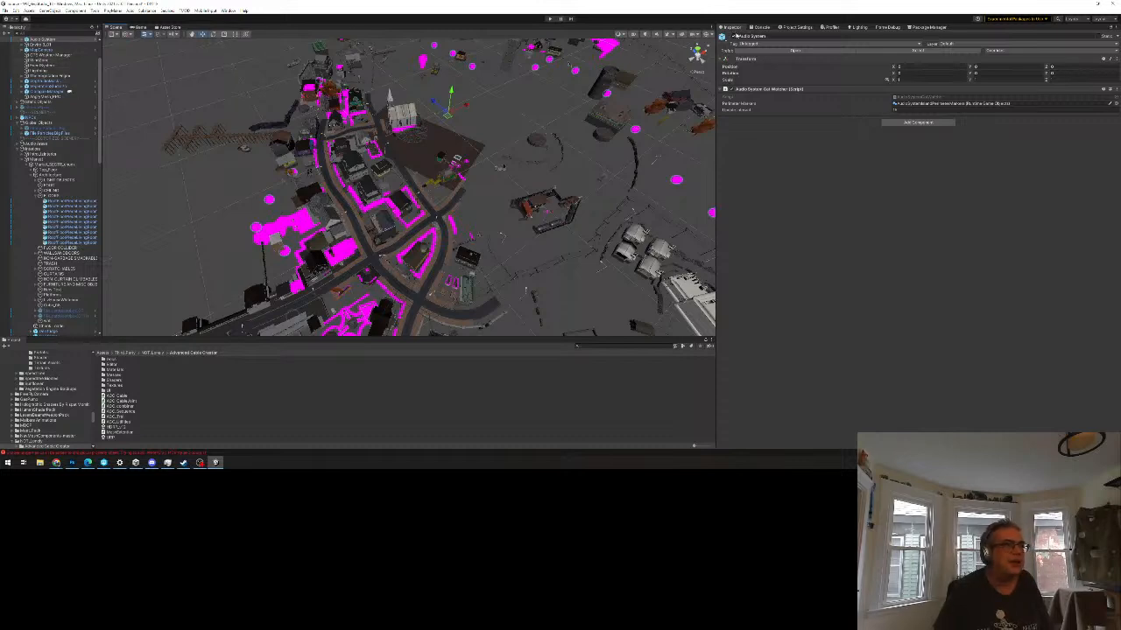
pyautogui.click(733, 39)
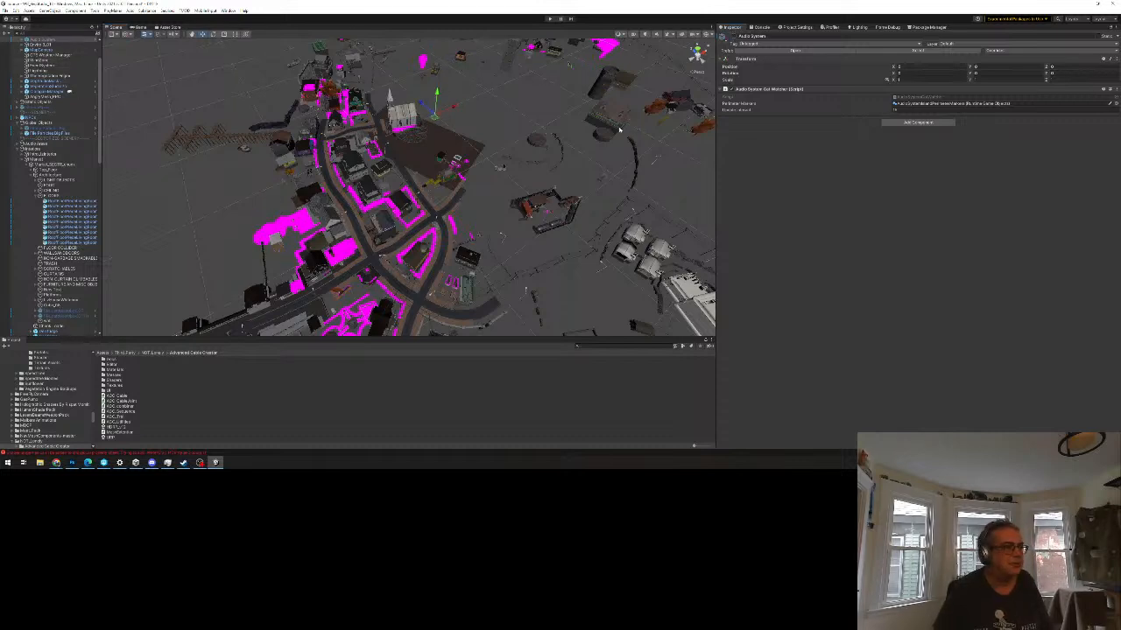
pyautogui.keyDown('alt'); pyautogui.moveTo(571, 155); pyautogui.dragTo(466, 222); pyautogui.keyUp('alt')
pyautogui.scroll(-6, 495, 209)
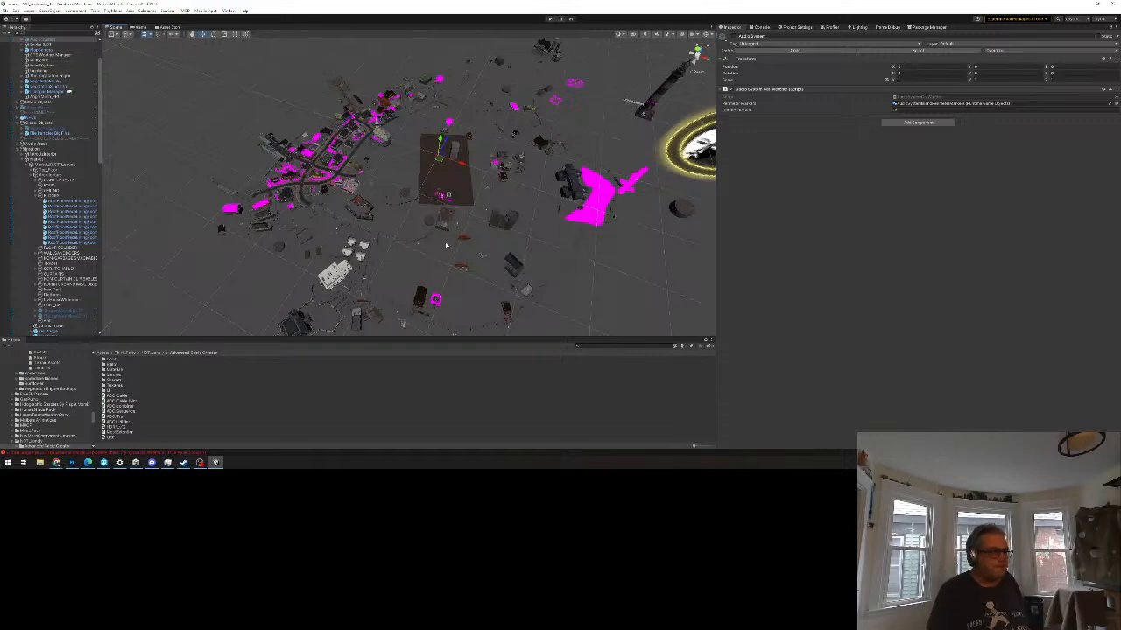
# Step: Select the magenta flag beside the building on the triangular town block and frame it for inspection
pyautogui.moveTo(438, 251); pyautogui.dragTo(537, 129, button='right')
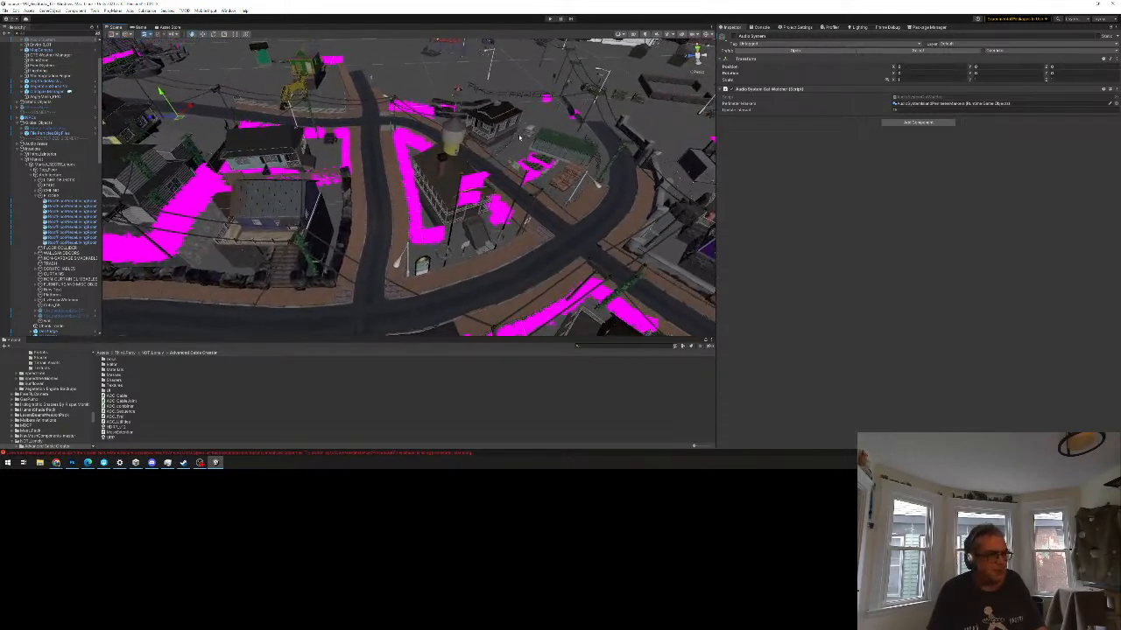
pyautogui.click(472, 177)
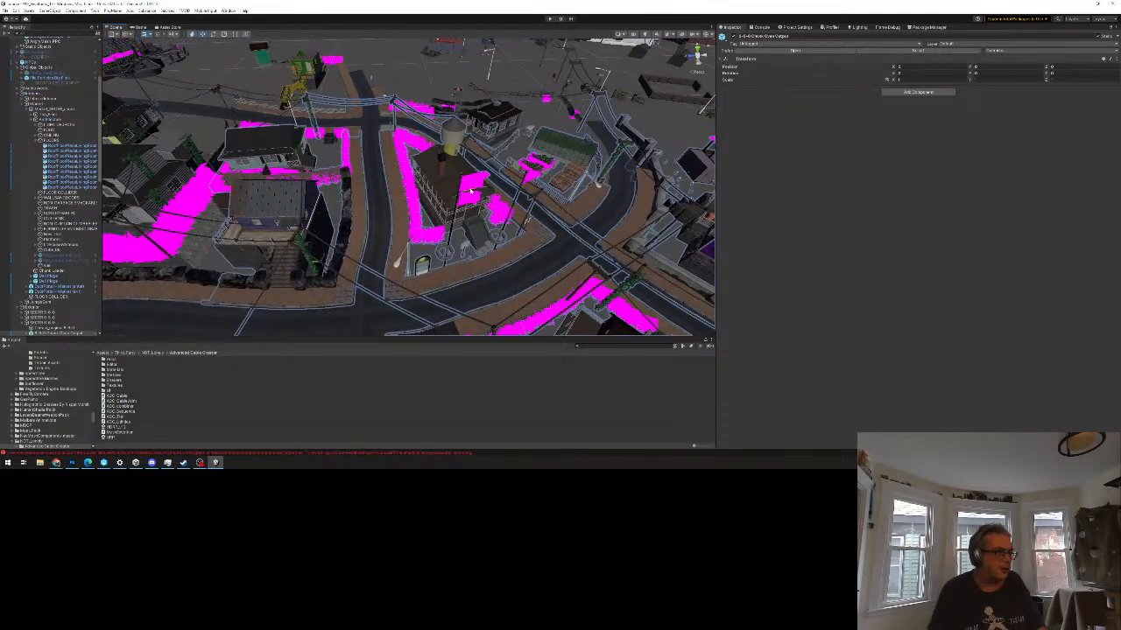
pyautogui.click(470, 184)
pyautogui.moveTo(596, 236)
pyautogui.mouseDown(button='right')
pyautogui.moveTo(562, 236)
pyautogui.moveTo(587, 251)
pyautogui.mouseUp(button='right')
pyautogui.press('f')
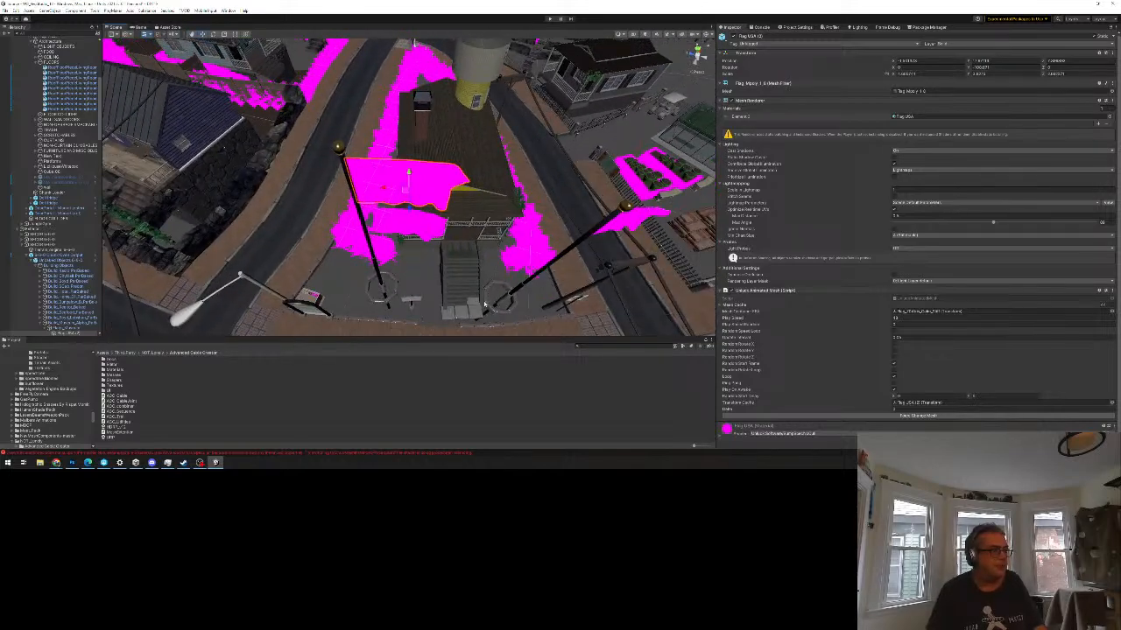
# Step: Examine the town from above, from the main streets to the outlying buildings, for remaining magenta ground strips and roofs
pyautogui.scroll(-8, 482, 305)
pyautogui.moveTo(350, 230); pyautogui.dragTo(572, 284, button='middle')
pyautogui.scroll(-4, 438, 245)
pyautogui.moveTo(342, 217); pyautogui.dragTo(442, 264, button='middle')
pyautogui.scroll(-4, 442, 264)
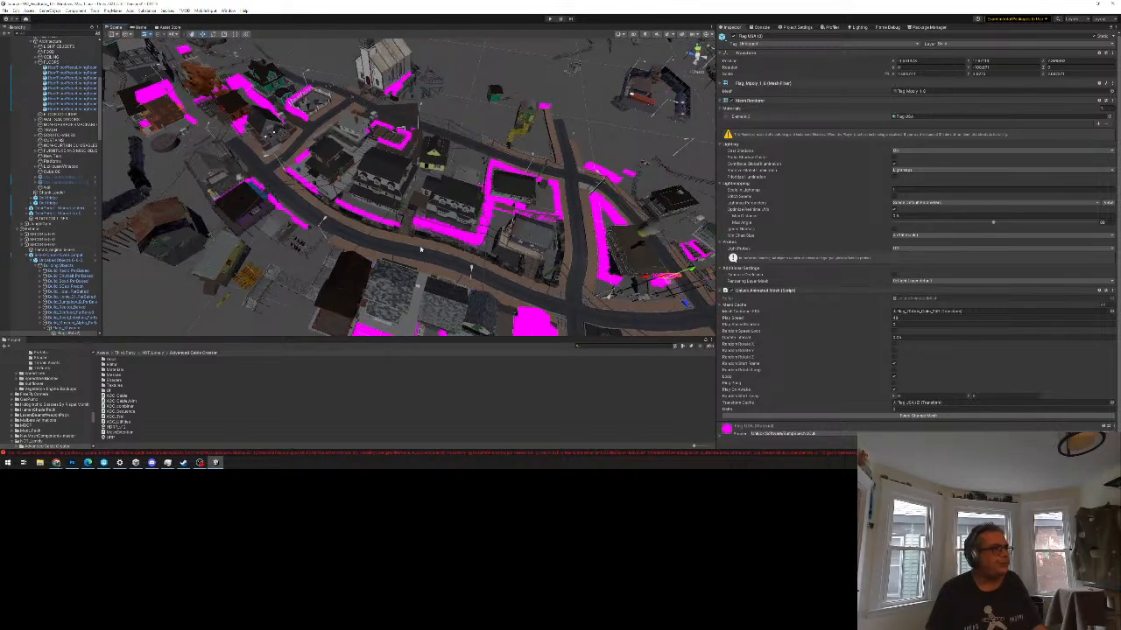
pyautogui.keyDown('alt'); pyautogui.moveTo(497, 220); pyautogui.dragTo(494, 274); pyautogui.keyUp('alt')
pyautogui.scroll(-3, 442, 229)
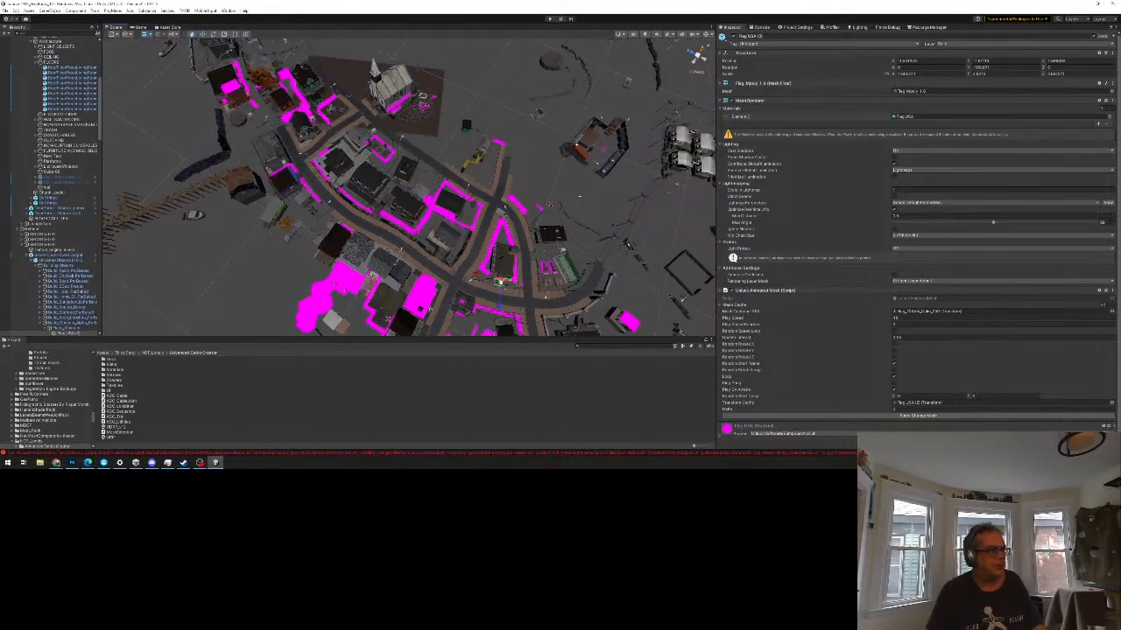
pyautogui.moveTo(496, 273); pyautogui.dragTo(443, 212, button='middle')
pyautogui.moveTo(527, 255); pyautogui.dragTo(512, 221, button='middle')
pyautogui.moveTo(575, 269); pyautogui.dragTo(492, 193, button='middle')
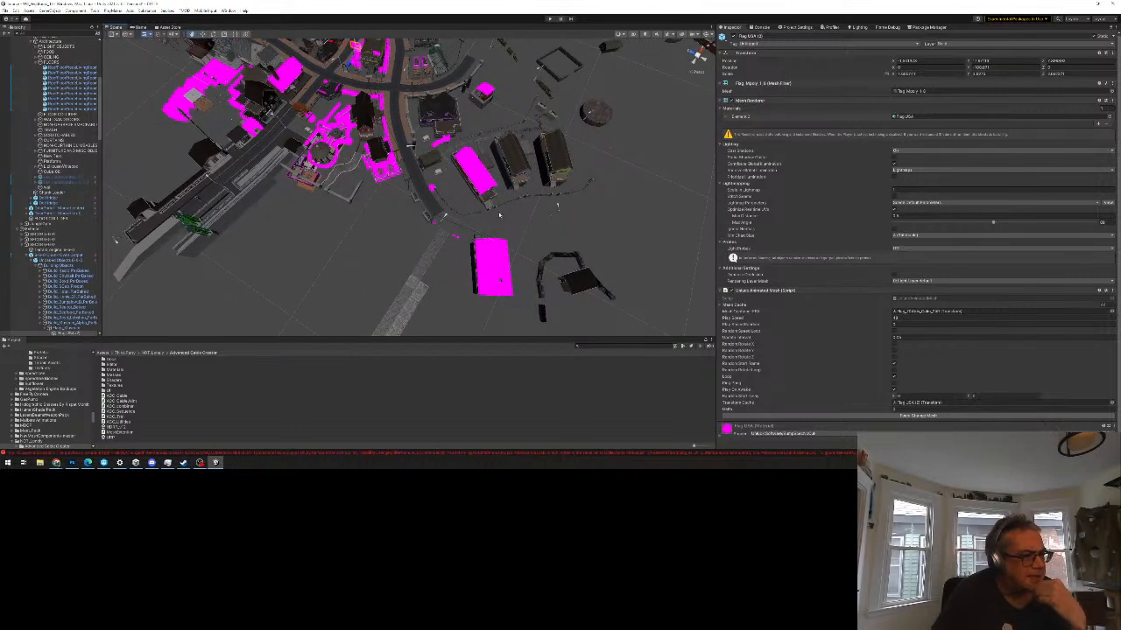
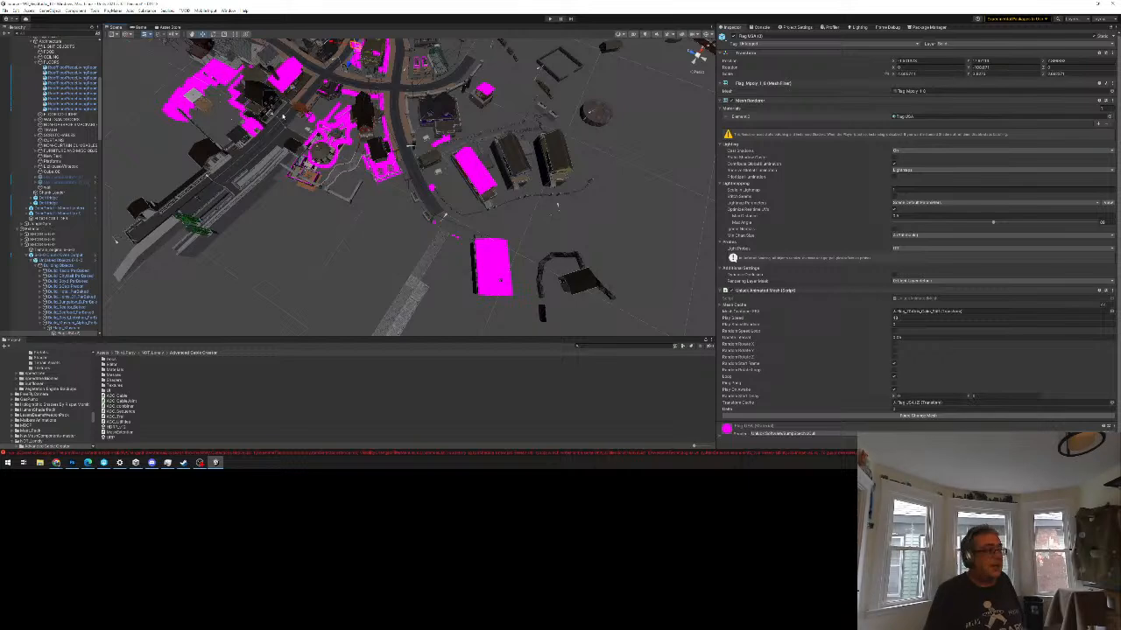
# Step: Survey the whole map from a distance for large magenta areas beyond the town
pyautogui.moveTo(326, 104); pyautogui.dragTo(317, 198, button='middle')
pyautogui.scroll(-5, 340, 136)
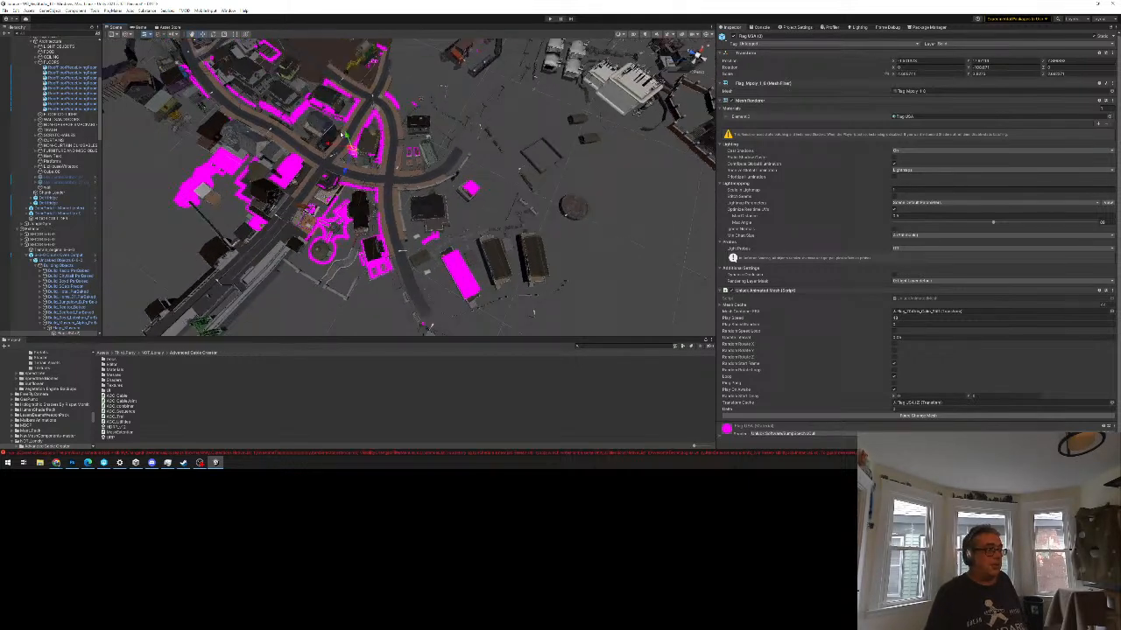
pyautogui.scroll(-3, 340, 141)
pyautogui.moveTo(502, 213); pyautogui.dragTo(434, 140, button='right')
pyautogui.keyDown('alt'); pyautogui.moveTo(524, 198); pyautogui.dragTo(429, 270); pyautogui.keyUp('alt')
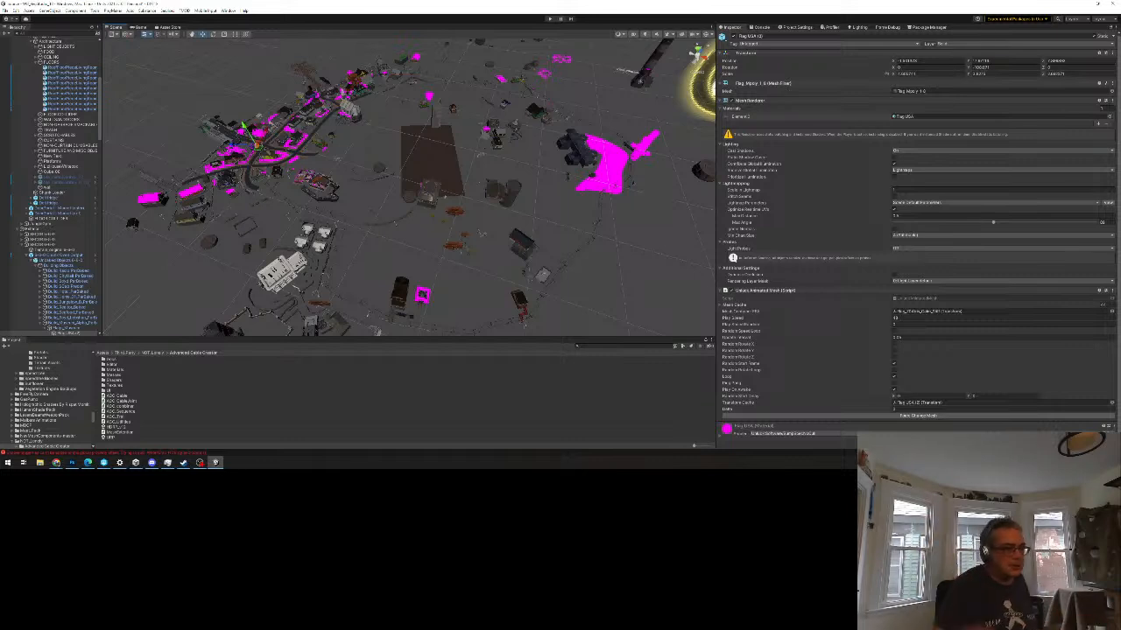
pyautogui.hotkey('alt', 'Tab')
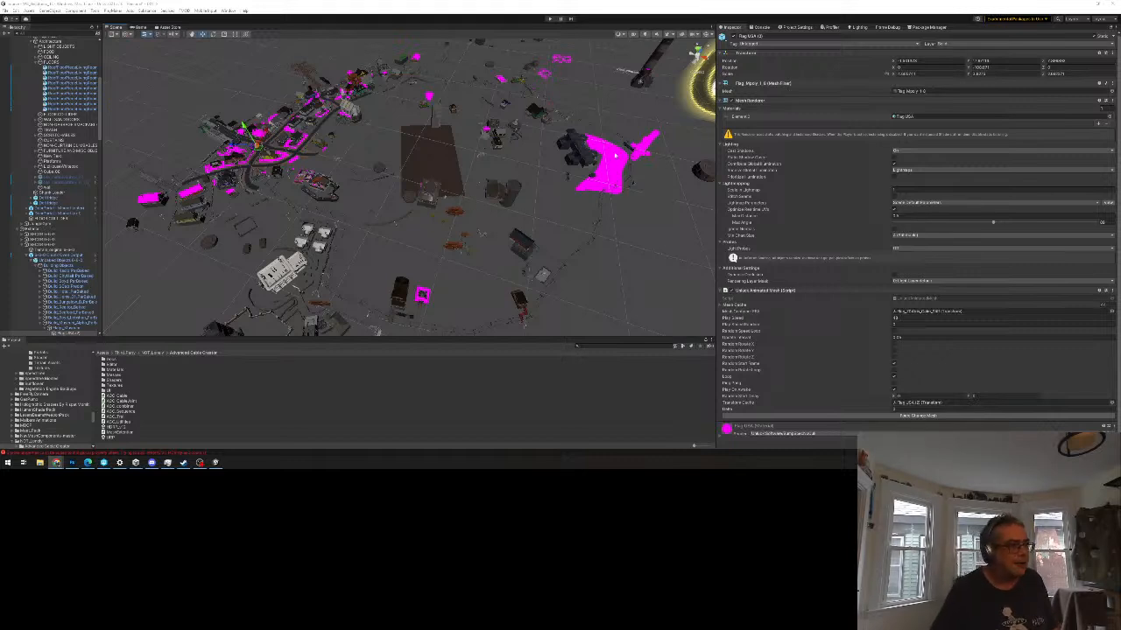
# Step: Find the River Auto Material folder in the project and check its Third Party Assets Support Files and Assets subfolders
pyautogui.click(614, 345)
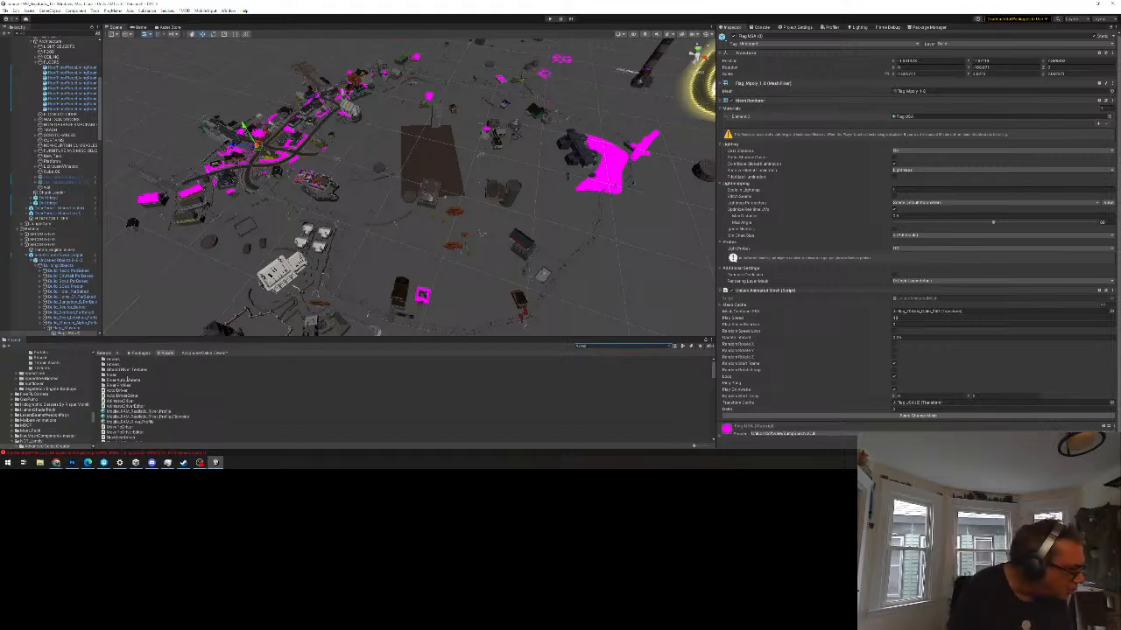
pyautogui.doubleClick(126, 380)
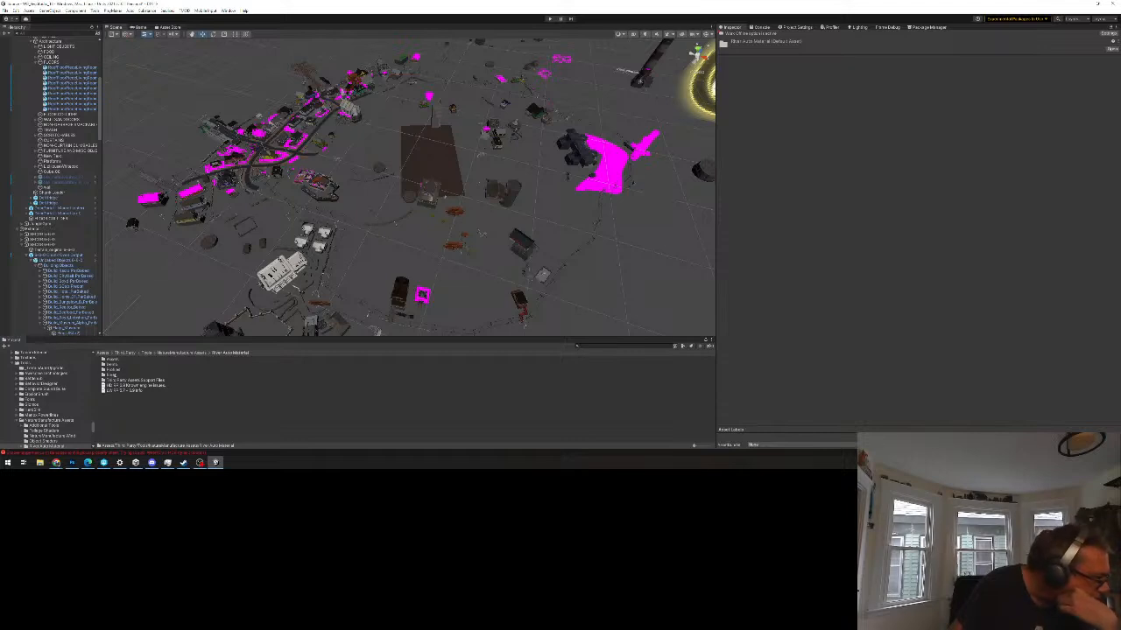
pyautogui.doubleClick(114, 380)
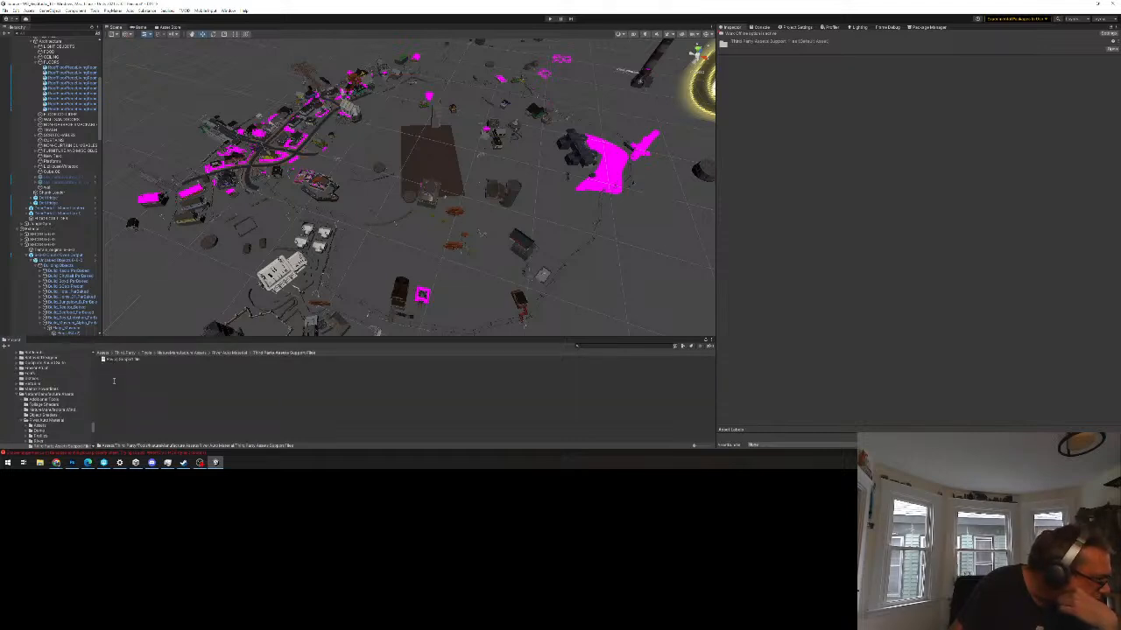
pyautogui.click(233, 352)
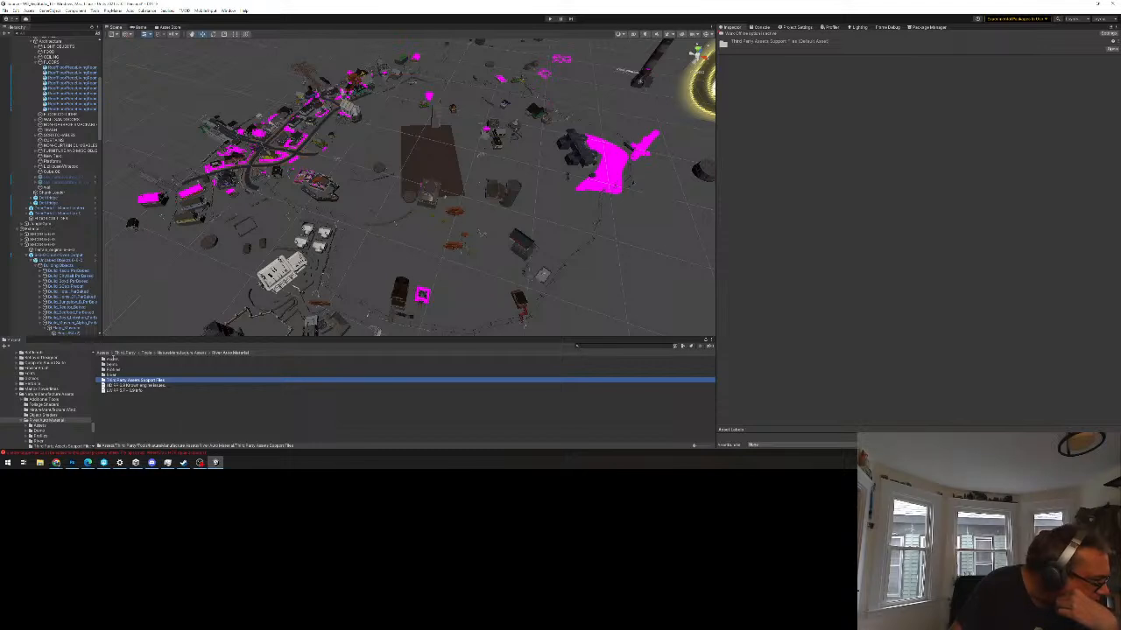
pyautogui.click(111, 359)
pyautogui.doubleClick(112, 359)
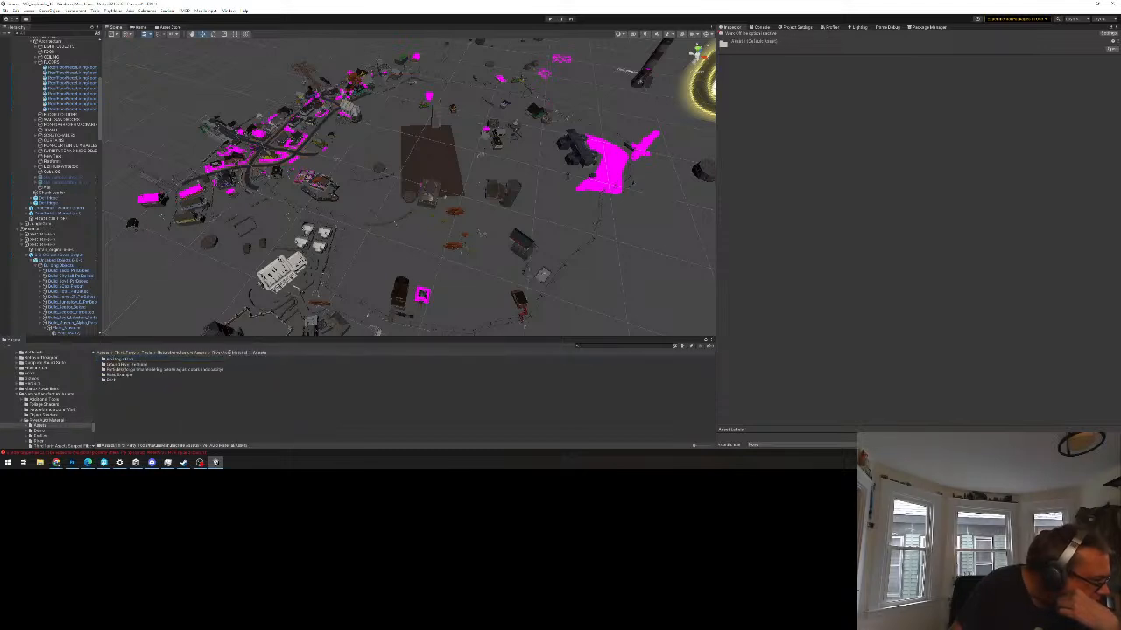
pyautogui.click(224, 353)
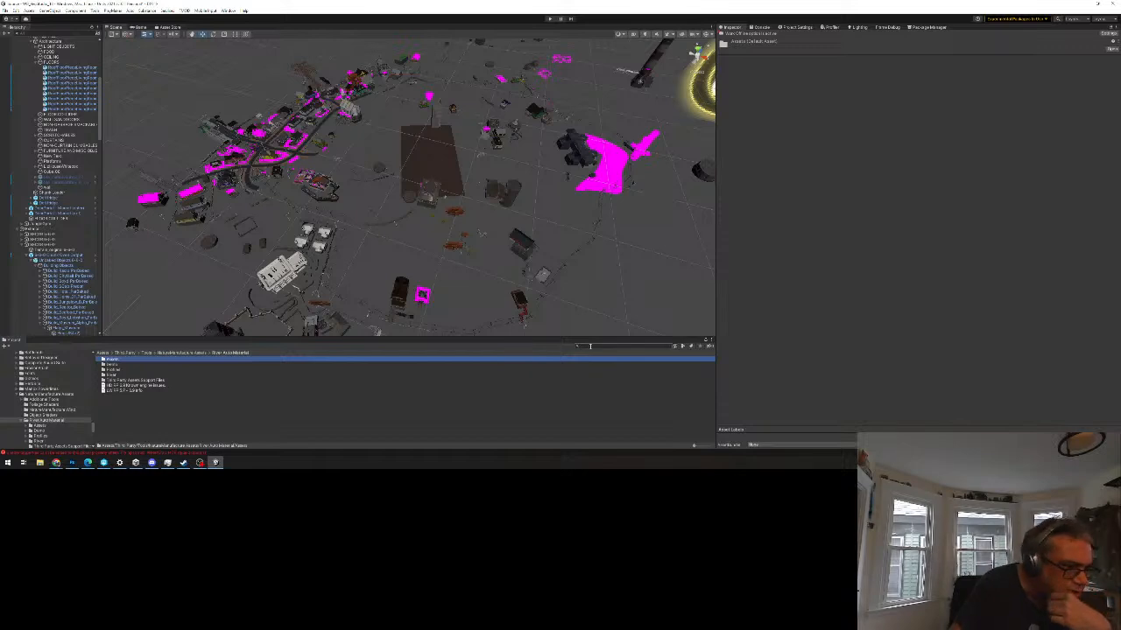
# Step: Search the project for "urp" and limit the search to the River Auto Material folder
pyautogui.click(590, 346)
pyautogui.write('urp')
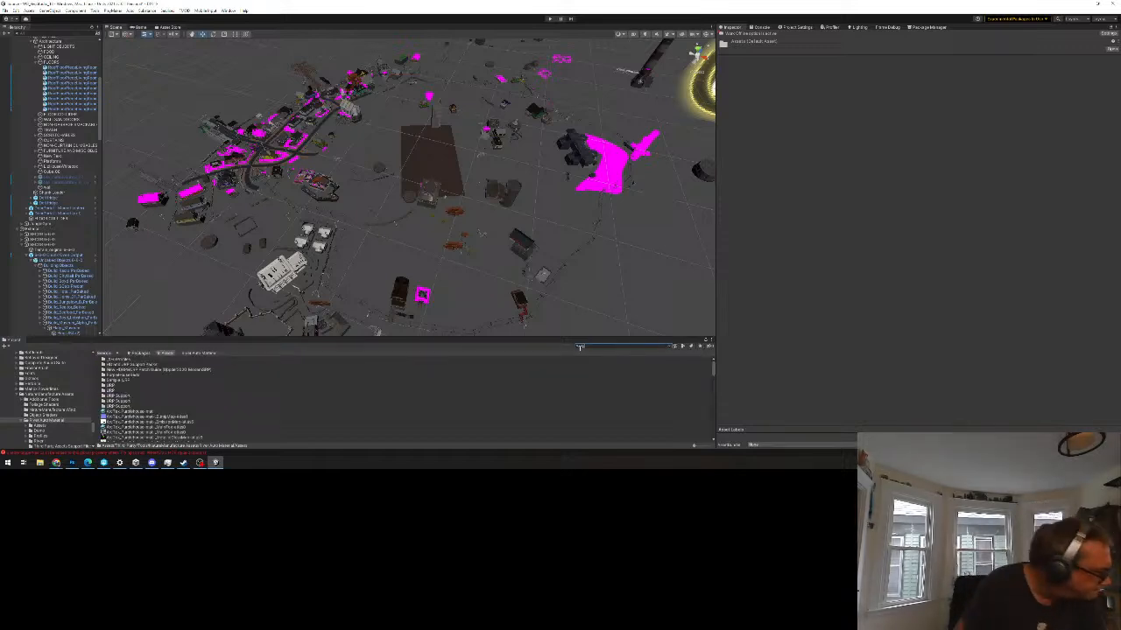
pyautogui.scroll(-2, 154, 406)
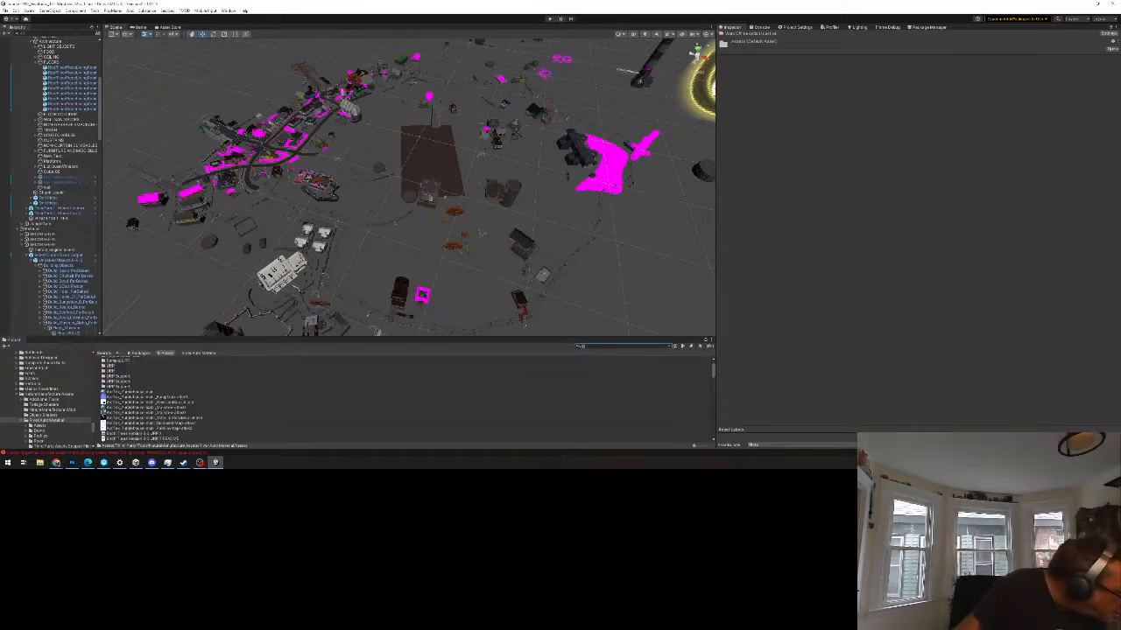
pyautogui.click(199, 353)
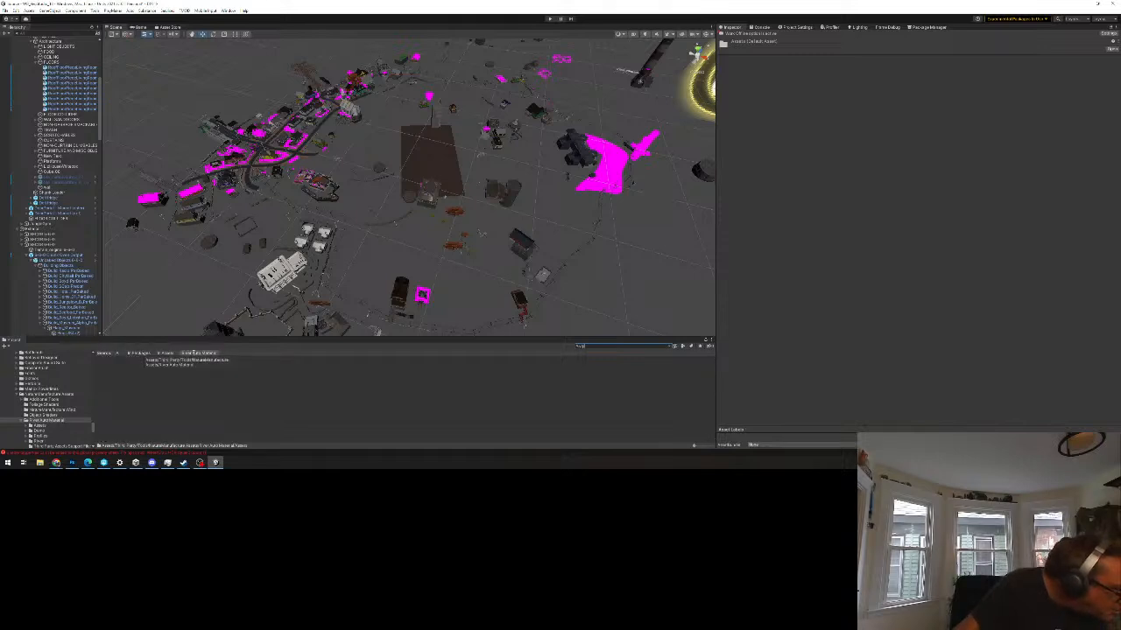
# Step: Show My Assets in the Package Manager and load the complete list of owned packages
pyautogui.click(923, 27)
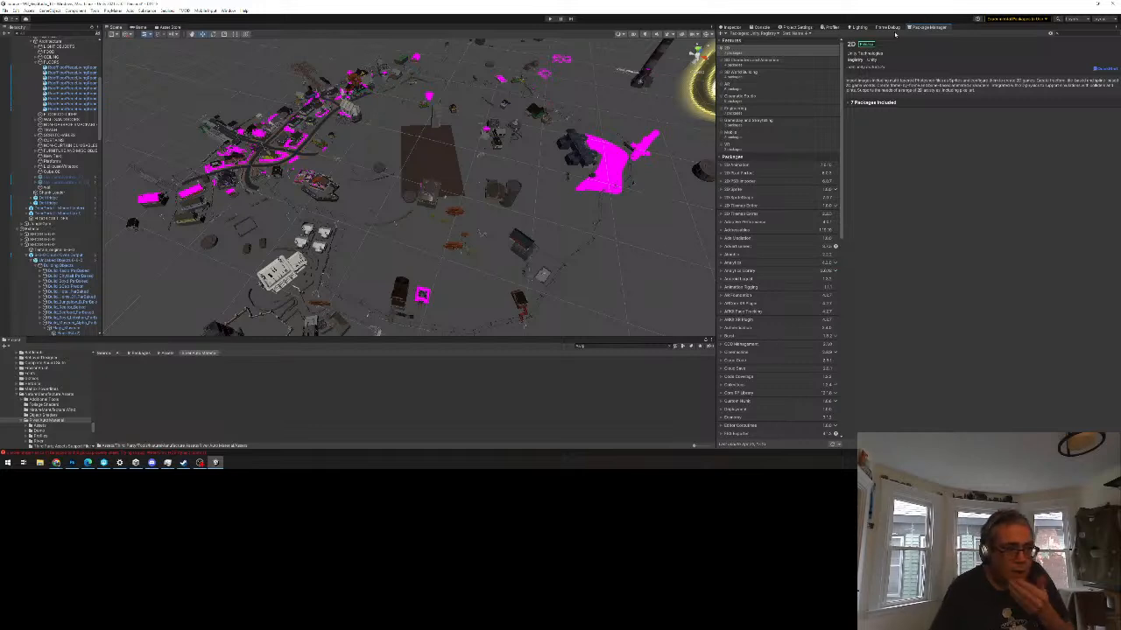
pyautogui.scroll(-10, 807, 276)
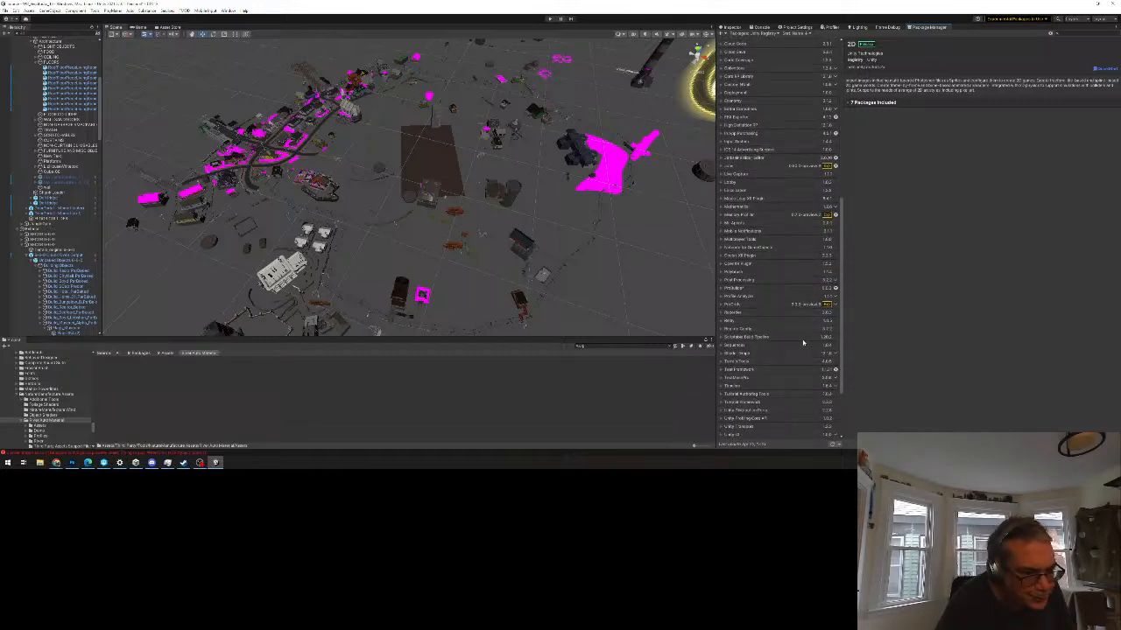
pyautogui.scroll(10, 788, 281)
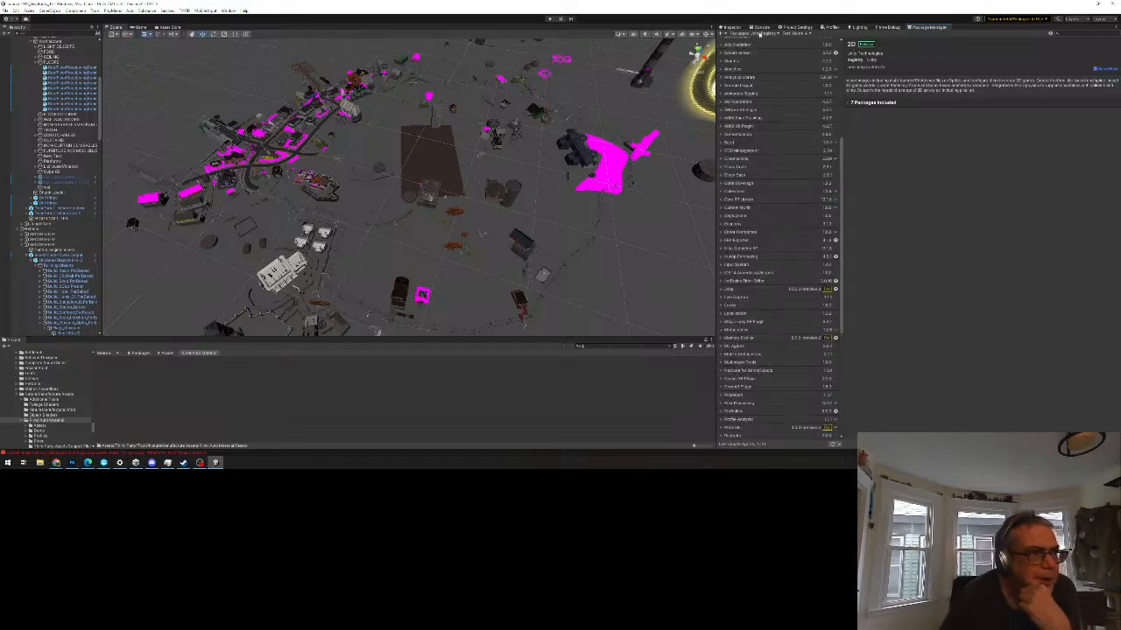
pyautogui.click(760, 33)
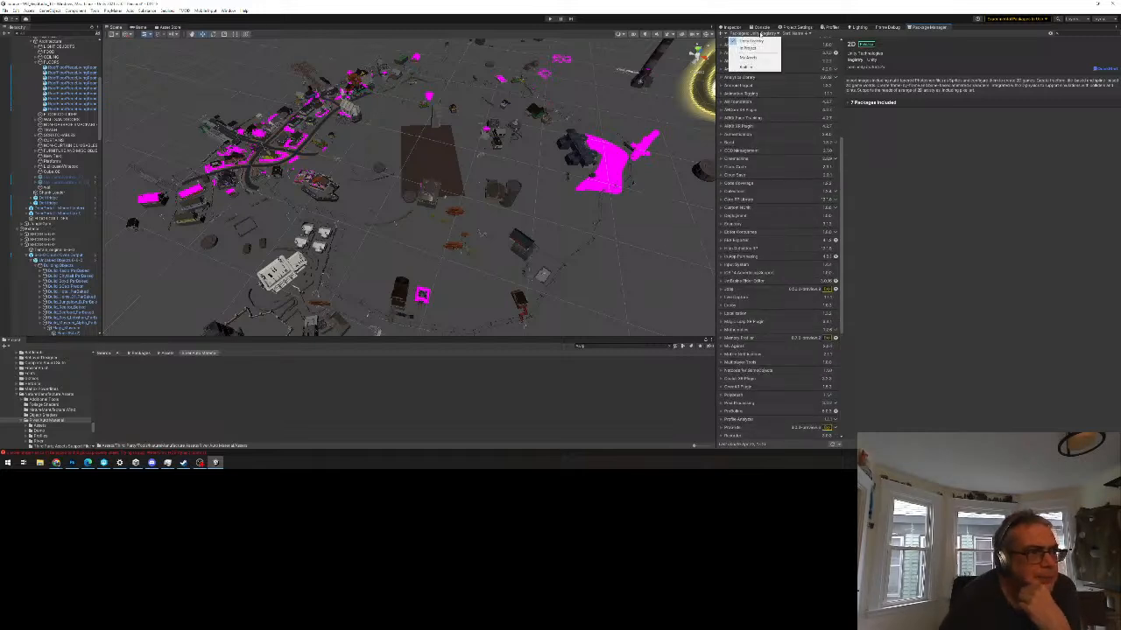
pyautogui.click(754, 58)
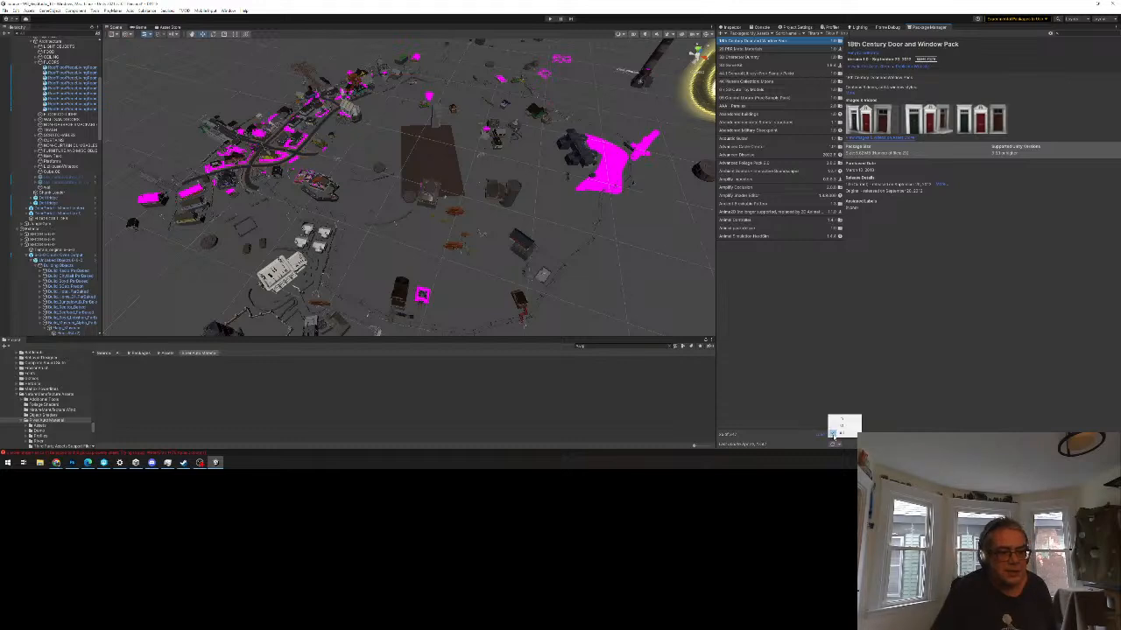
pyautogui.click(836, 432)
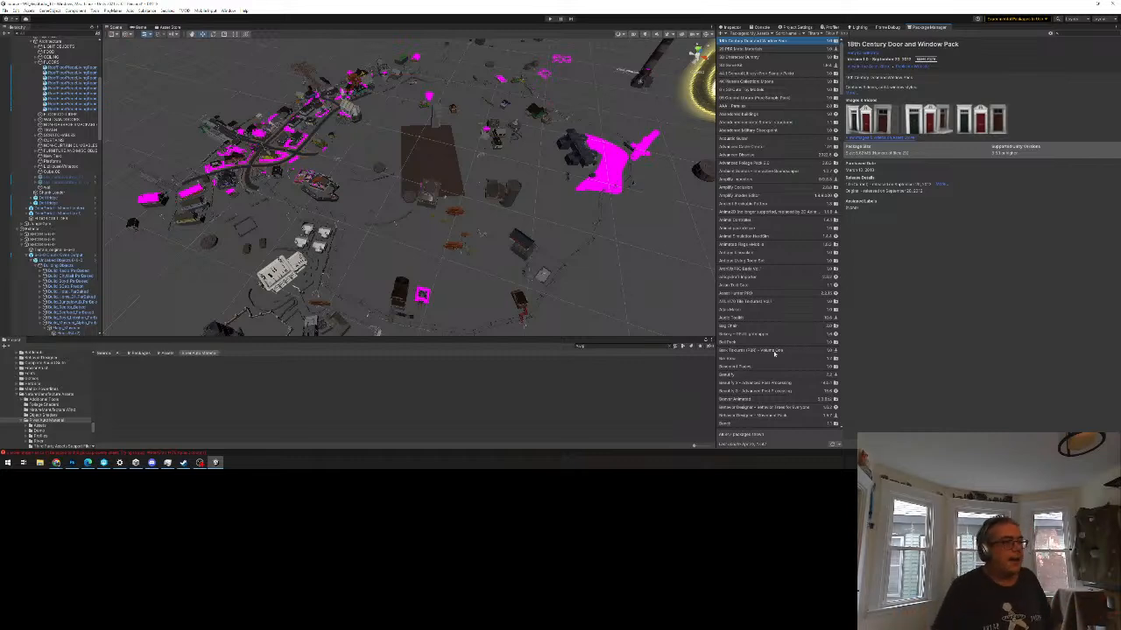
# Step: Examine the town's streets, houses and outskirts from several sides for magenta surfaces
pyautogui.moveTo(504, 229); pyautogui.dragTo(443, 206, button='right')
pyautogui.press('w')
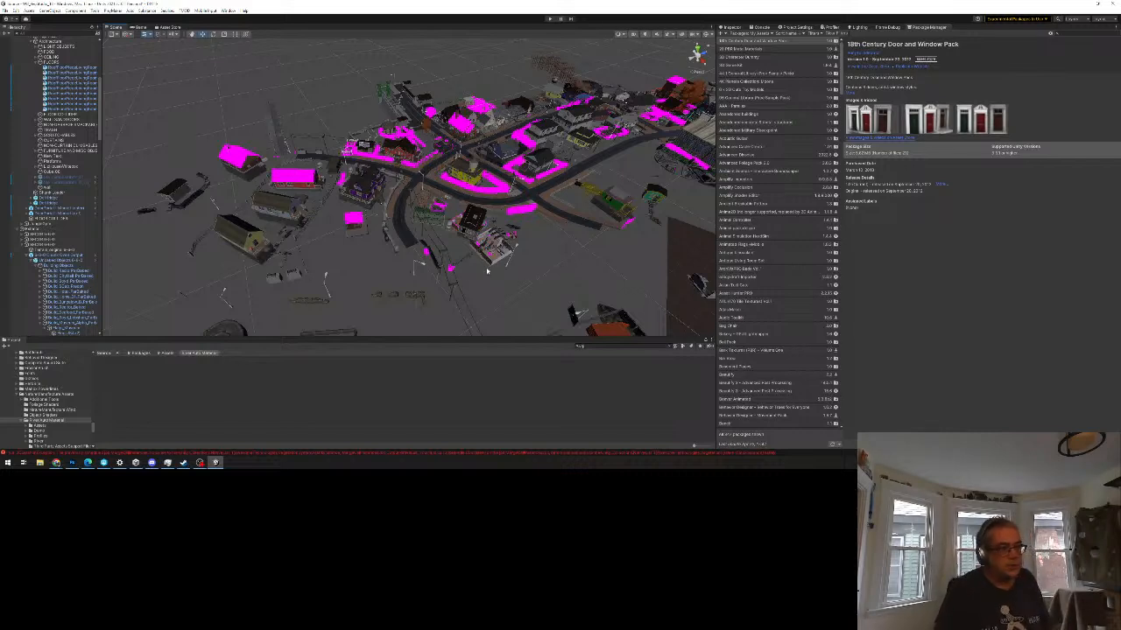
pyautogui.moveTo(486, 271); pyautogui.dragTo(502, 271, button='right')
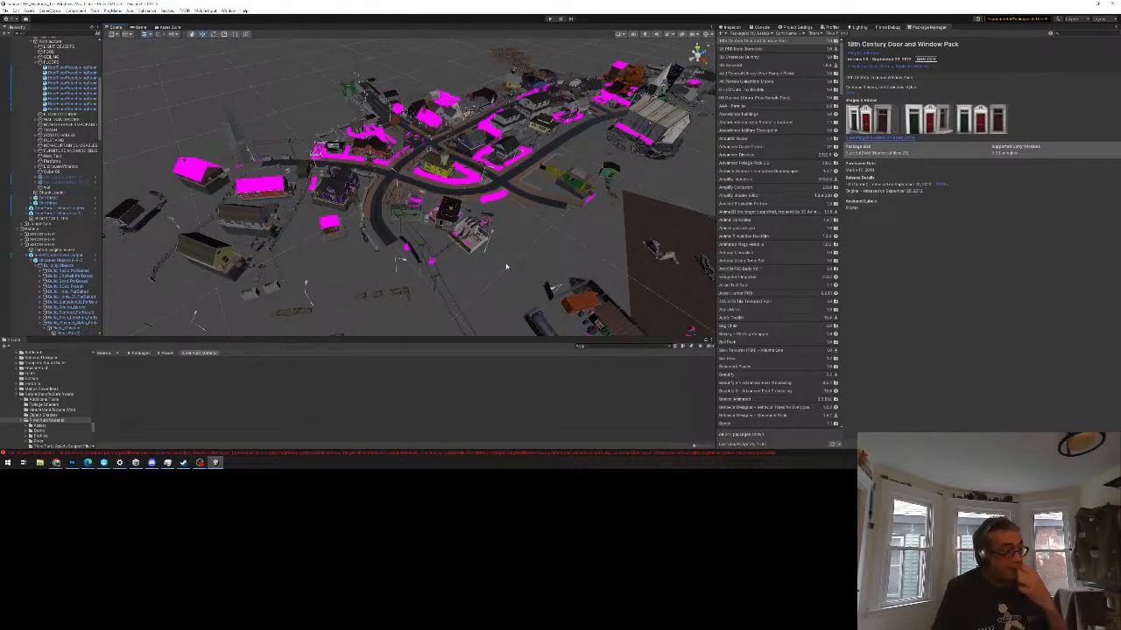
pyautogui.moveTo(360, 241); pyautogui.dragTo(325, 253, button='right')
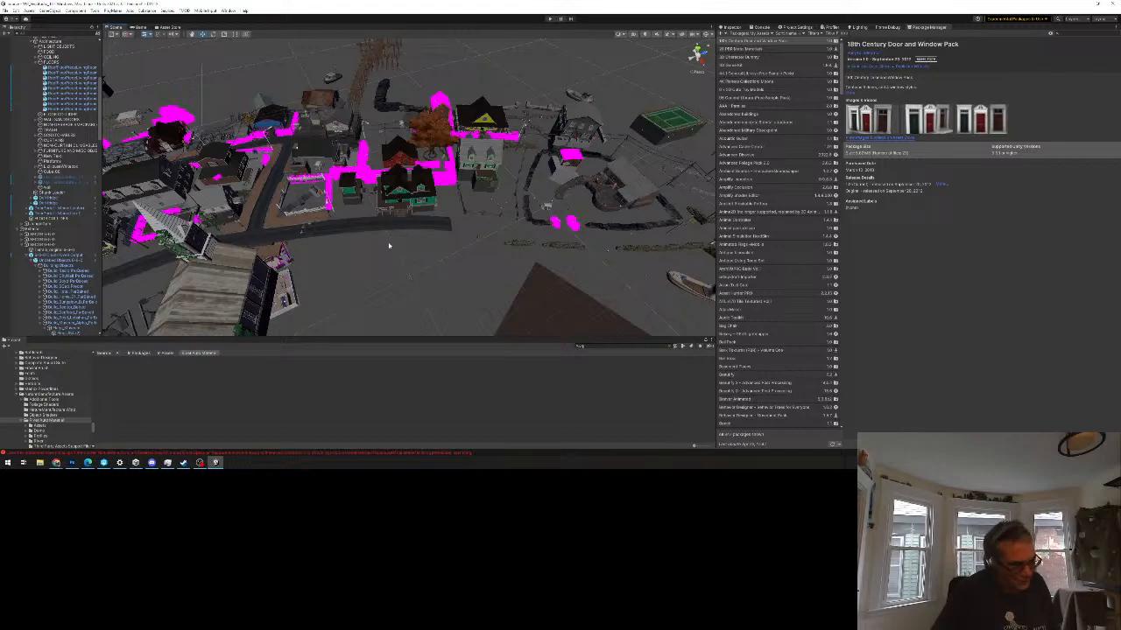
pyautogui.moveTo(453, 240); pyautogui.dragTo(462, 245, button='right')
pyautogui.moveTo(351, 179); pyautogui.dragTo(374, 245, button='right')
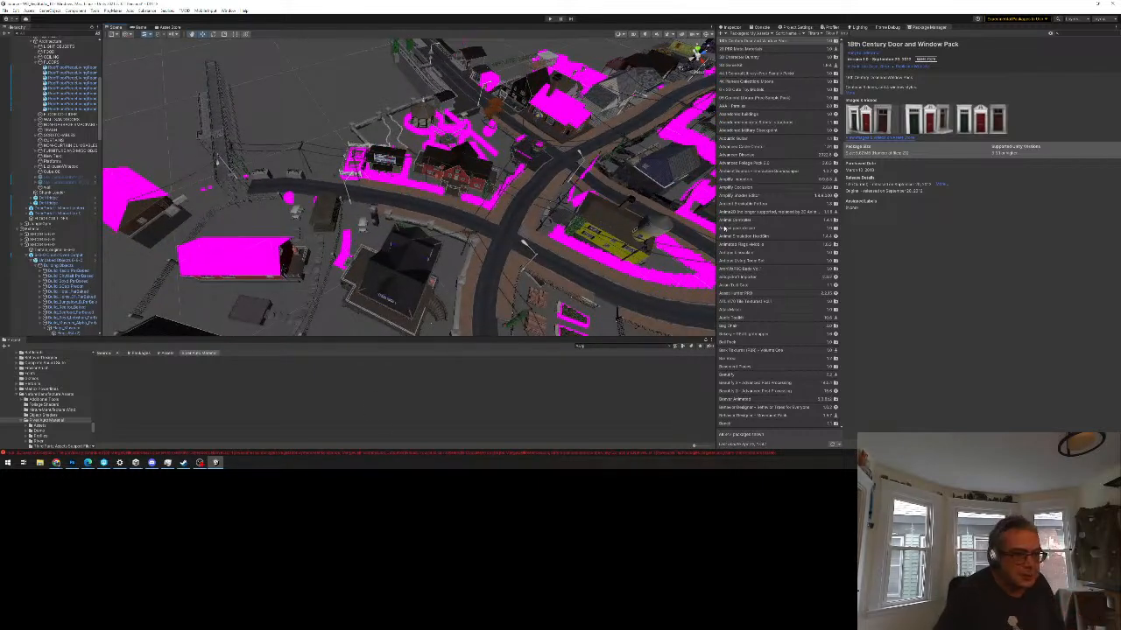
# Step: Find R.A.M 2019 - River Auto Material 2019 among the owned packages and start importing it
pyautogui.scroll(-10, 792, 263)
pyautogui.scroll(-12, 795, 367)
pyautogui.scroll(-12, 795, 381)
pyautogui.scroll(-6, 794, 388)
pyautogui.scroll(-1, 795, 382)
pyautogui.click(788, 363)
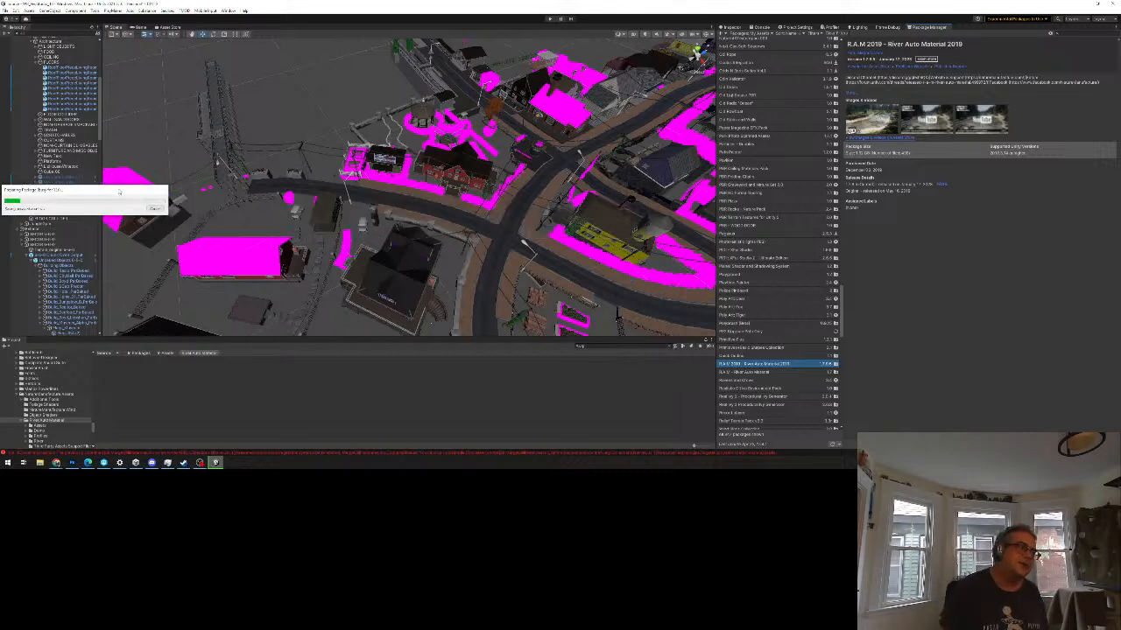
# Step: Switch to Chrome, place its window over the editor, and search the web for "american mcgee robot game"
pyautogui.moveTo(56, 463)
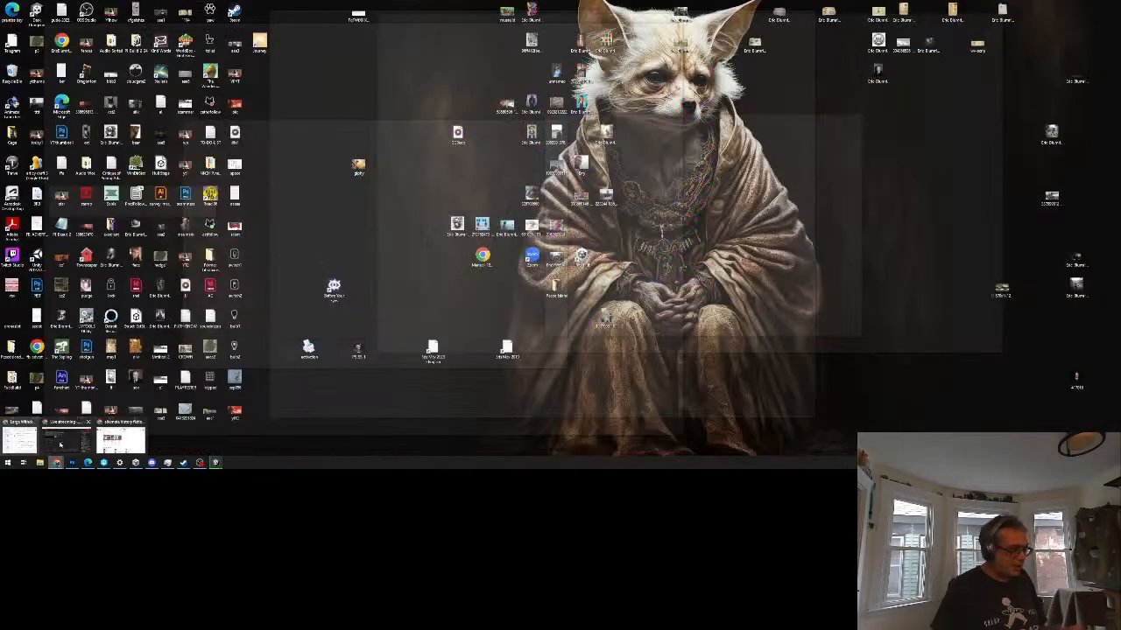
pyautogui.click(28, 443)
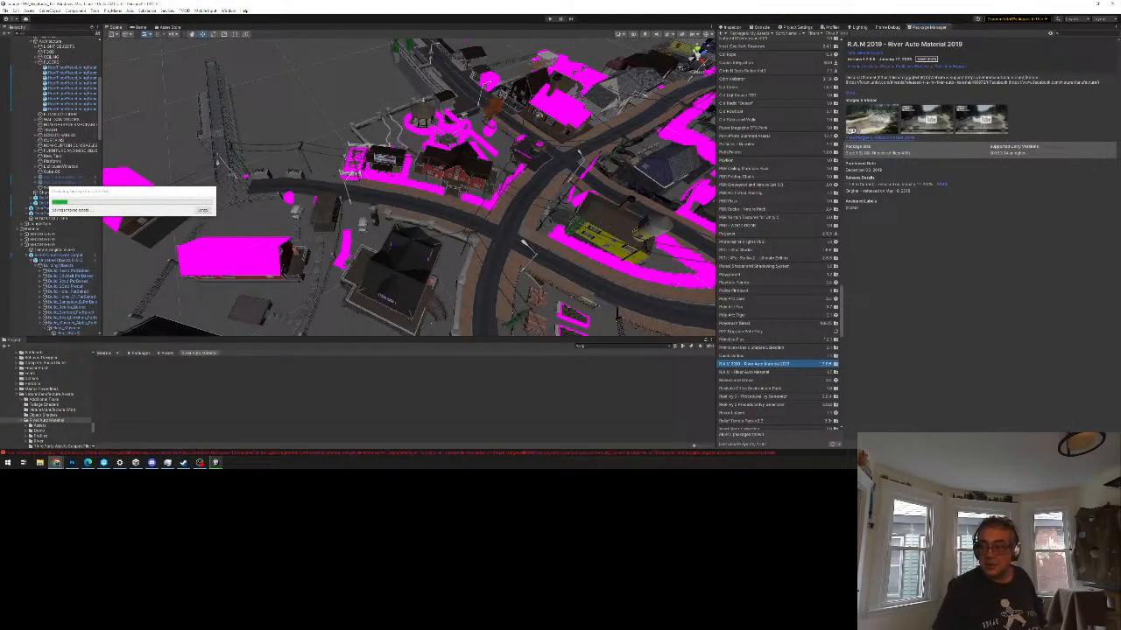
pyautogui.moveTo(595, 2); pyautogui.dragTo(447, 38)
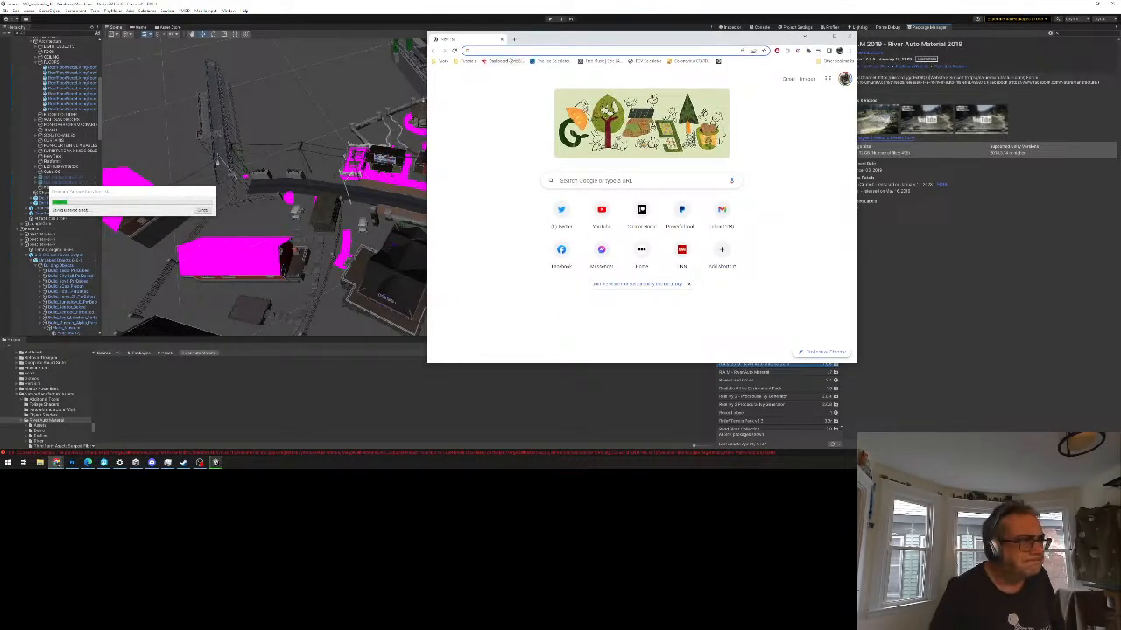
pyautogui.write('american')
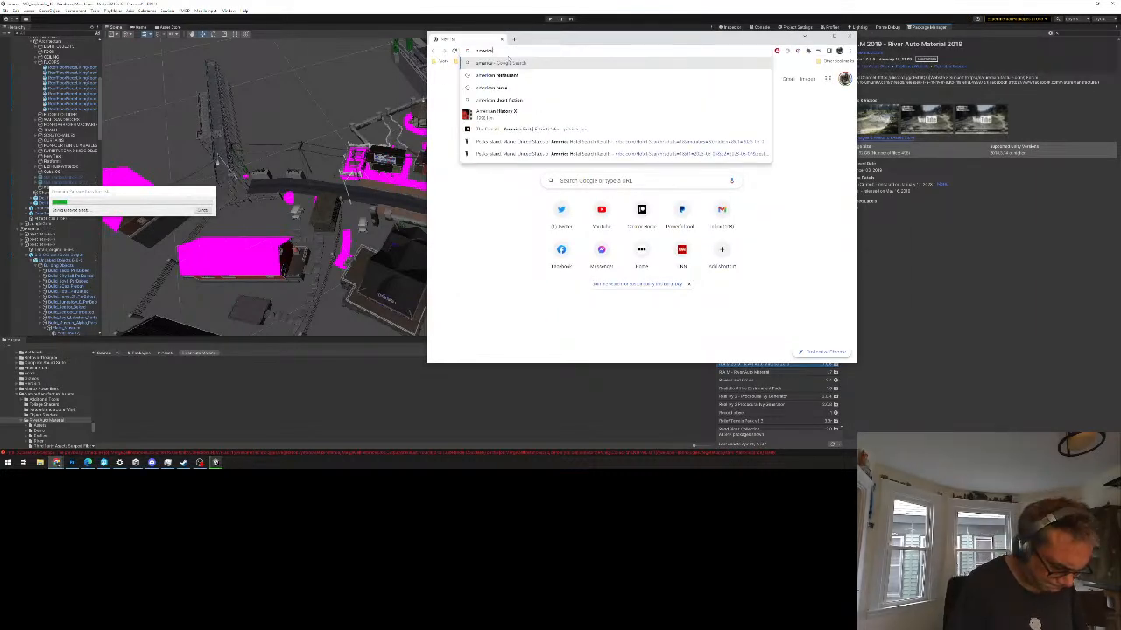
pyautogui.write(" mcgee's")
pyautogui.write(' robot game')
pyautogui.press('Return')
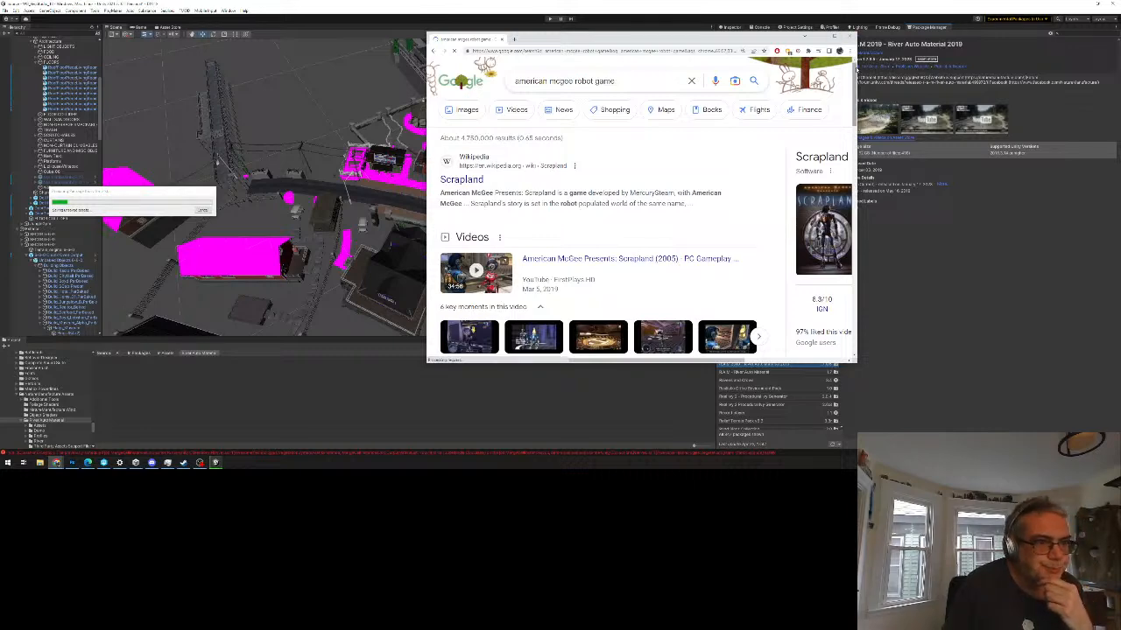
# Step: Widen the browser window, open the Wikipedia article on Scrapland, and read its development and reception sections, highlighting the "marketing tool" sentence
pyautogui.moveTo(856, 143); pyautogui.dragTo(1075, 143)
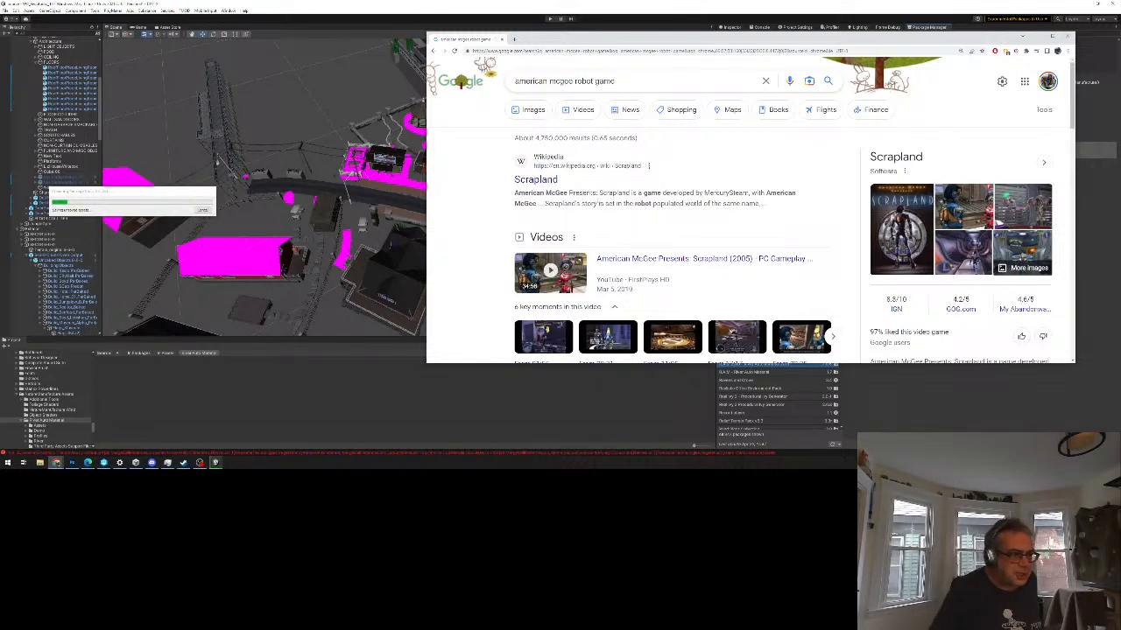
pyautogui.click(536, 180)
pyautogui.scroll(-5, 618, 222)
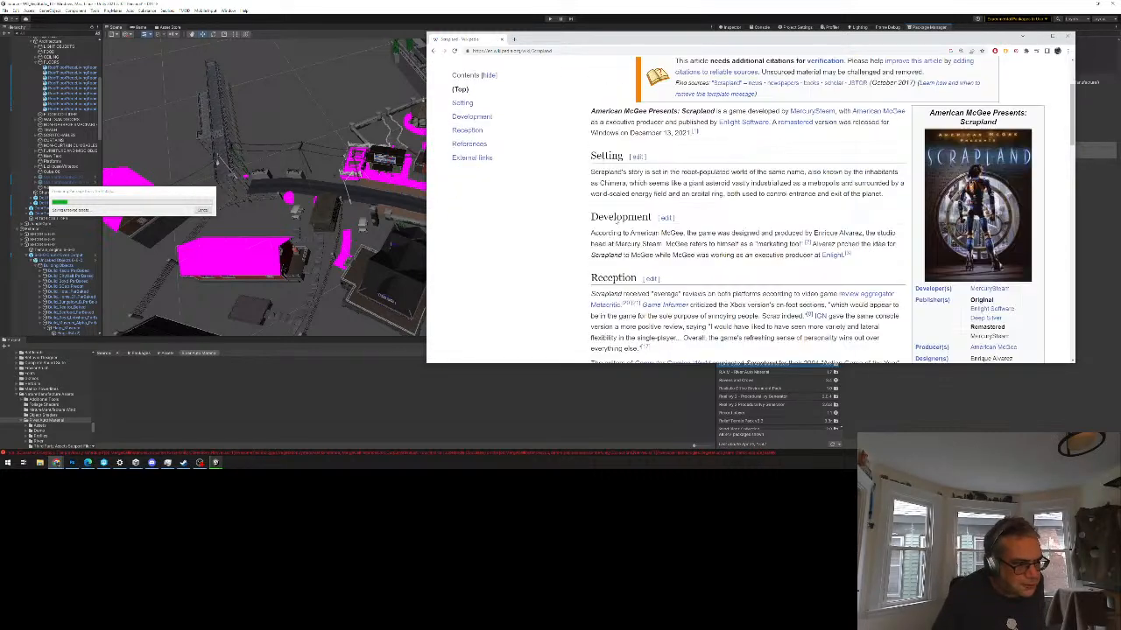
pyautogui.scroll(-5, 564, 211)
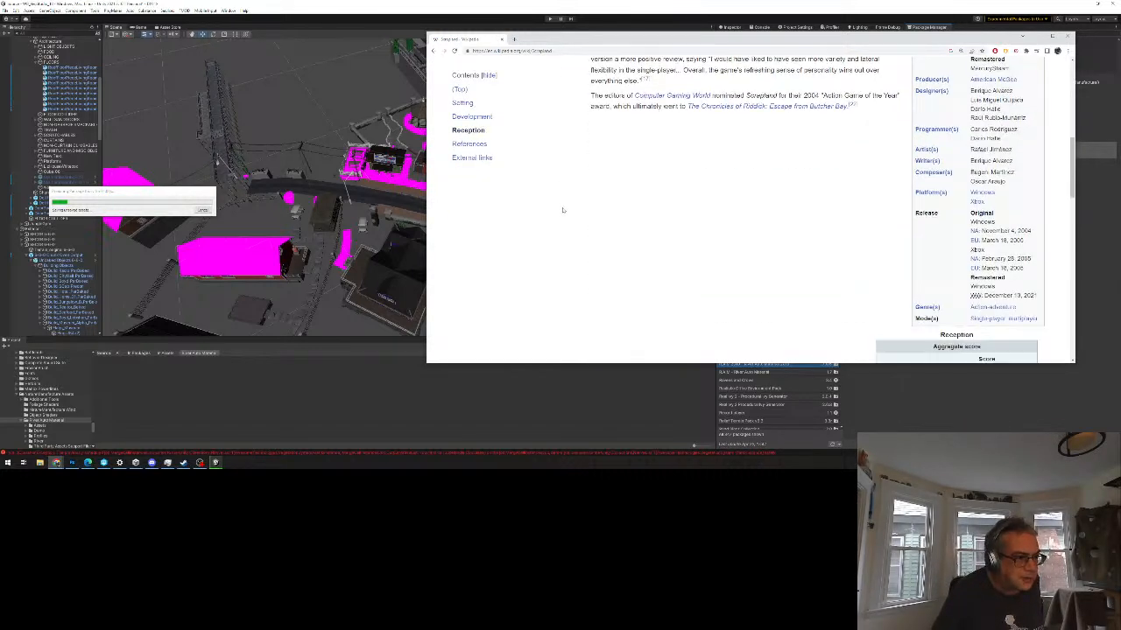
pyautogui.scroll(-3, 564, 211)
pyautogui.scroll(8, 564, 213)
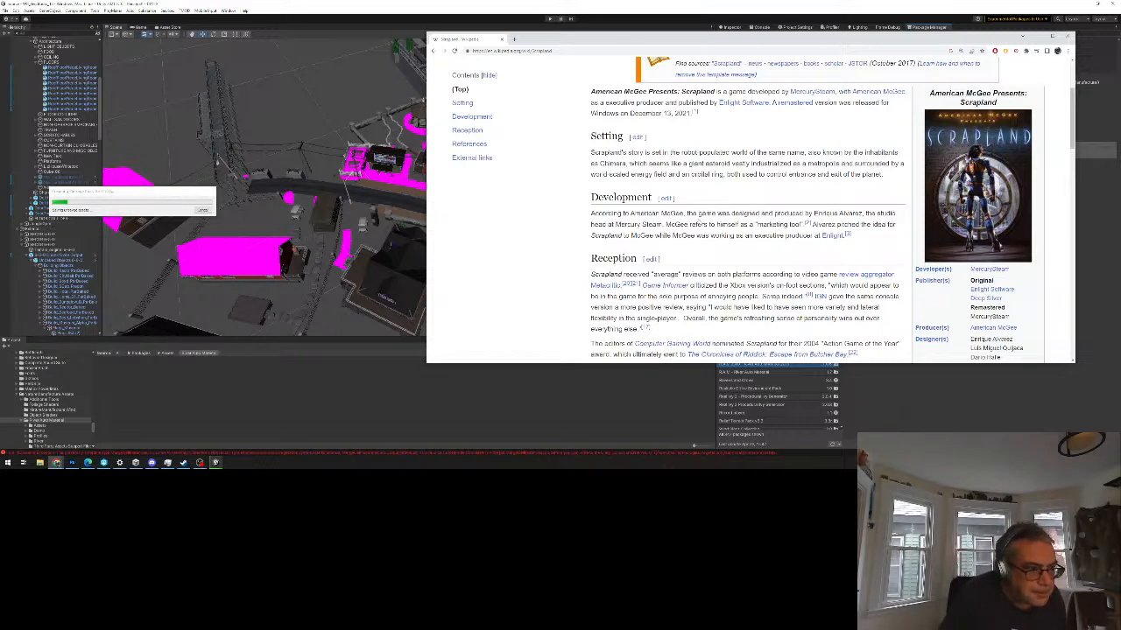
pyautogui.moveTo(663, 225); pyautogui.dragTo(803, 225)
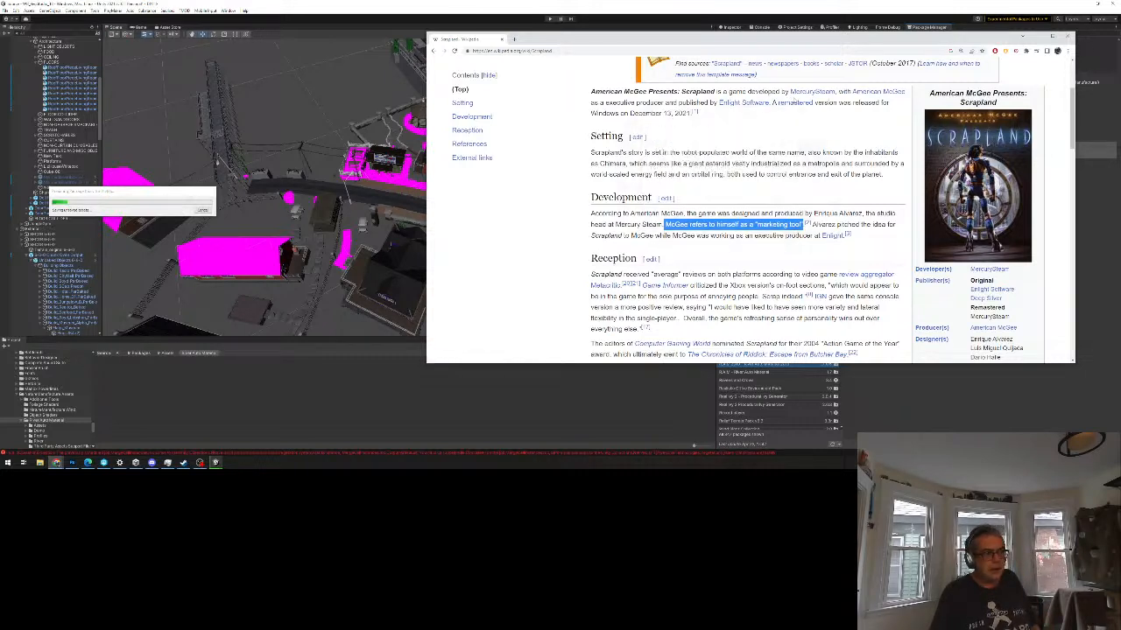
# Step: Search the web for "psychonauts", look over the game's Wikipedia article, and return to the search results
pyautogui.click(725, 50)
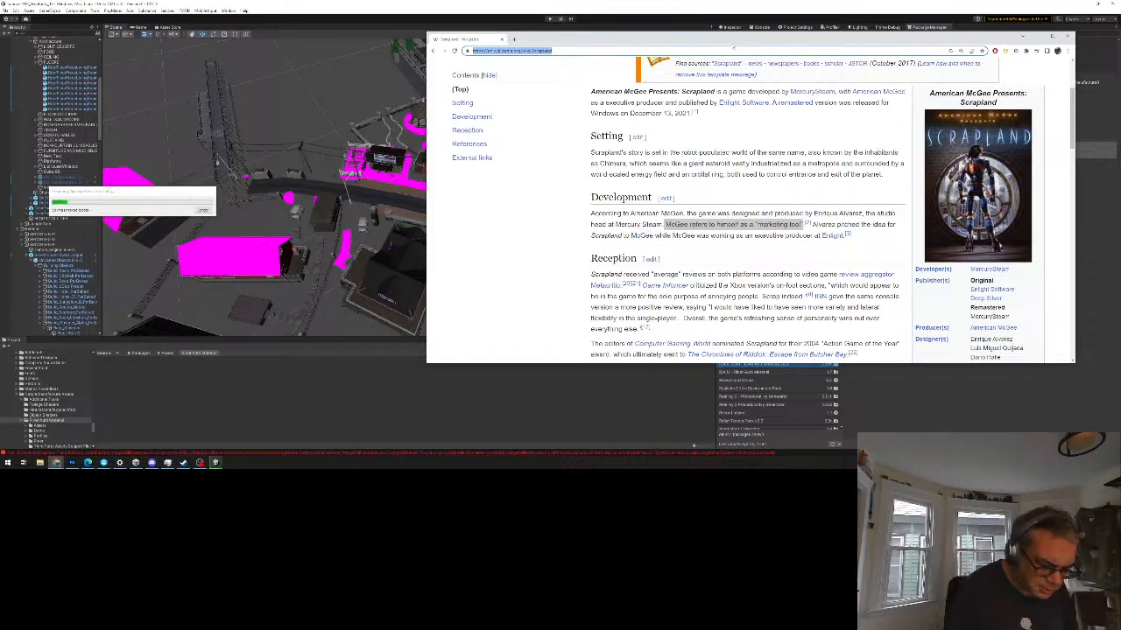
pyautogui.write('psychonauts')
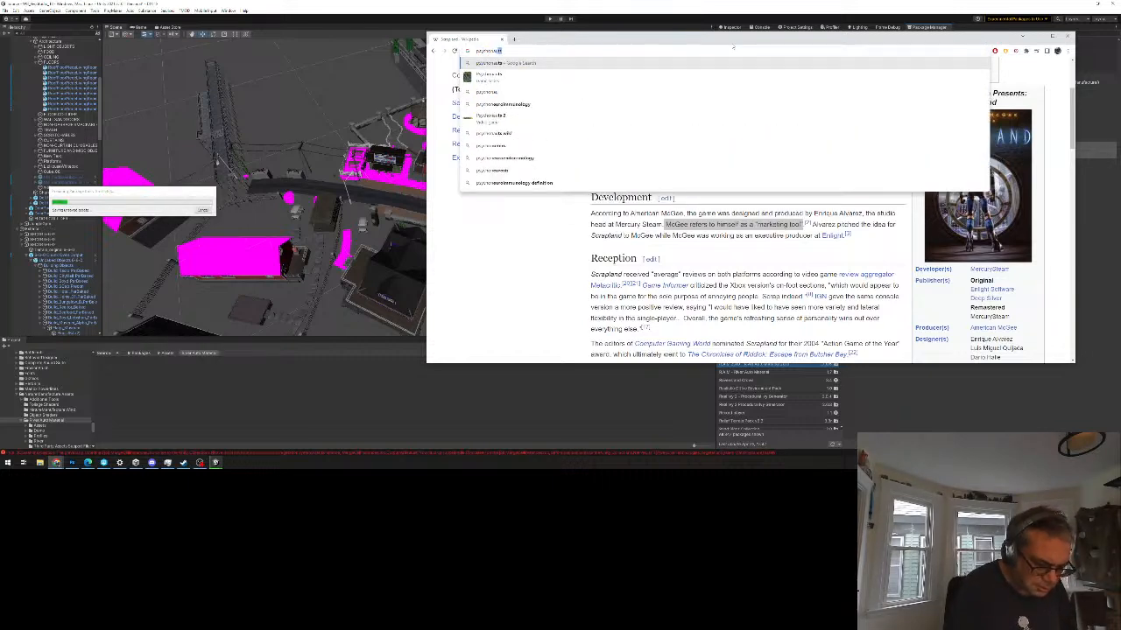
pyautogui.press('Return')
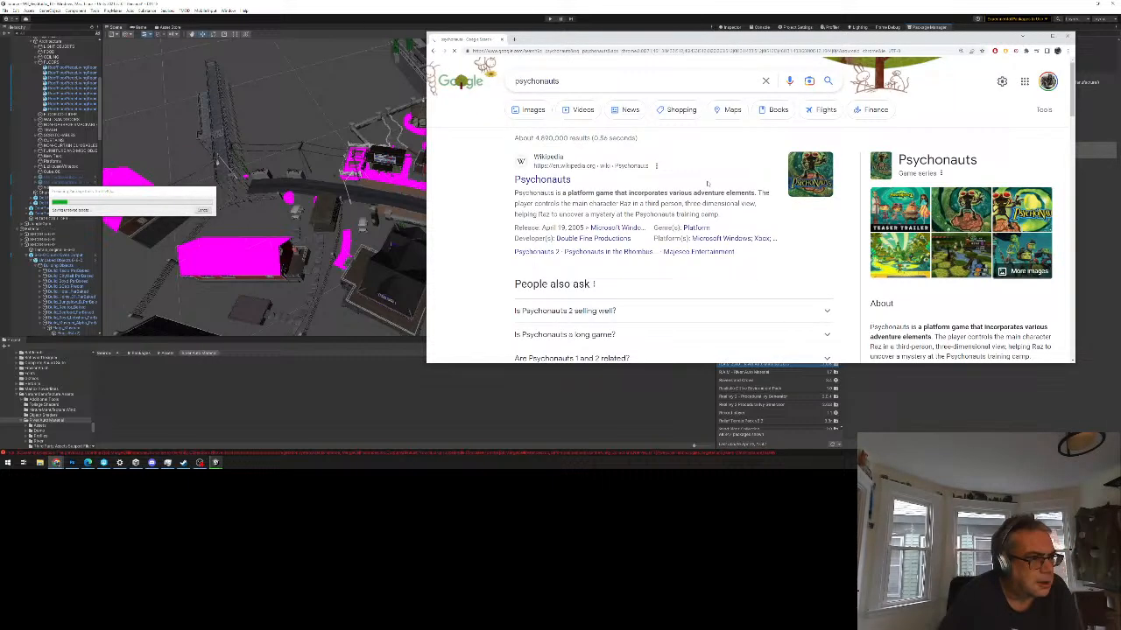
pyautogui.scroll(-2, 860, 281)
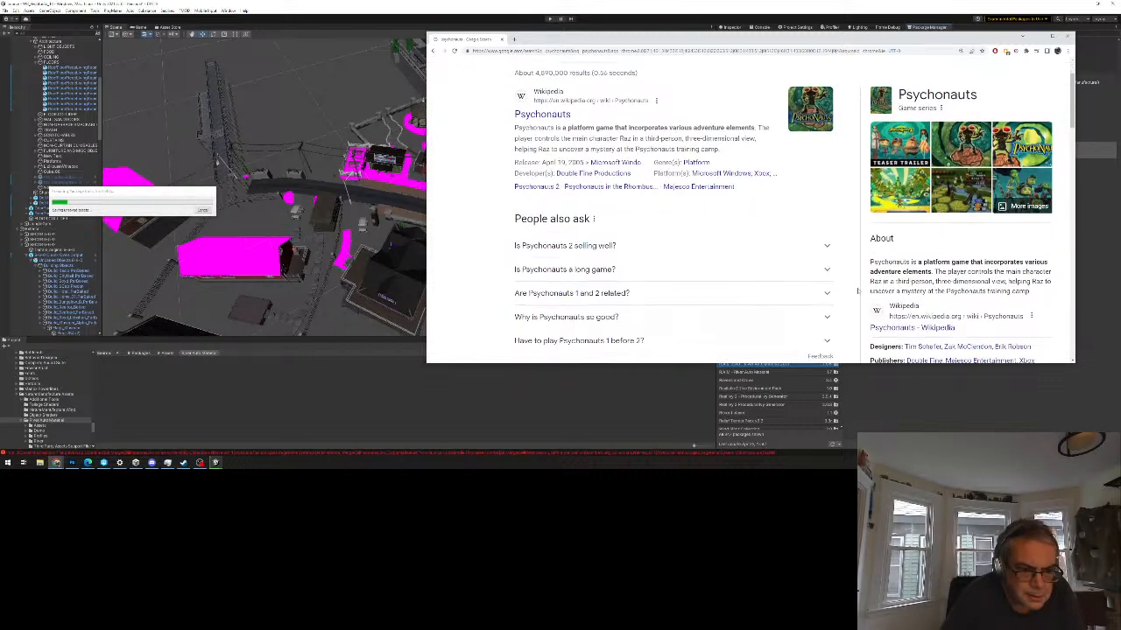
pyautogui.click(911, 295)
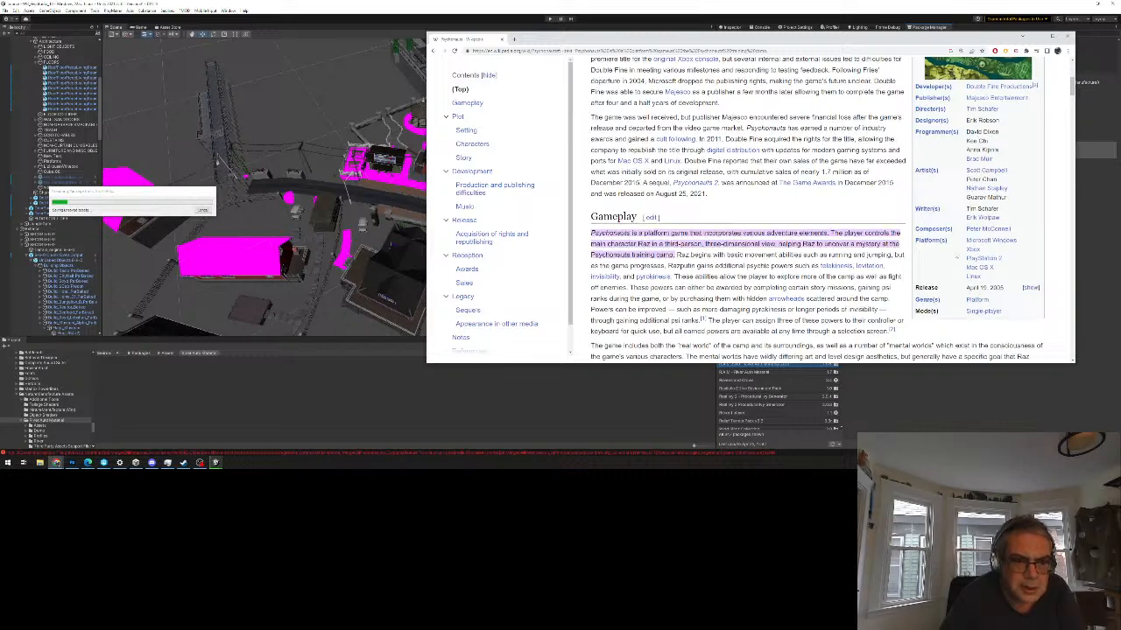
pyautogui.click(458, 89)
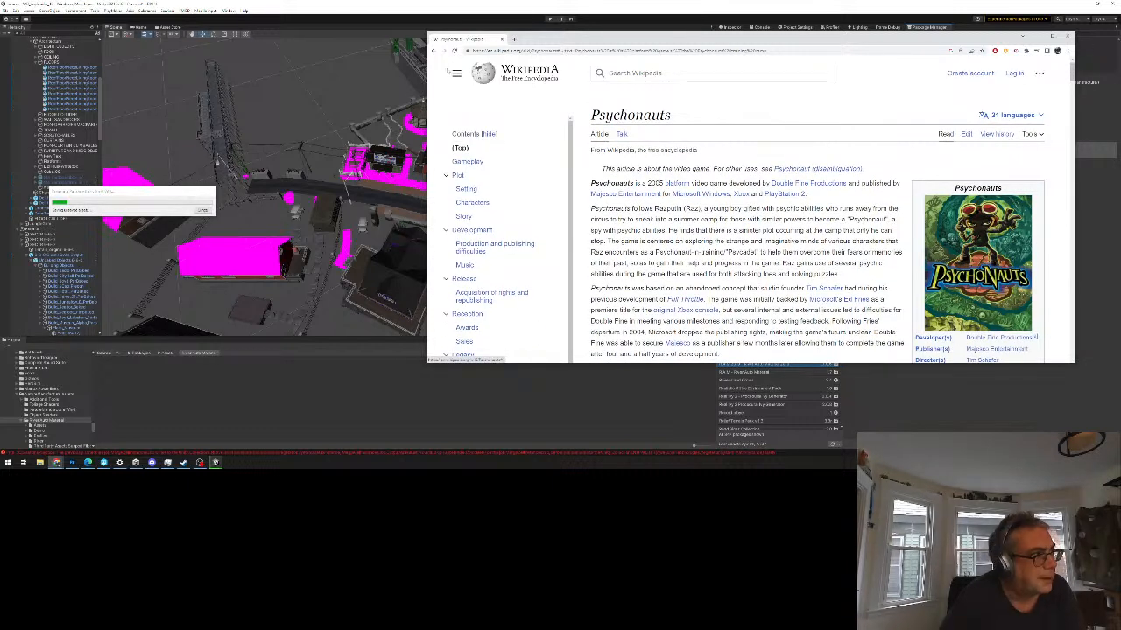
pyautogui.click(433, 50)
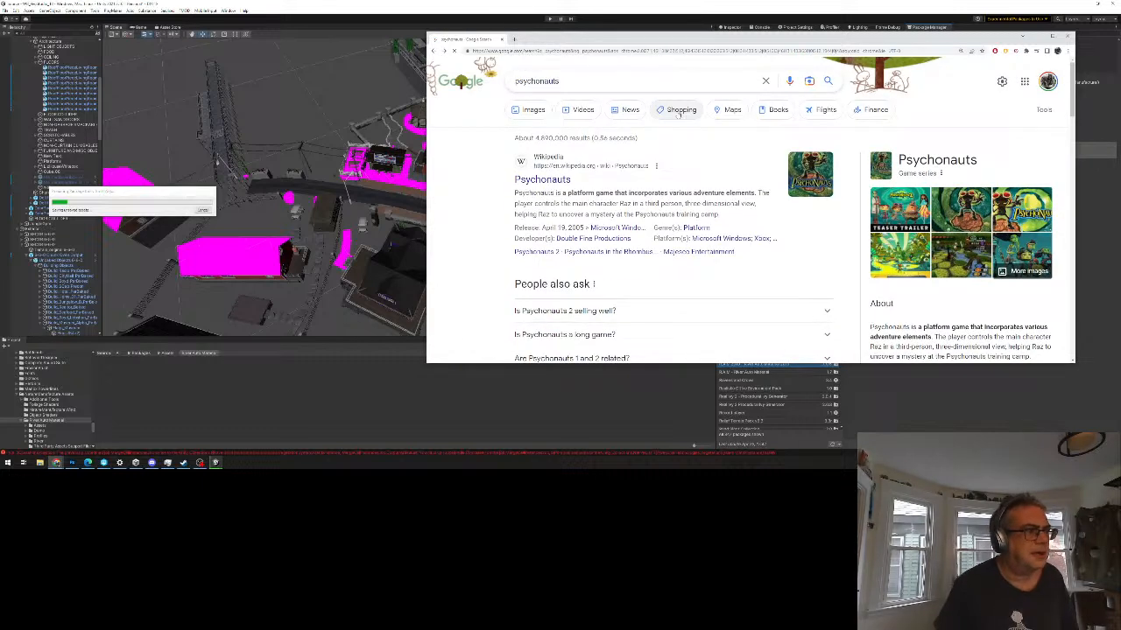
# Step: Search the web for "american mcgee games" and expand the related question on how many American McGee's Alice games there are
pyautogui.moveTo(624, 78); pyautogui.dragTo(495, 81)
pyautogui.write('american mcgee games')
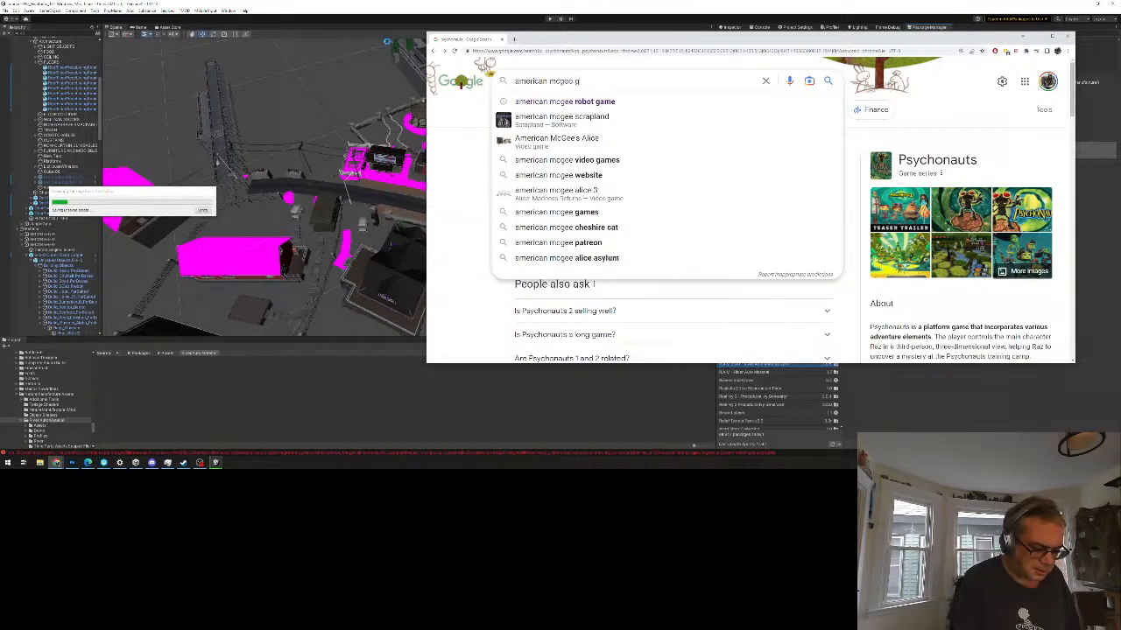
pyautogui.press('Return')
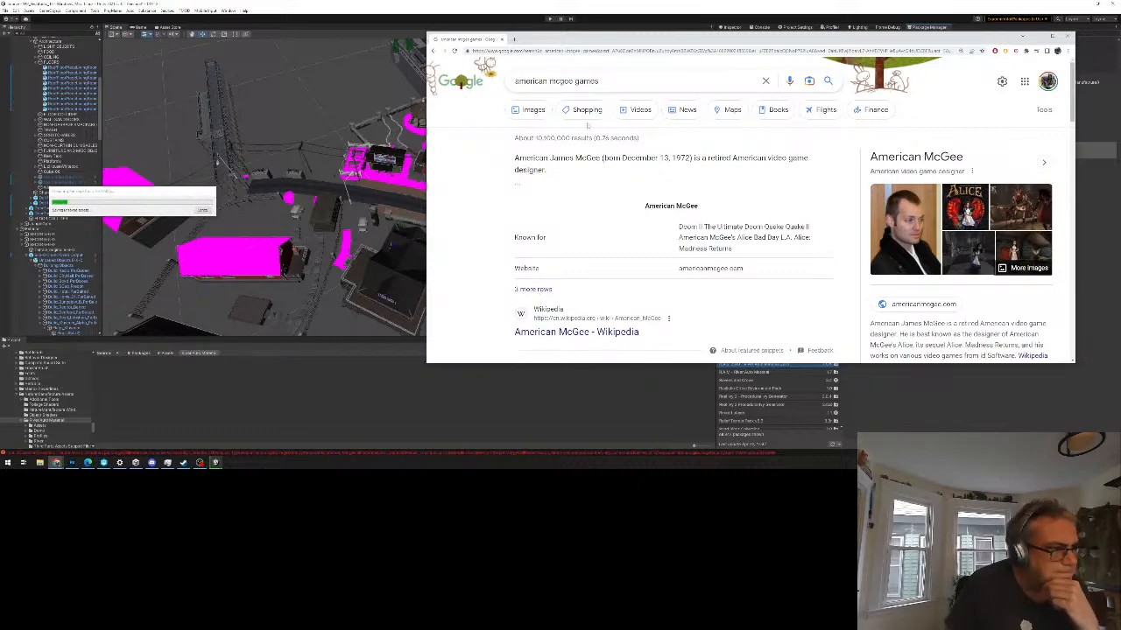
pyautogui.scroll(-2, 612, 272)
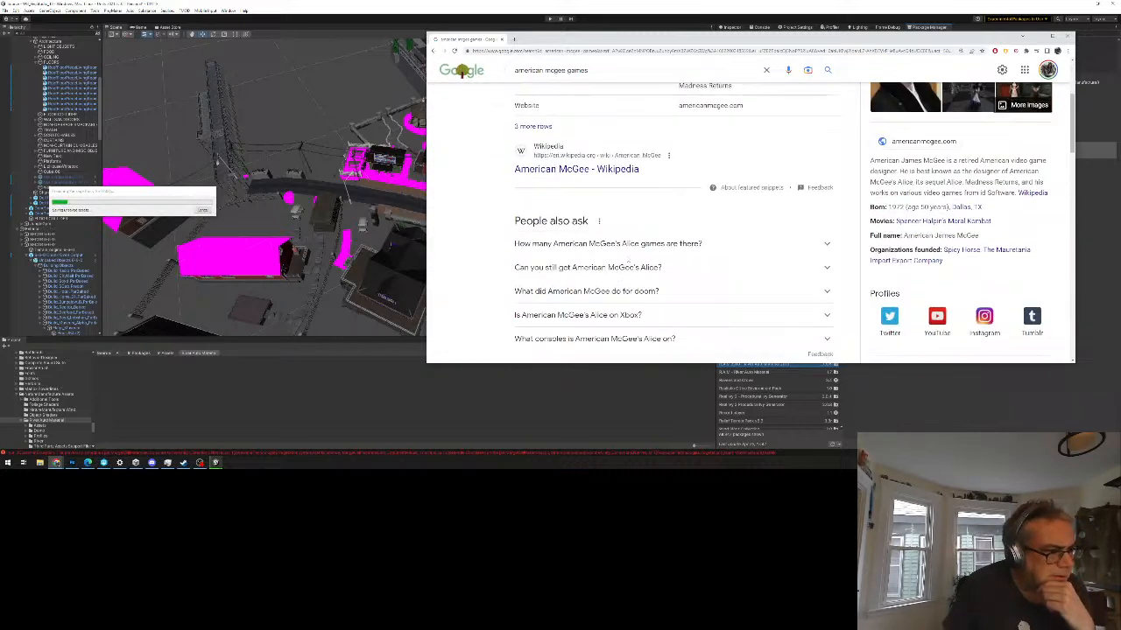
pyautogui.click(557, 245)
pyautogui.scroll(-2, 612, 263)
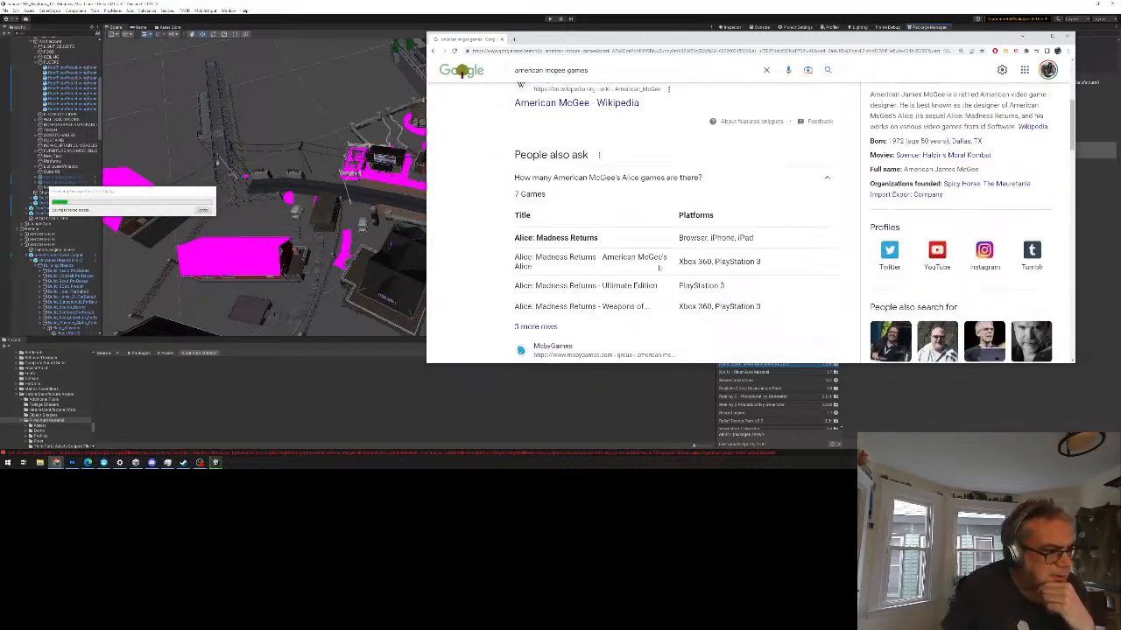
# Step: Open the MobyGames page for the American McGee's Alice series and view the Windows entry of Alice: Madness Returns
pyautogui.click(541, 232)
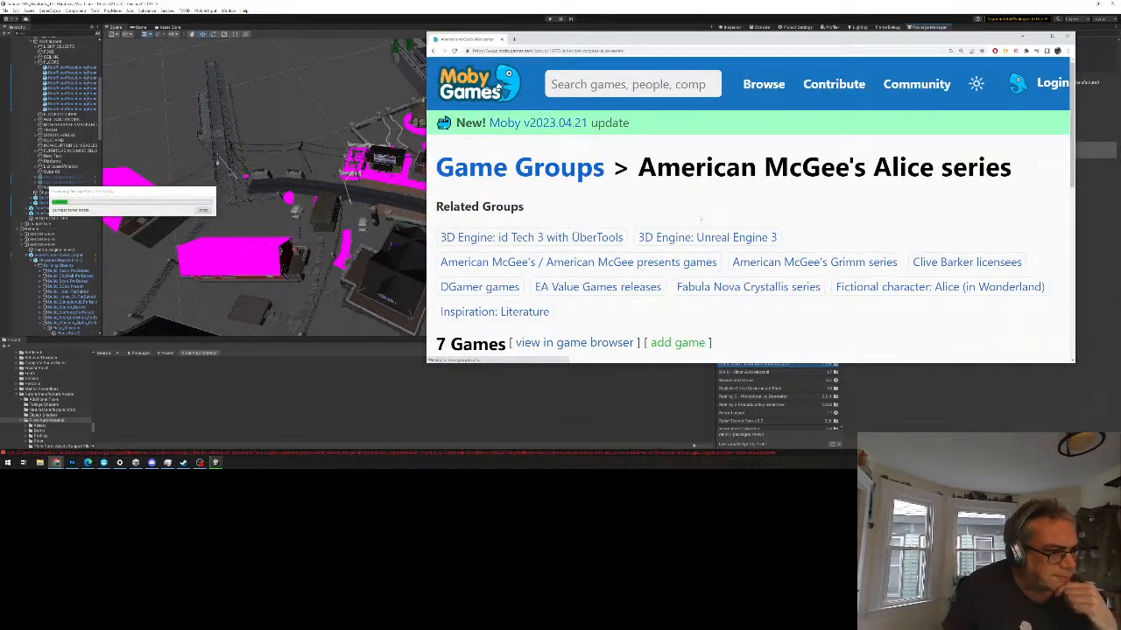
pyautogui.scroll(-6, 675, 244)
pyautogui.scroll(2, 585, 210)
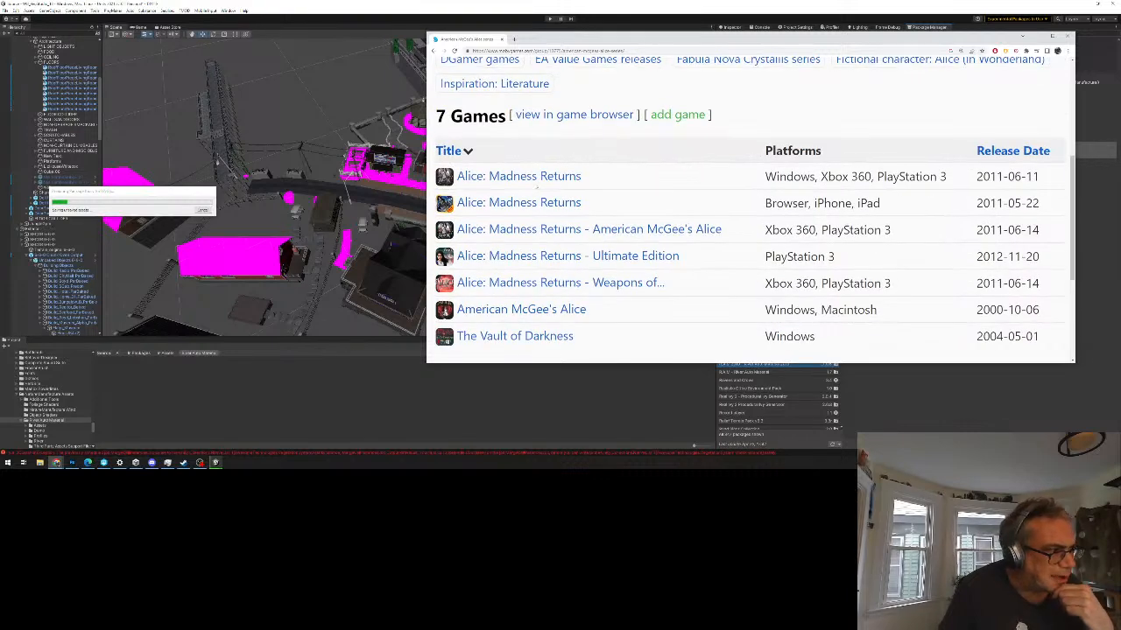
pyautogui.click(520, 178)
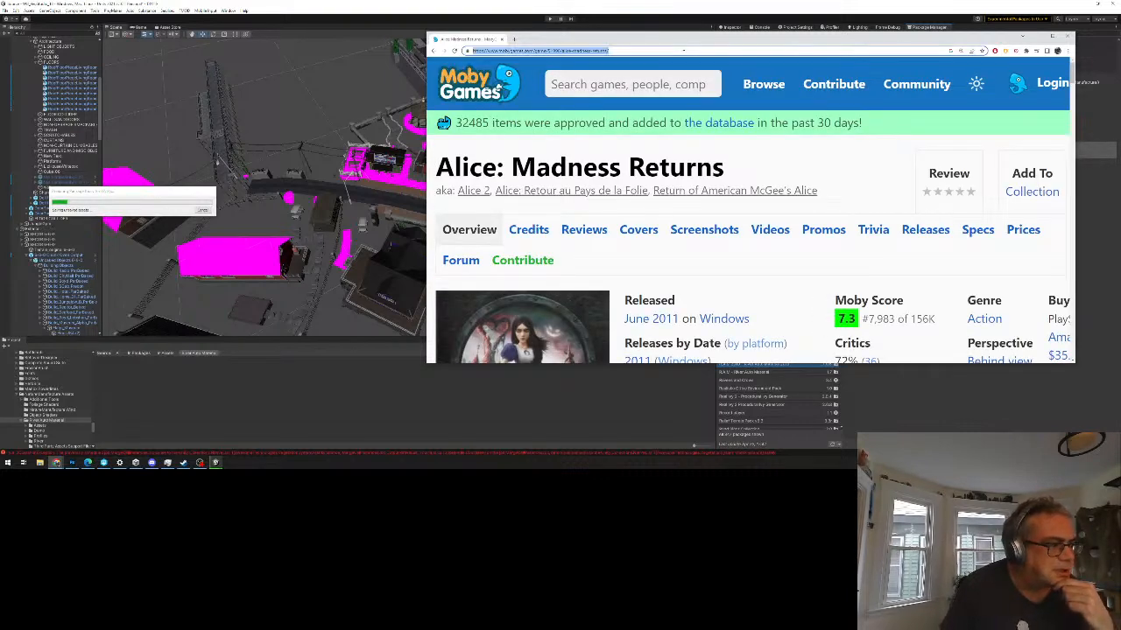
# Step: Search the web for "alice madness returns" and look through the image results
pyautogui.hotkey('ctrl', 'l')
pyautogui.write('alice madness returns')
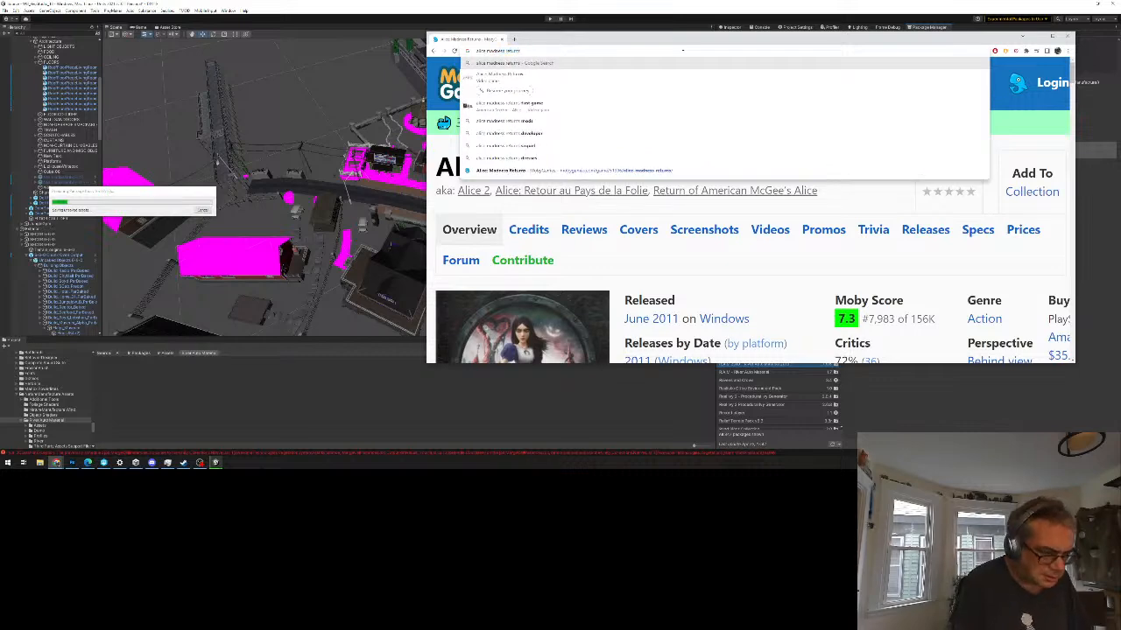
pyautogui.press('Return')
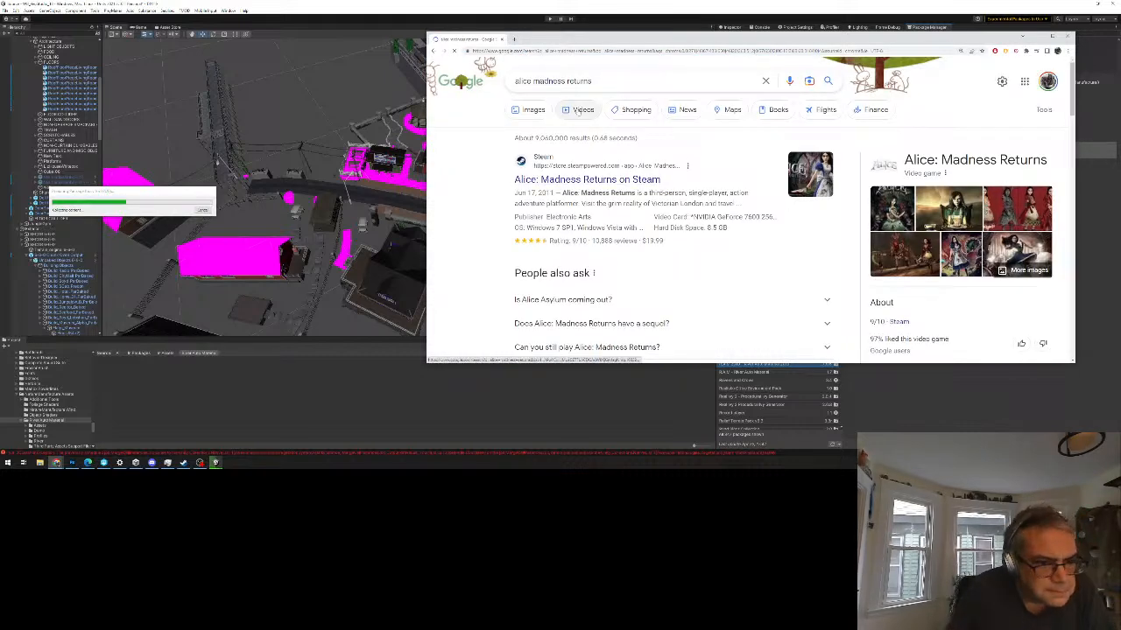
pyautogui.click(533, 109)
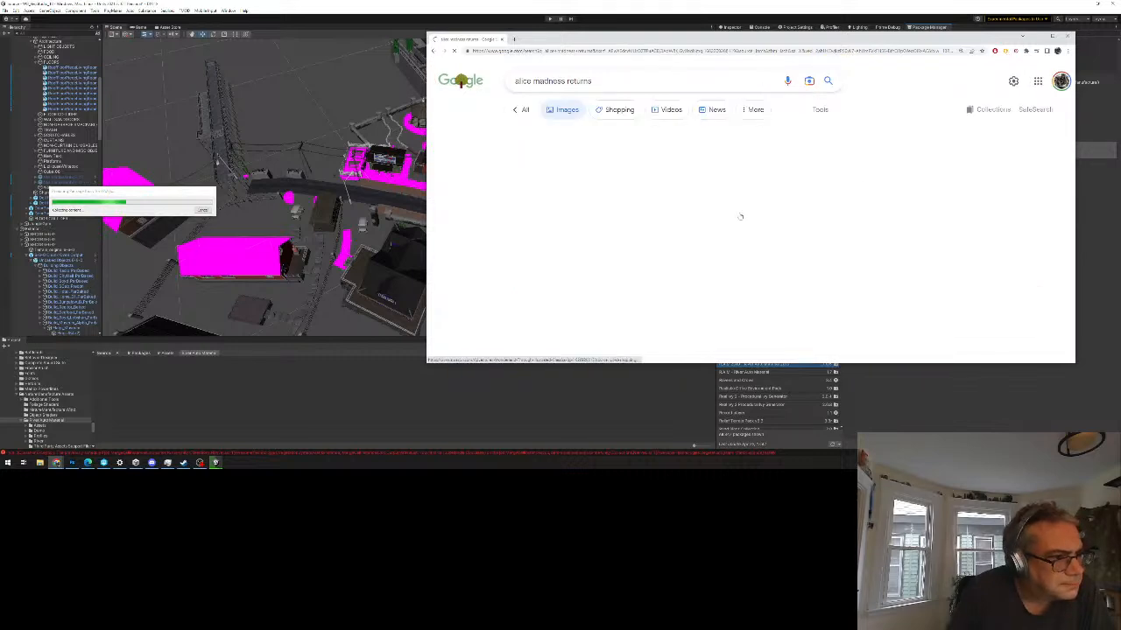
pyautogui.scroll(-3, 670, 249)
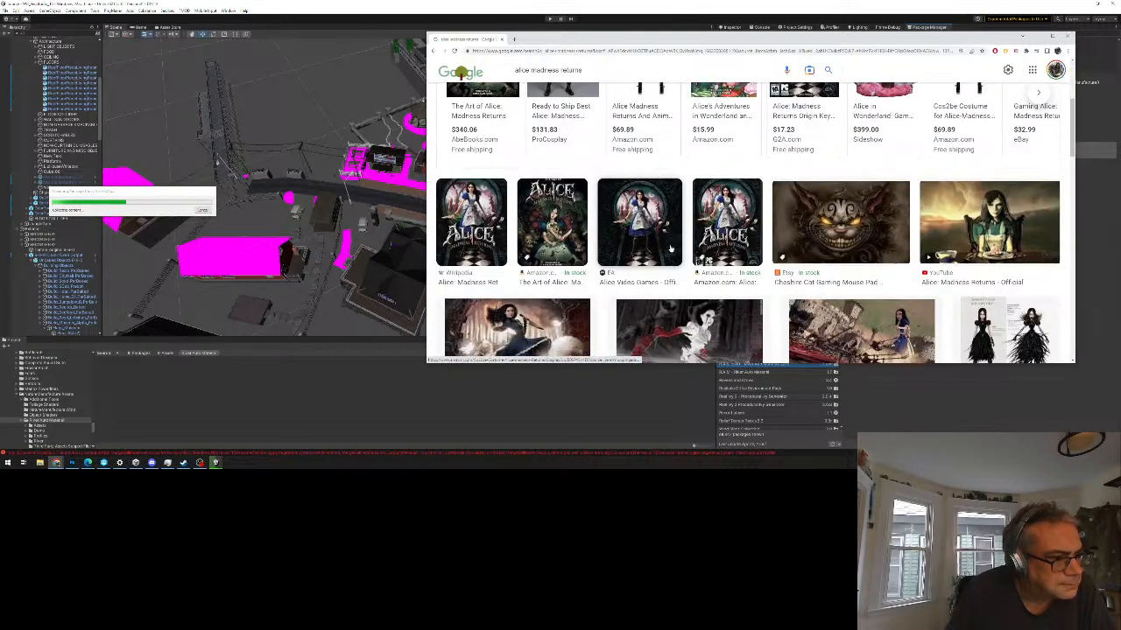
pyautogui.scroll(-2, 671, 250)
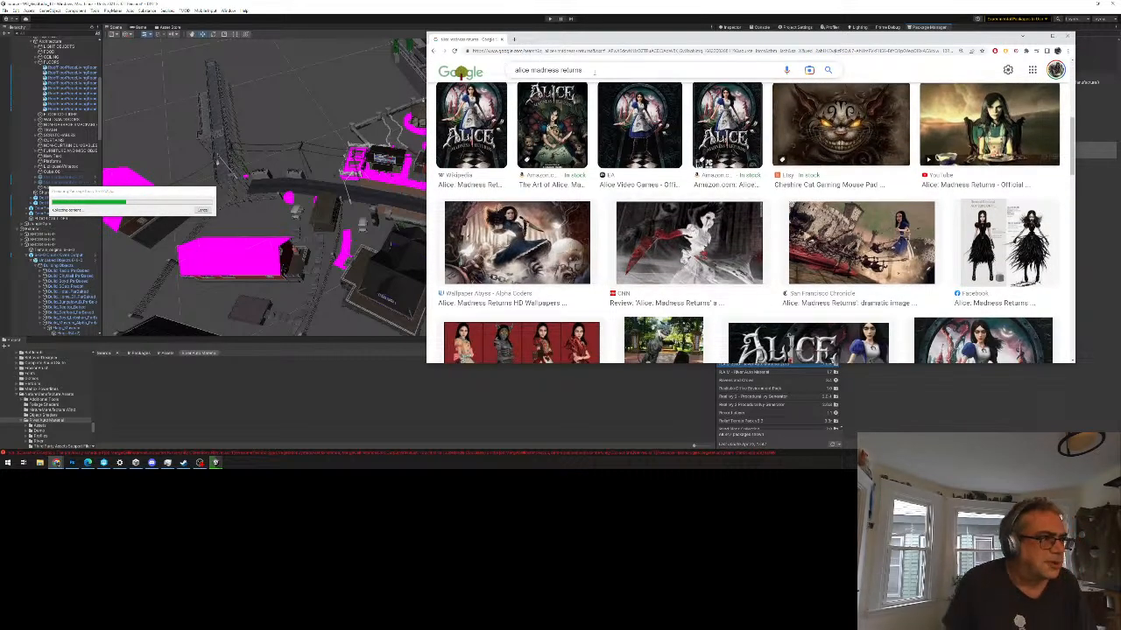
# Step: Refine the image search to "alice madness returns screenshot"
pyautogui.click(594, 72)
pyautogui.write('screenshot')
pyautogui.press('Return')
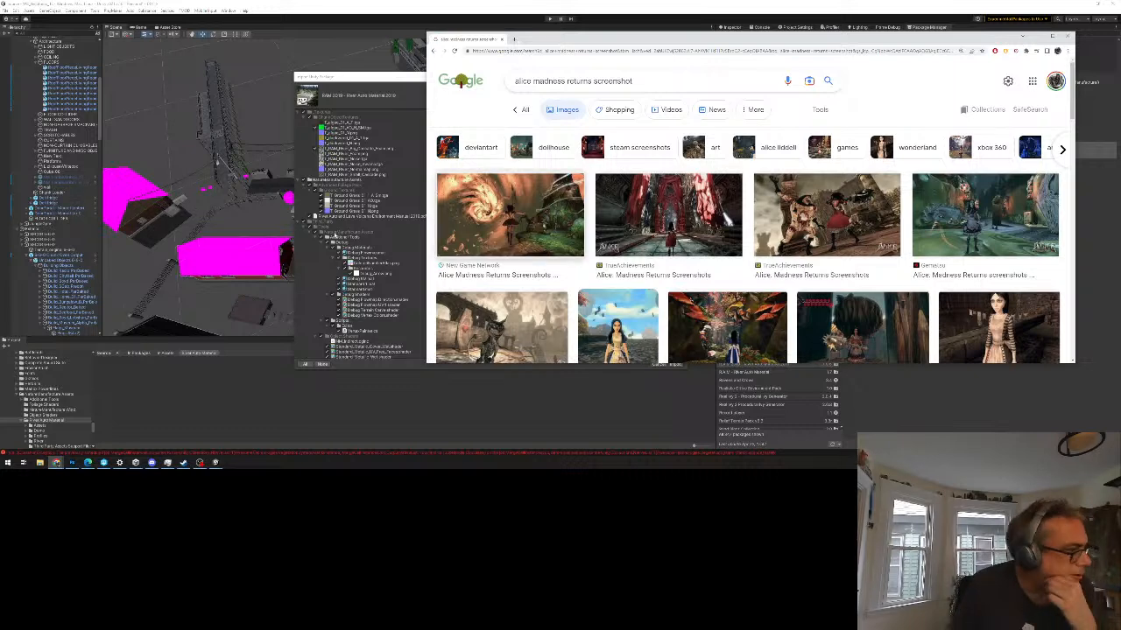
# Step: Switch back to Unity and import the listed files of the R.A.M 2019 - River Auto Material 2019 package
pyautogui.click(389, 81)
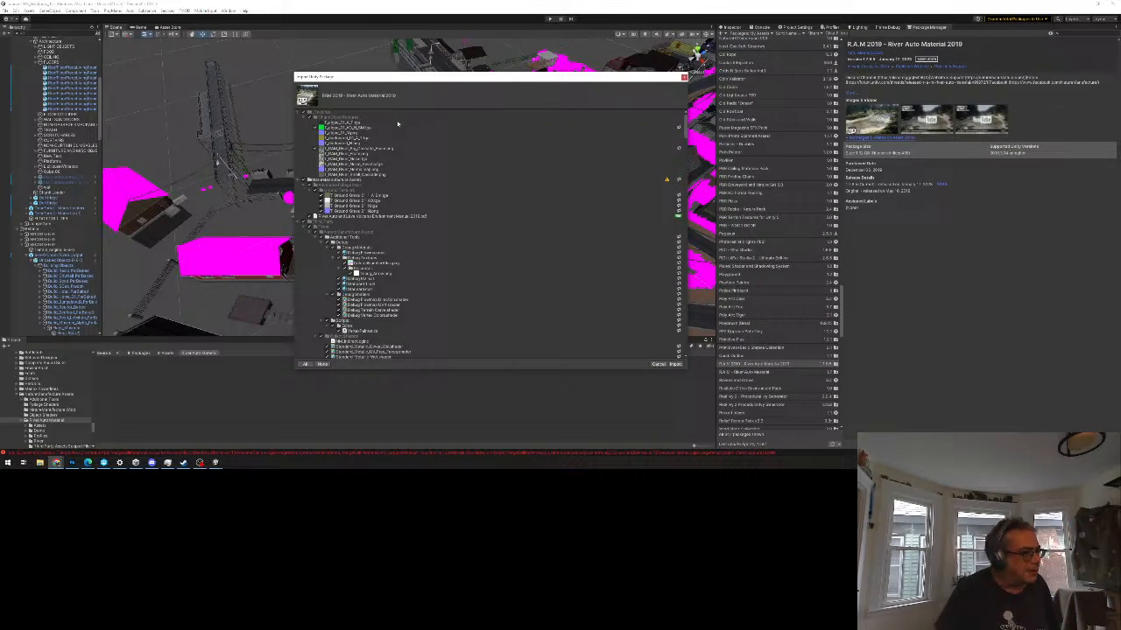
pyautogui.click(676, 366)
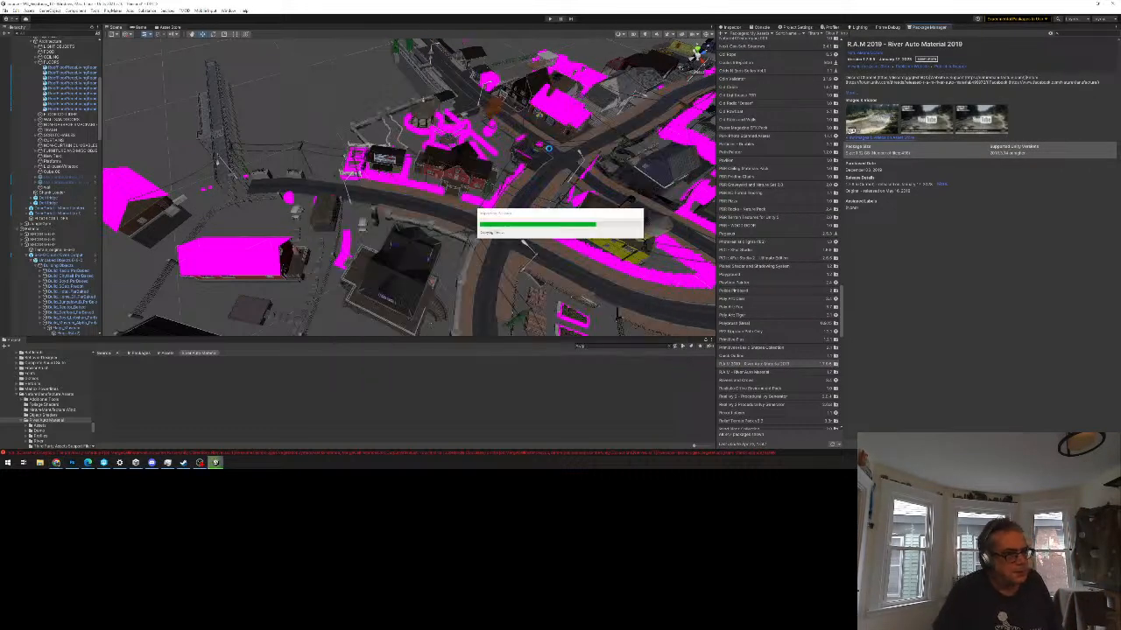
# Step: Switch to Chrome and preview the Alice: Madness Returns screenshots of the cat, the fiery vortex and the red-draped hall
pyautogui.hotkey('alt', 'Tab')
pyautogui.scroll(-1, 823, 263)
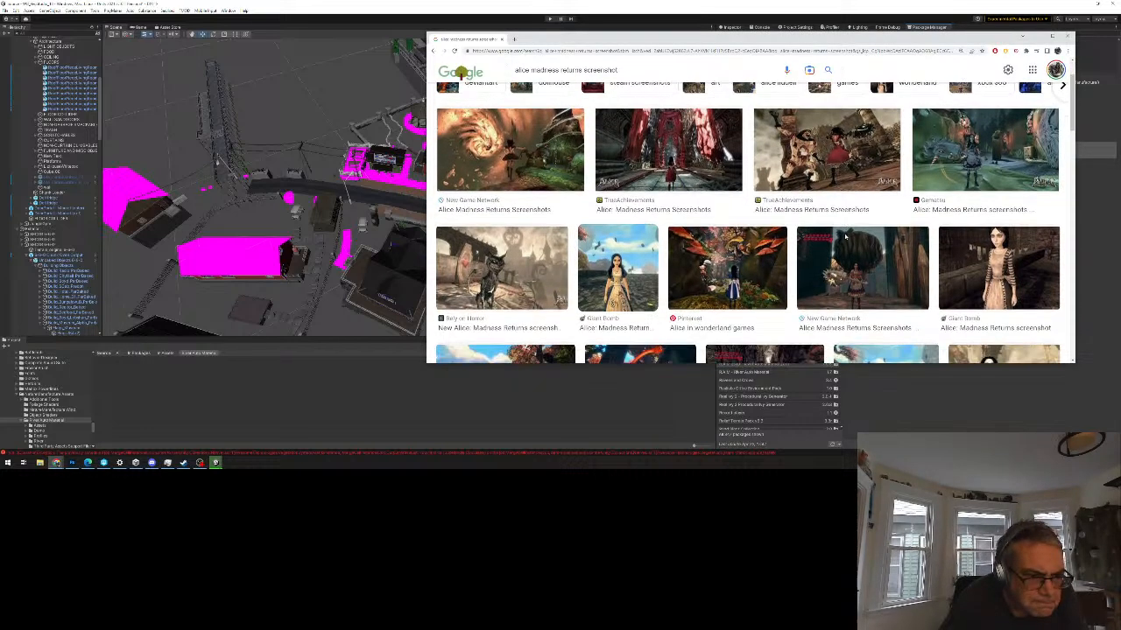
pyautogui.click(493, 278)
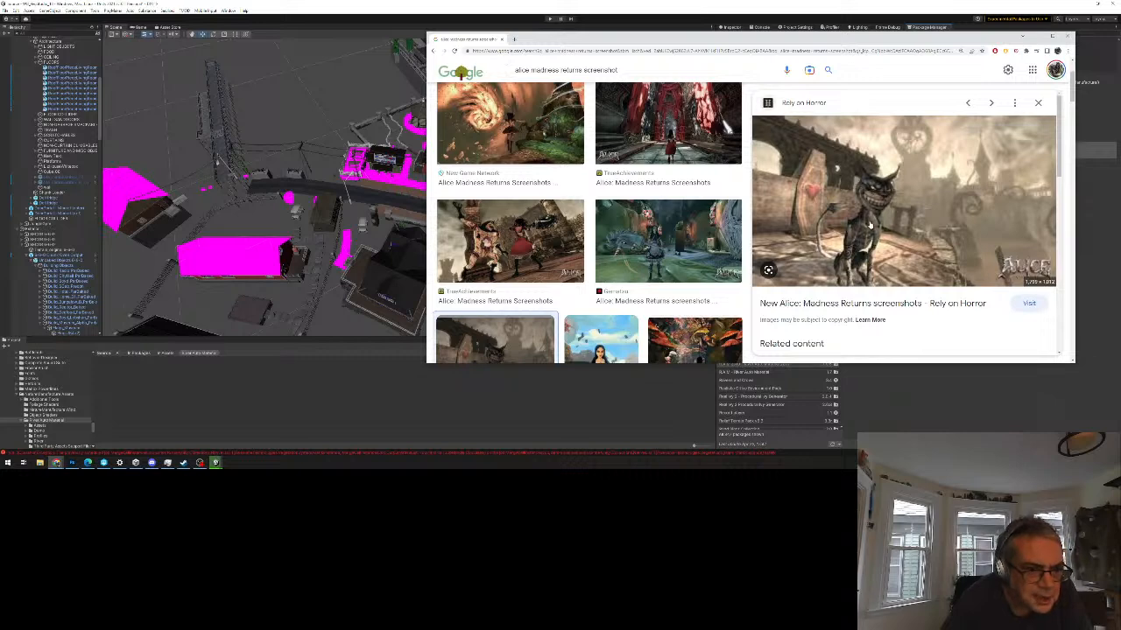
pyautogui.click(504, 140)
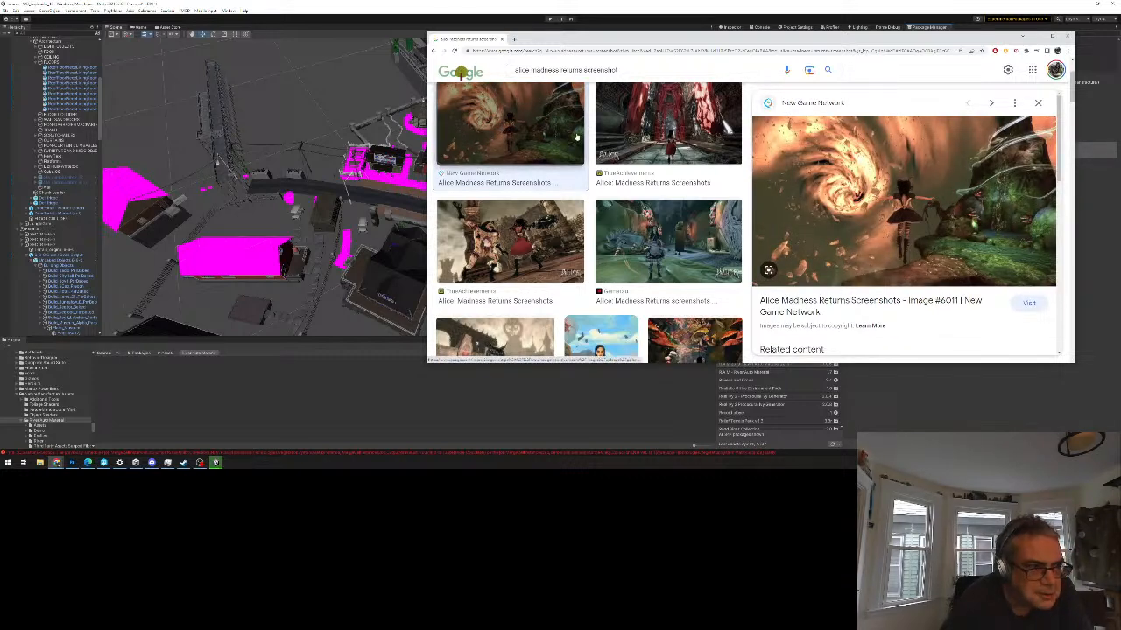
pyautogui.click(704, 182)
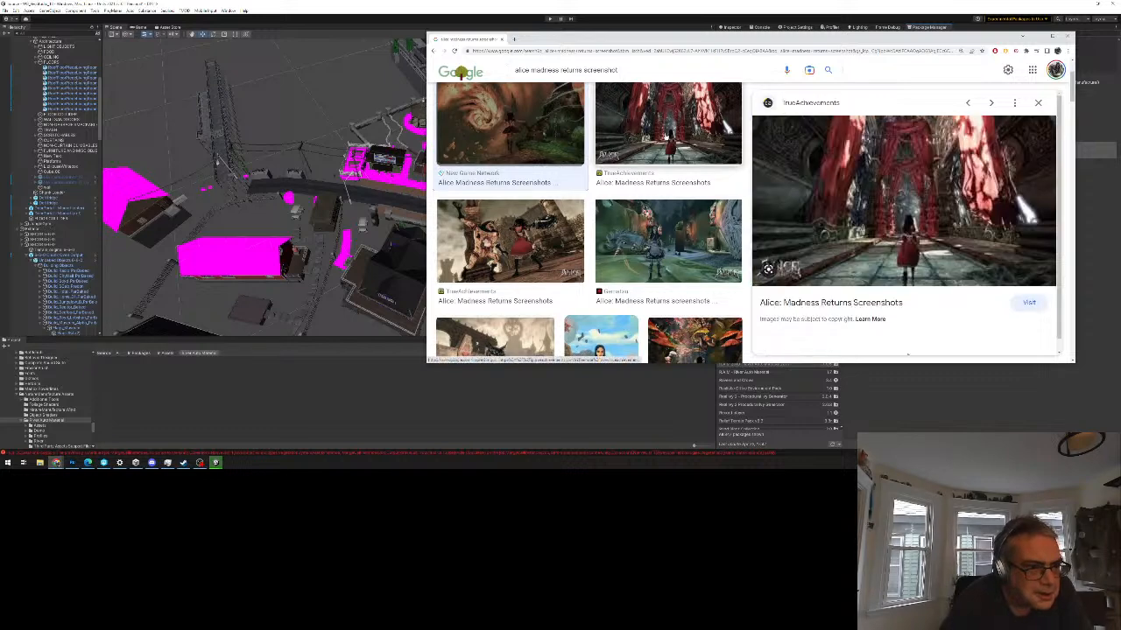
# Step: Browse further through the screenshot results and preview the DeviantArt "screenshot-04" and the Pinterest Vale of Tears images
pyautogui.scroll(-3, 670, 219)
pyautogui.scroll(-1, 664, 254)
pyautogui.click(663, 245)
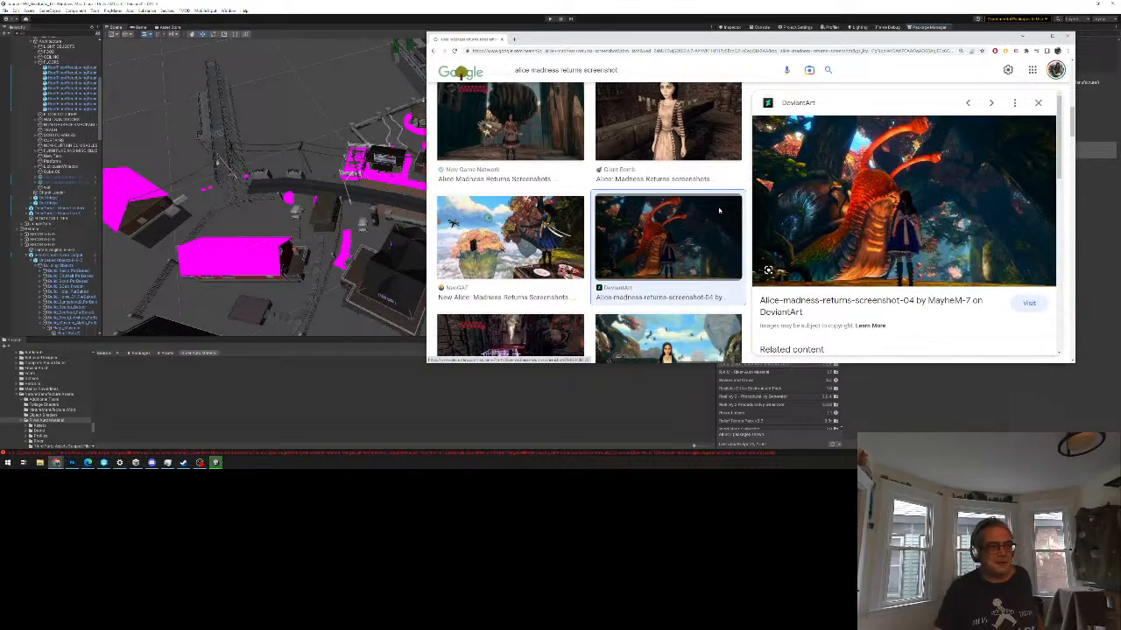
pyautogui.scroll(-2, 547, 251)
pyautogui.scroll(-10, 548, 251)
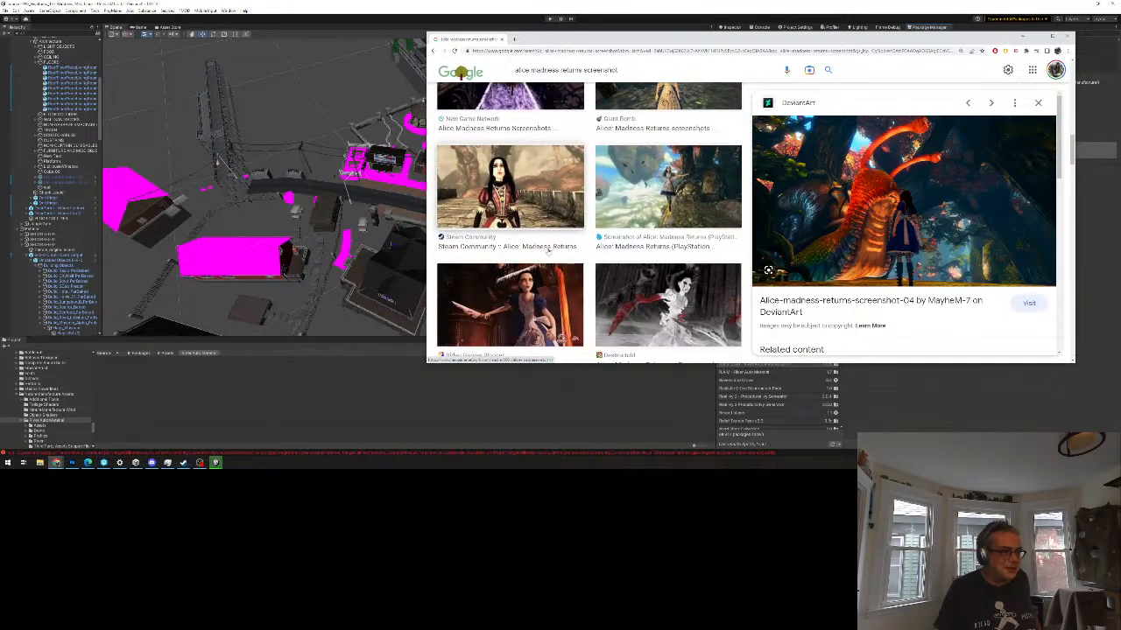
pyautogui.scroll(-4, 548, 251)
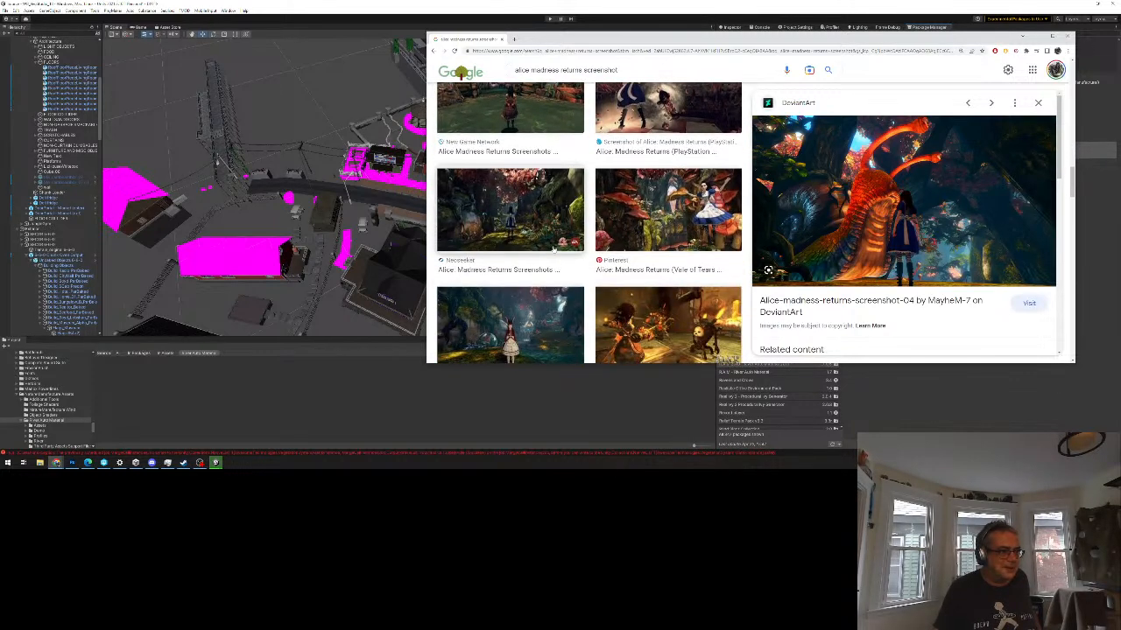
pyautogui.click(674, 214)
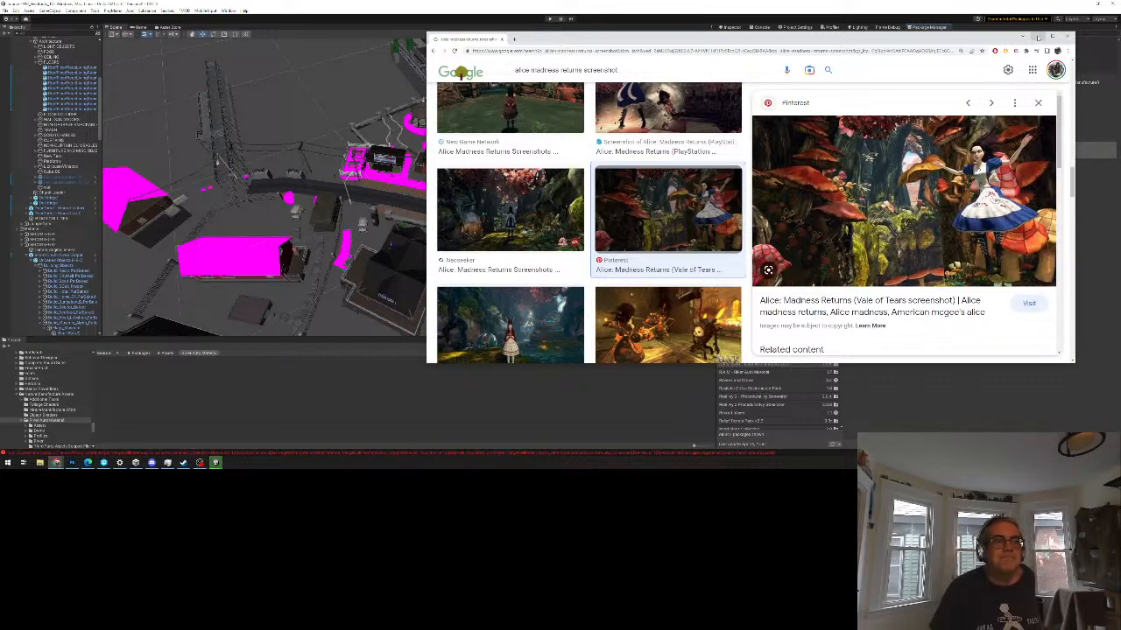
# Step: Switch to Unity and move the import progress window aside so it sits over the Hierarchy's edge
pyautogui.click(1039, 37)
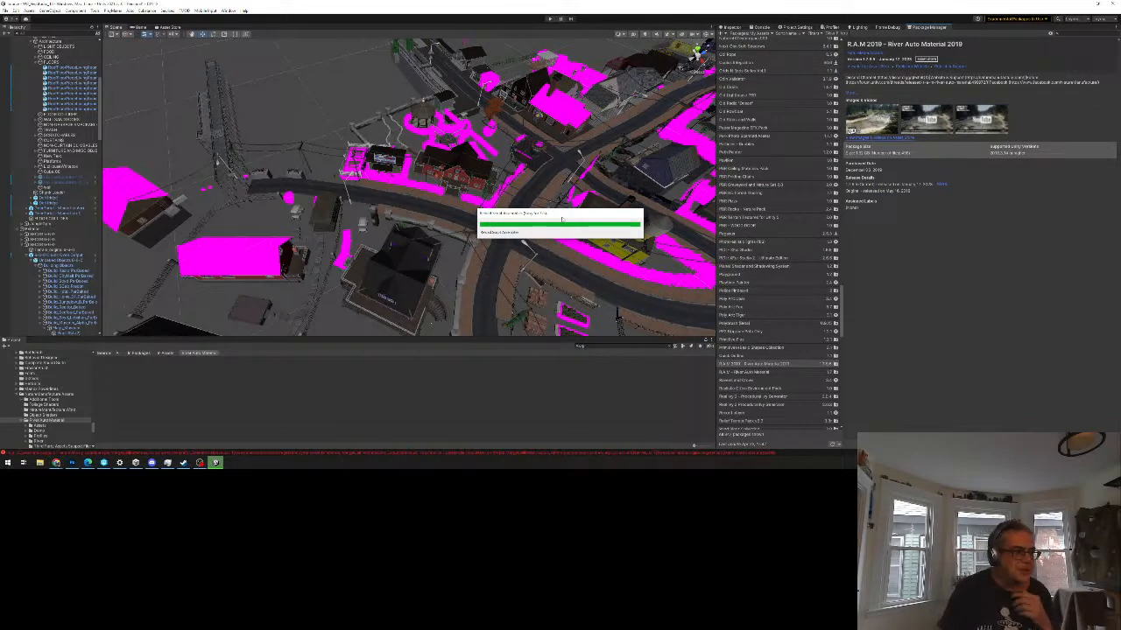
pyautogui.moveTo(563, 216); pyautogui.dragTo(145, 209)
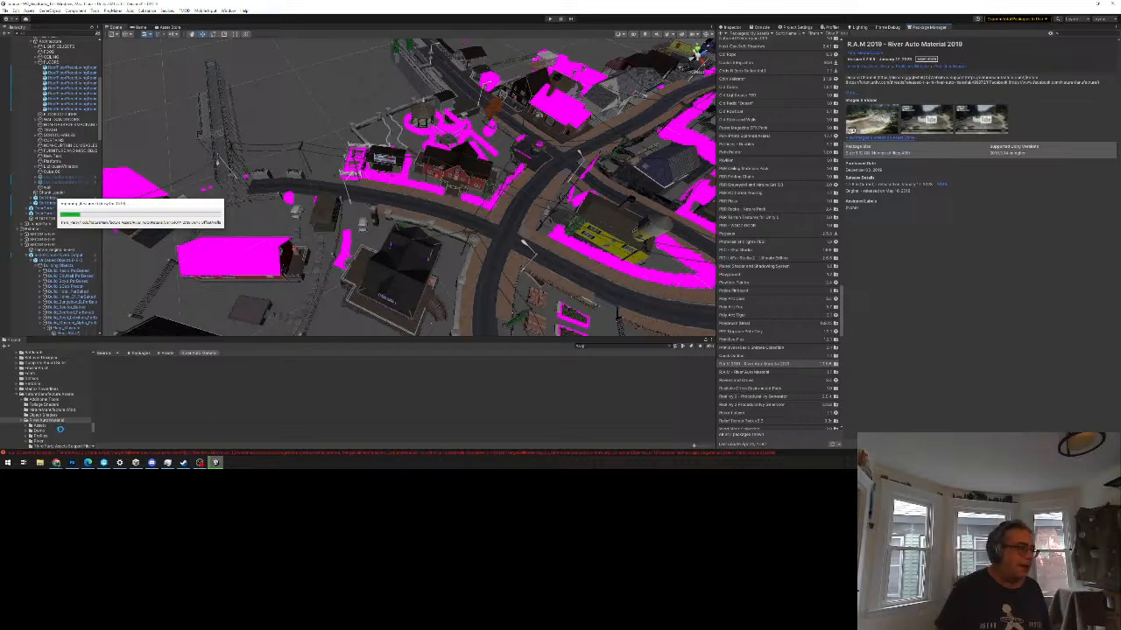
# Step: Switch to Chrome, move its window up the screen and enlarge it downward to show more image results
pyautogui.moveTo(56, 466)
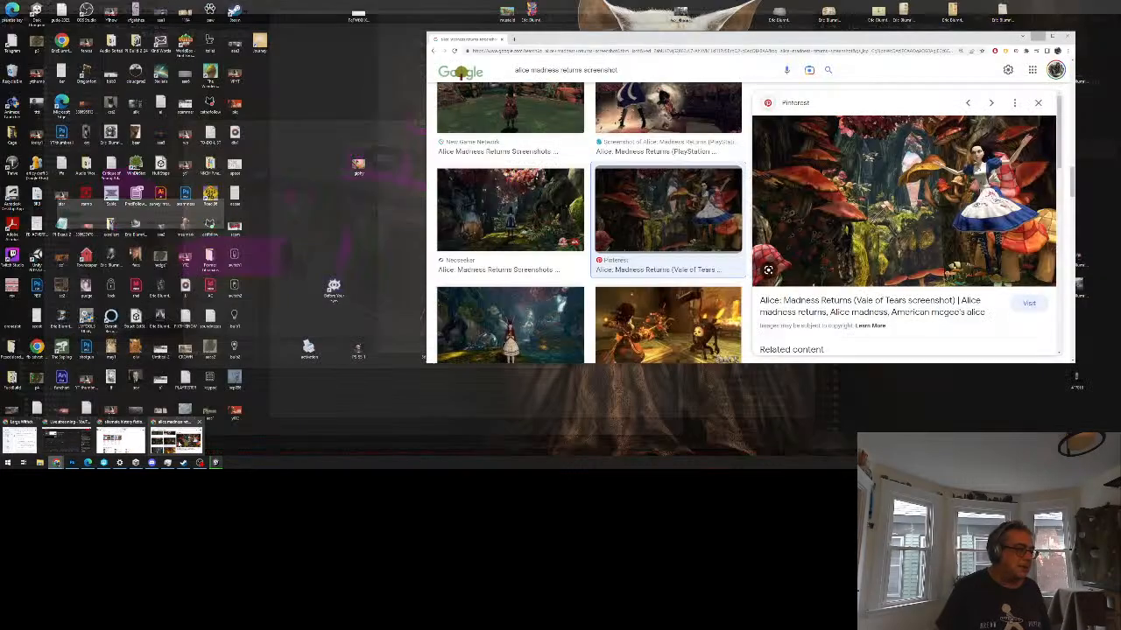
pyautogui.click(179, 442)
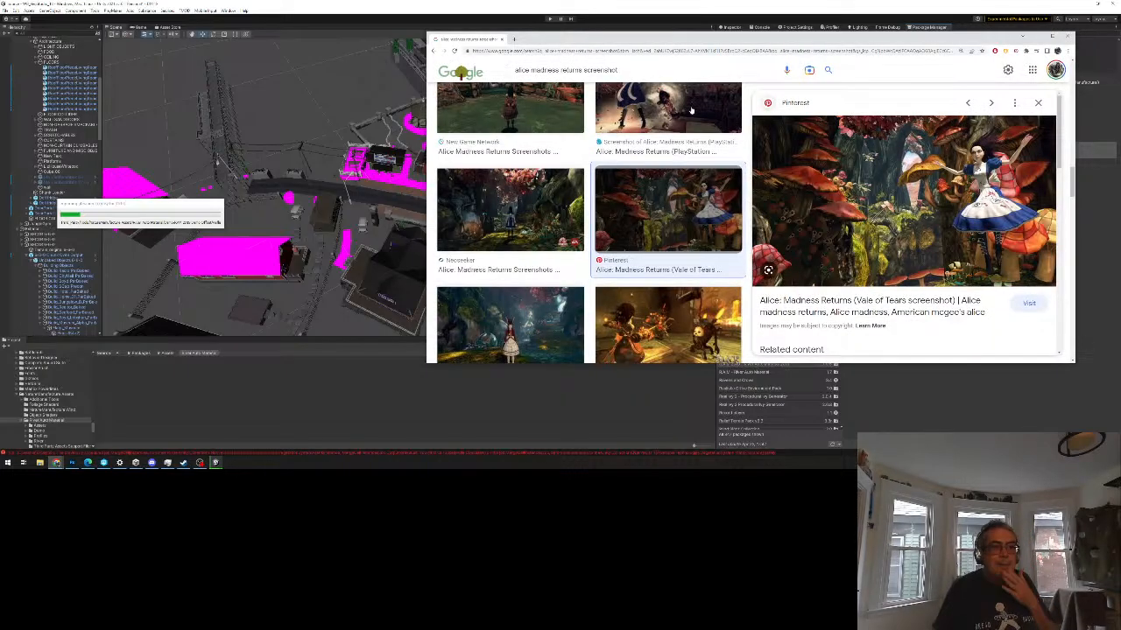
pyautogui.moveTo(768, 42); pyautogui.dragTo(759, 18)
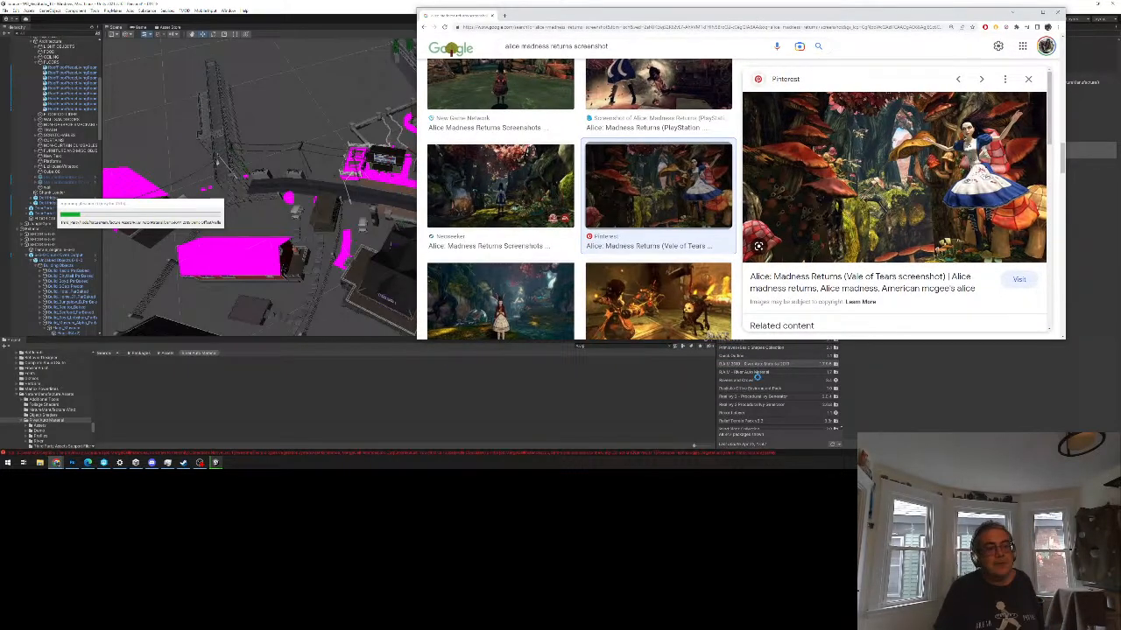
pyautogui.moveTo(771, 340); pyautogui.dragTo(772, 444)
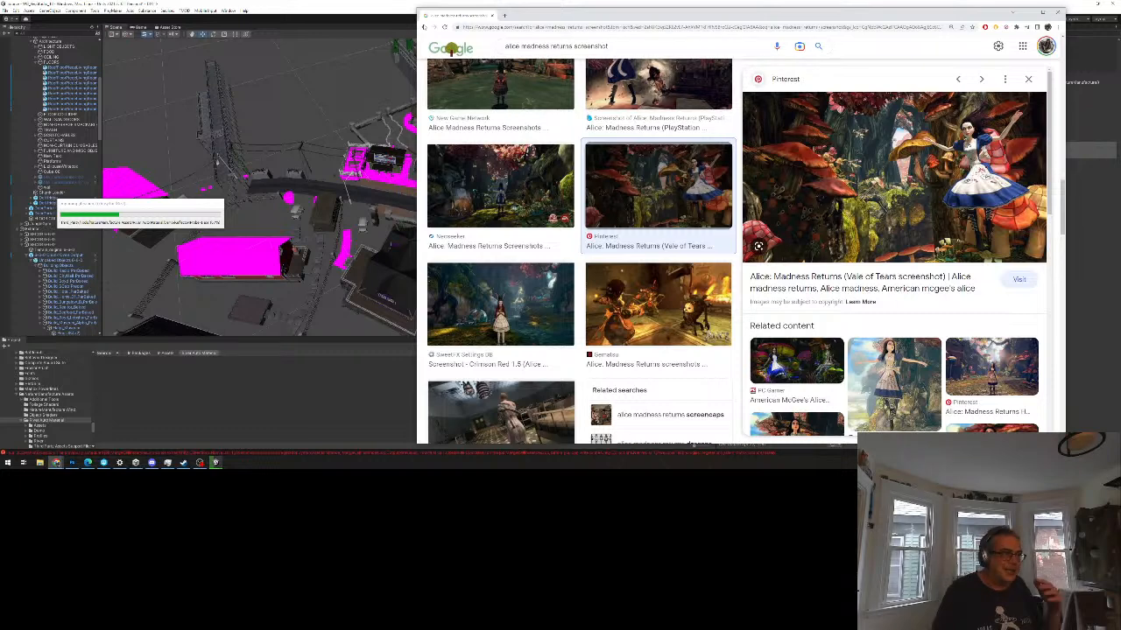
# Step: Go back through the screenshot previews to the earlier "alice madness returns" image results
pyautogui.click(425, 27)
pyautogui.click(424, 27)
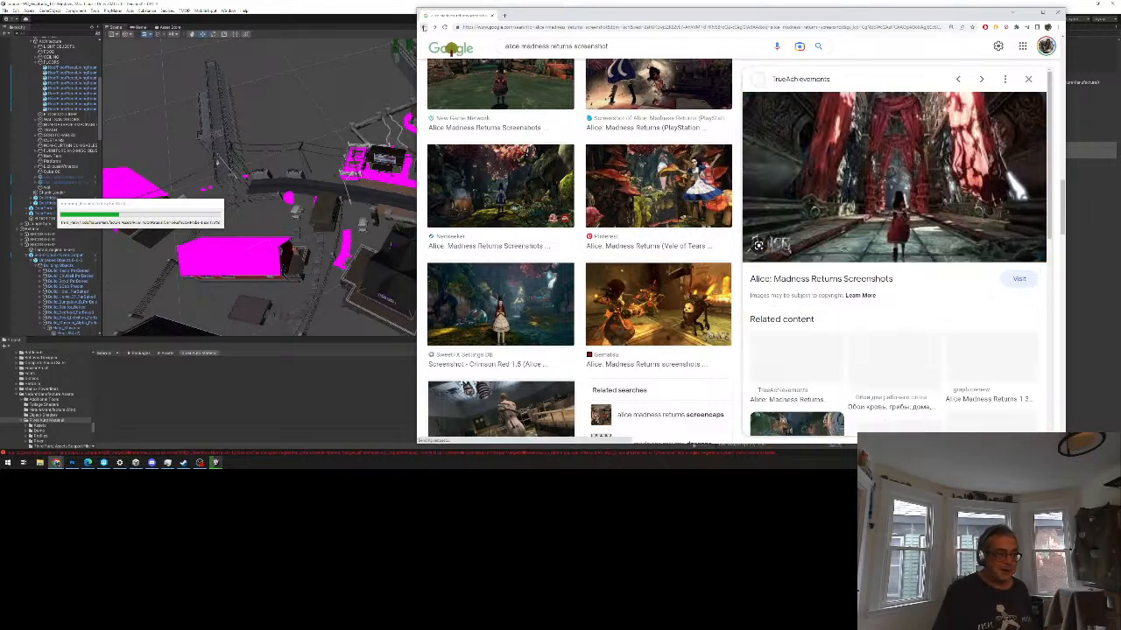
pyautogui.click(424, 27)
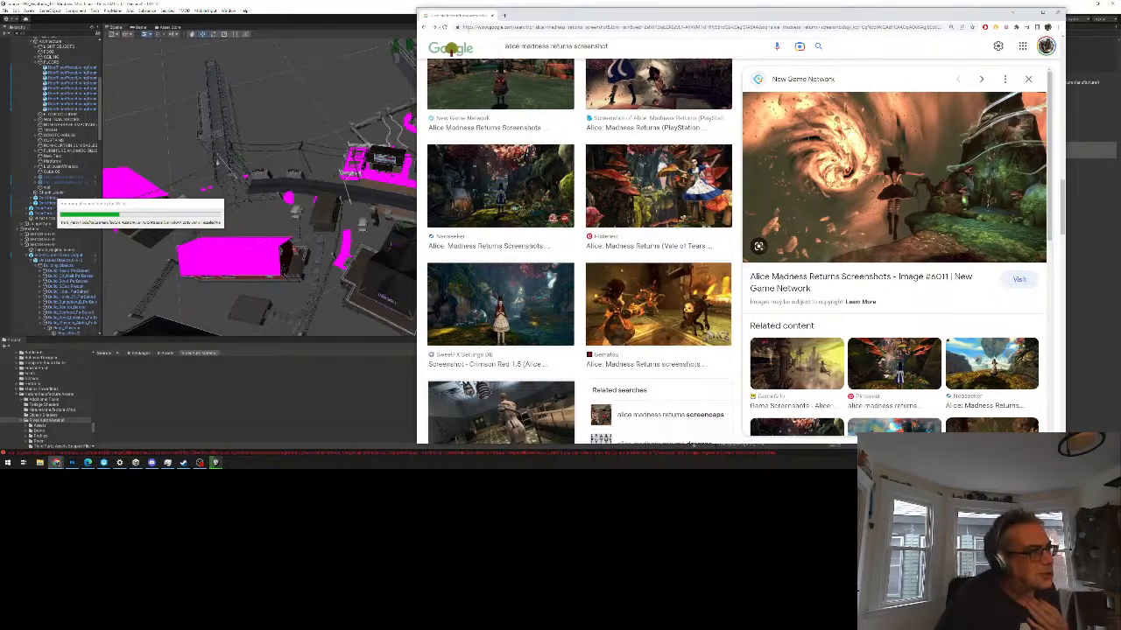
pyautogui.click(424, 27)
pyautogui.click(423, 27)
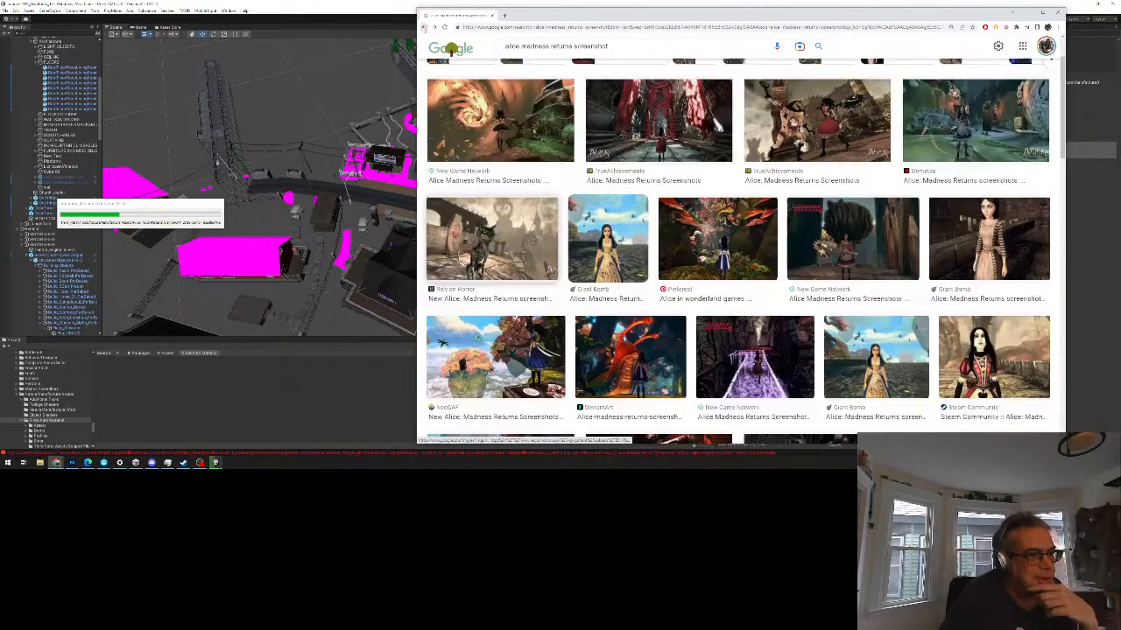
pyautogui.click(423, 28)
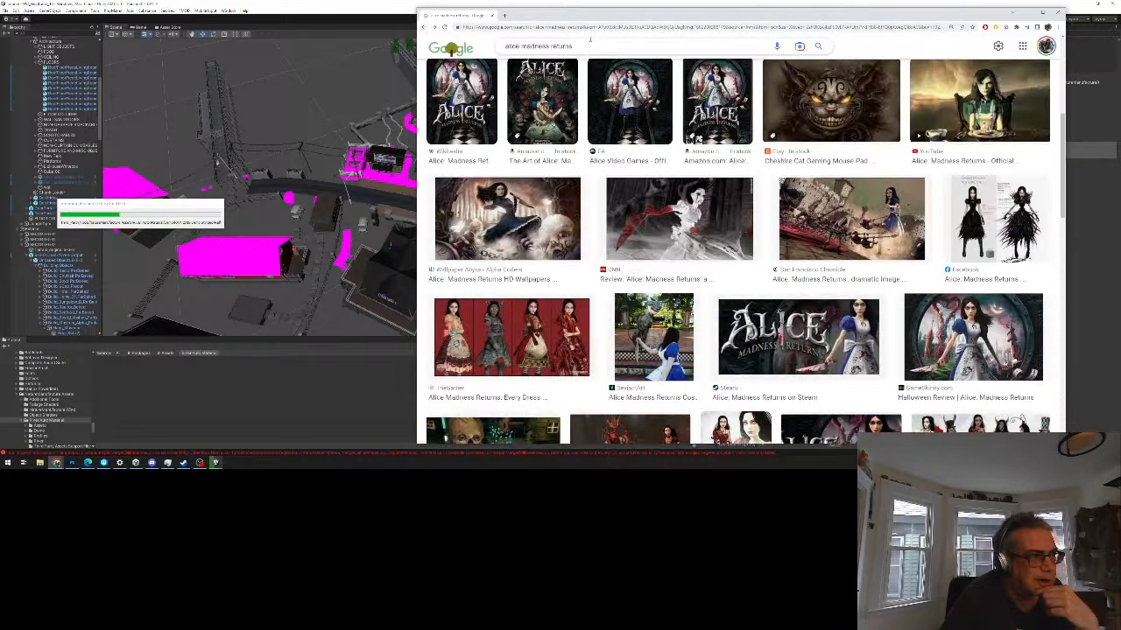
# Step: Replace the image search with "scrapland screenshots"
pyautogui.moveTo(588, 47); pyautogui.dragTo(494, 44)
pyautogui.write('scra')
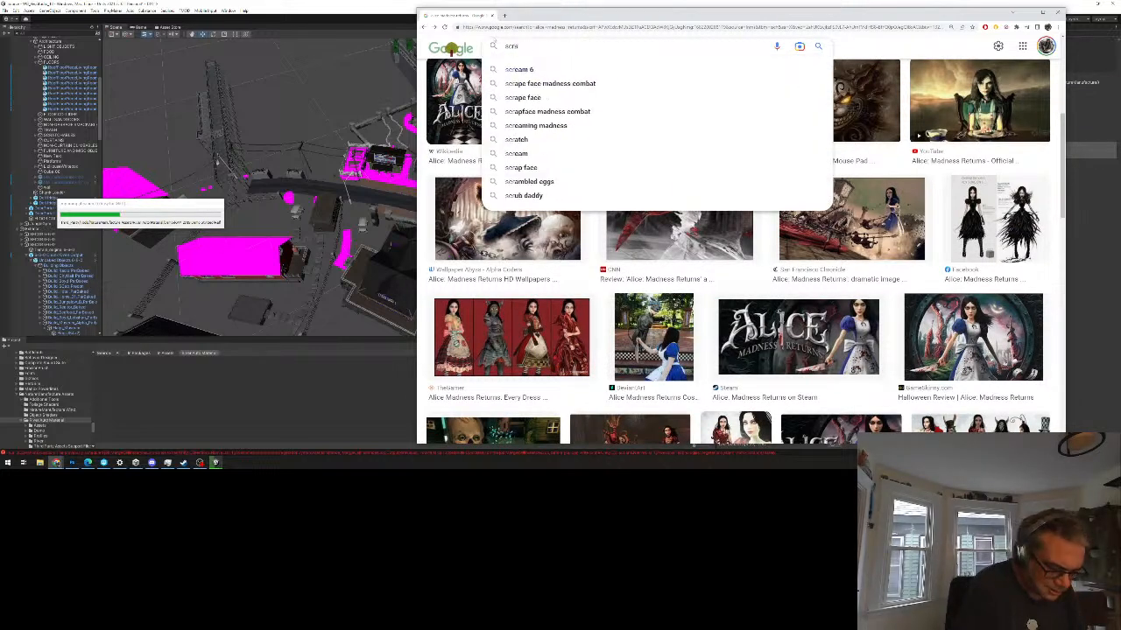
pyautogui.write('pland screenshots')
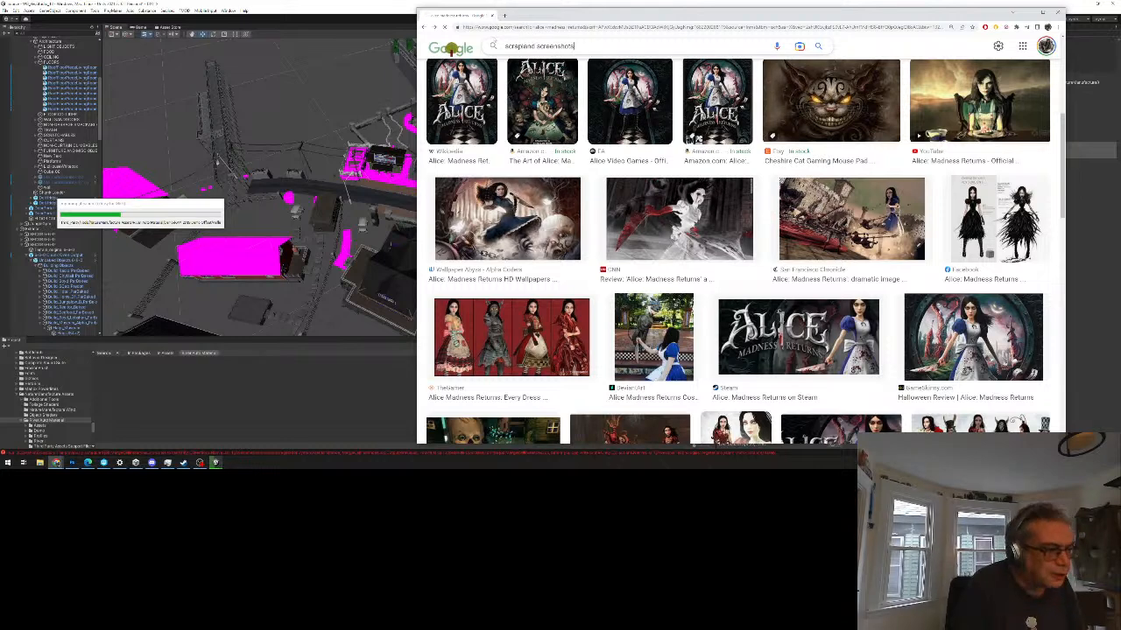
pyautogui.press('Return')
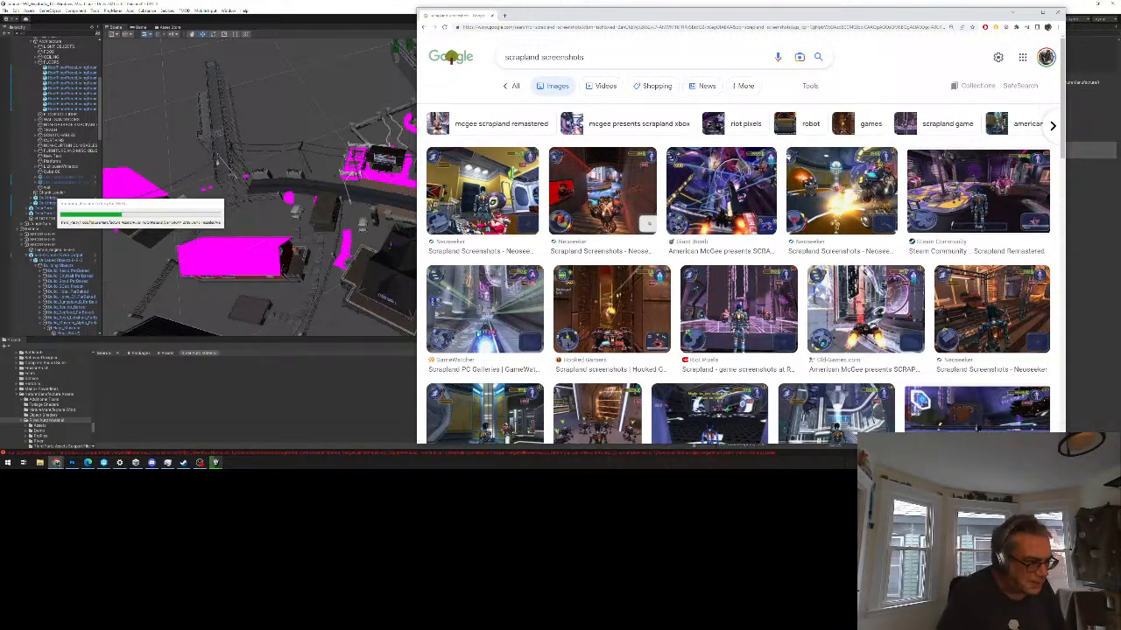
# Step: Browse the Scrapland screenshot results for the look of the game's interiors, characters and vehicles
pyautogui.scroll(-4, 668, 331)
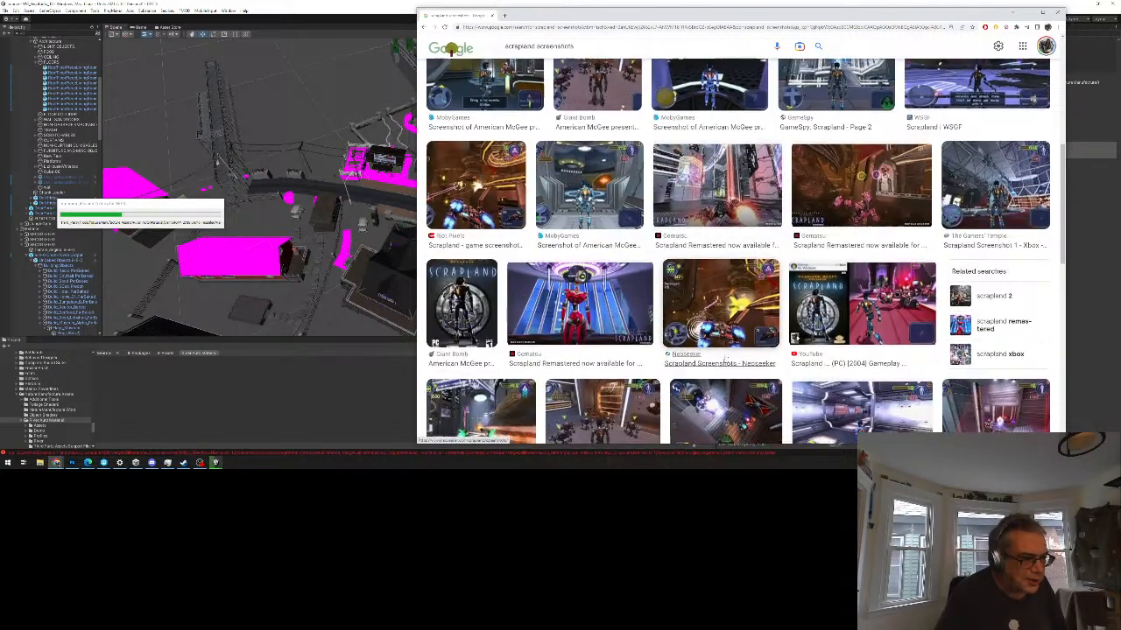
pyautogui.scroll(-3, 725, 359)
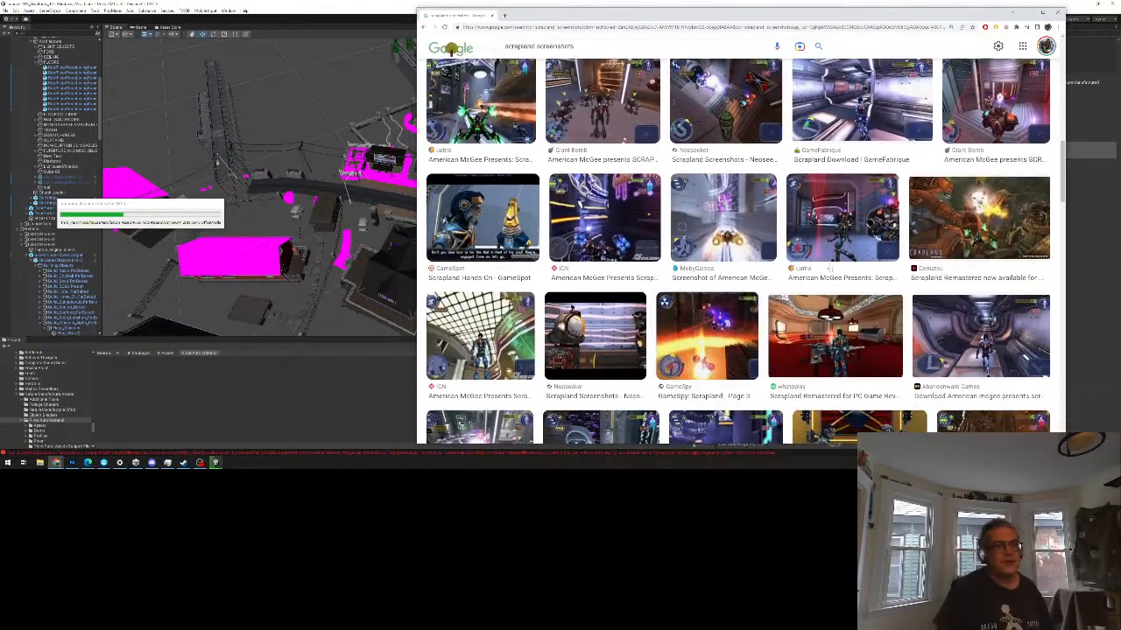
pyautogui.scroll(-2, 592, 316)
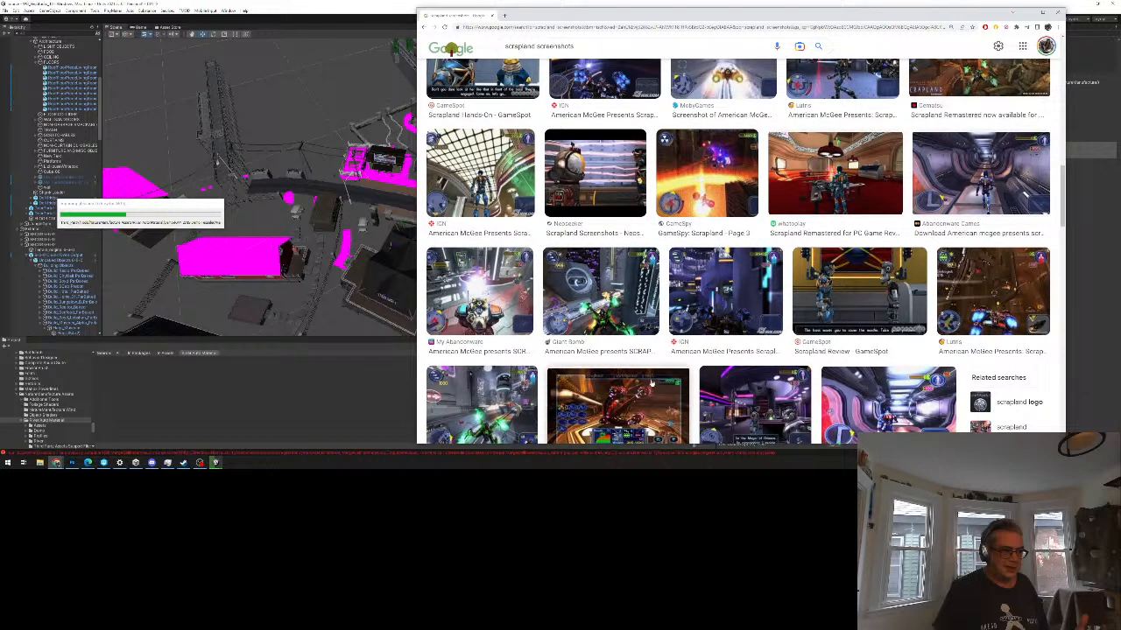
pyautogui.scroll(-1, 653, 385)
pyautogui.scroll(-3, 654, 385)
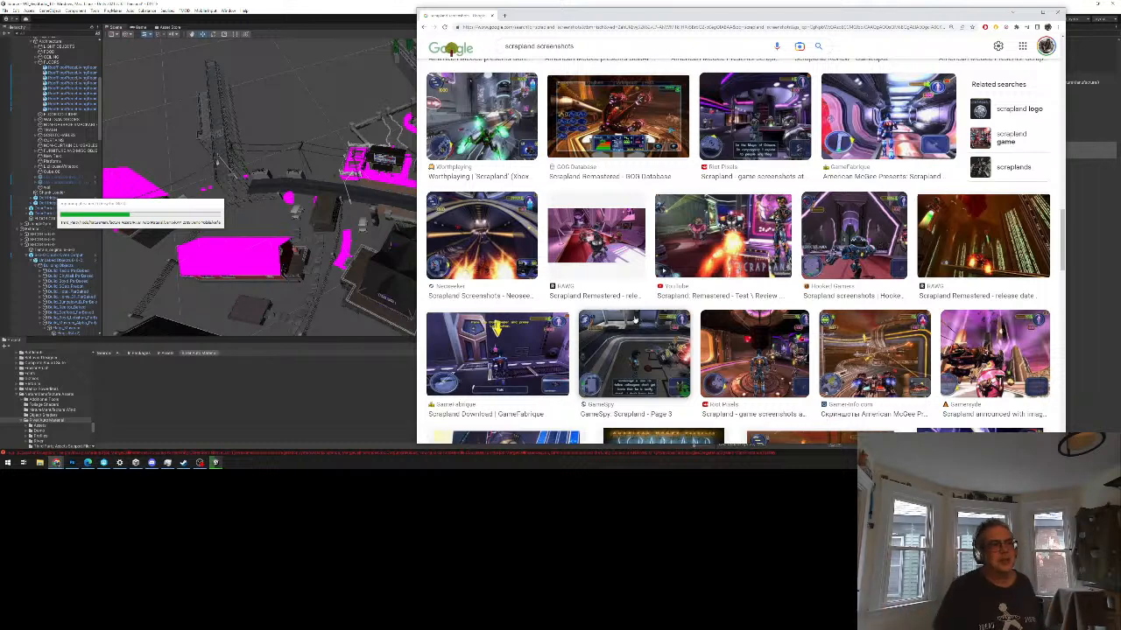
pyautogui.scroll(-4, 648, 376)
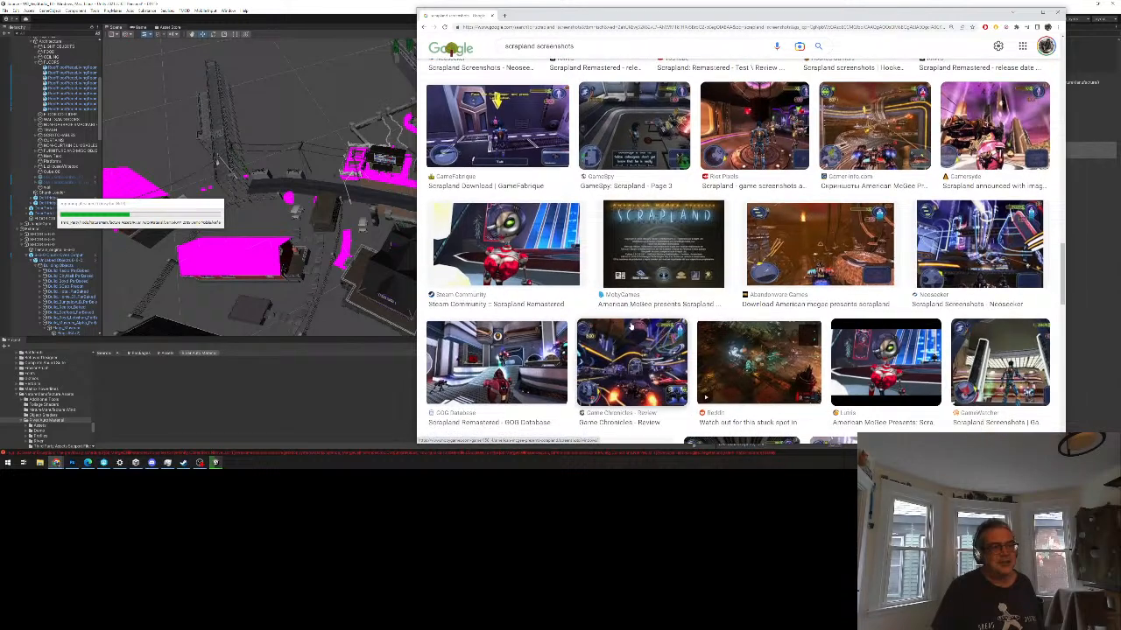
pyautogui.scroll(-2, 630, 326)
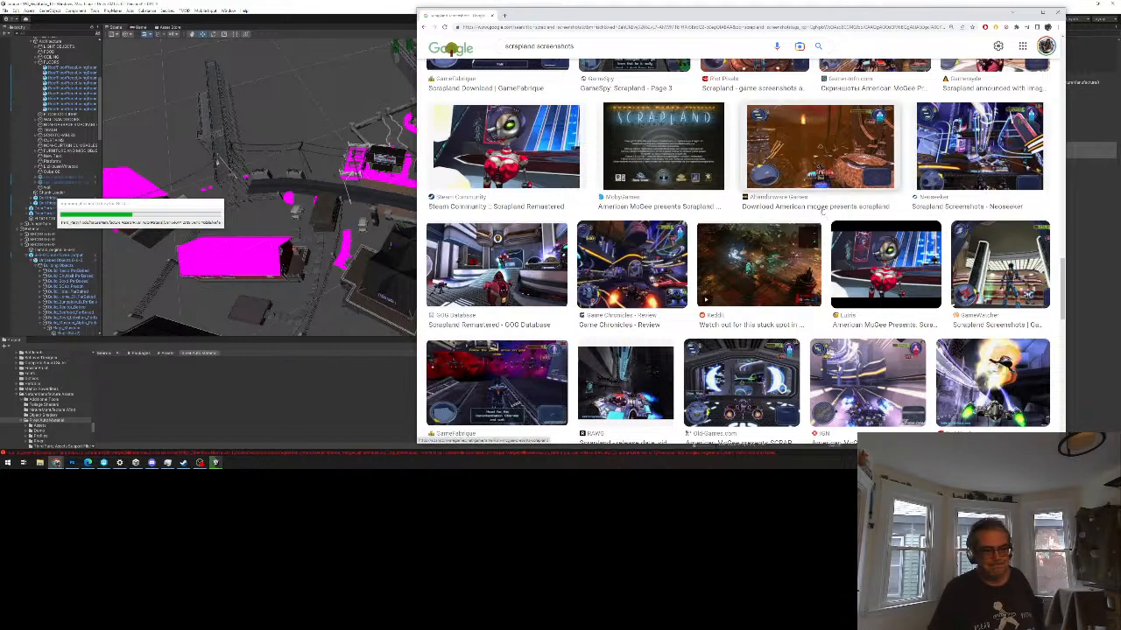
pyautogui.scroll(15, 823, 210)
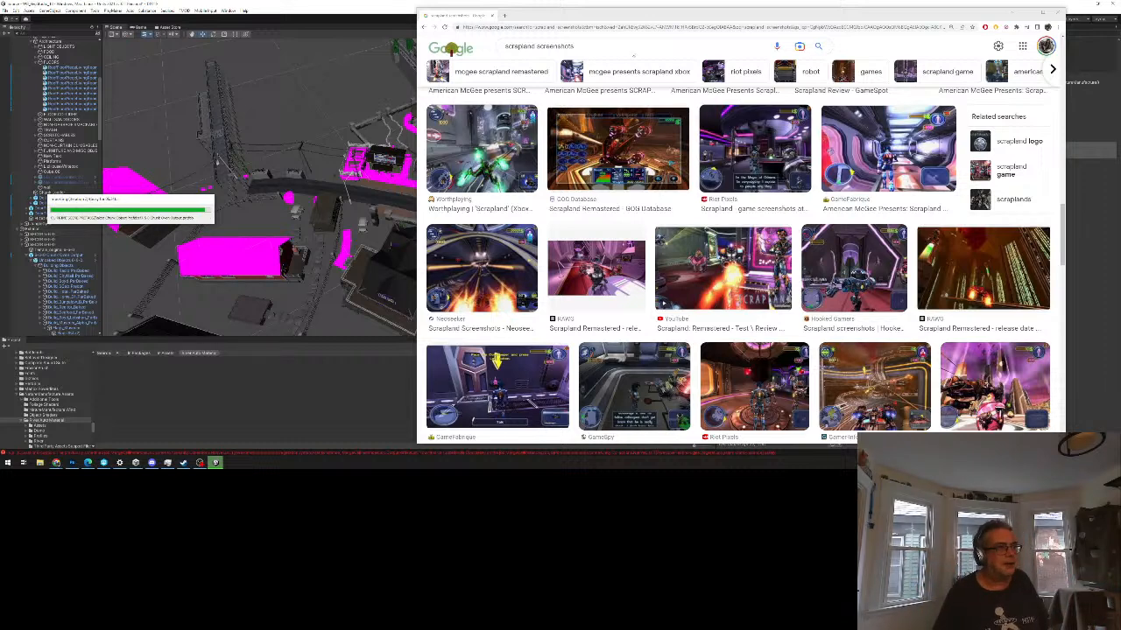
# Step: Switch back to Unity and close The Vegetation Engine window
pyautogui.moveTo(528, 15); pyautogui.dragTo(535, 15)
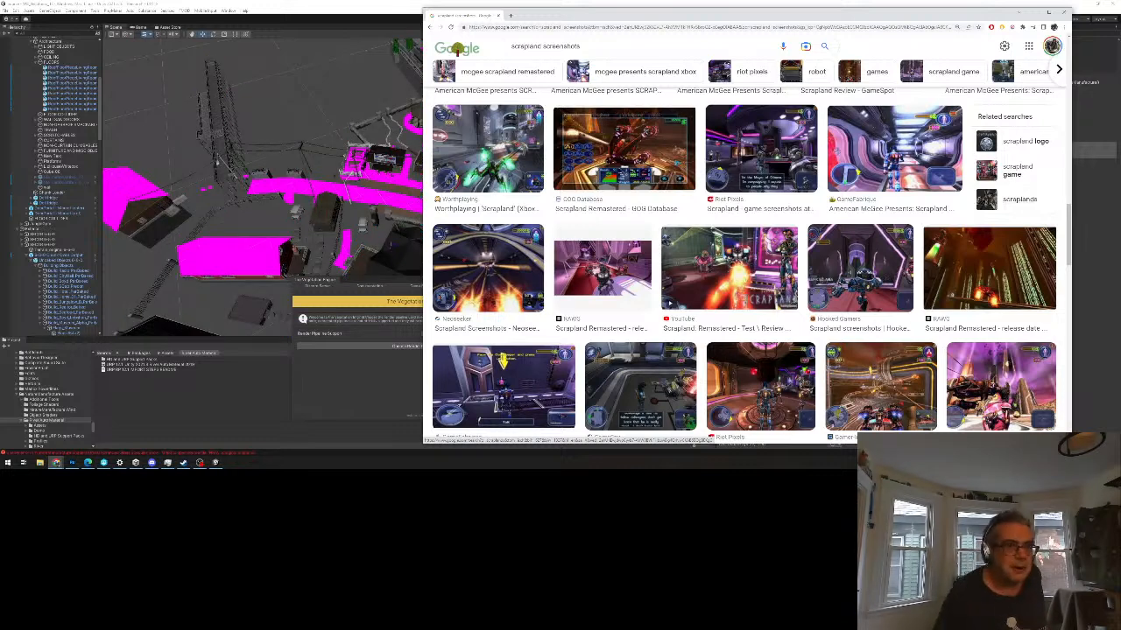
pyautogui.click(1033, 14)
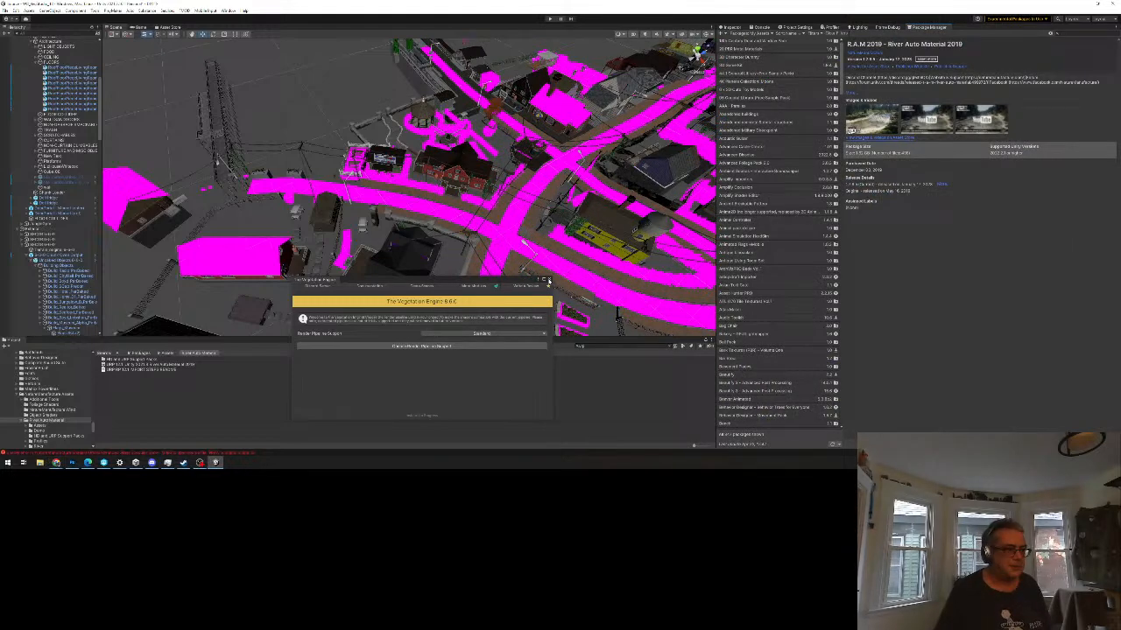
pyautogui.click(548, 280)
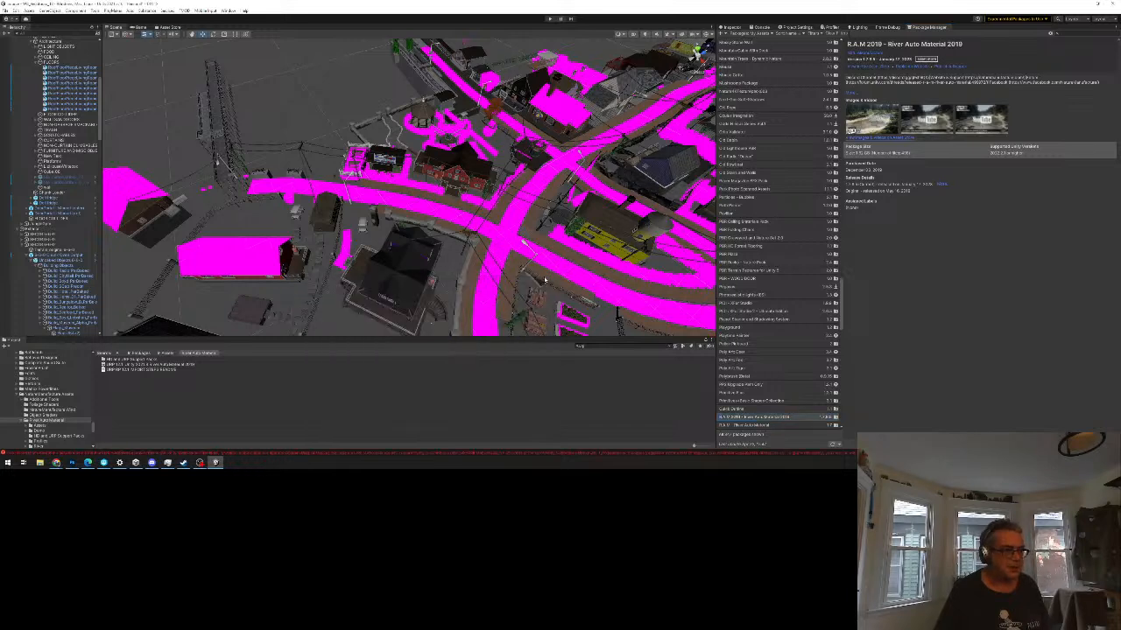
# Step: Open the URP support package for River Auto Material 2019 from the project files, review its contents and import it
pyautogui.click(416, 257)
pyautogui.keyDown('alt'); pyautogui.moveTo(420, 270); pyautogui.dragTo(347, 284); pyautogui.keyUp('alt')
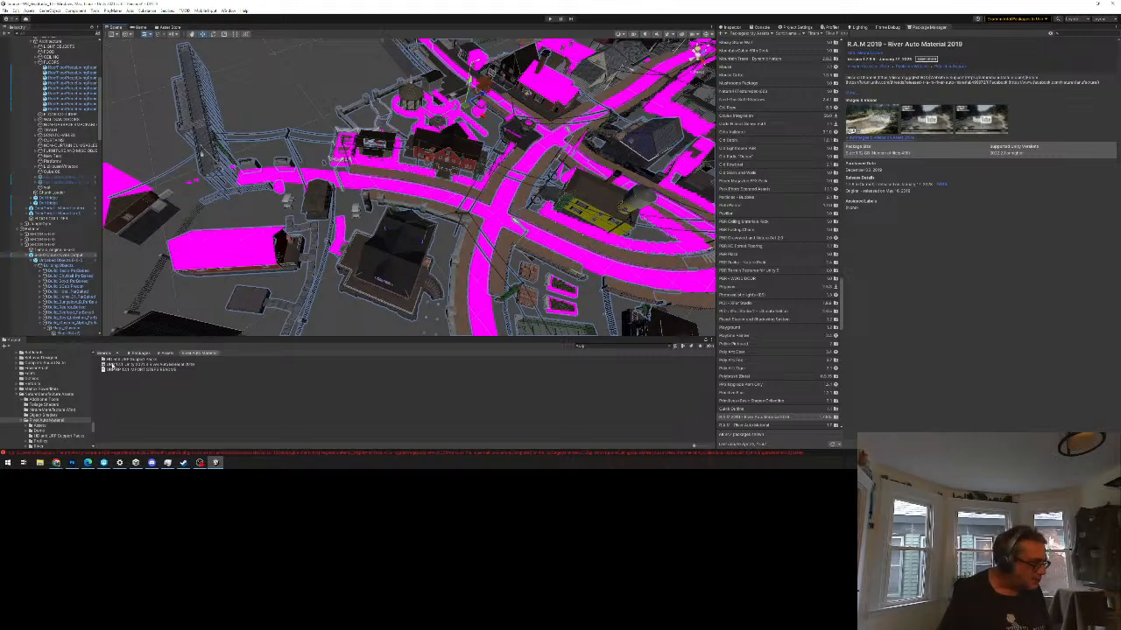
pyautogui.doubleClick(131, 363)
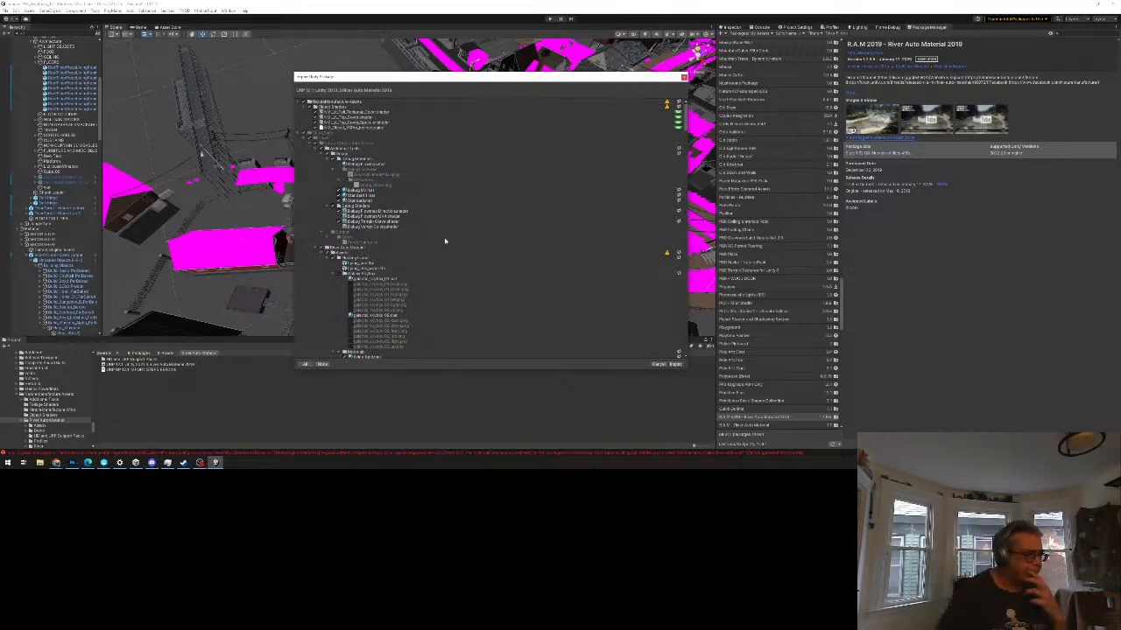
pyautogui.scroll(-5, 567, 270)
pyautogui.moveTo(685, 140); pyautogui.dragTo(689, 371)
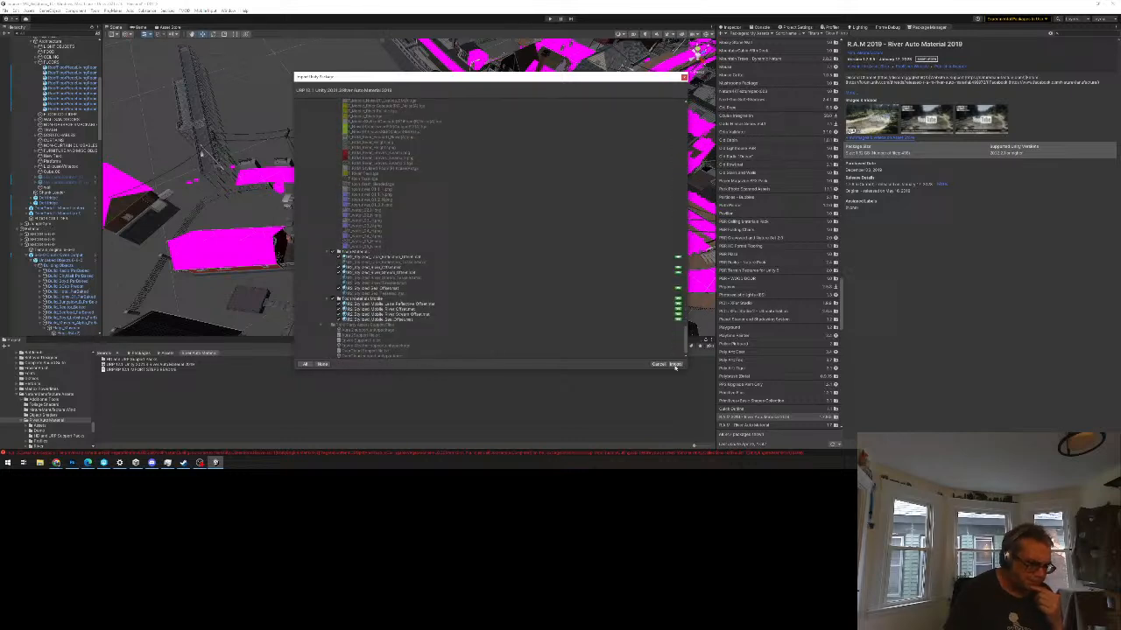
pyautogui.click(675, 365)
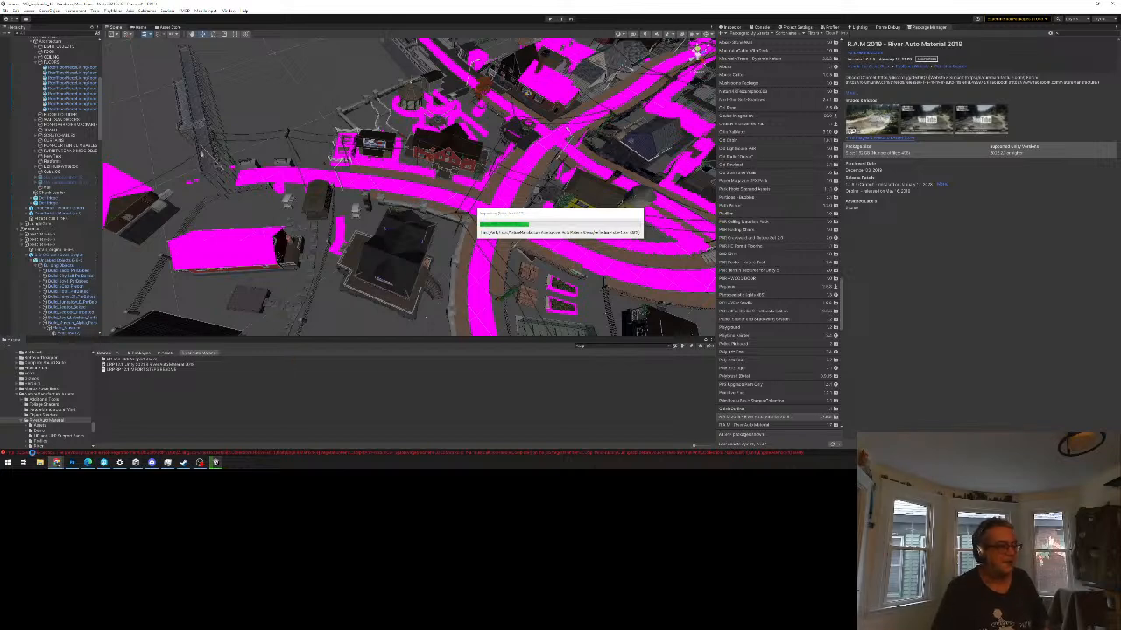
# Step: Switch to Chrome and search images for "male member of the eurthmics"
pyautogui.moveTo(48, 449)
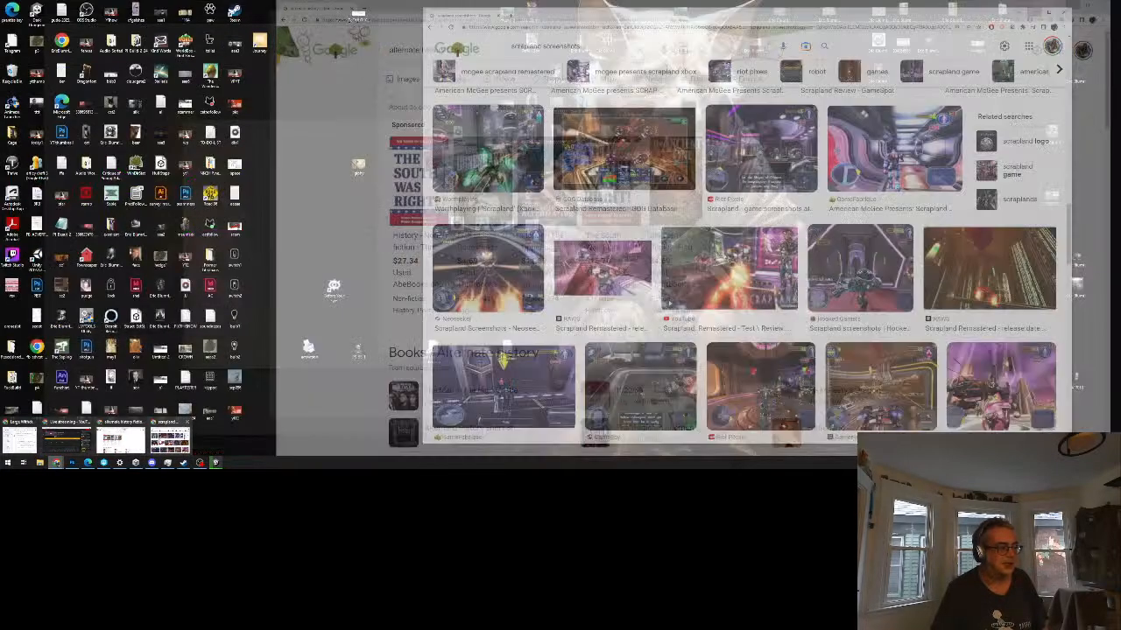
pyautogui.click(164, 442)
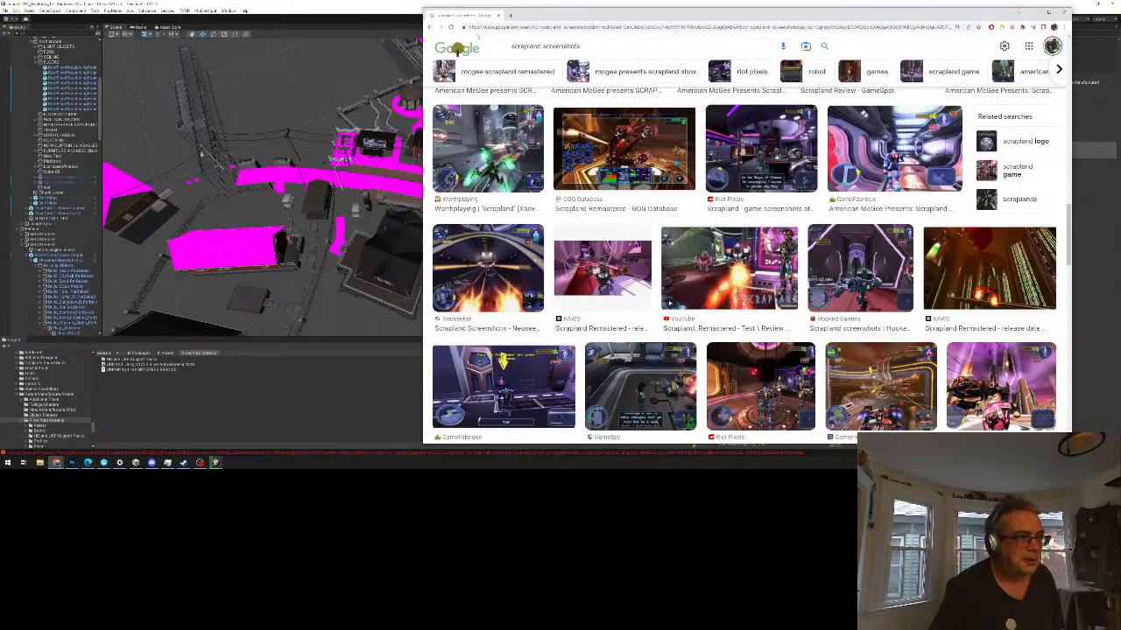
pyautogui.hotkey('ctrl', 'a')
pyautogui.write('male memb')
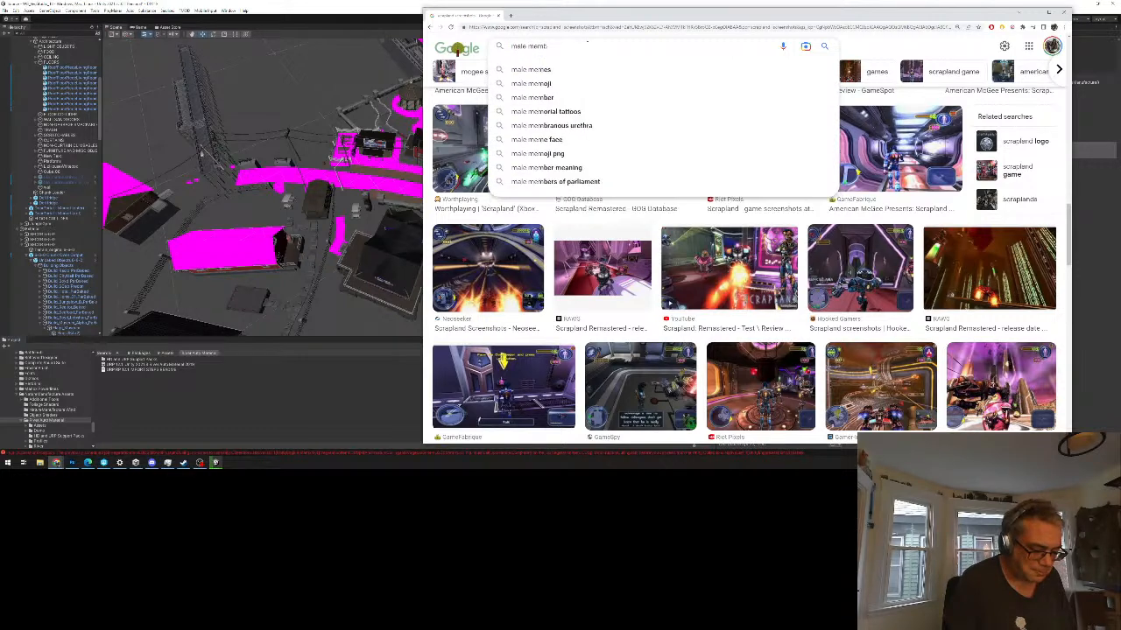
pyautogui.write('er of the eur')
pyautogui.write('thmics')
pyautogui.press('Return')
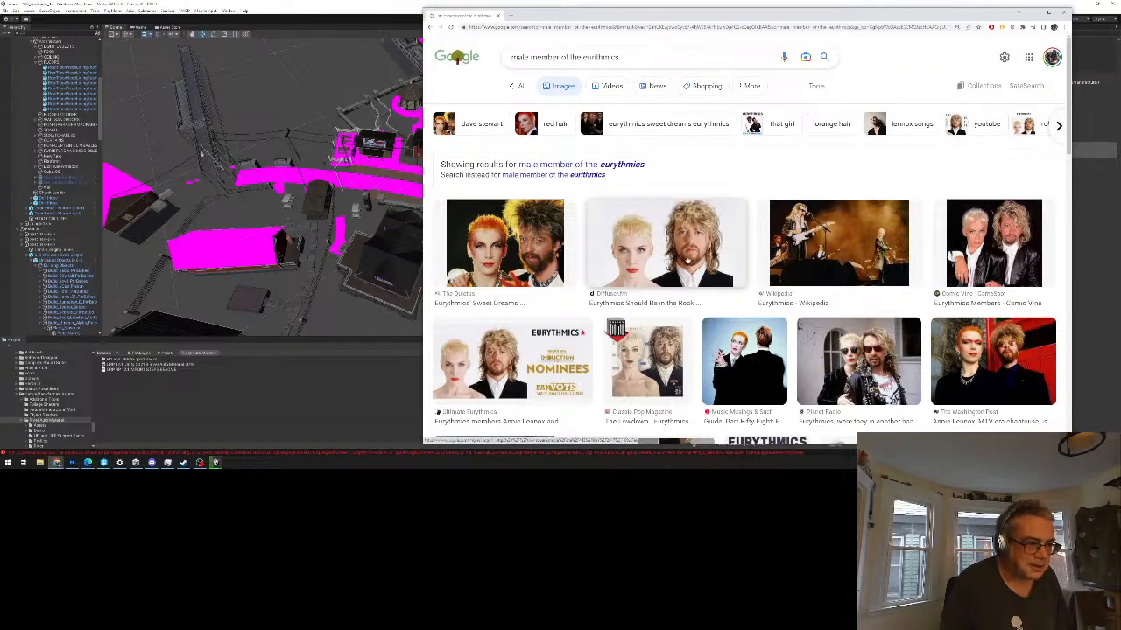
# Step: Preview the Diffuser.fm Eurythmics photo, look through its related images and switch back to Unity
pyautogui.click(623, 275)
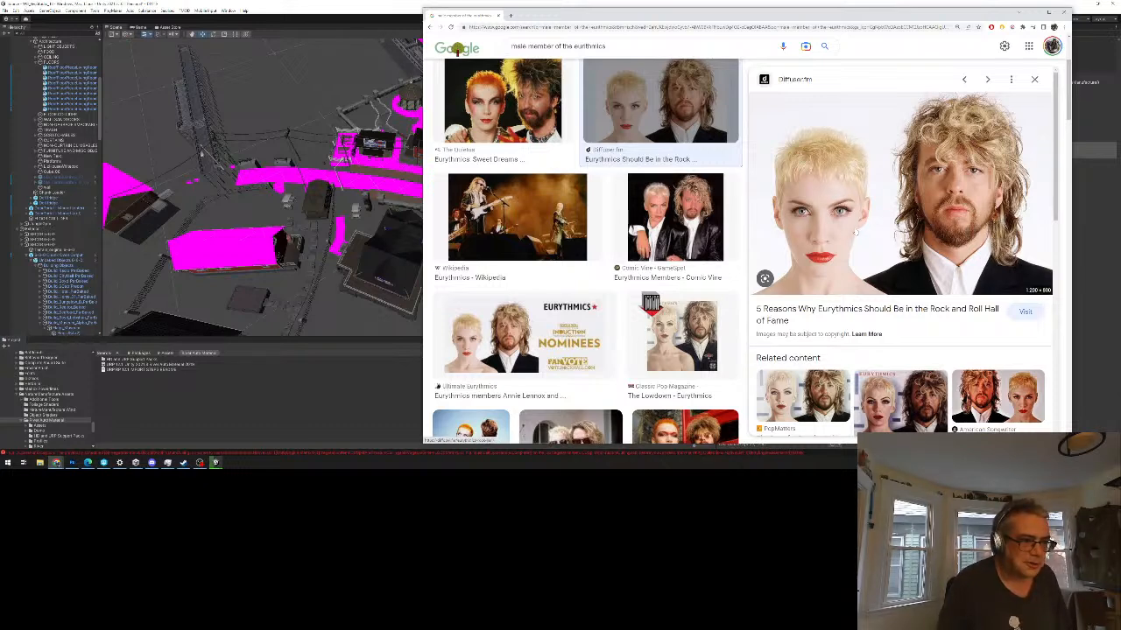
pyautogui.scroll(-2, 927, 376)
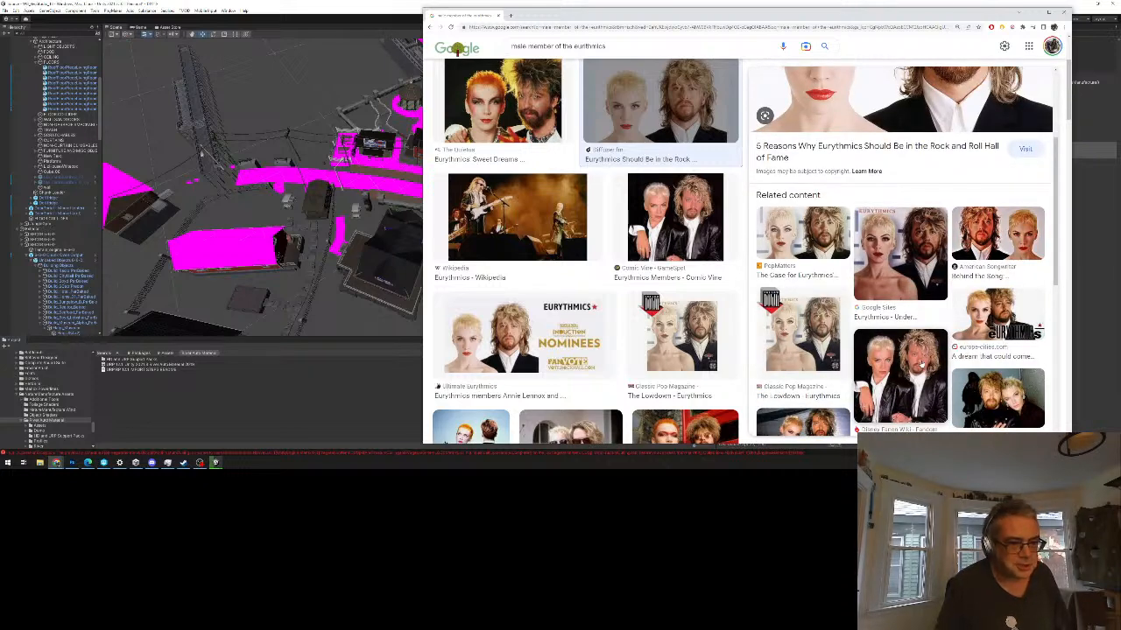
pyautogui.scroll(4, 925, 365)
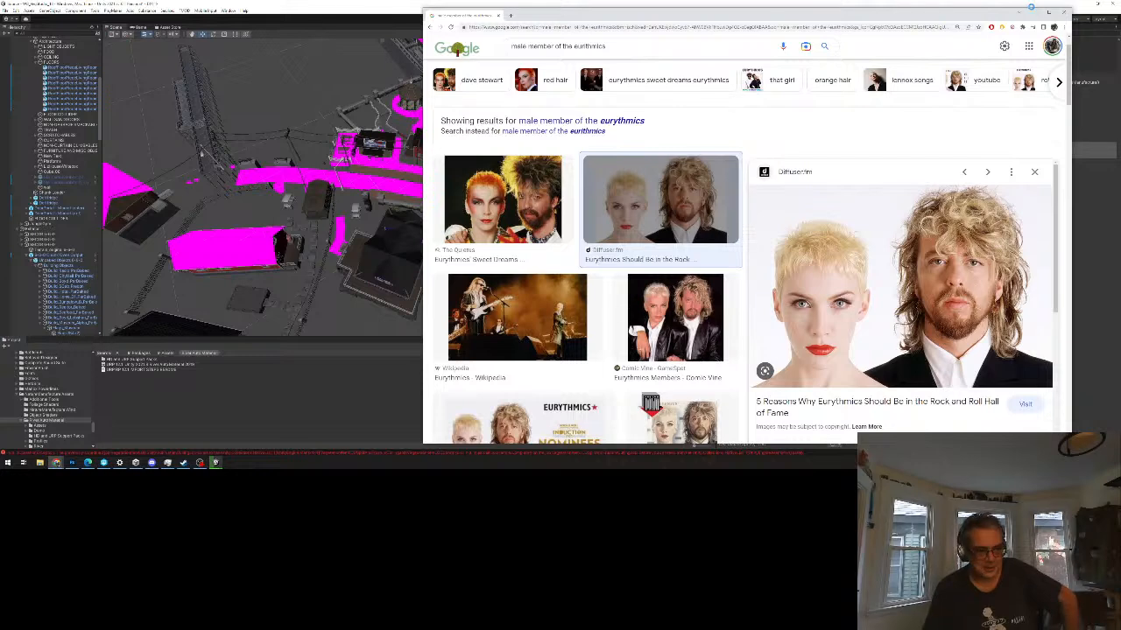
pyautogui.click(1034, 13)
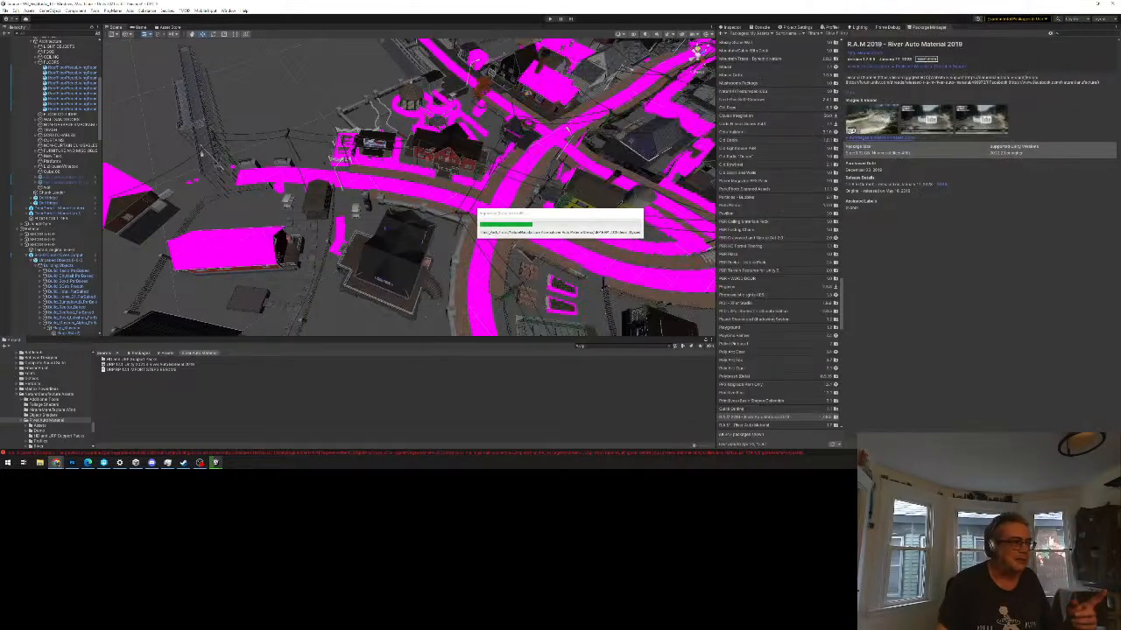
# Step: Move the import progress window aside and inspect the road and sidewalk surfaces around the town intersections once the import finishes
pyautogui.moveTo(536, 218); pyautogui.dragTo(158, 211)
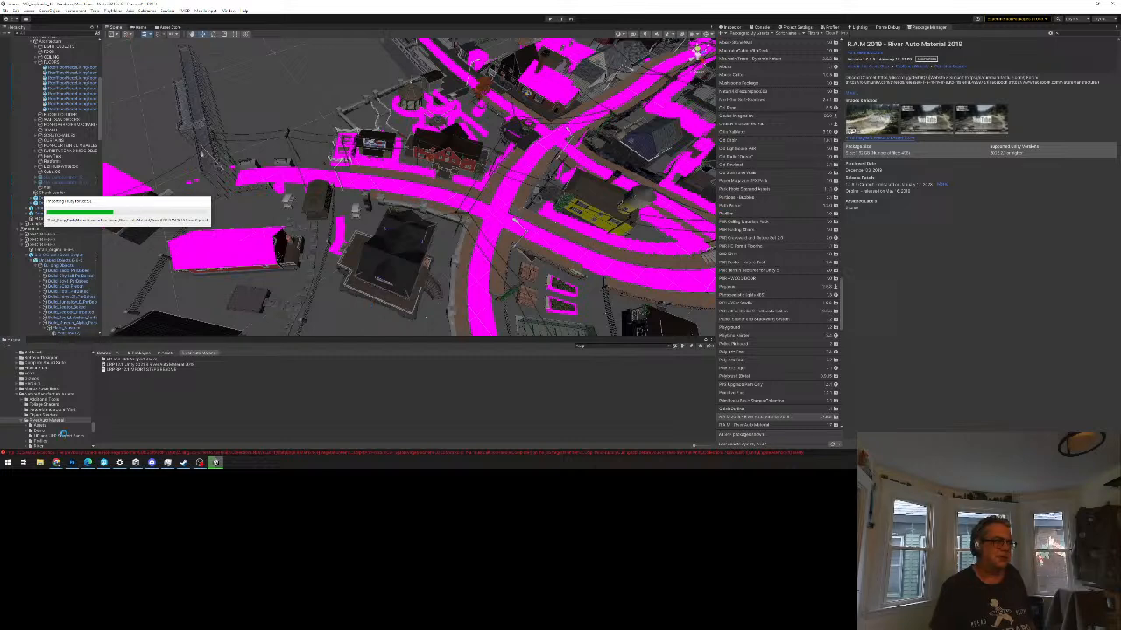
pyautogui.moveTo(63, 466)
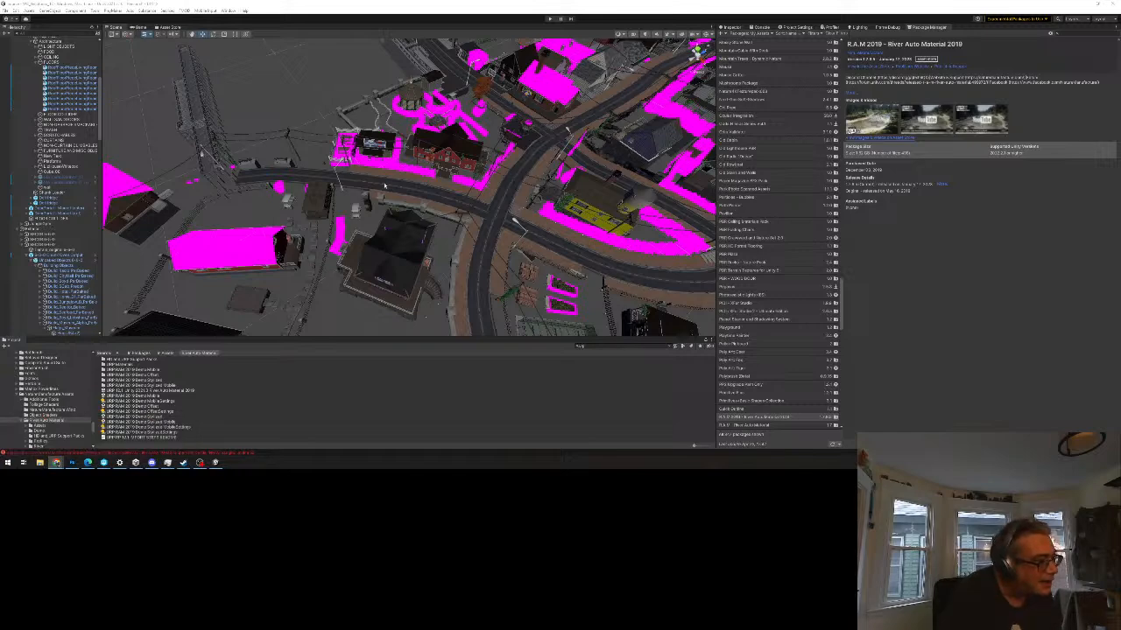
pyautogui.moveTo(493, 253); pyautogui.dragTo(479, 210, button='right')
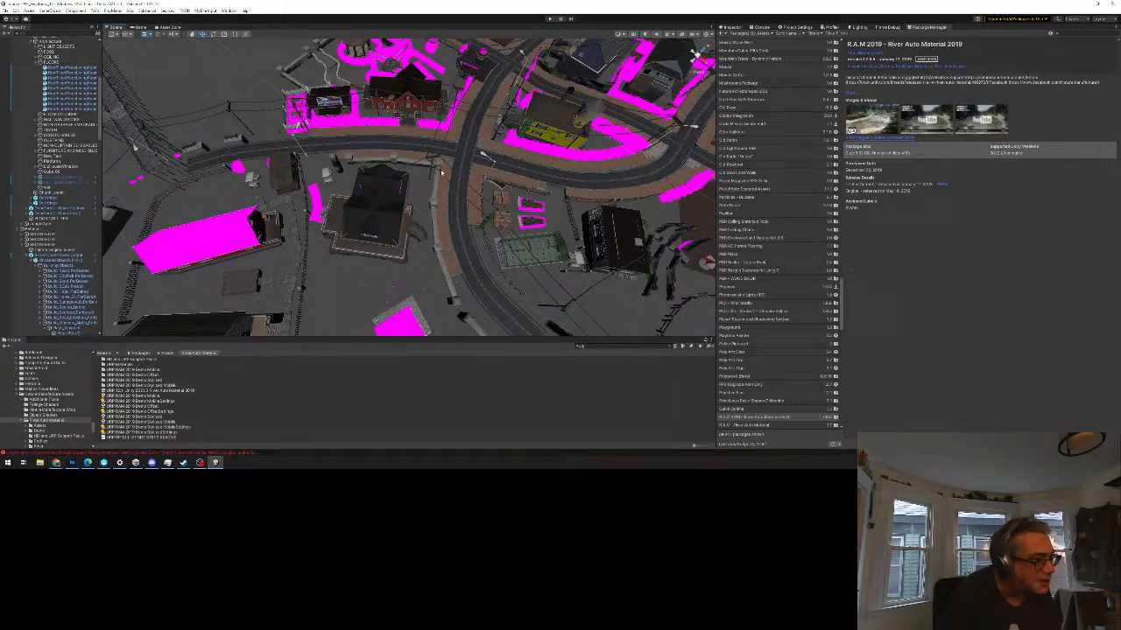
pyautogui.scroll(8, 455, 237)
pyautogui.scroll(-2, 528, 224)
pyautogui.moveTo(505, 203); pyautogui.dragTo(458, 221, button='middle')
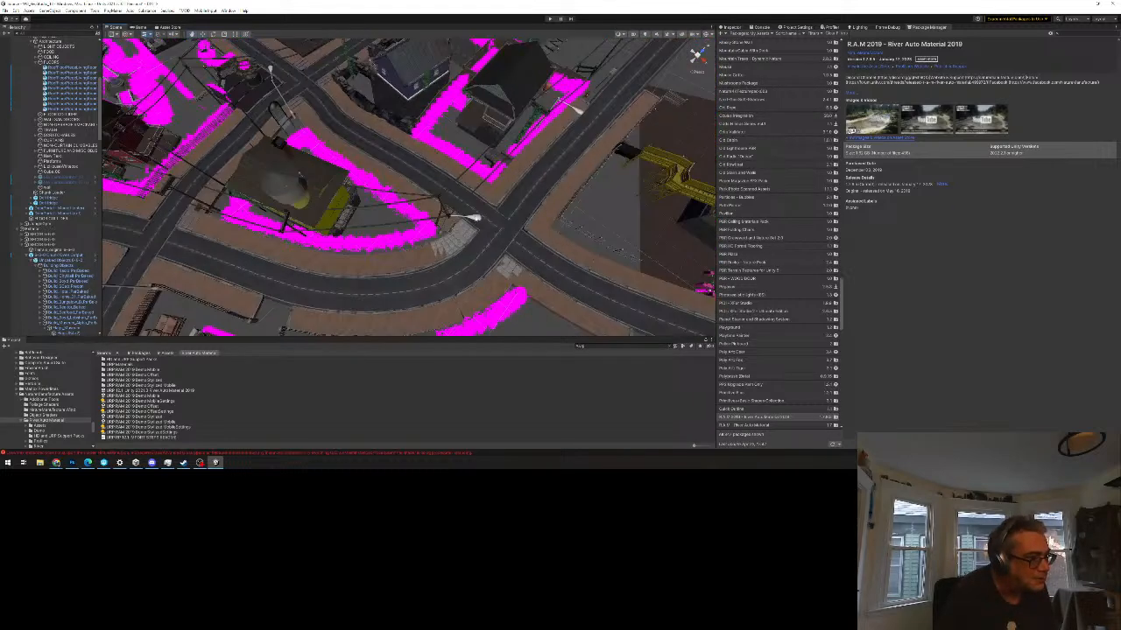
pyautogui.moveTo(531, 220); pyautogui.dragTo(542, 221, button='right')
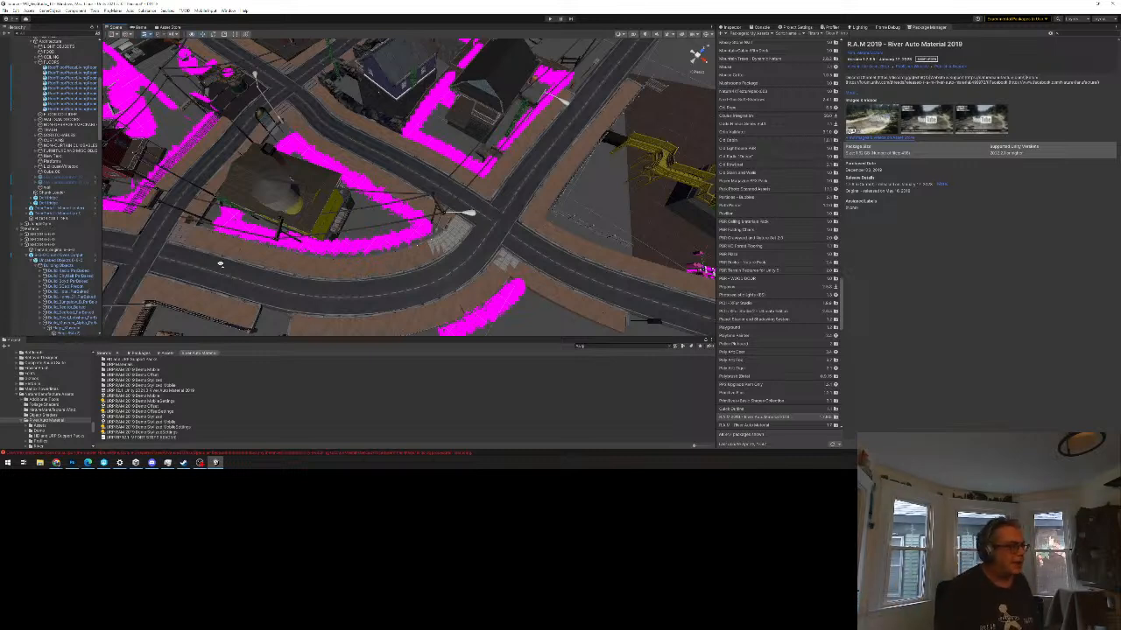
# Step: Survey the whole town and its outlying objects from above for surfaces still lacking working materials
pyautogui.moveTo(215, 267); pyautogui.dragTo(249, 263, button='right')
pyautogui.moveTo(166, 238); pyautogui.dragTo(255, 275, button='middle')
pyautogui.scroll(-5, 254, 275)
pyautogui.scroll(-8, 395, 248)
pyautogui.scroll(-4, 394, 249)
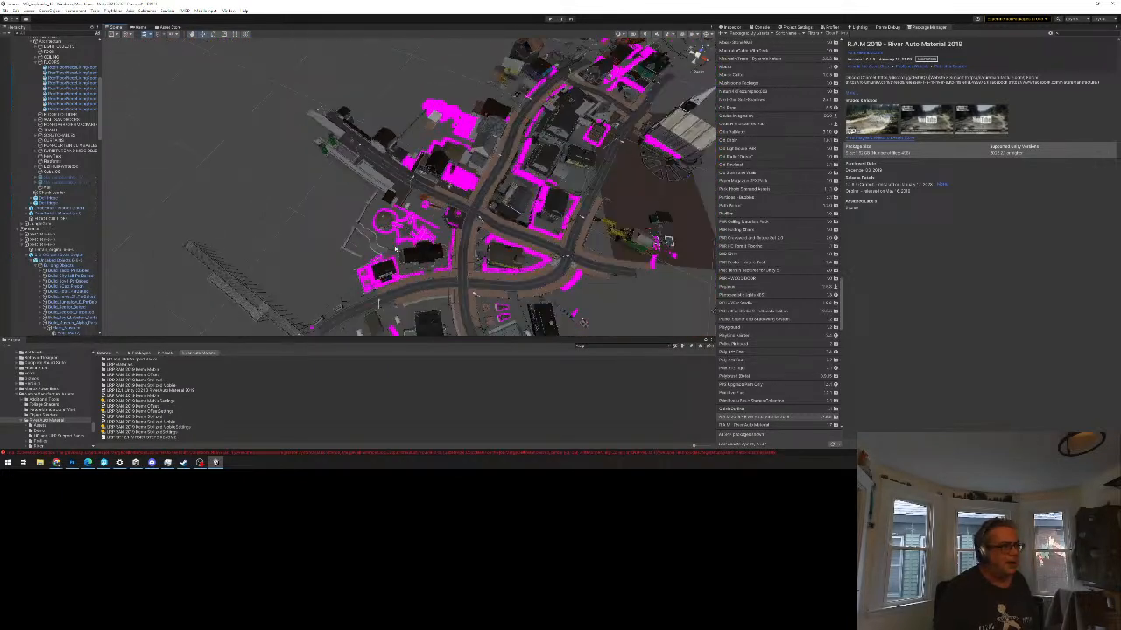
pyautogui.scroll(-5, 395, 249)
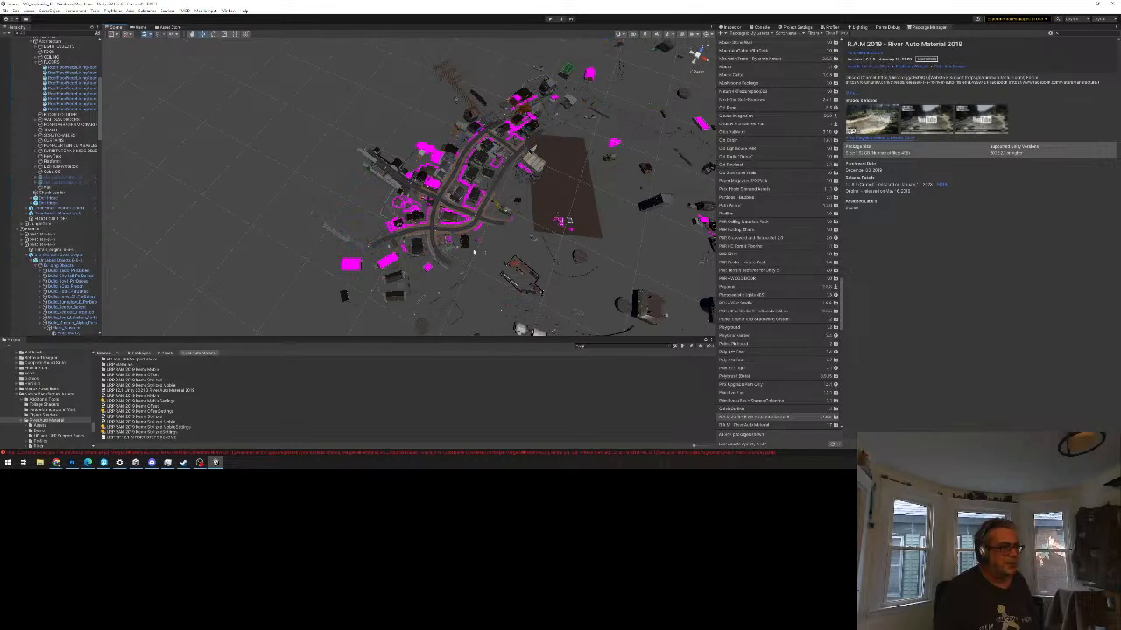
pyautogui.scroll(-5, 457, 254)
pyautogui.moveTo(548, 236); pyautogui.dragTo(445, 218, button='middle')
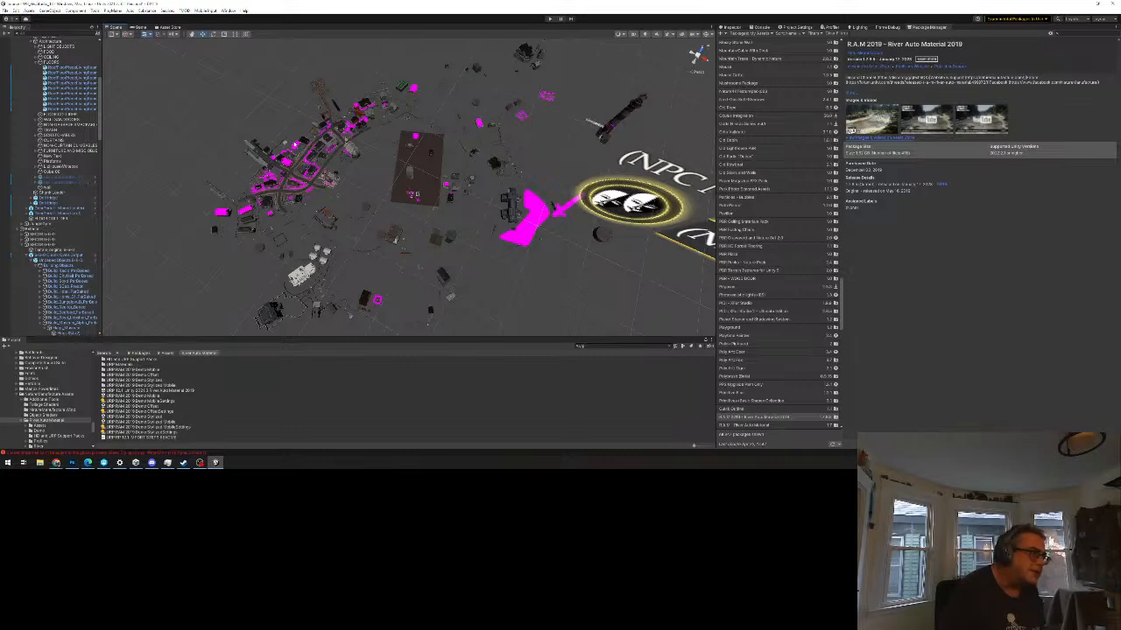
# Step: Select the overhead cable by the yellow building in the town and frame it in the scene view
pyautogui.scroll(1, 308, 168)
pyautogui.moveTo(311, 175); pyautogui.dragTo(345, 204, button='middle')
pyautogui.click(351, 223)
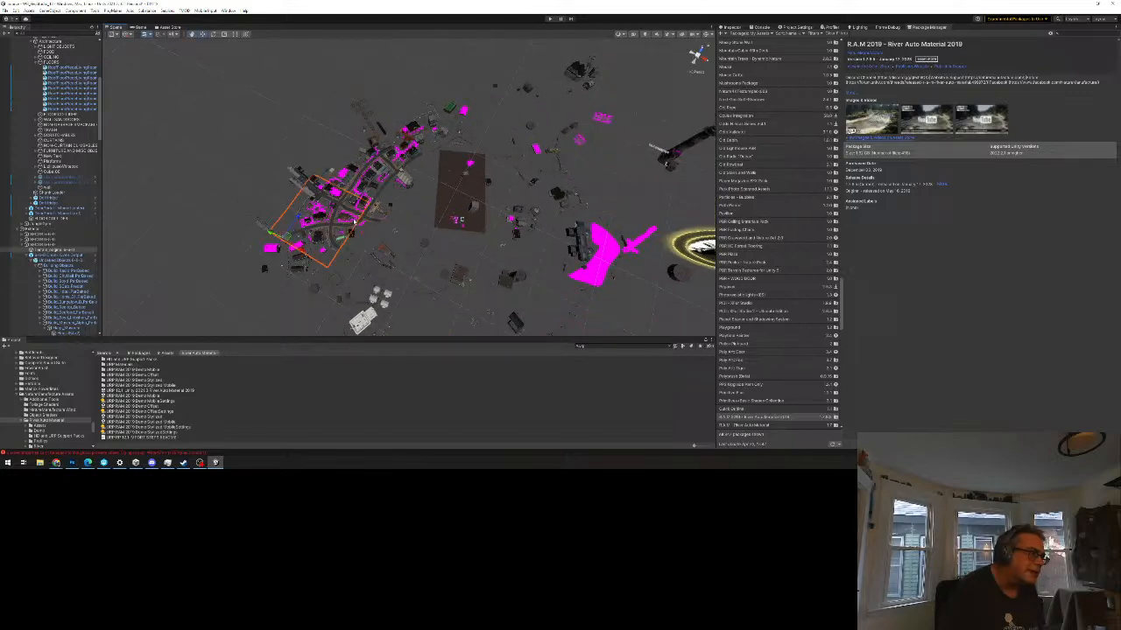
pyautogui.click(354, 223)
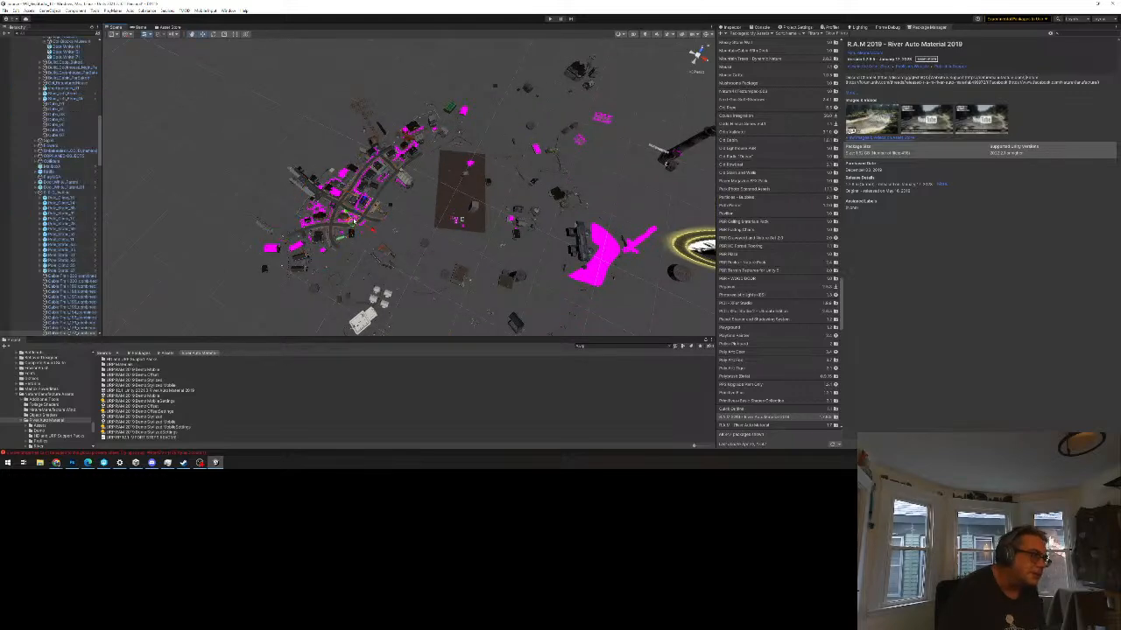
pyautogui.press('f')
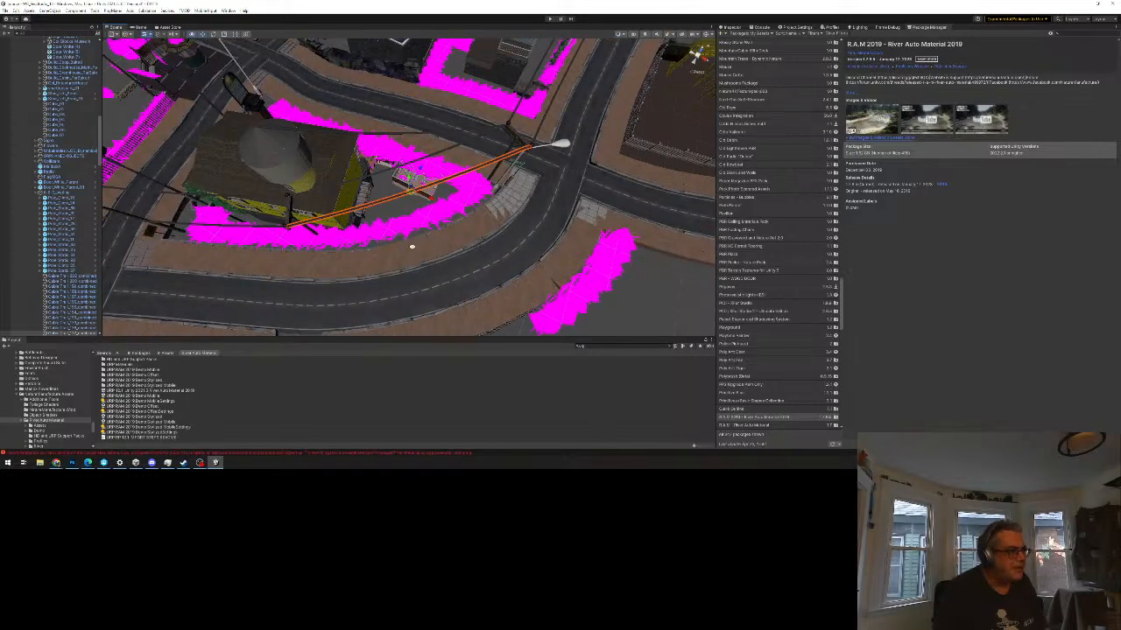
# Step: Select the magenta grass around the yellow building and examine it from several angles
pyautogui.scroll(-2, 411, 257)
pyautogui.click(417, 272)
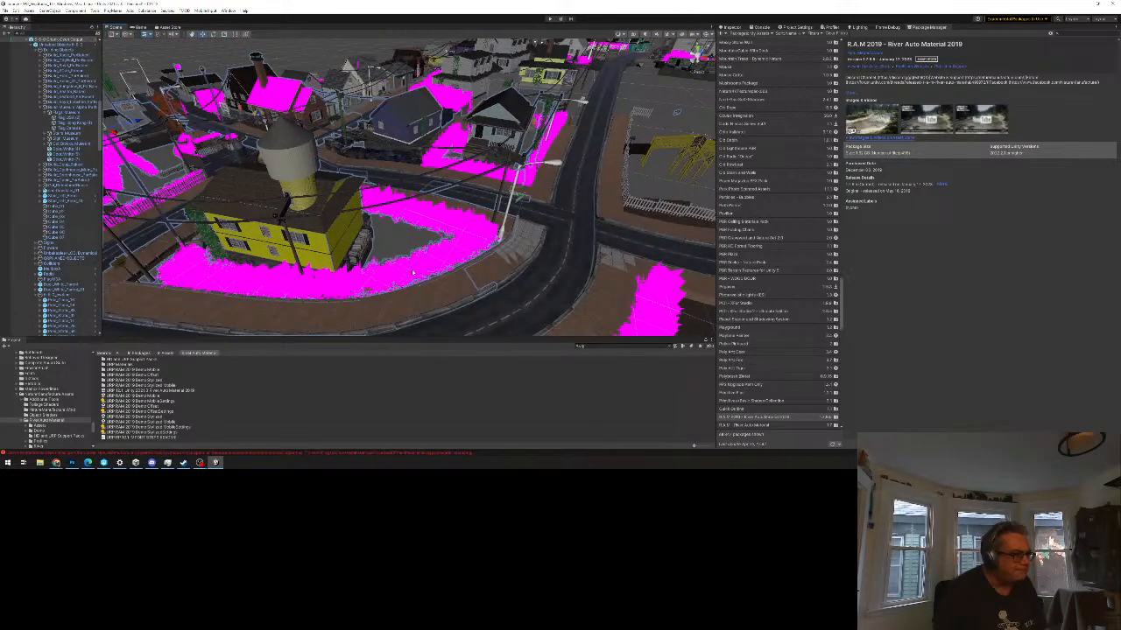
pyautogui.click(376, 279)
pyautogui.keyDown('alt'); pyautogui.moveTo(285, 285); pyautogui.dragTo(333, 267); pyautogui.keyUp('alt')
pyautogui.moveTo(333, 267); pyautogui.dragTo(336, 261, button='middle')
pyautogui.keyDown('alt'); pyautogui.moveTo(337, 262); pyautogui.dragTo(421, 222); pyautogui.keyUp('alt')
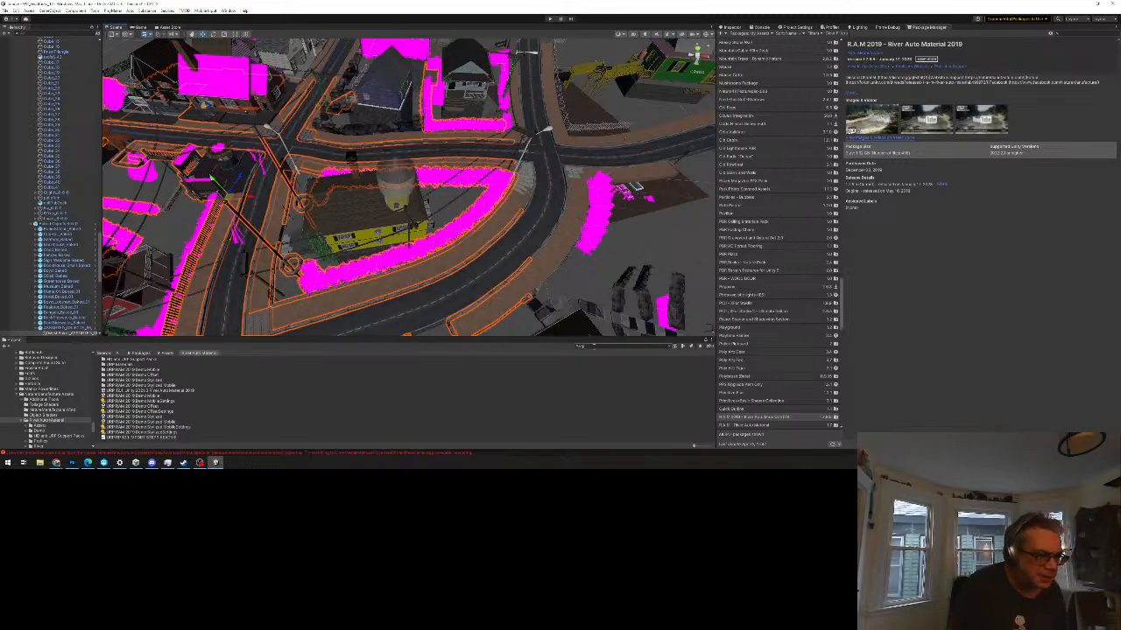
# Step: Clear the project search, return to the root Assets folder and clear the console messages
pyautogui.press('BackSpace')
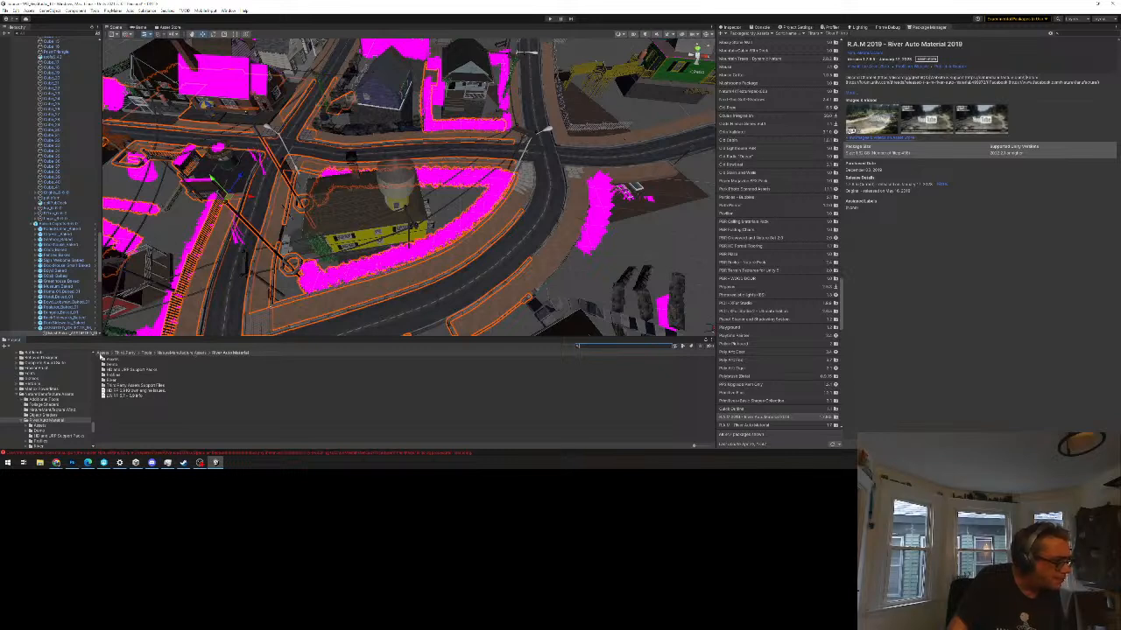
pyautogui.click(102, 353)
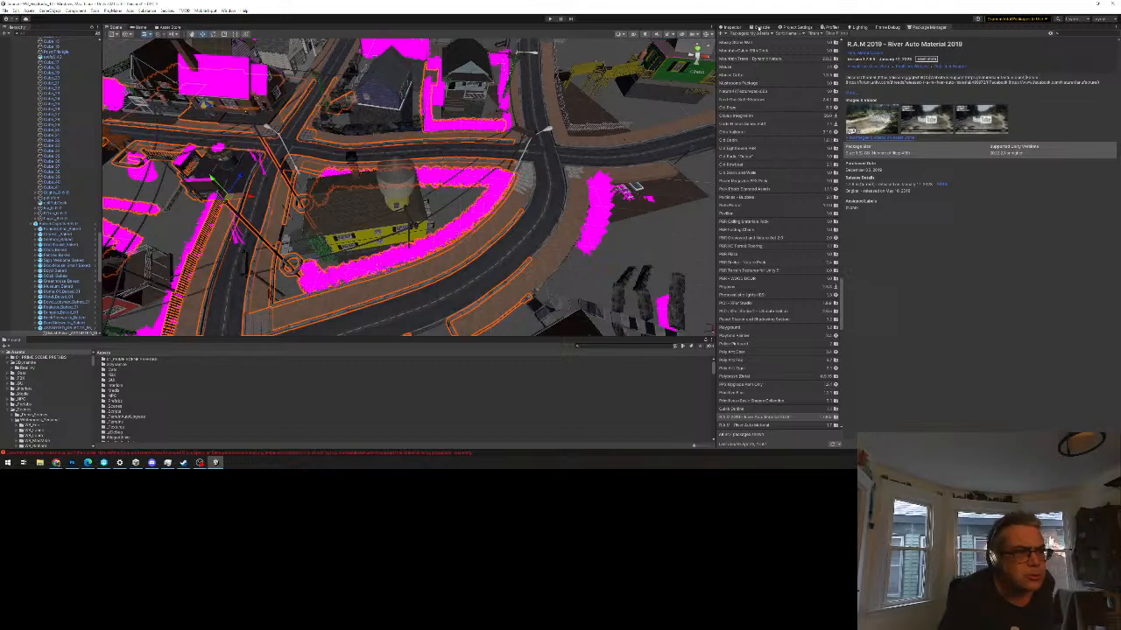
pyautogui.click(759, 27)
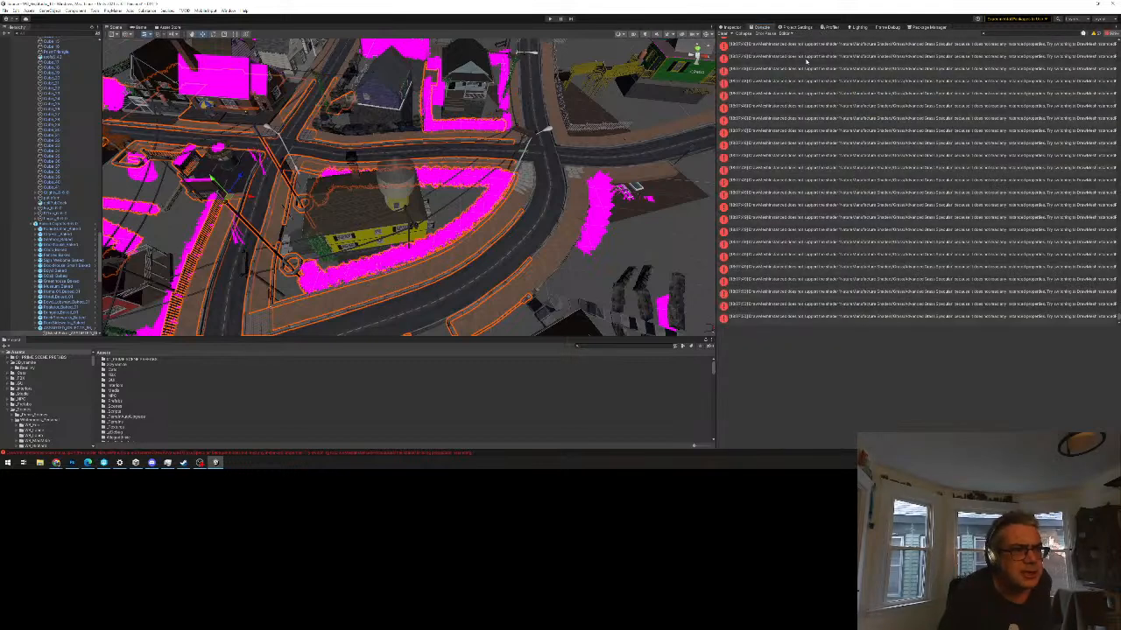
pyautogui.click(723, 34)
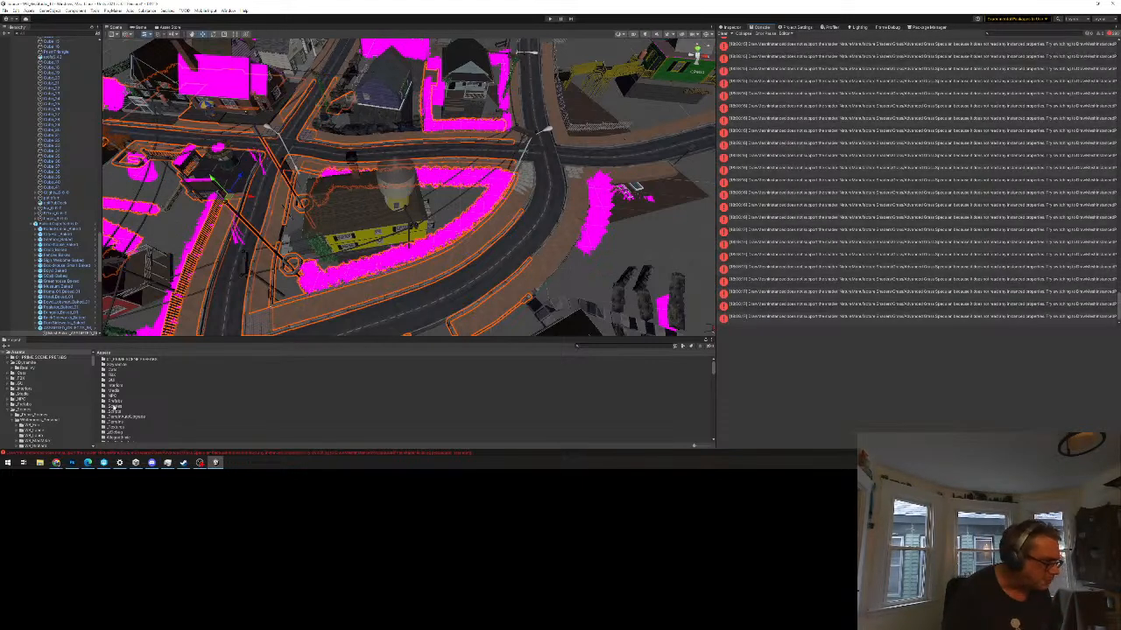
# Step: Open the Prime Scenes folder inside the Scenes folder and show the Inspector
pyautogui.doubleClick(128, 417)
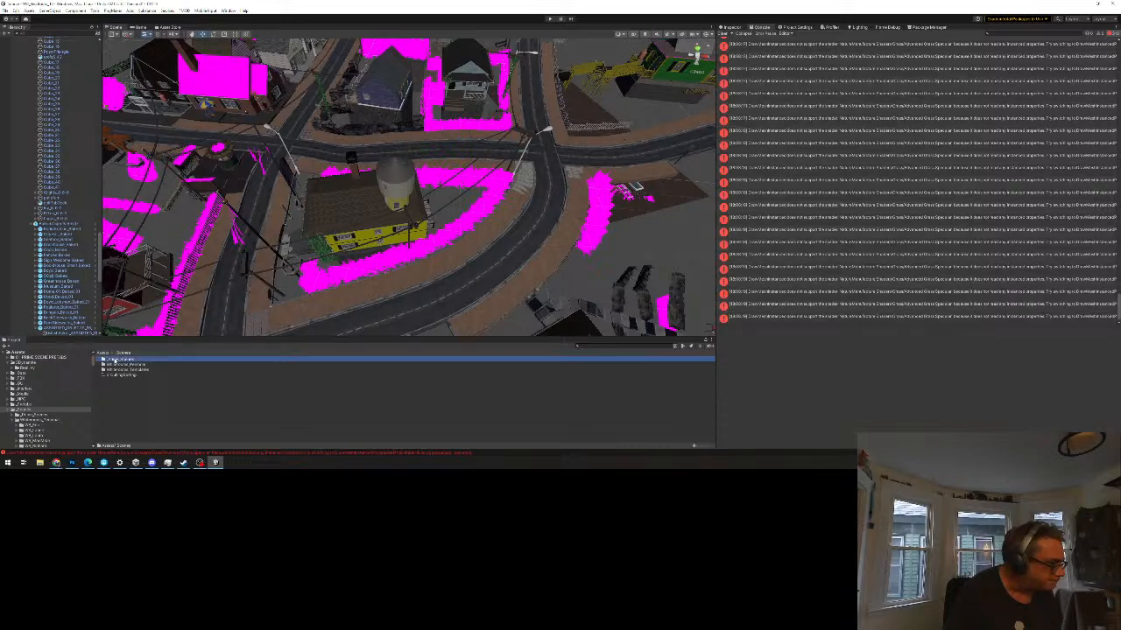
pyautogui.doubleClick(113, 360)
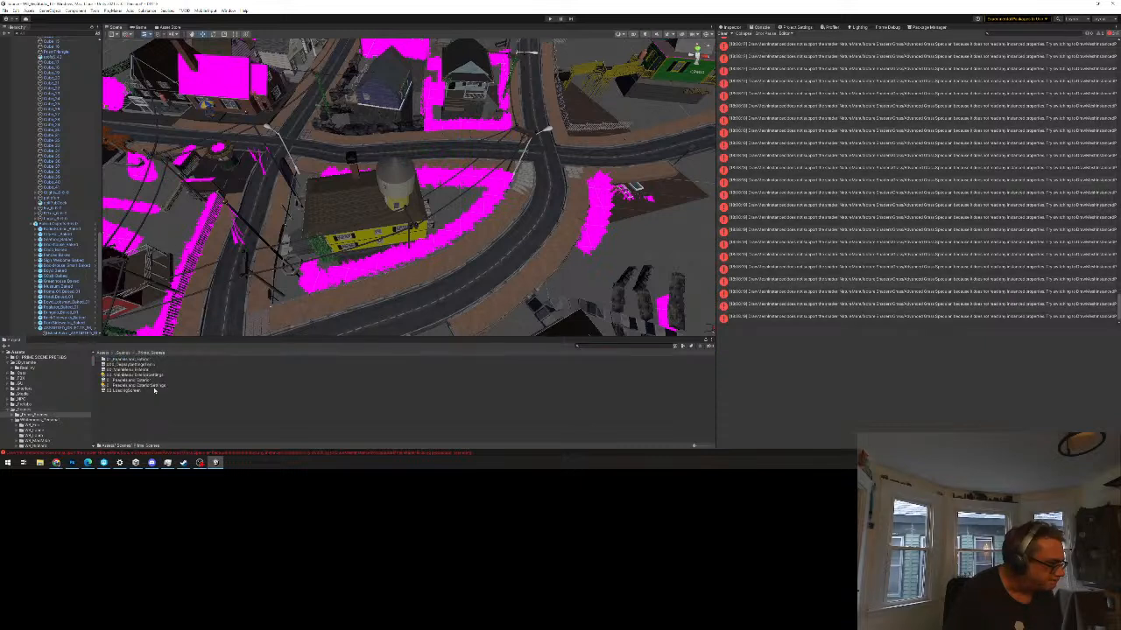
pyautogui.click(732, 27)
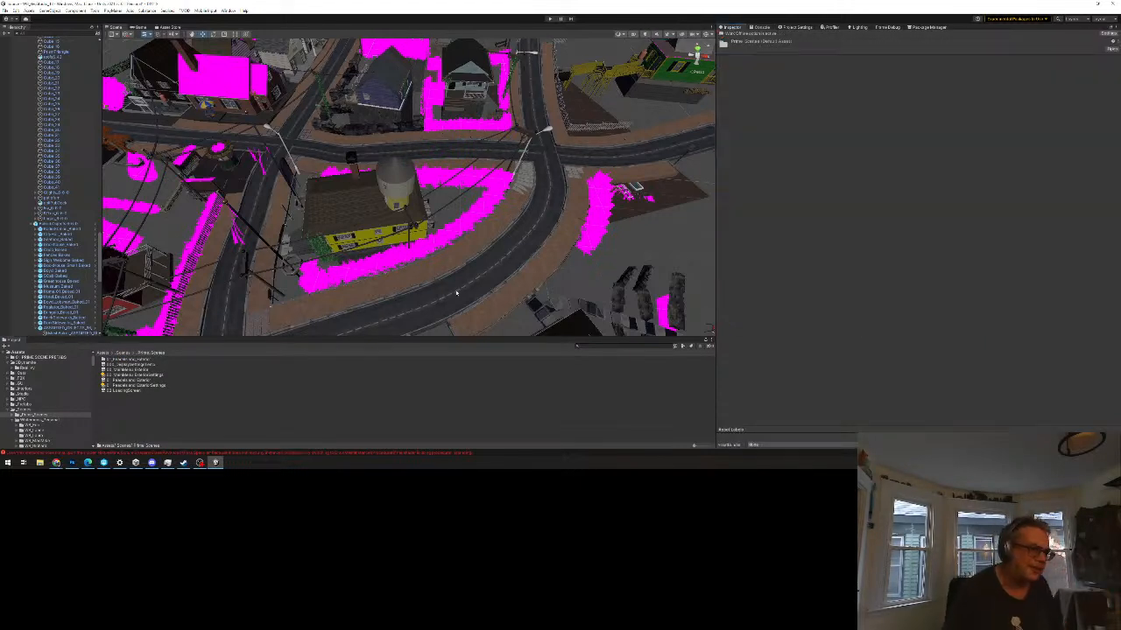
# Step: Start Play mode for the town scene and move the progress window off the centre of the view
pyautogui.click(549, 20)
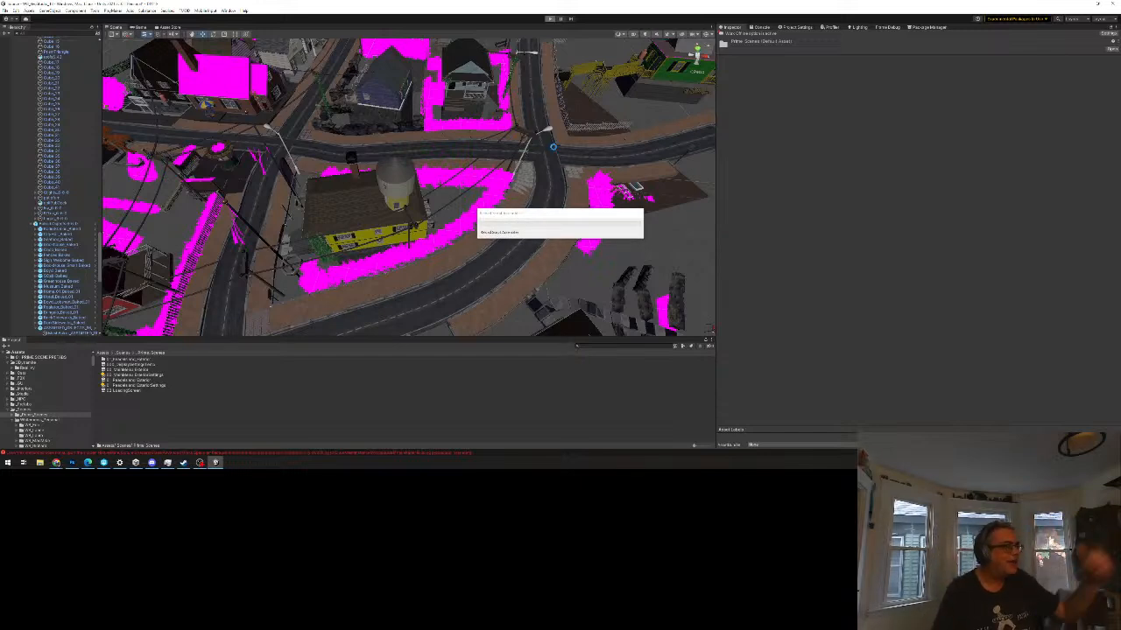
pyautogui.moveTo(604, 212); pyautogui.dragTo(269, 196)
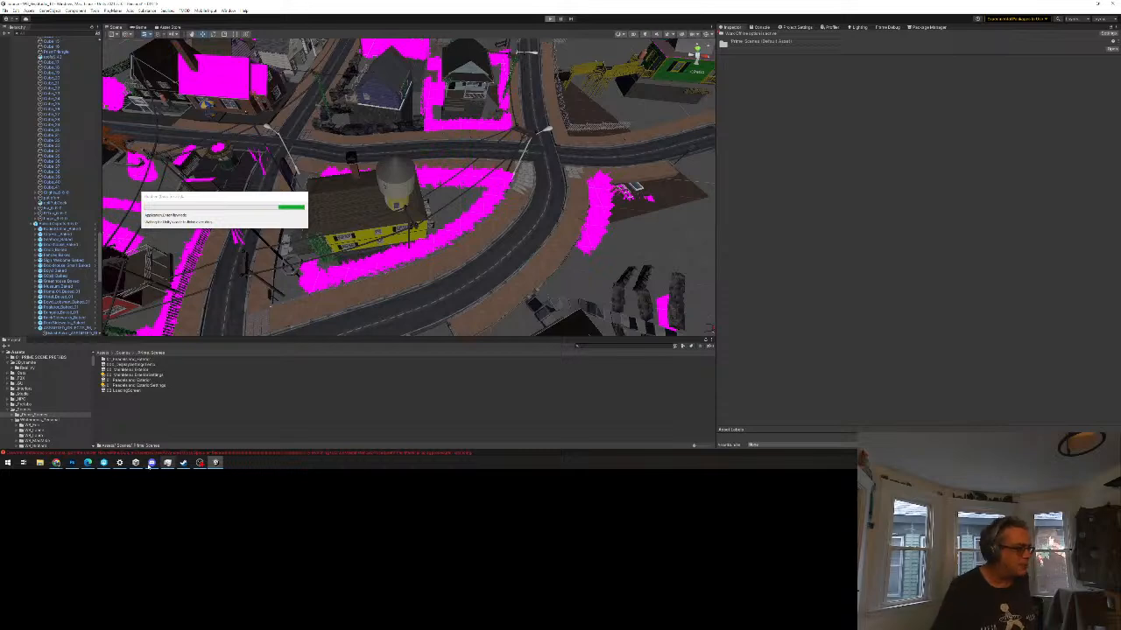
# Step: Switch to Chrome to view the Eurythmics image results while Play mode loads, and minimize the browser to return to Unity
pyautogui.moveTo(55, 464)
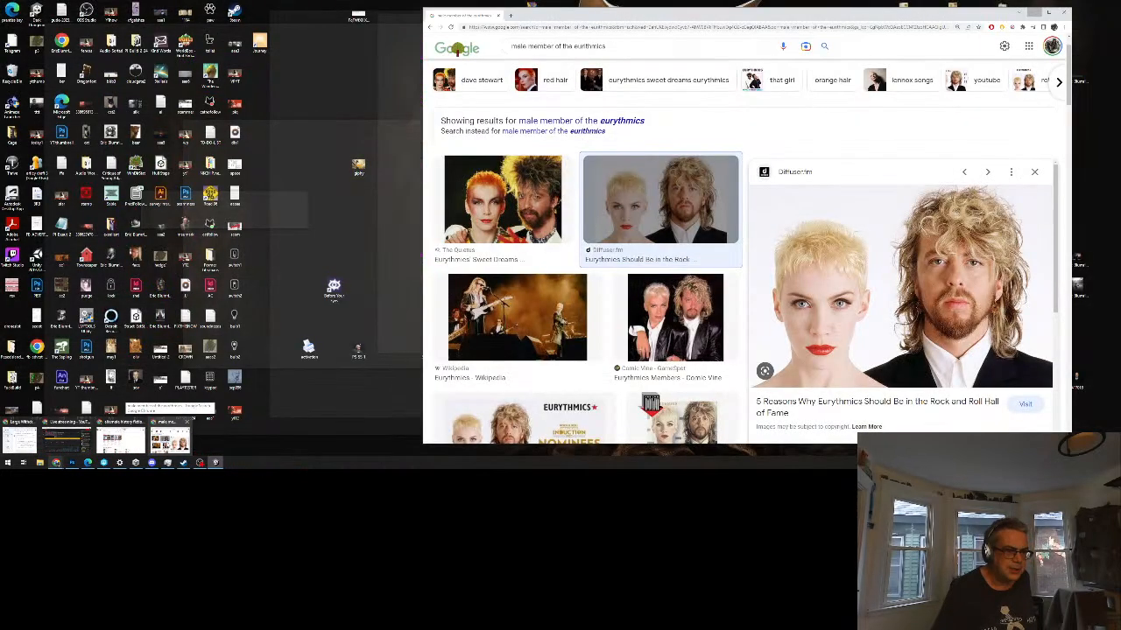
pyautogui.click(169, 438)
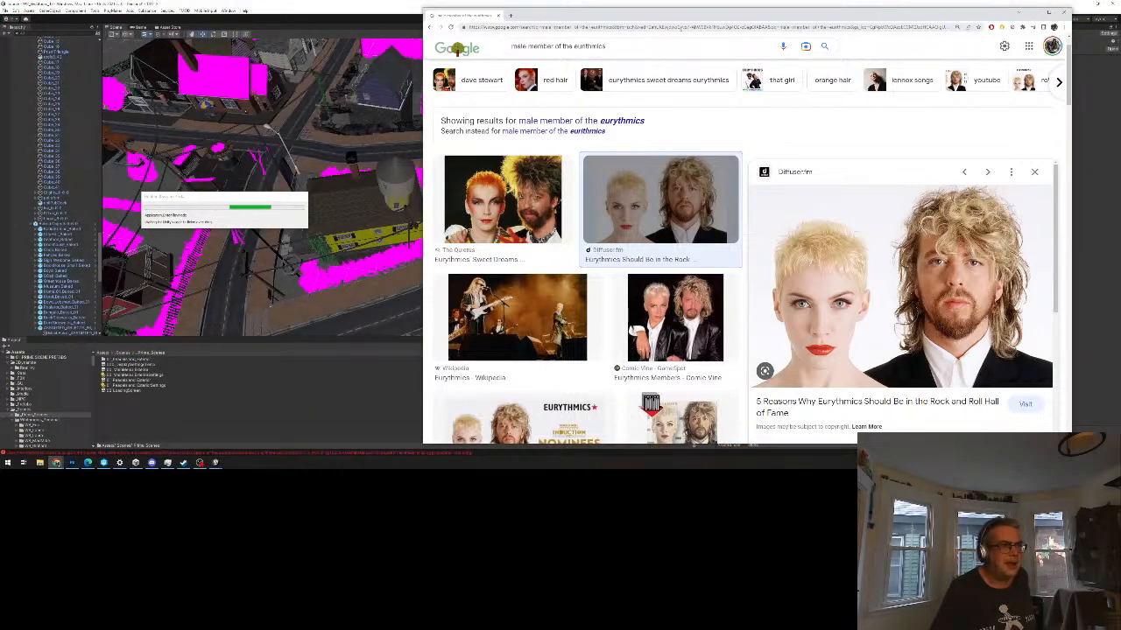
pyautogui.click(679, 29)
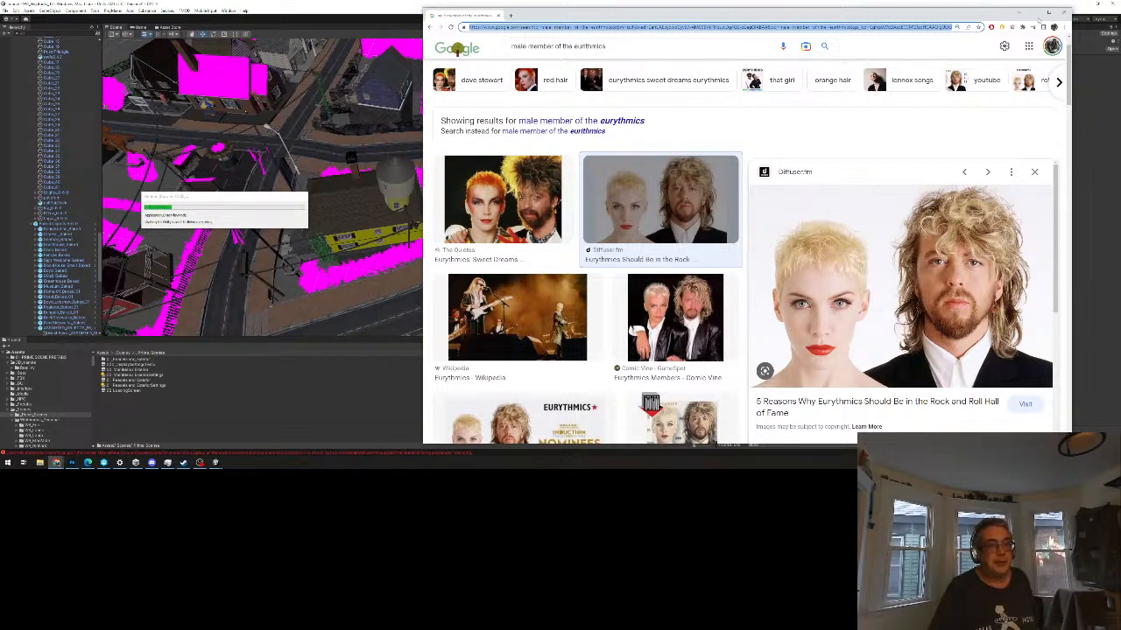
pyautogui.click(1033, 12)
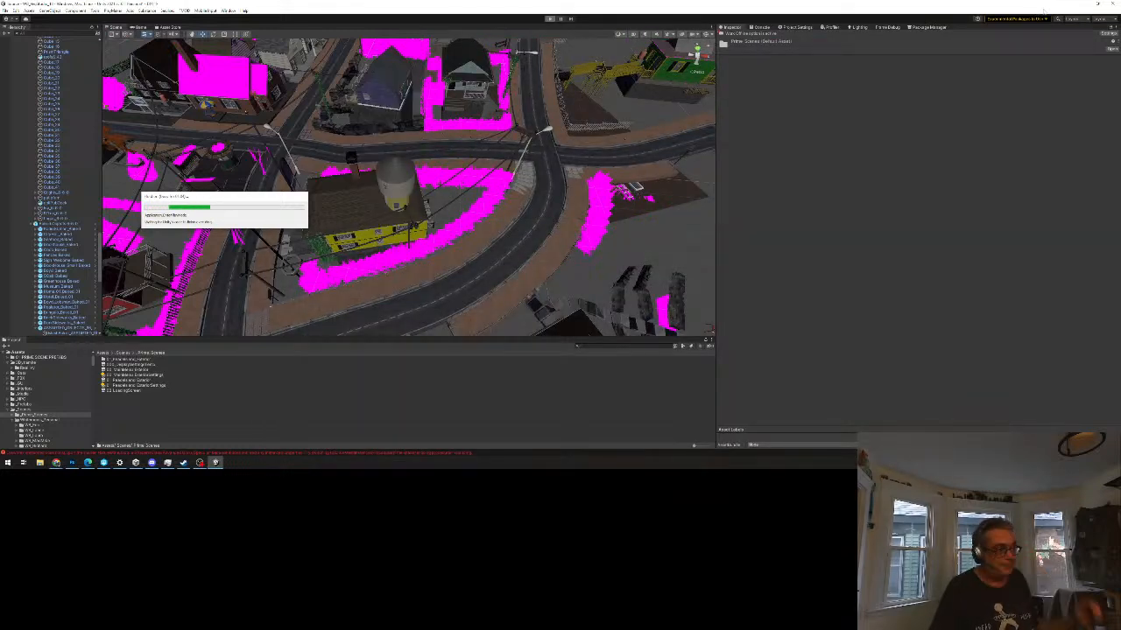
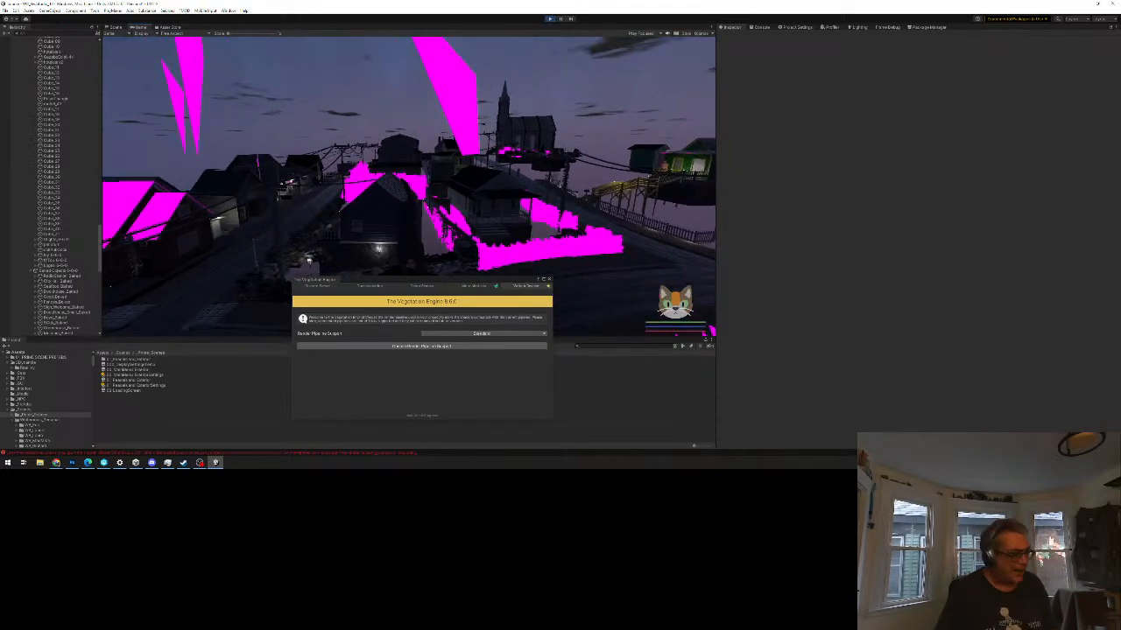
# Step: Pause the running game, close The Vegetation Engine window and resume play
pyautogui.press('Escape')
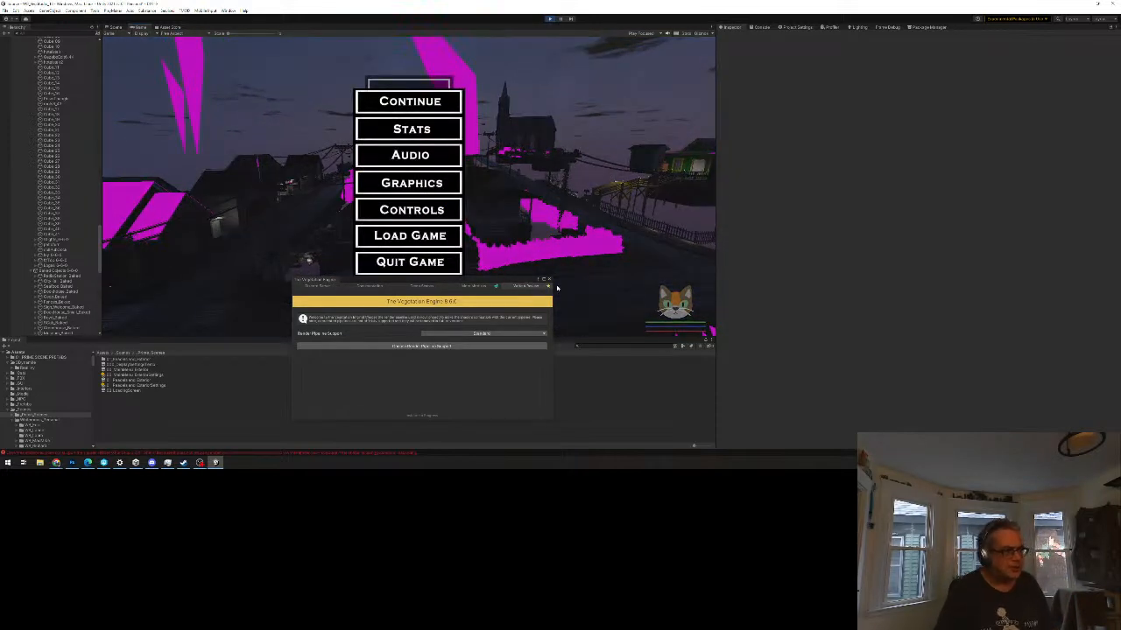
pyautogui.click(548, 279)
pyautogui.press('Escape')
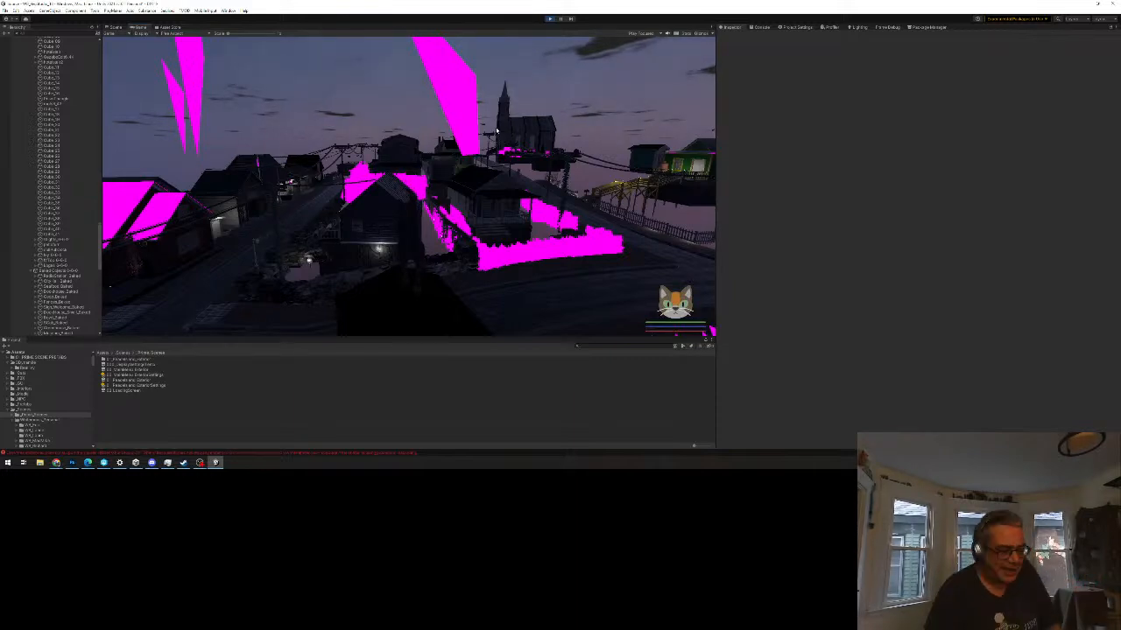
# Step: Walk the cat through the town streets to check the materials in game, pause the game and exit Play mode
pyautogui.press('w')
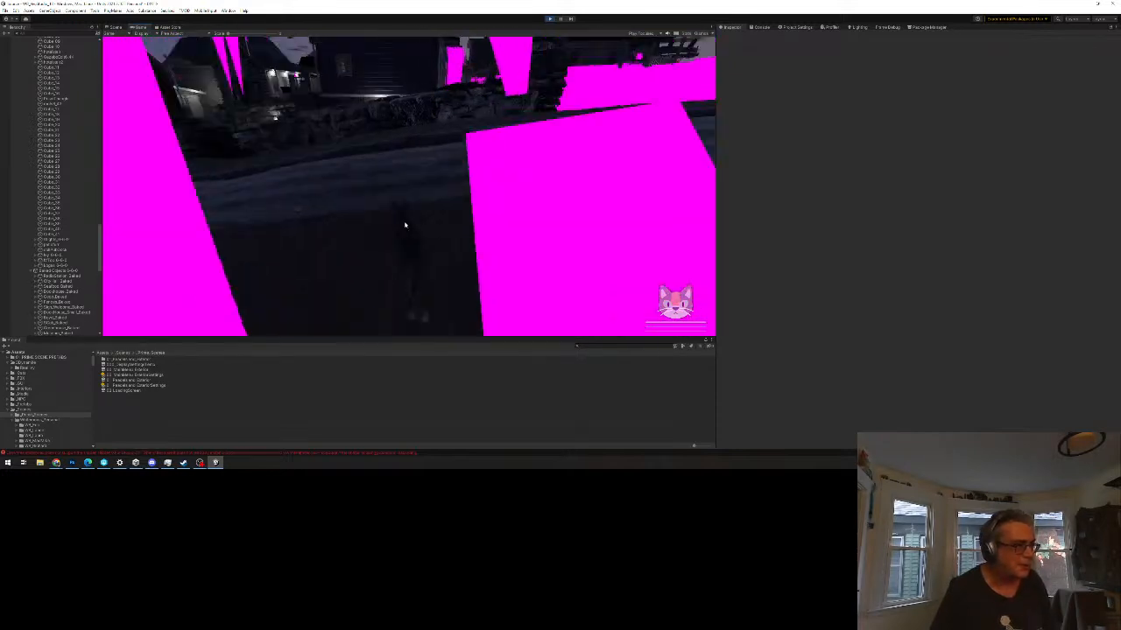
pyautogui.press('w')
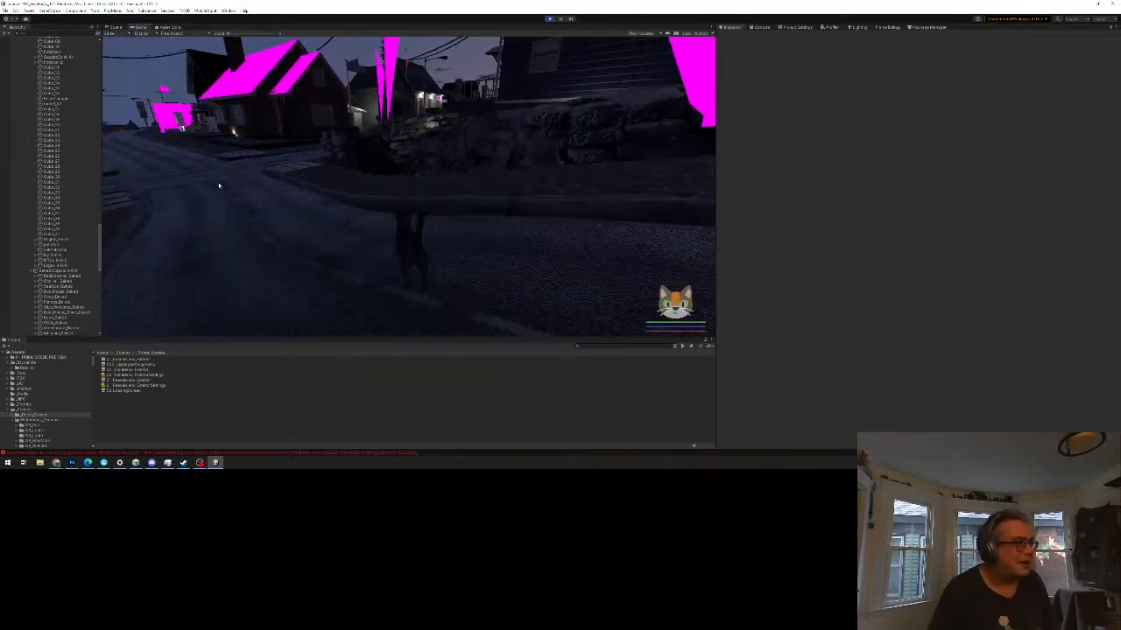
pyautogui.press('w')
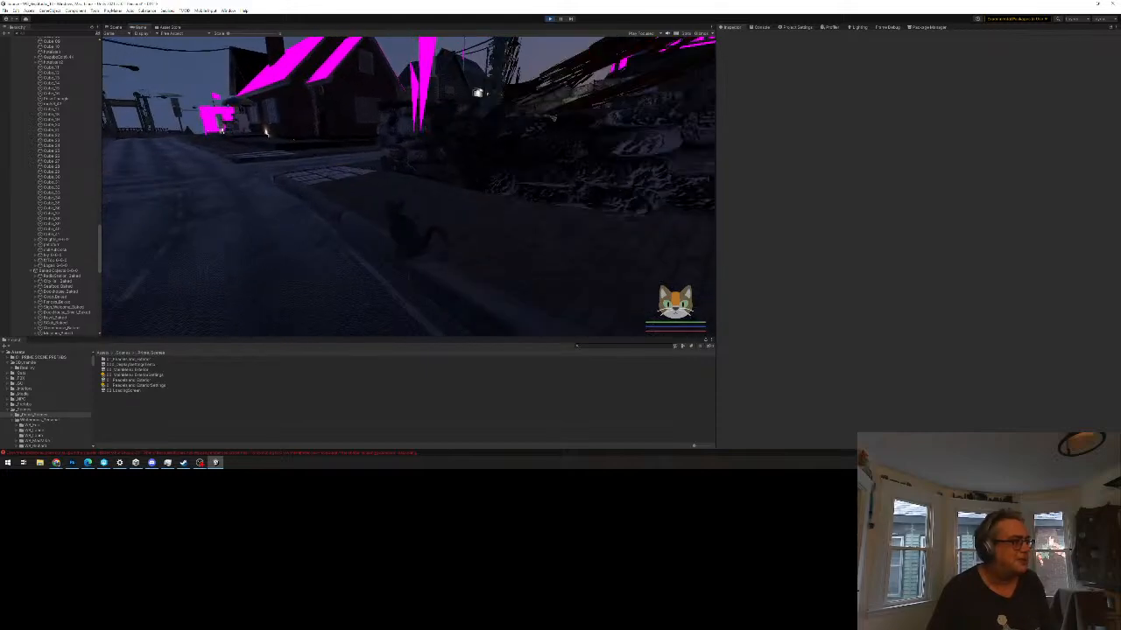
pyautogui.press('Escape')
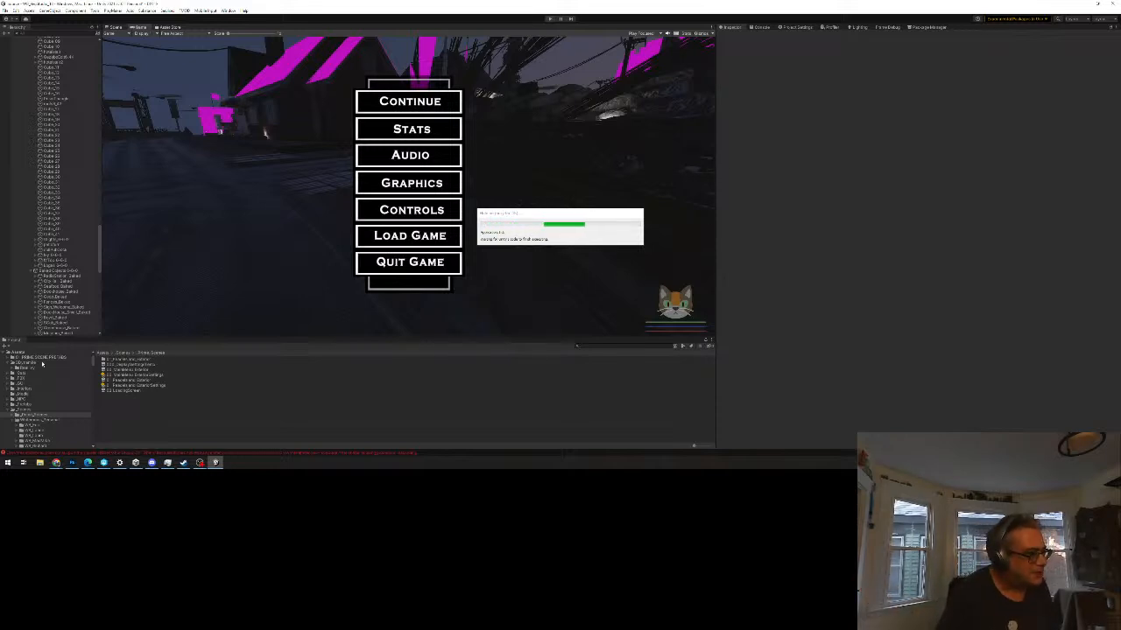
# Step: Switch to Chrome's "alternate history fiction" search window, resize and reposition it, and move Unity's progress window clear of it
pyautogui.moveTo(55, 467)
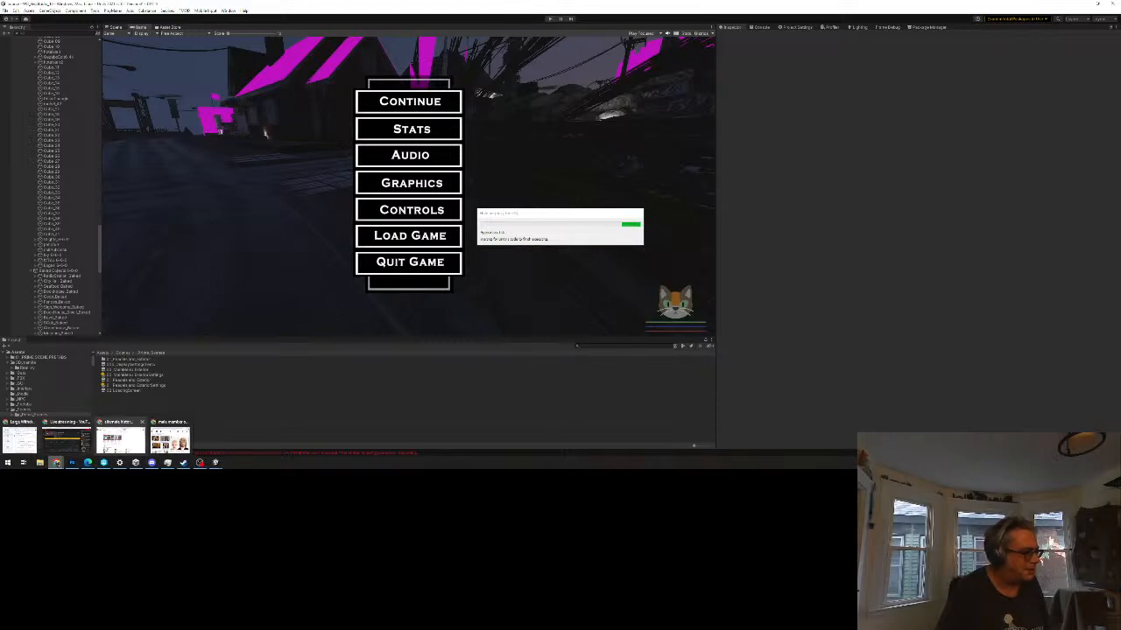
pyautogui.click(122, 437)
pyautogui.moveTo(446, 8); pyautogui.dragTo(755, 251)
pyautogui.moveTo(524, 214); pyautogui.dragTo(74, 168)
pyautogui.moveTo(903, 250); pyautogui.dragTo(596, 35)
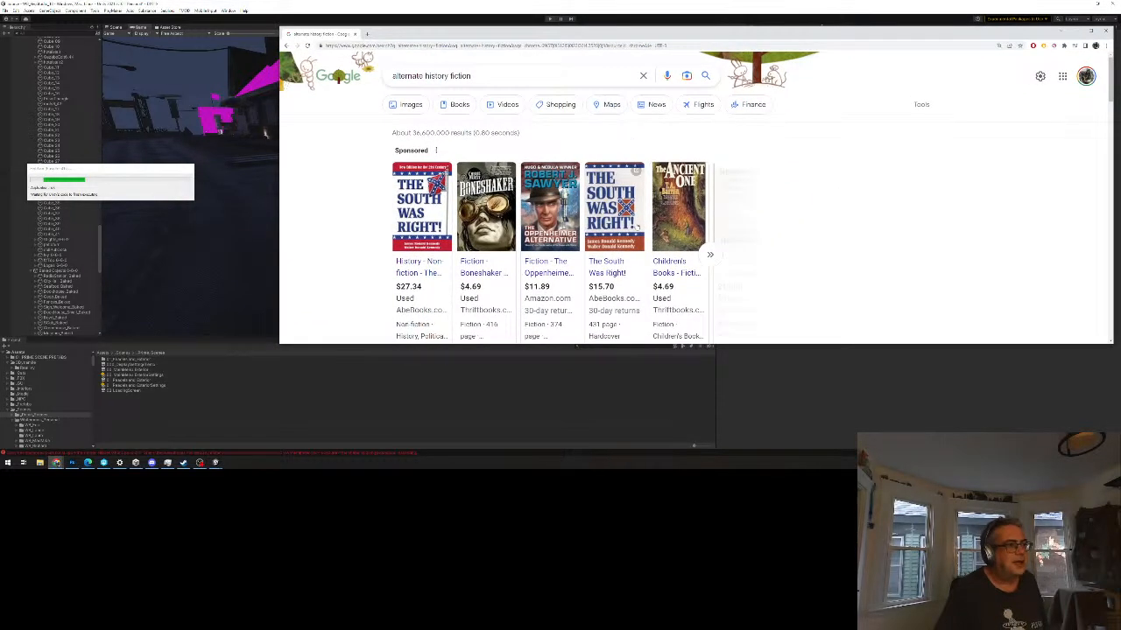
# Step: Enlarge the browser window and open the listing for The South Was Right! from the sponsored search results
pyautogui.moveTo(724, 345); pyautogui.dragTo(746, 448)
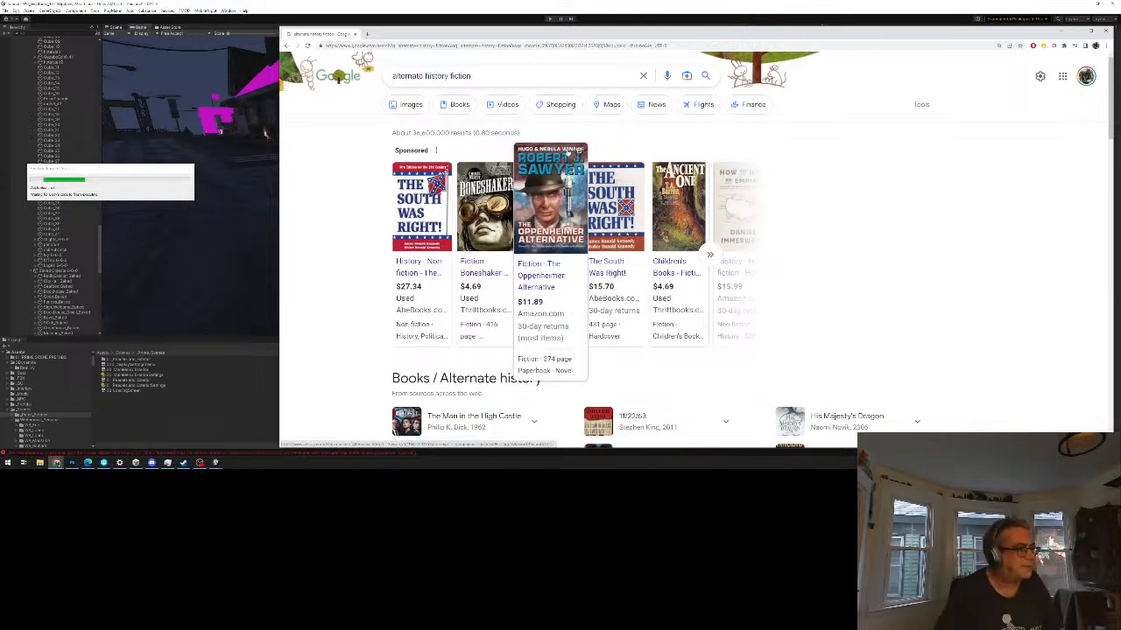
pyautogui.moveTo(511, 78); pyautogui.dragTo(386, 73)
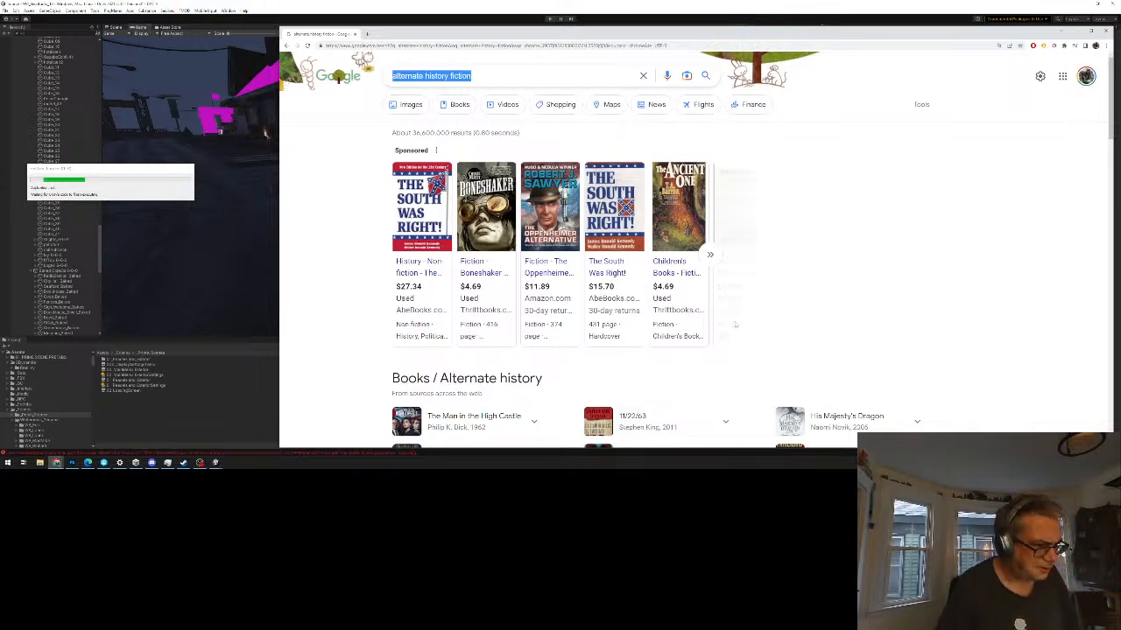
pyautogui.click(608, 272)
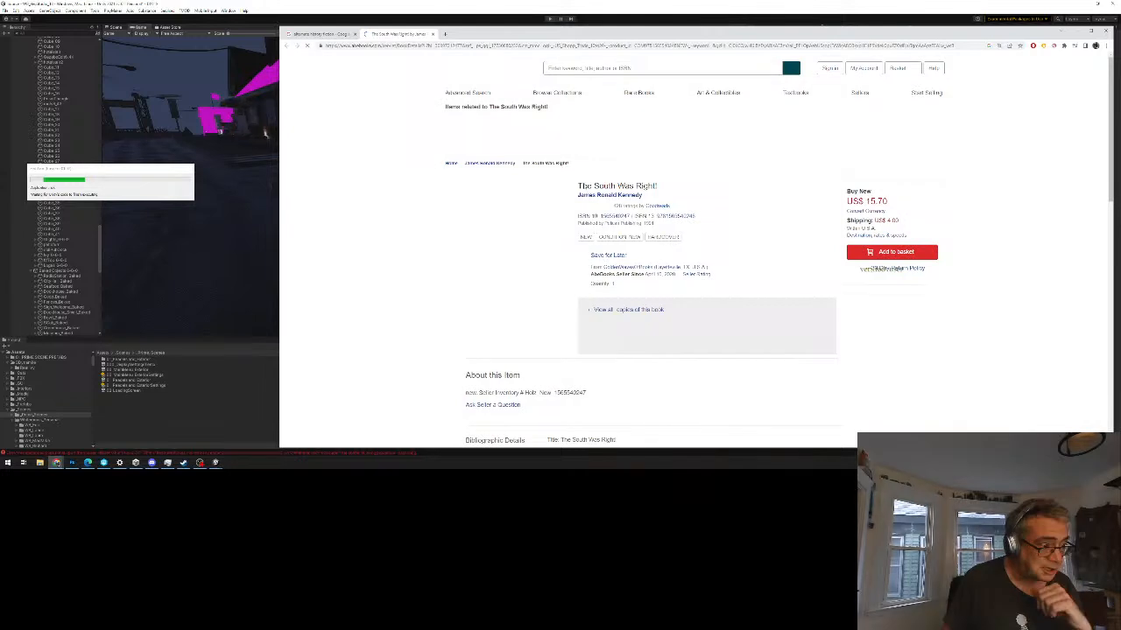
# Step: Copy the book's title and author from the AbeBooks listing and search Google for them
pyautogui.tripleClick(608, 187)
pyautogui.hotkey('ctrl', 'c')
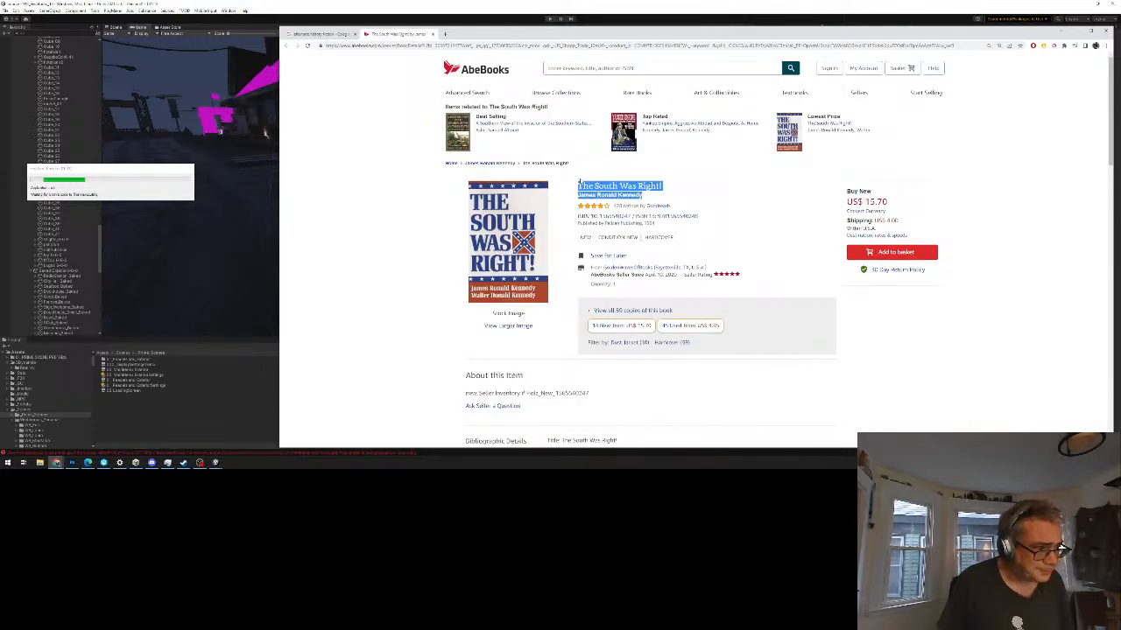
pyautogui.click(456, 45)
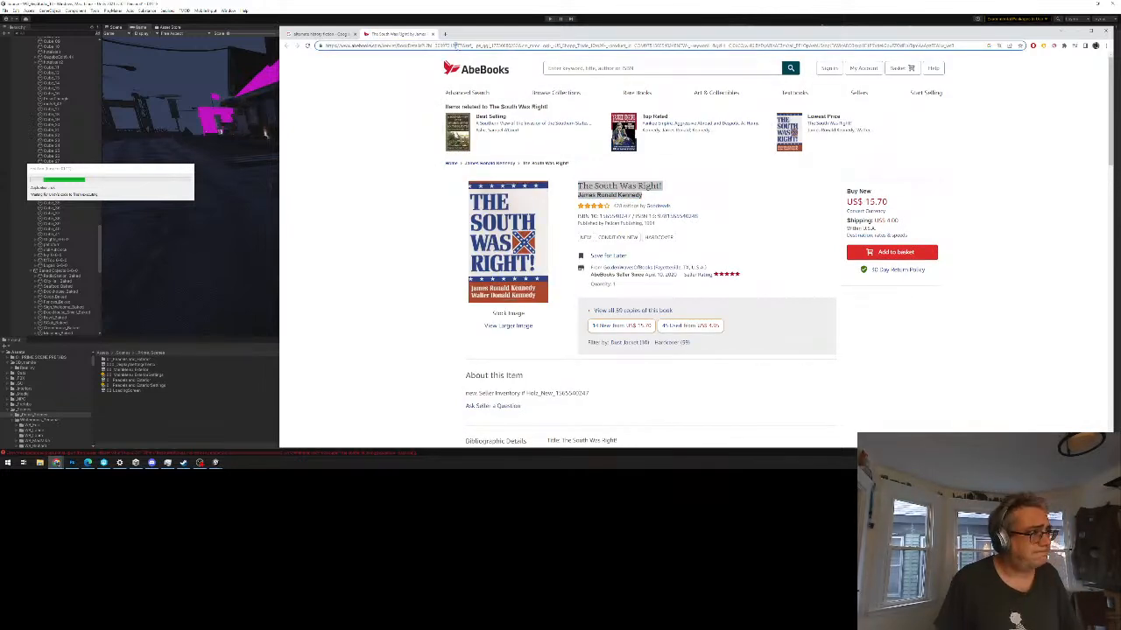
pyautogui.hotkey('ctrl', 'v')
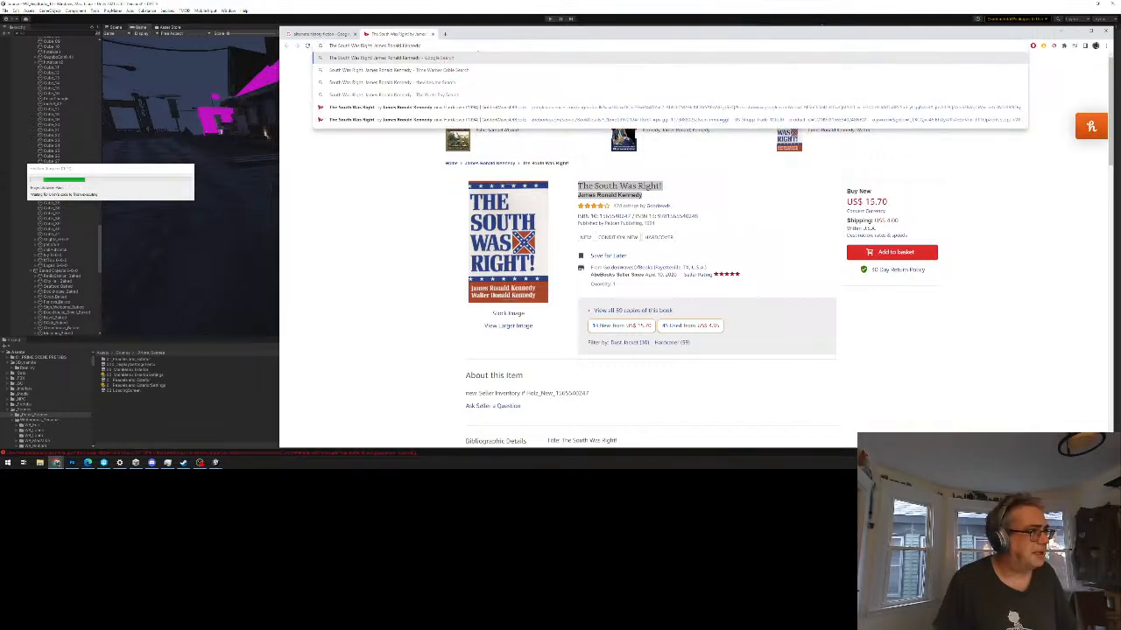
pyautogui.press('Return')
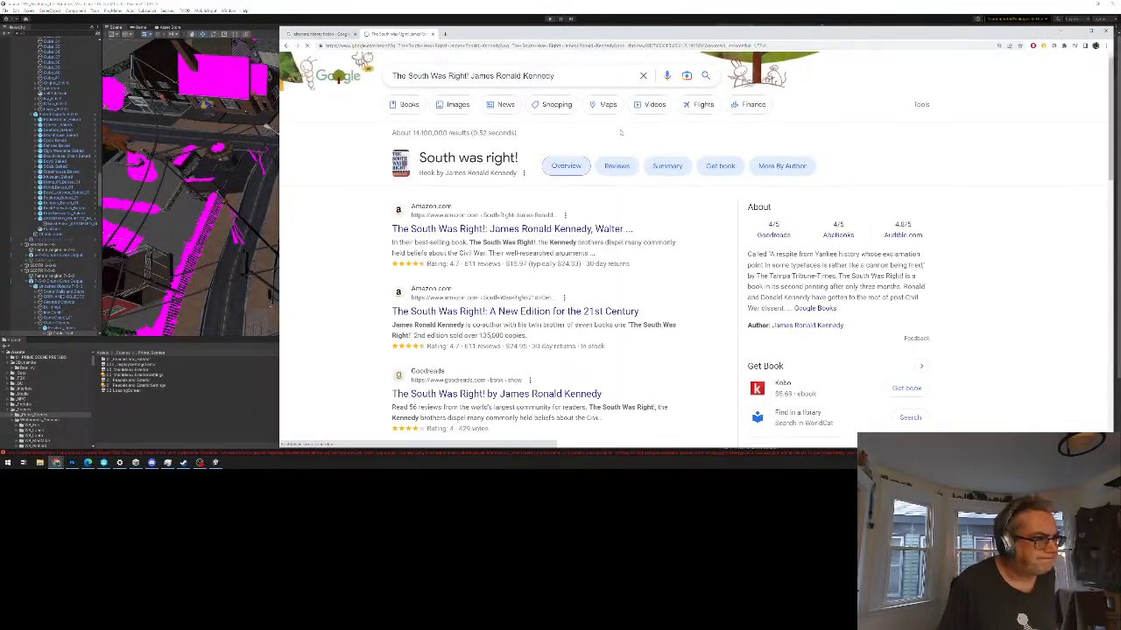
# Step: Look through the search results for The South Was Right! and open the first Amazon listing
pyautogui.scroll(-5, 379, 348)
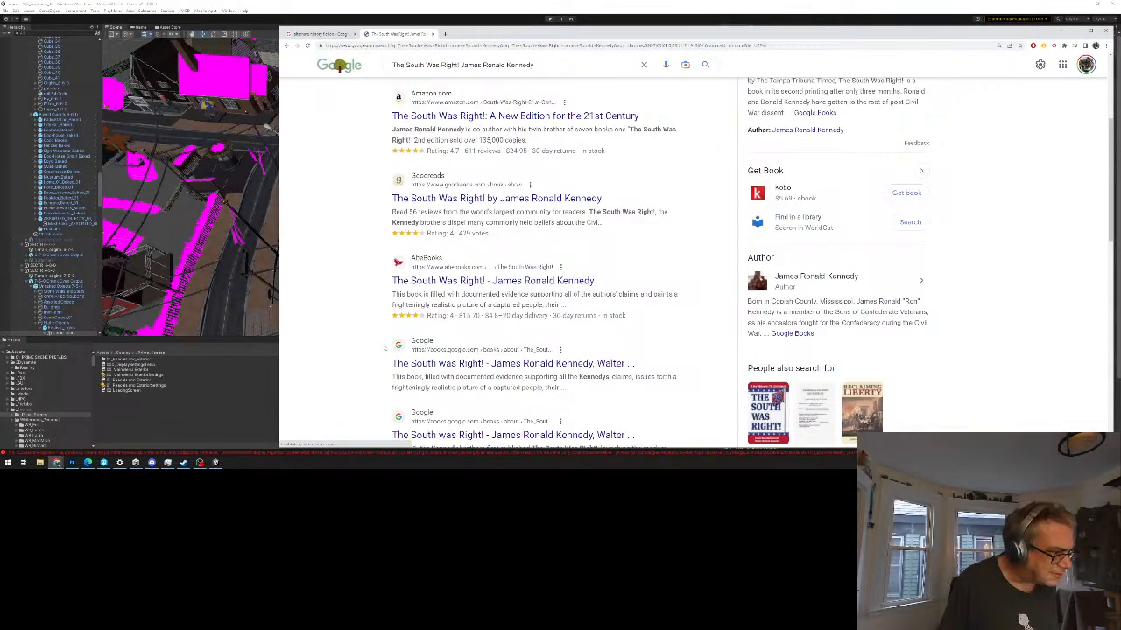
pyautogui.scroll(-8, 379, 348)
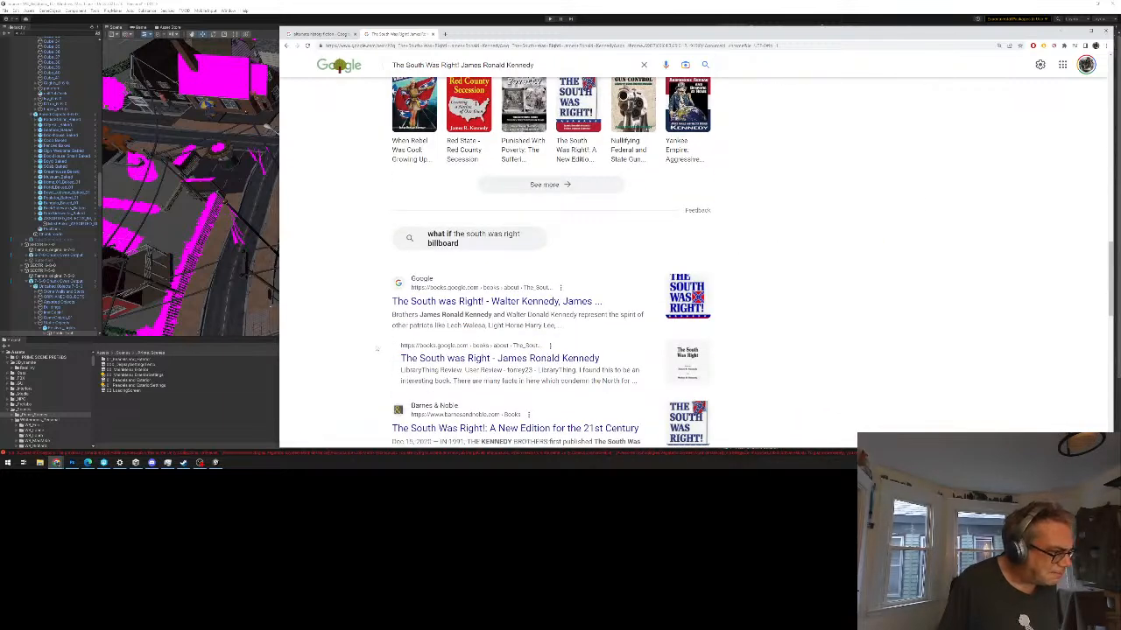
pyautogui.scroll(-2, 378, 348)
pyautogui.scroll(6, 377, 349)
pyautogui.scroll(4, 377, 348)
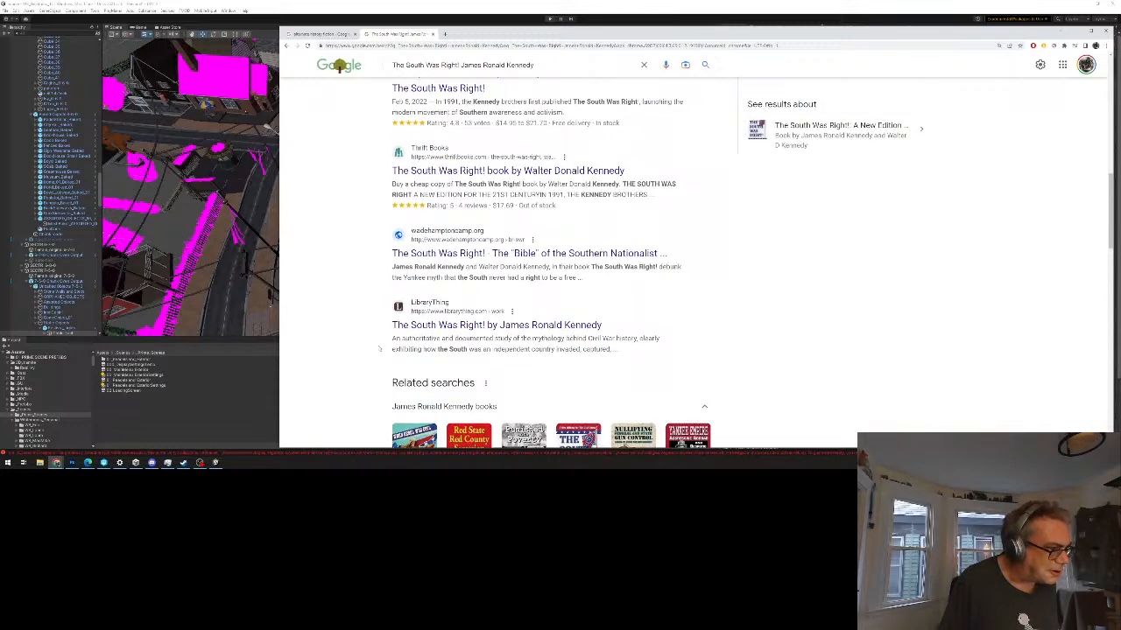
pyautogui.scroll(5, 477, 231)
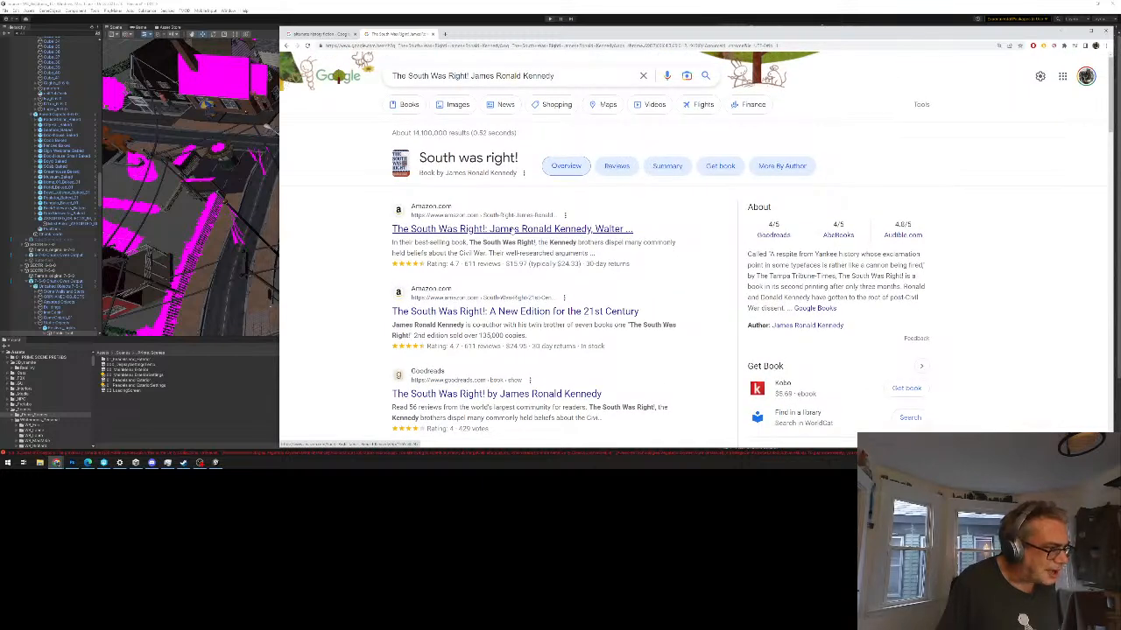
pyautogui.click(512, 229)
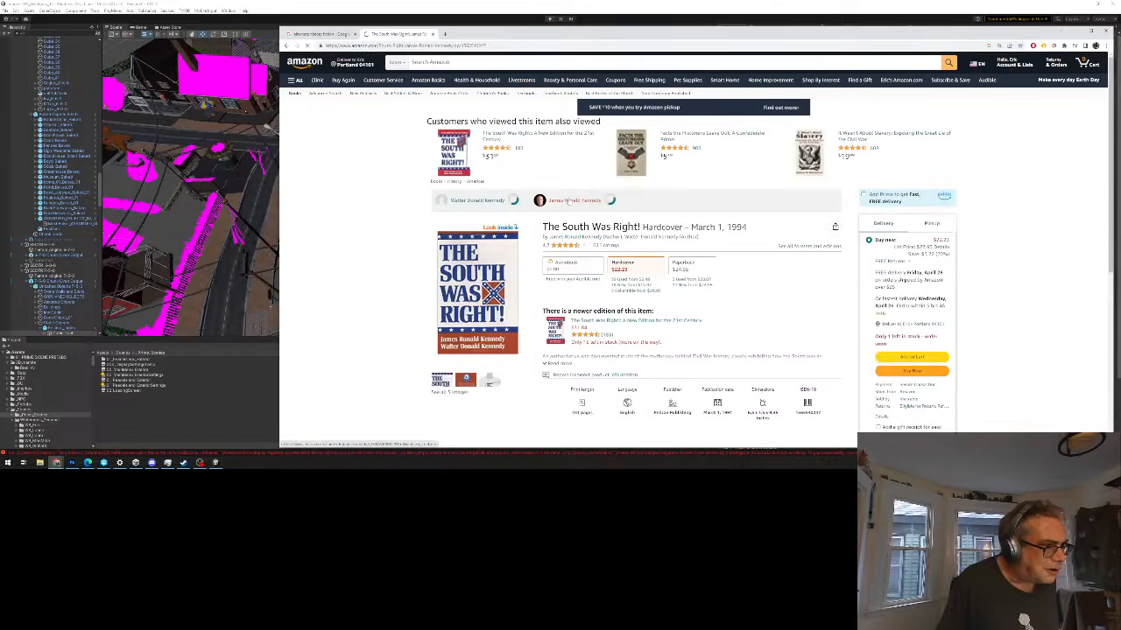
# Step: Read the Editorial Reviews on the book's Amazon page with the page enlarged
pyautogui.scroll(-10, 690, 282)
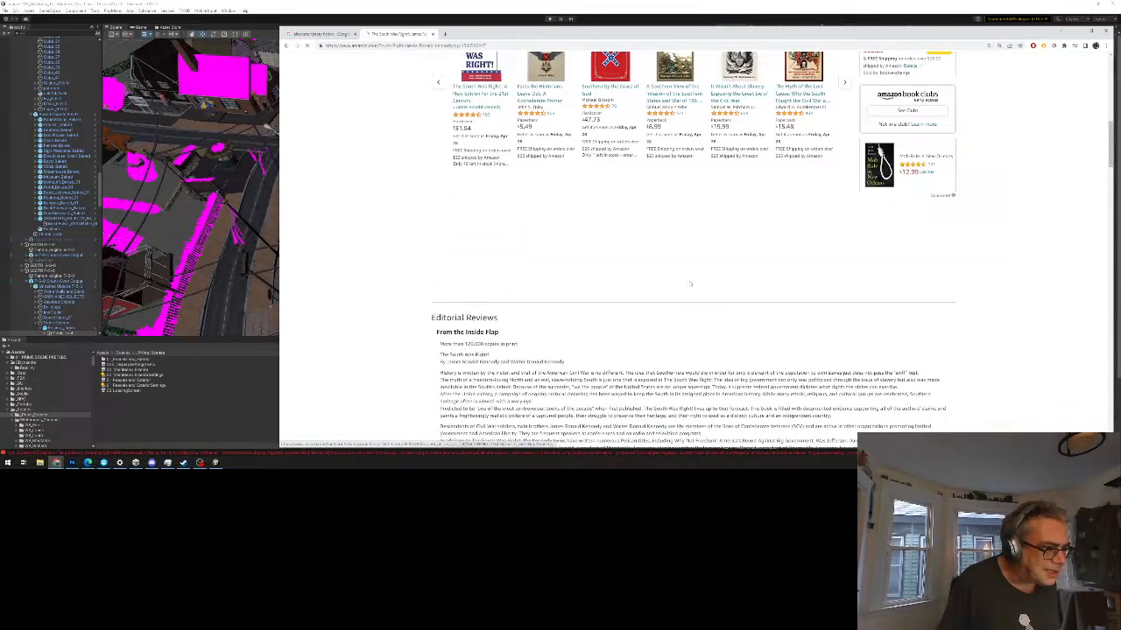
pyautogui.scroll(-2, 690, 282)
pyautogui.scroll(1, 690, 277)
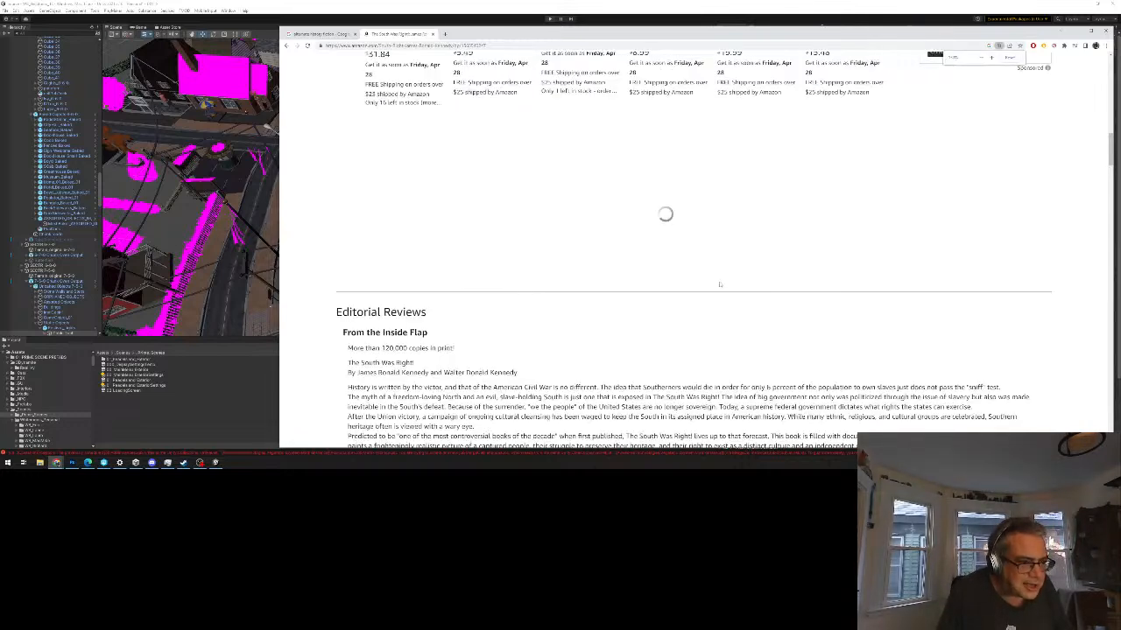
pyautogui.keyDown('ctrl'); pyautogui.scroll(2, 720, 280); pyautogui.keyUp('ctrl')
pyautogui.scroll(-2, 696, 245)
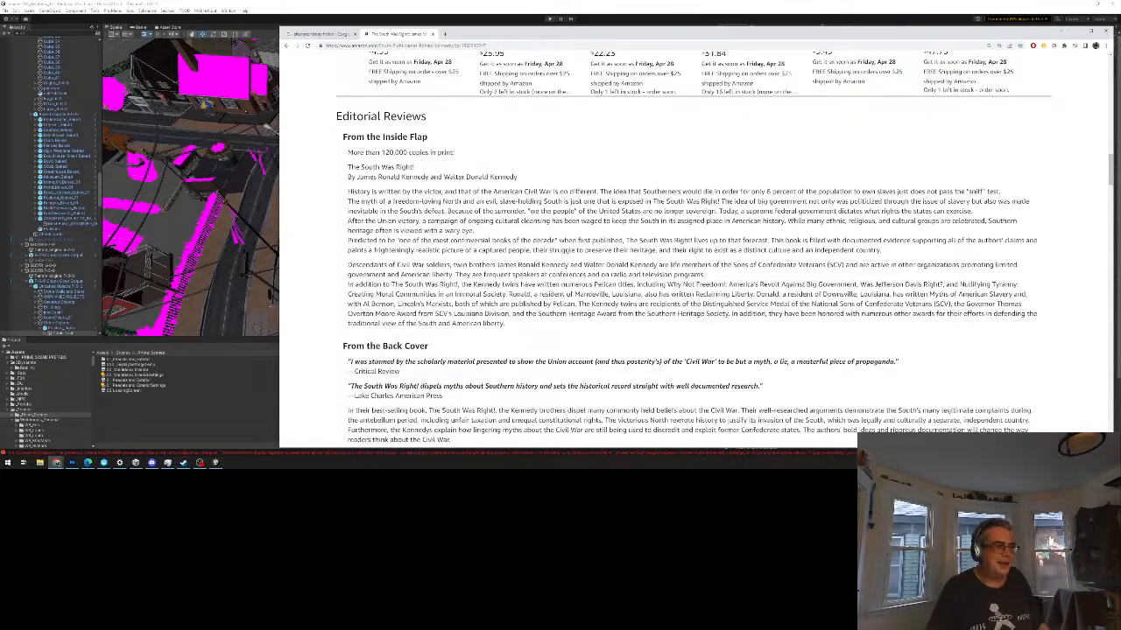
pyautogui.hotkey('ctrl', '+')
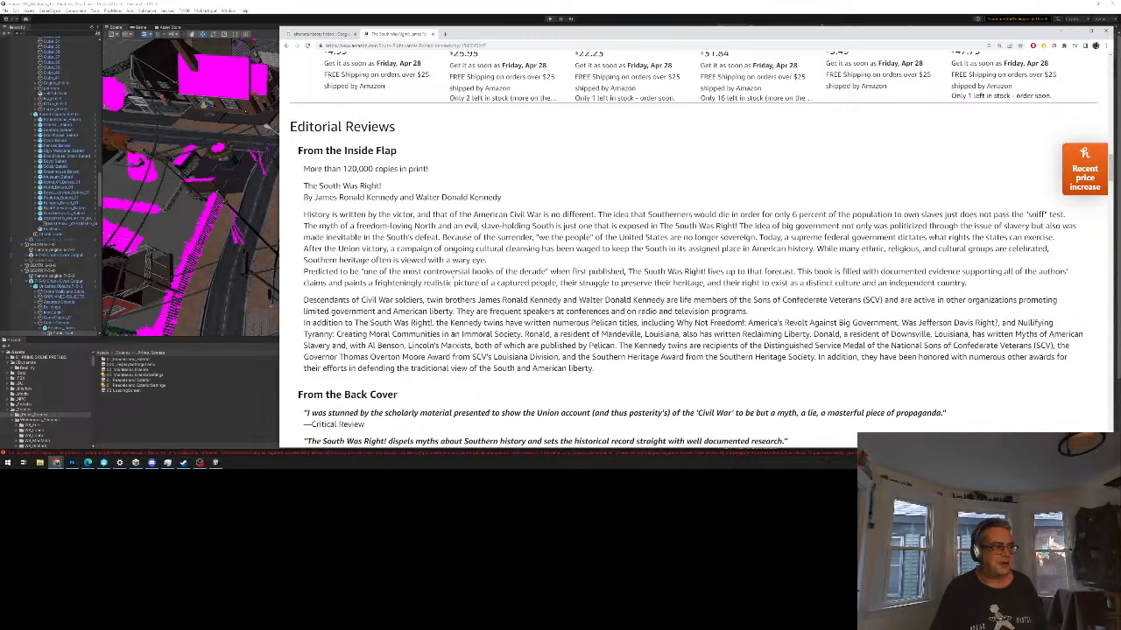
# Step: Switch back to Unity and fly through the Scene view to examine the magenta ground areas around the streets and park
pyautogui.click(665, 3)
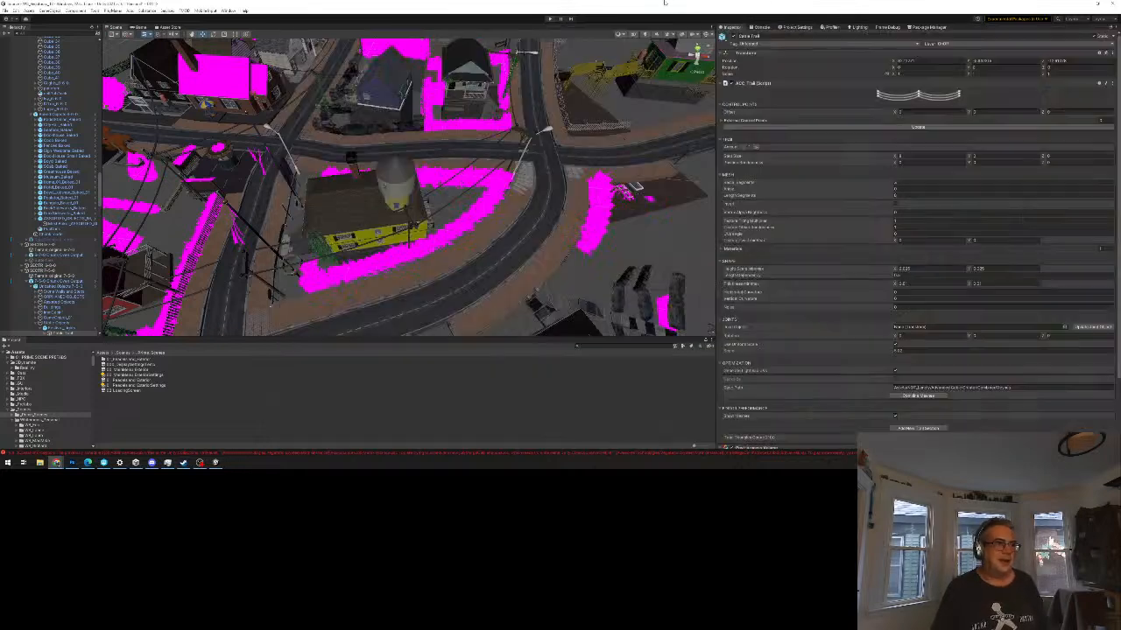
pyautogui.moveTo(415, 225); pyautogui.dragTo(461, 224, button='right')
pyautogui.press('a')
pyautogui.press('s')
pyautogui.press('w')
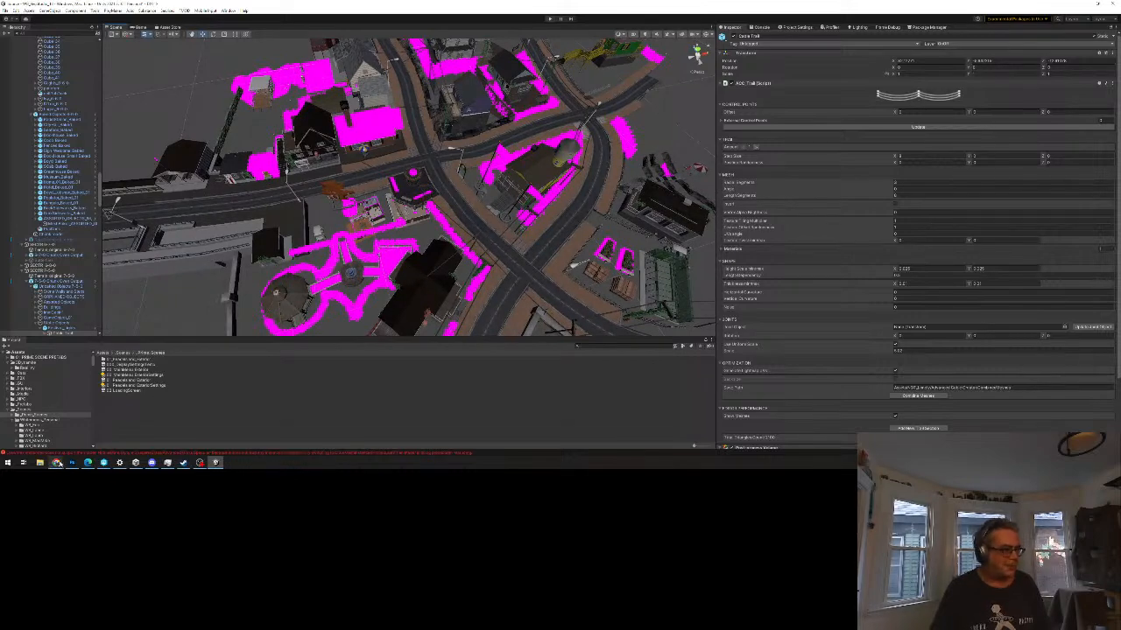
pyautogui.moveTo(55, 463)
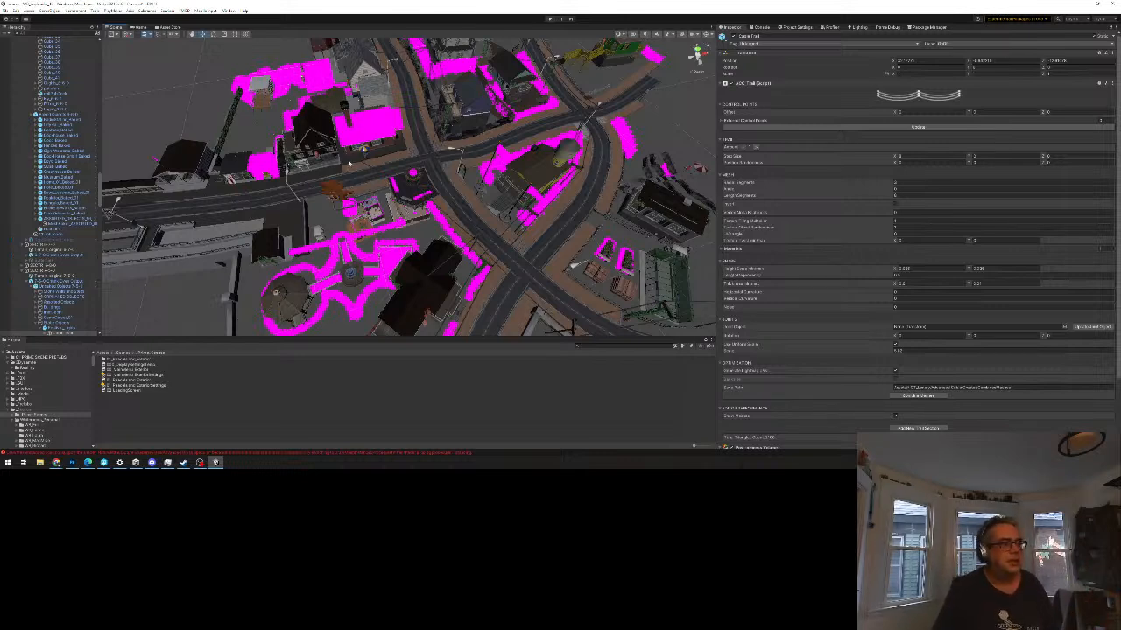
pyautogui.moveTo(425, 237); pyautogui.dragTo(475, 237, button='right')
pyautogui.press('w')
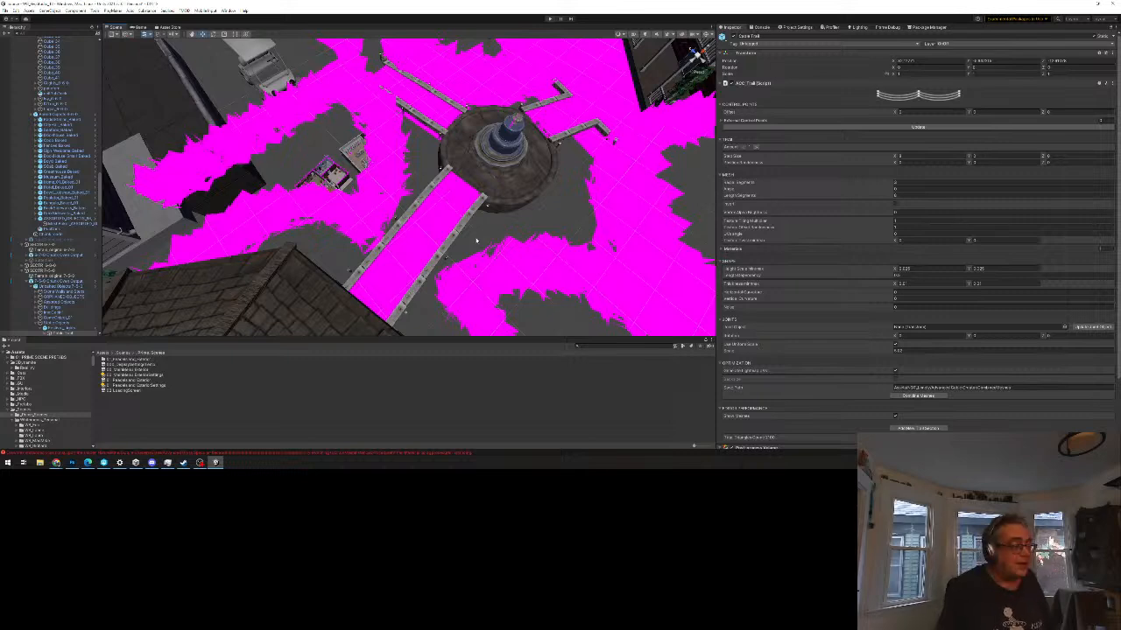
# Step: Set the Scene view to look from the top and survey the whole town for magenta materials
pyautogui.moveTo(640, 204); pyautogui.dragTo(653, 162, button='right')
pyautogui.click(698, 48)
pyautogui.click(697, 57)
pyautogui.scroll(-12, 494, 210)
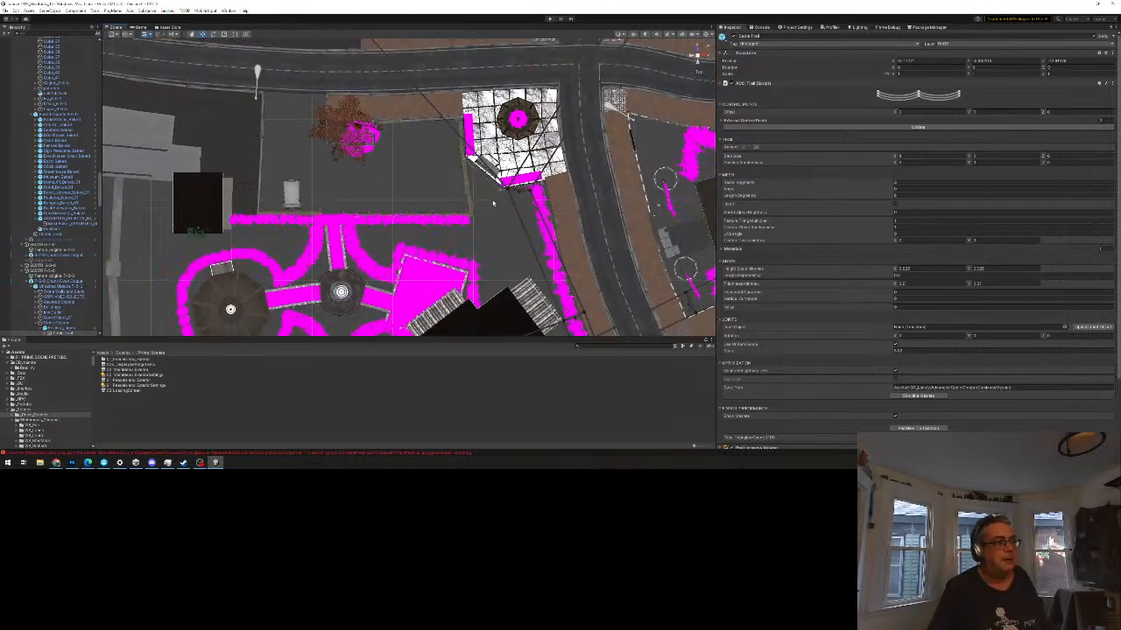
pyautogui.scroll(-7, 495, 233)
pyautogui.moveTo(581, 145); pyautogui.dragTo(546, 238, button='middle')
pyautogui.scroll(-6, 519, 235)
pyautogui.scroll(-6, 523, 238)
pyautogui.scroll(-6, 546, 238)
pyautogui.scroll(-2, 547, 238)
pyautogui.moveTo(607, 169); pyautogui.dragTo(615, 213, button='middle')
pyautogui.scroll(-4, 614, 213)
pyautogui.scroll(-2, 615, 210)
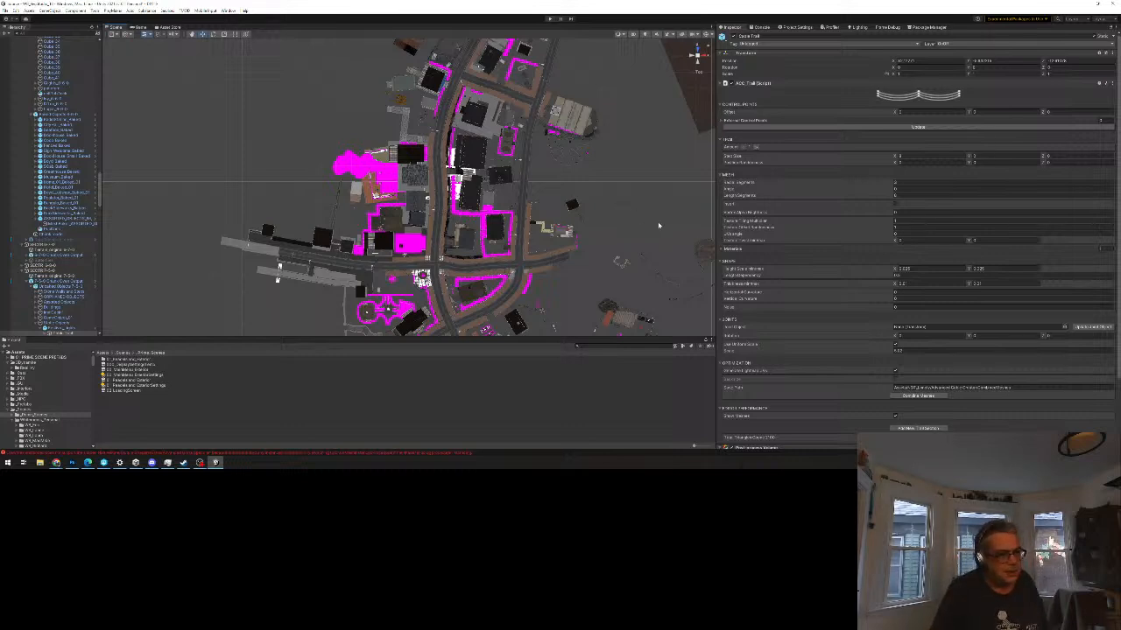
pyautogui.moveTo(480, 177); pyautogui.dragTo(474, 182, button='middle')
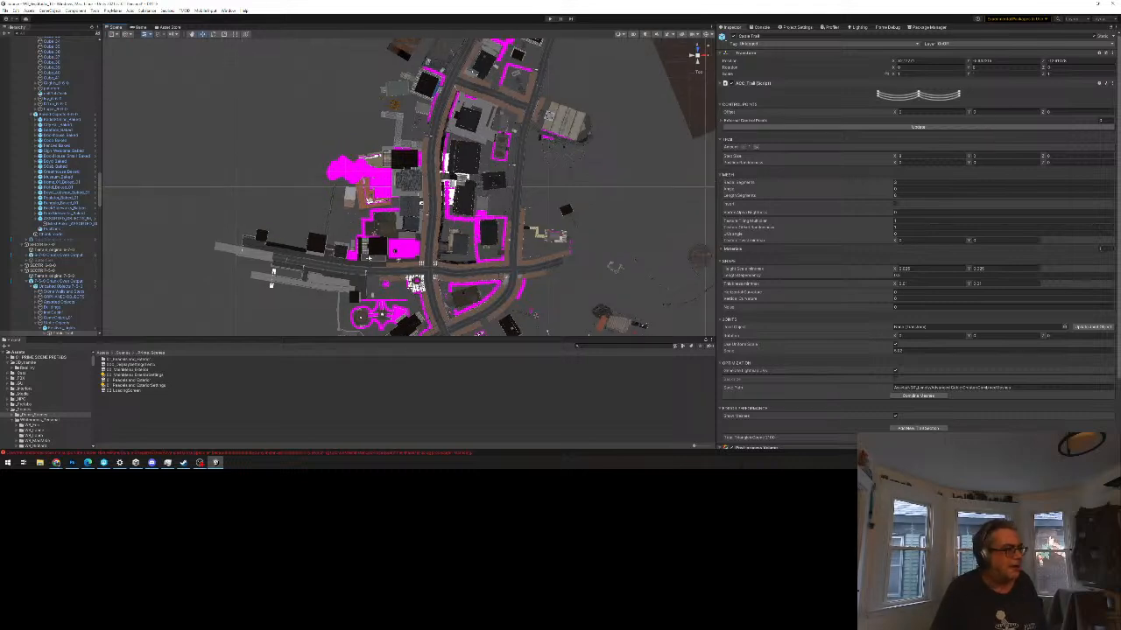
# Step: Examine the materials of the street blocks and houses up close from angled views around the town
pyautogui.scroll(10, 333, 279)
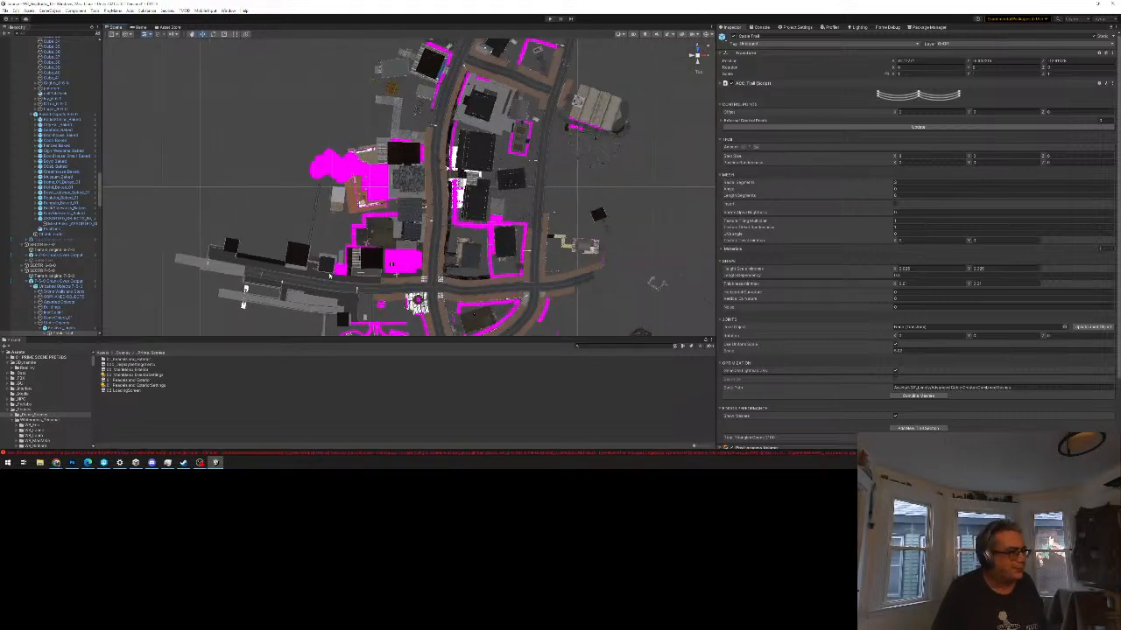
pyautogui.moveTo(560, 333); pyautogui.dragTo(496, 275, button='middle')
pyautogui.scroll(3, 502, 280)
pyautogui.scroll(6, 497, 275)
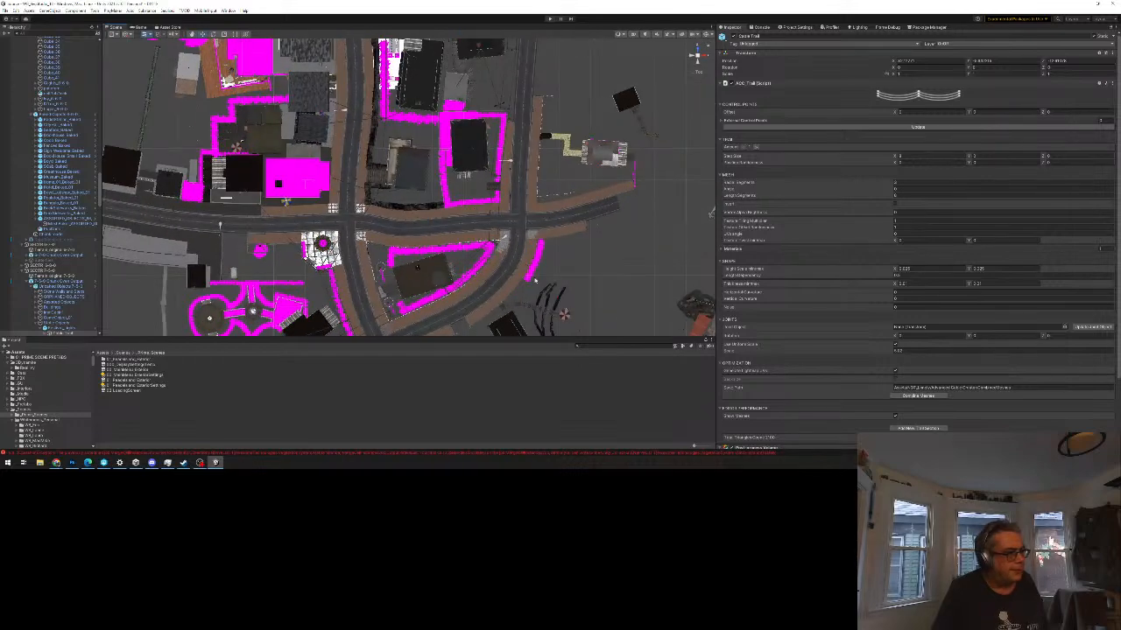
pyautogui.keyDown('alt'); pyautogui.moveTo(553, 269); pyautogui.dragTo(456, 174); pyautogui.keyUp('alt')
pyautogui.keyDown('alt'); pyautogui.moveTo(455, 254); pyautogui.dragTo(420, 200); pyautogui.keyUp('alt')
pyautogui.moveTo(420, 200); pyautogui.dragTo(470, 225, button='middle')
pyautogui.moveTo(353, 171); pyautogui.dragTo(405, 241, button='middle')
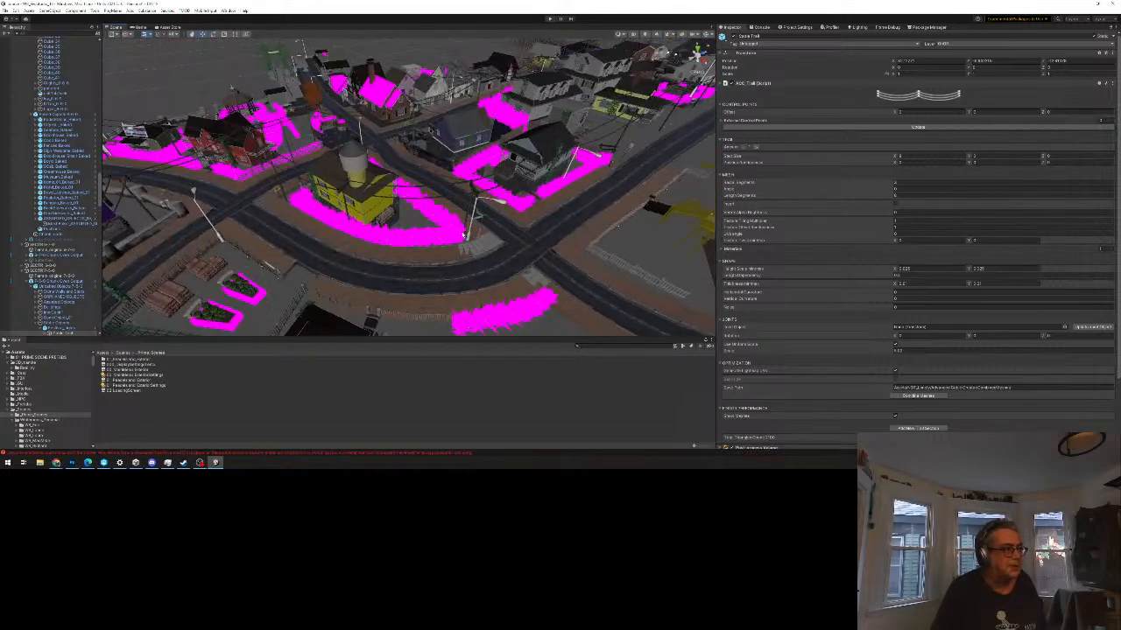
pyautogui.keyDown('alt'); pyautogui.moveTo(479, 214); pyautogui.dragTo(386, 202); pyautogui.keyUp('alt')
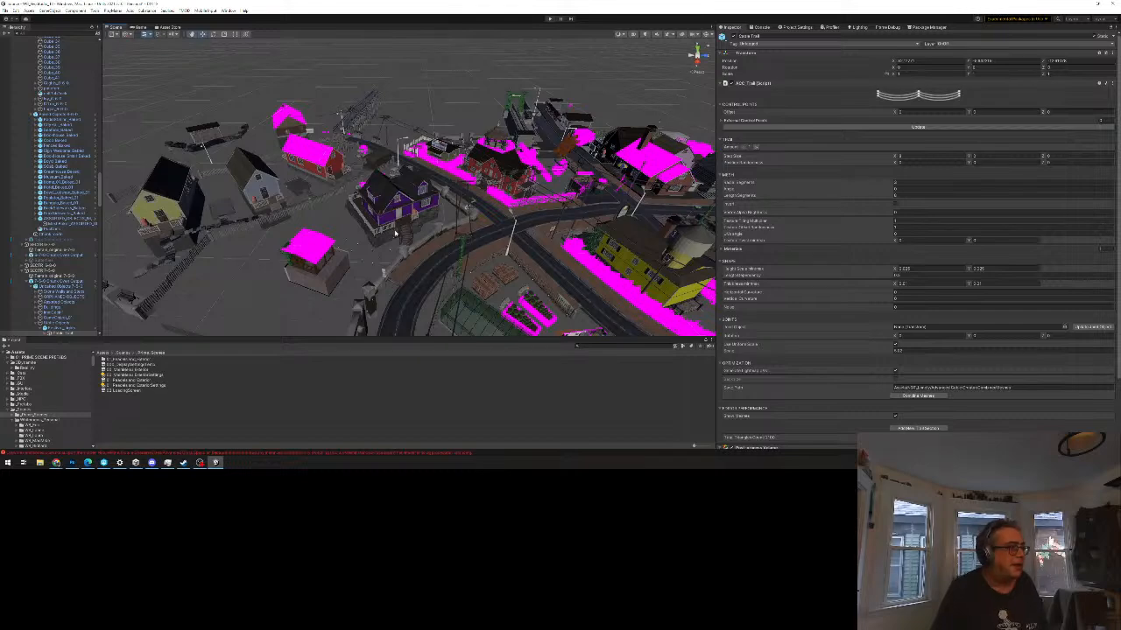
pyautogui.keyDown('alt'); pyautogui.moveTo(421, 220); pyautogui.dragTo(493, 228); pyautogui.keyUp('alt')
pyautogui.moveTo(494, 227); pyautogui.dragTo(216, 249, button='middle')
pyautogui.moveTo(490, 254); pyautogui.dragTo(316, 249, button='middle')
pyautogui.keyDown('alt'); pyautogui.moveTo(438, 214); pyautogui.dragTo(421, 247); pyautogui.keyUp('alt')
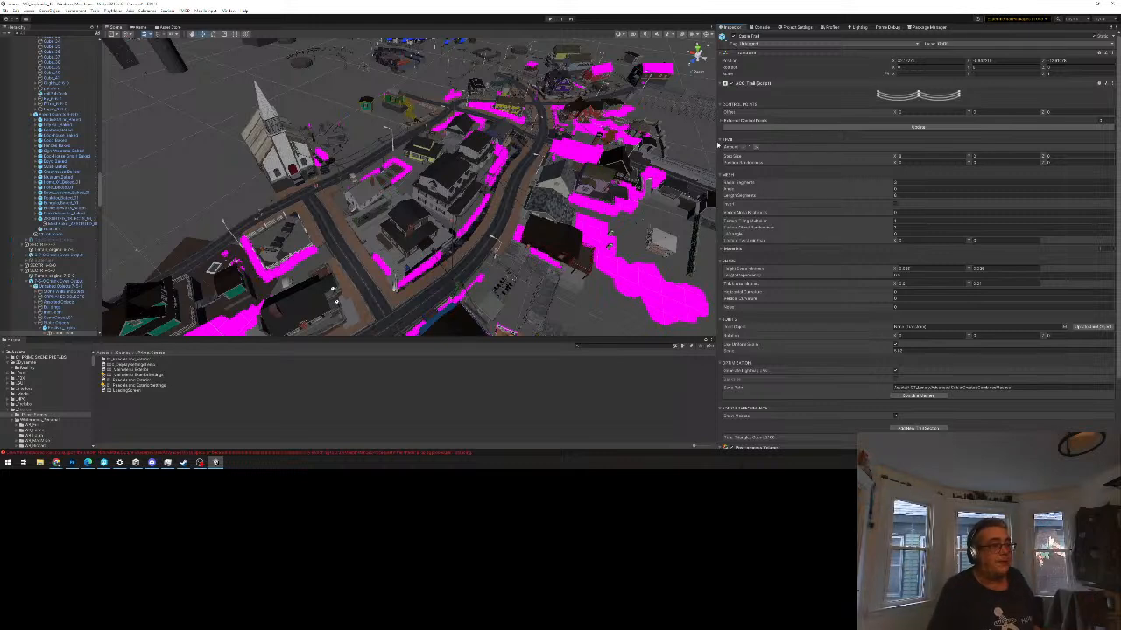
# Step: Widen the Scene view by narrowing the Inspector
pyautogui.moveTo(718, 145); pyautogui.dragTo(878, 140)
pyautogui.moveTo(503, 125); pyautogui.dragTo(503, 140, button='right')
pyautogui.moveTo(350, 243); pyautogui.dragTo(366, 236, button='middle')
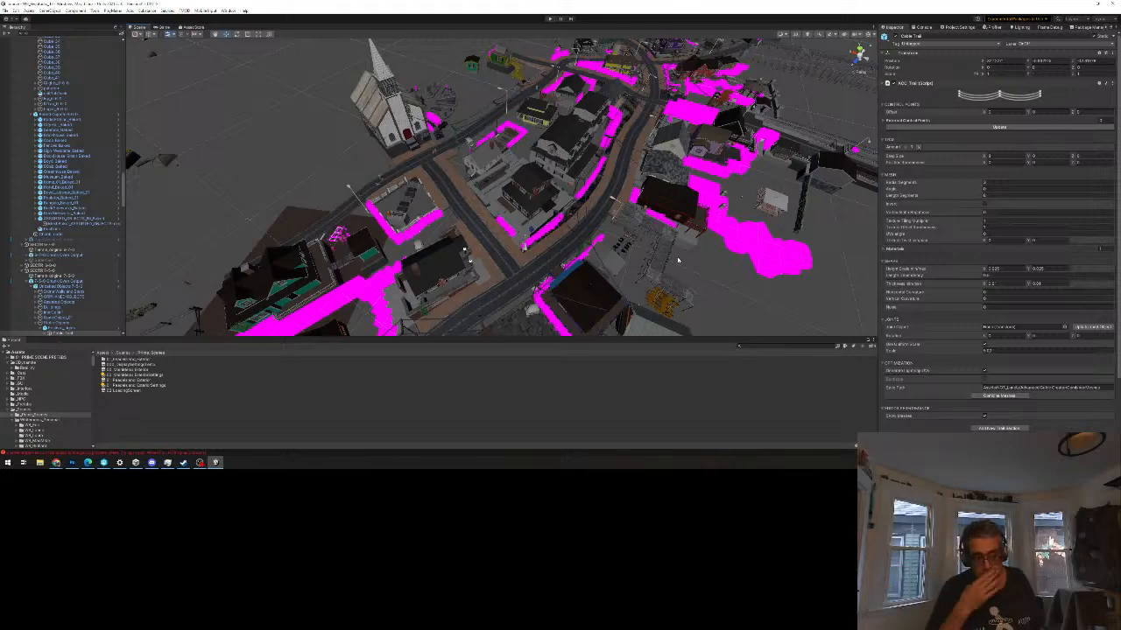
# Step: Survey the church district, park and surrounding buildings in the widened Scene view for broken materials
pyautogui.moveTo(668, 220); pyautogui.dragTo(599, 201, button='middle')
pyautogui.moveTo(708, 230); pyautogui.dragTo(588, 249, button='middle')
pyautogui.scroll(3, 590, 249)
pyautogui.moveTo(597, 245); pyautogui.dragTo(560, 236, button='right')
pyautogui.moveTo(601, 232); pyautogui.dragTo(458, 266, button='middle')
pyautogui.moveTo(795, 210); pyautogui.dragTo(455, 230, button='right')
pyautogui.moveTo(705, 185); pyautogui.dragTo(429, 240, button='middle')
pyautogui.moveTo(580, 273); pyautogui.dragTo(519, 228, button='middle')
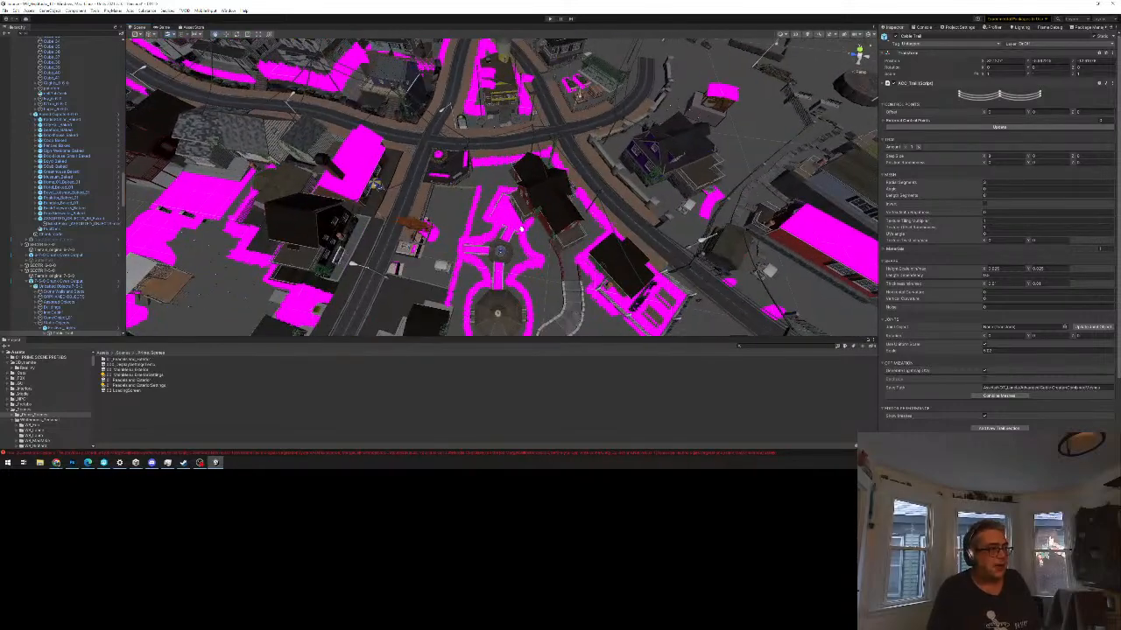
pyautogui.moveTo(355, 227); pyautogui.dragTo(487, 276, button='middle')
pyautogui.moveTo(378, 255); pyautogui.dragTo(541, 198, button='middle')
pyautogui.moveTo(450, 236); pyautogui.dragTo(460, 211, button='middle')
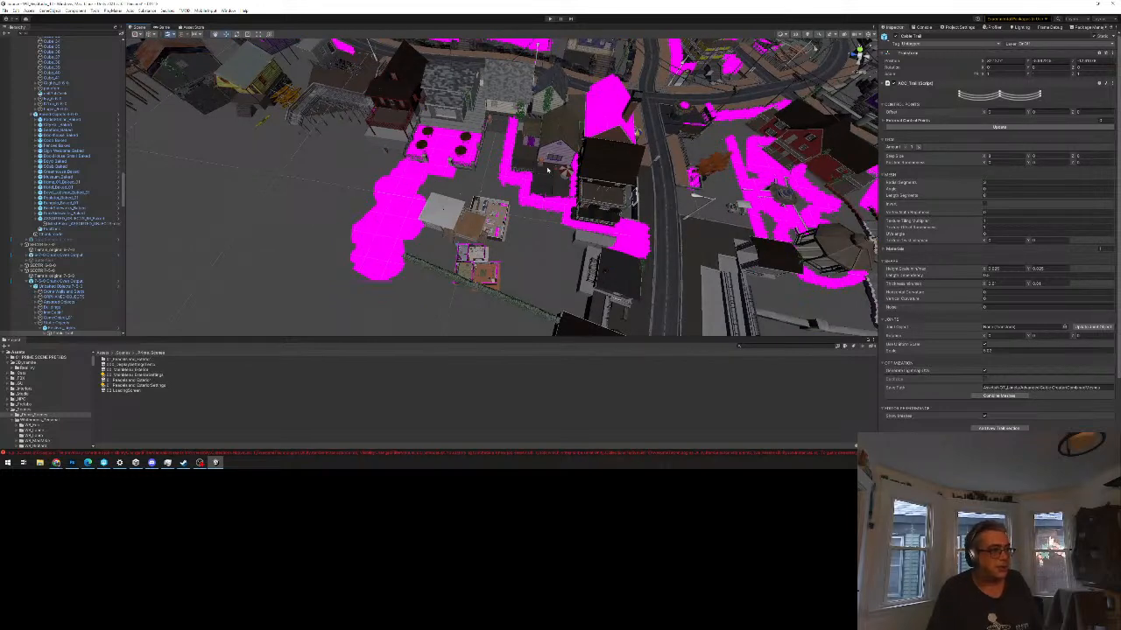
pyautogui.moveTo(556, 175); pyautogui.dragTo(554, 181, button='middle')
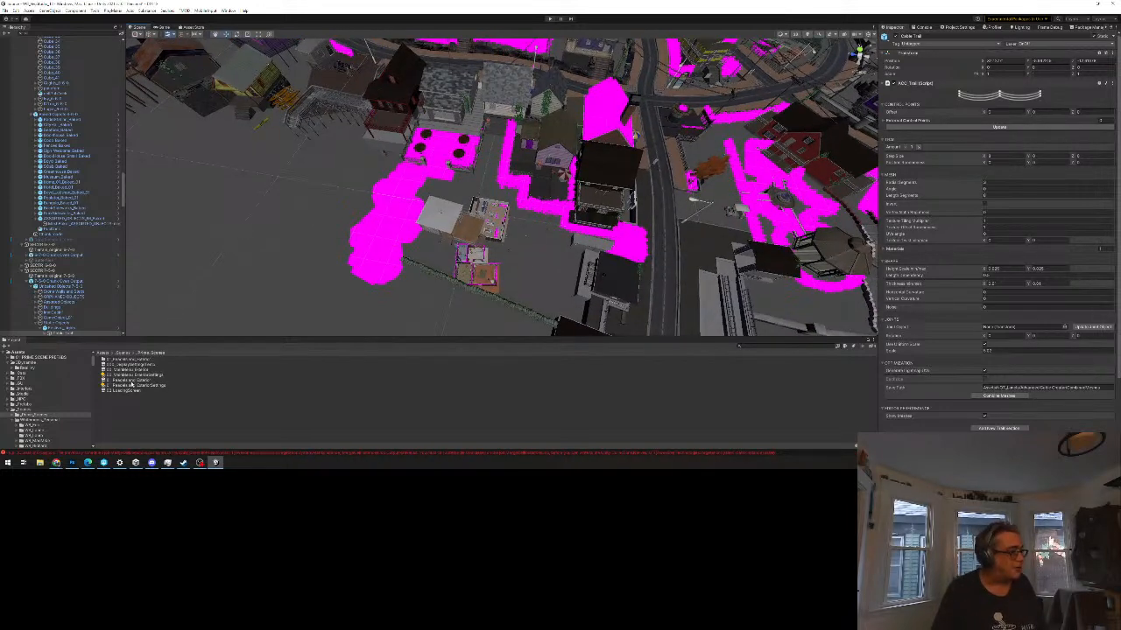
# Step: Open the Peaceland Exterior scene from the Prime Scenes folder, saving the current scene's changes
pyautogui.doubleClick(131, 382)
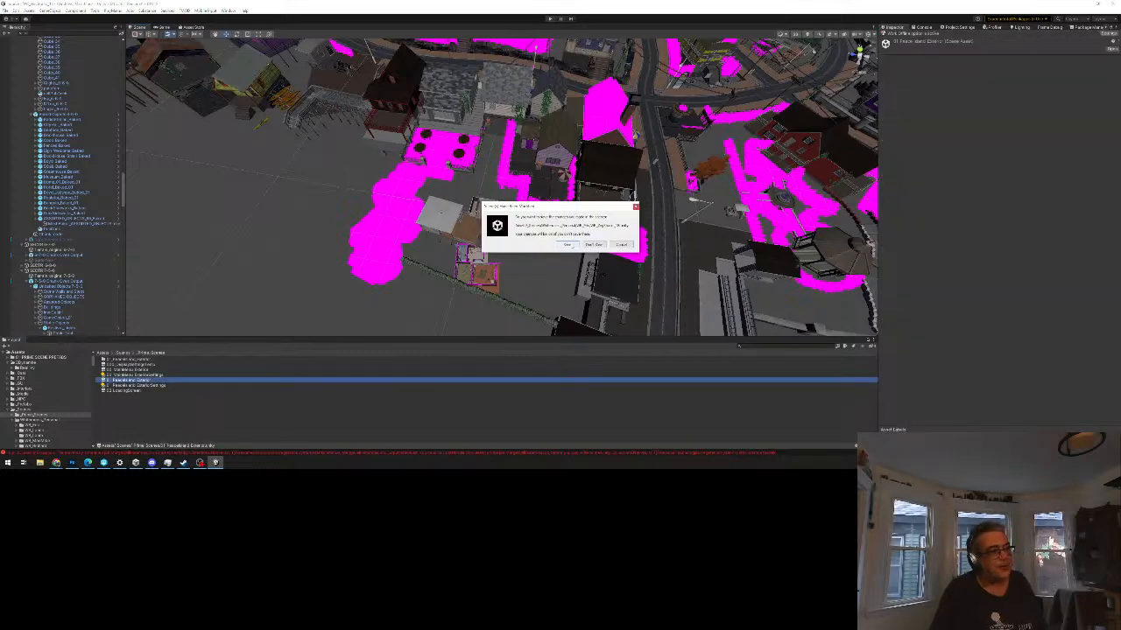
pyautogui.click(567, 244)
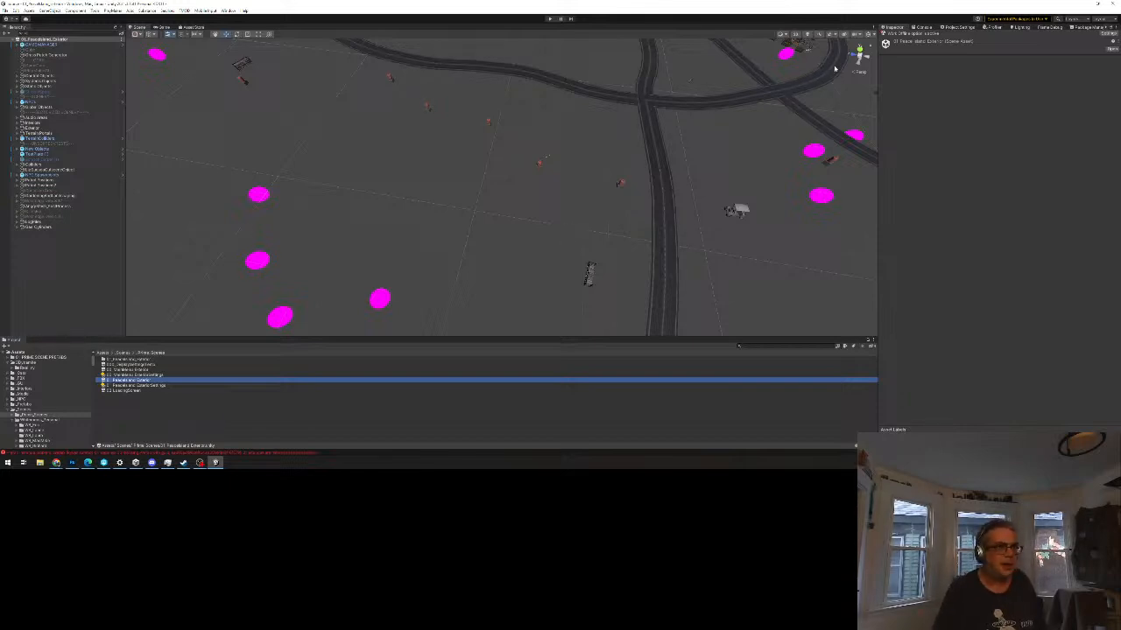
# Step: Inspect the road layout and magenta objects of the Peaceland Exterior scene from the top view
pyautogui.click(860, 48)
pyautogui.scroll(-6, 660, 150)
pyautogui.moveTo(656, 240); pyautogui.dragTo(589, 233, button='middle')
pyautogui.scroll(-2, 589, 232)
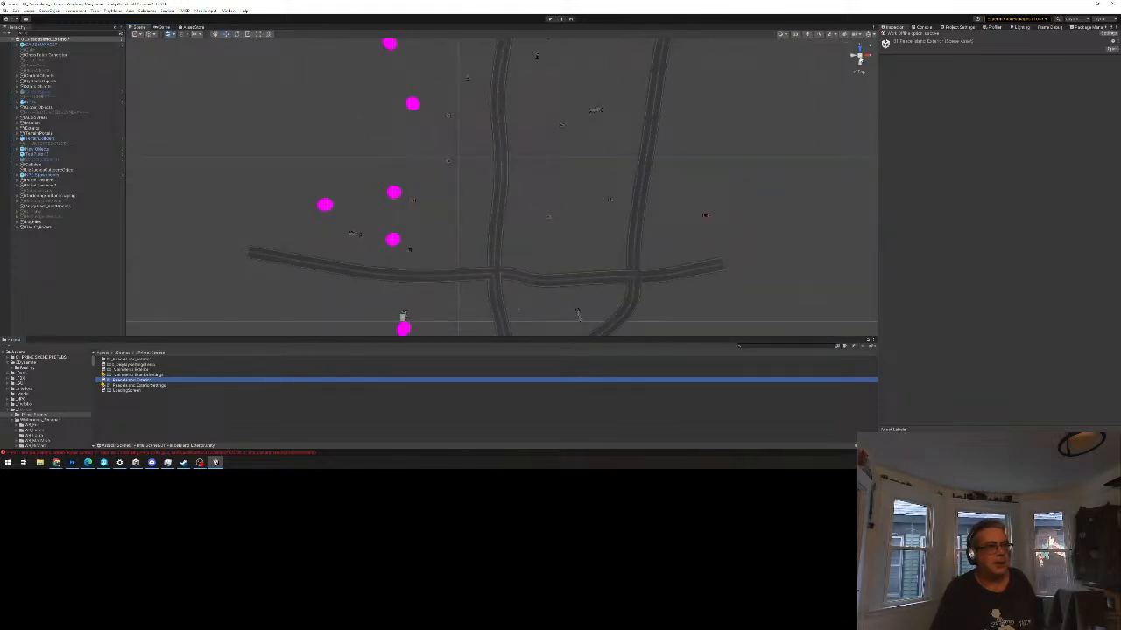
# Step: Switch the Scene view's projection in the top view and start Play mode for the Peaceland Exterior scene
pyautogui.click(859, 56)
pyautogui.click(551, 19)
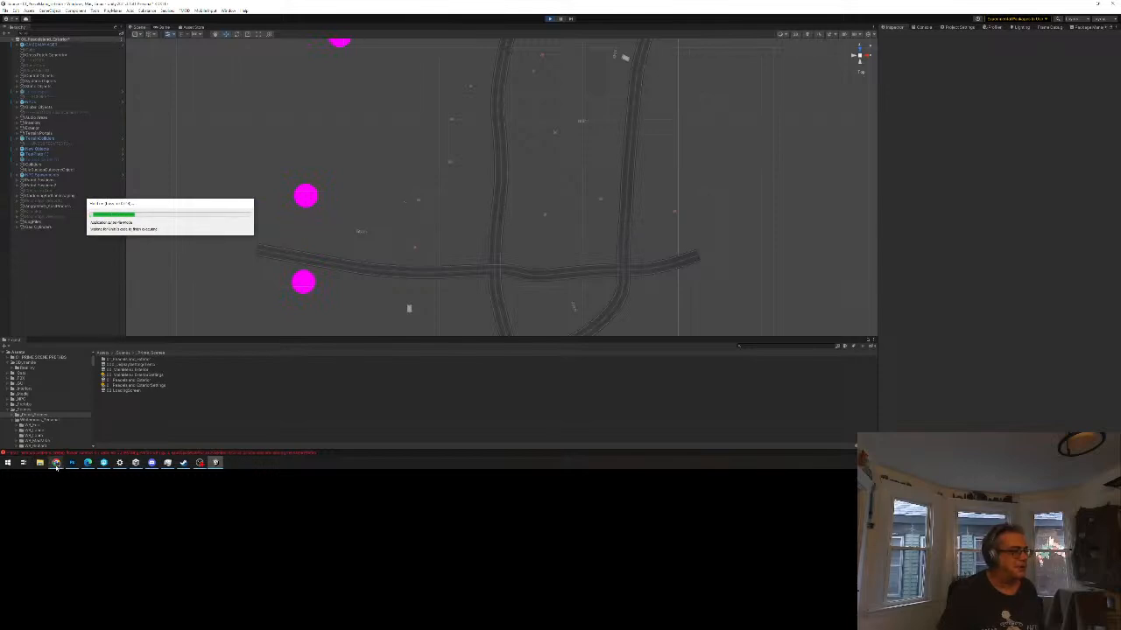
# Step: View the browser's Eurythmics image results while the scene loads, and minimise the browser to return to Unity
pyautogui.moveTo(56, 464)
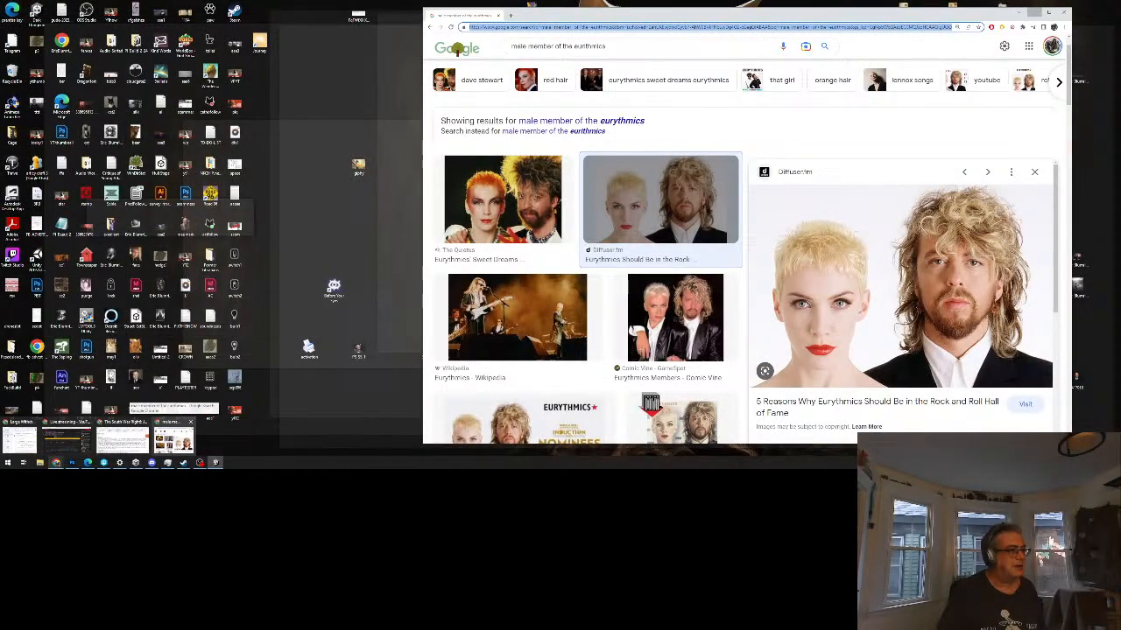
pyautogui.click(174, 438)
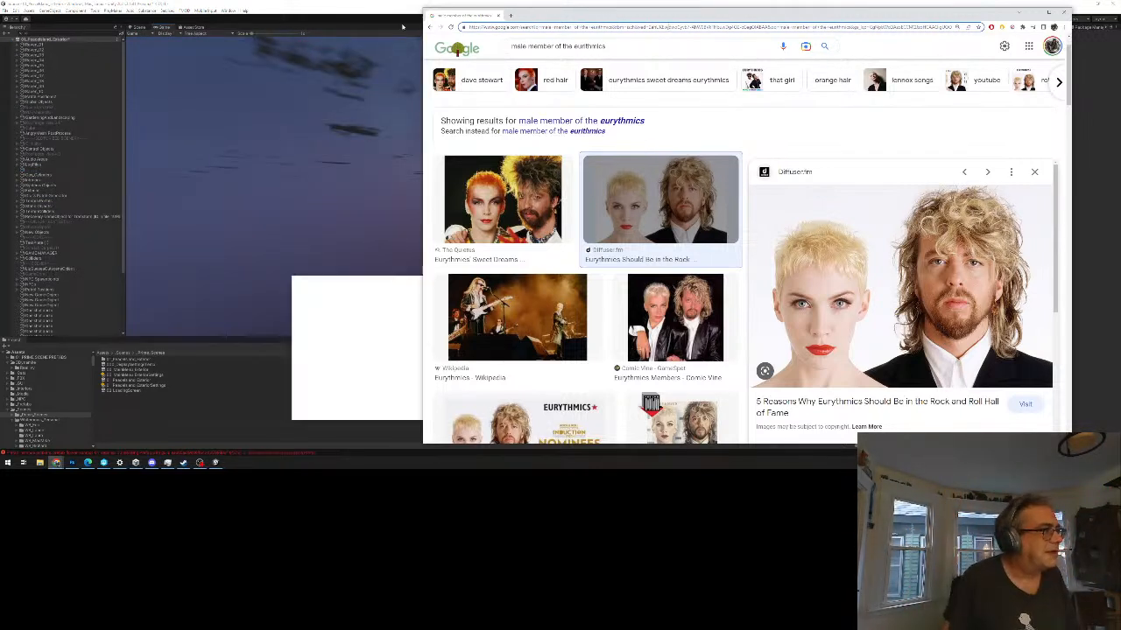
pyautogui.click(1034, 12)
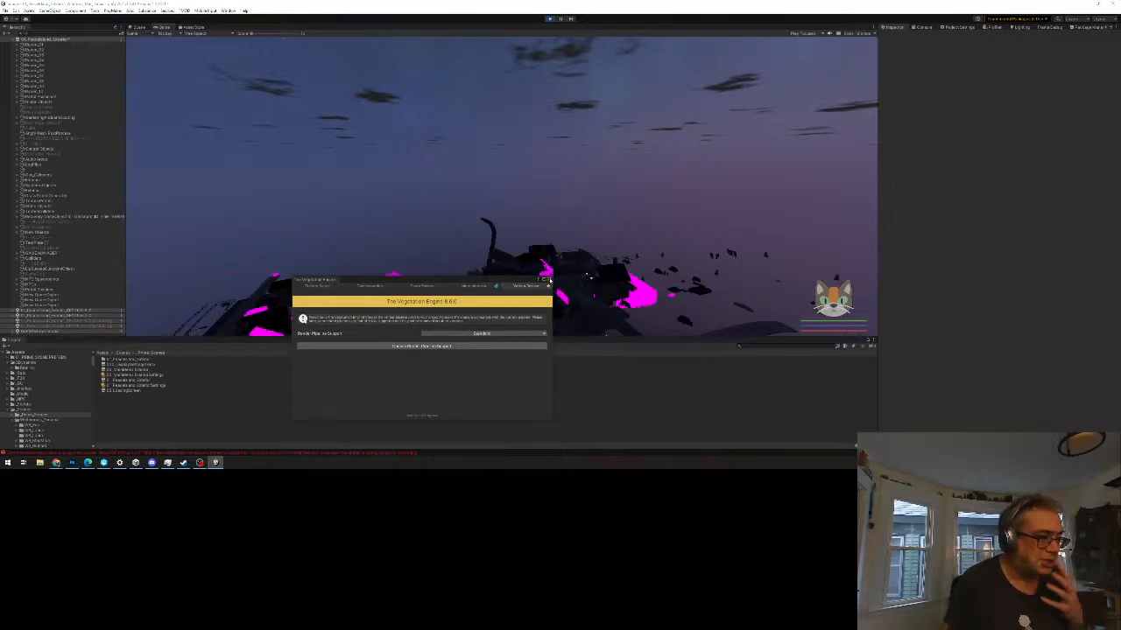
# Step: Close The Vegetation Engine window and walk the cat along the town road, checking buildings, fences and ground for broken materials
pyautogui.click(549, 279)
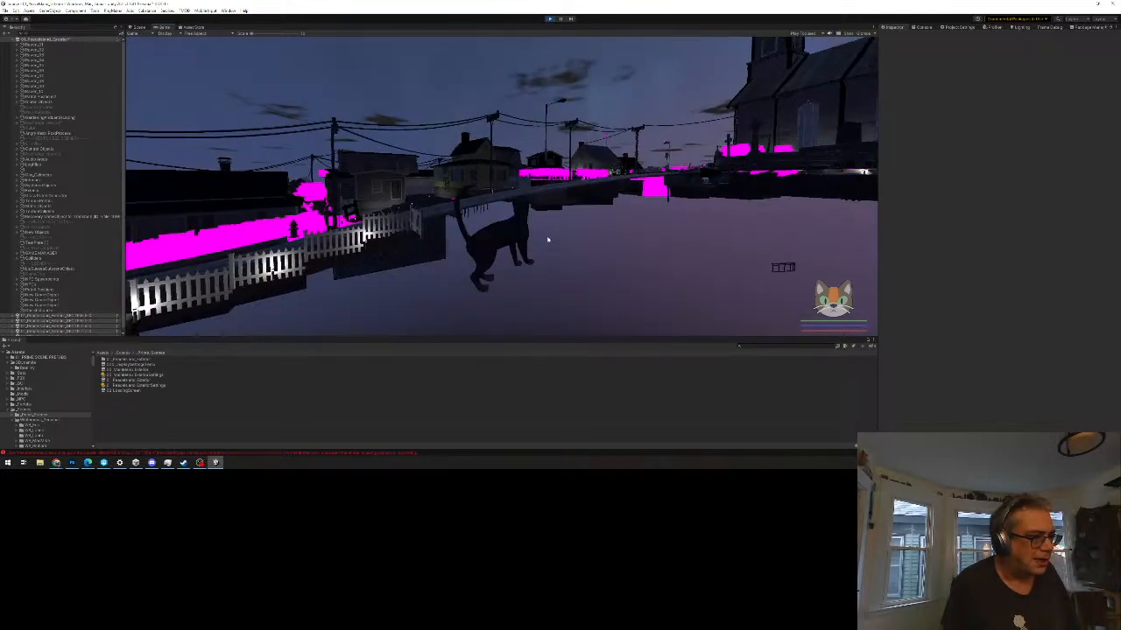
pyautogui.click(548, 240)
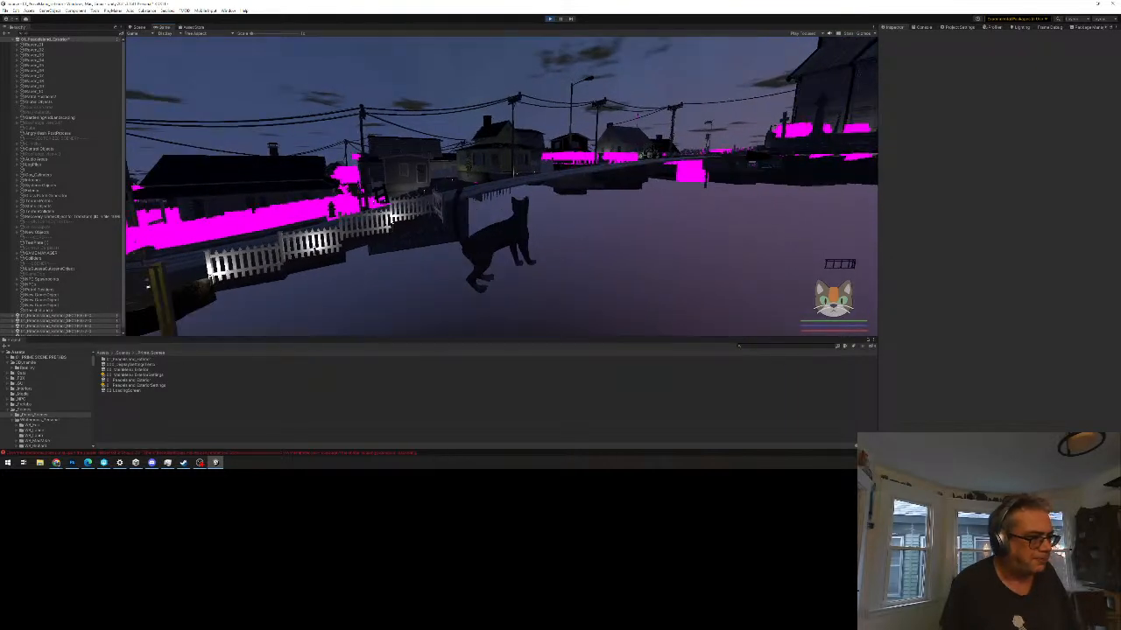
pyautogui.press('w')
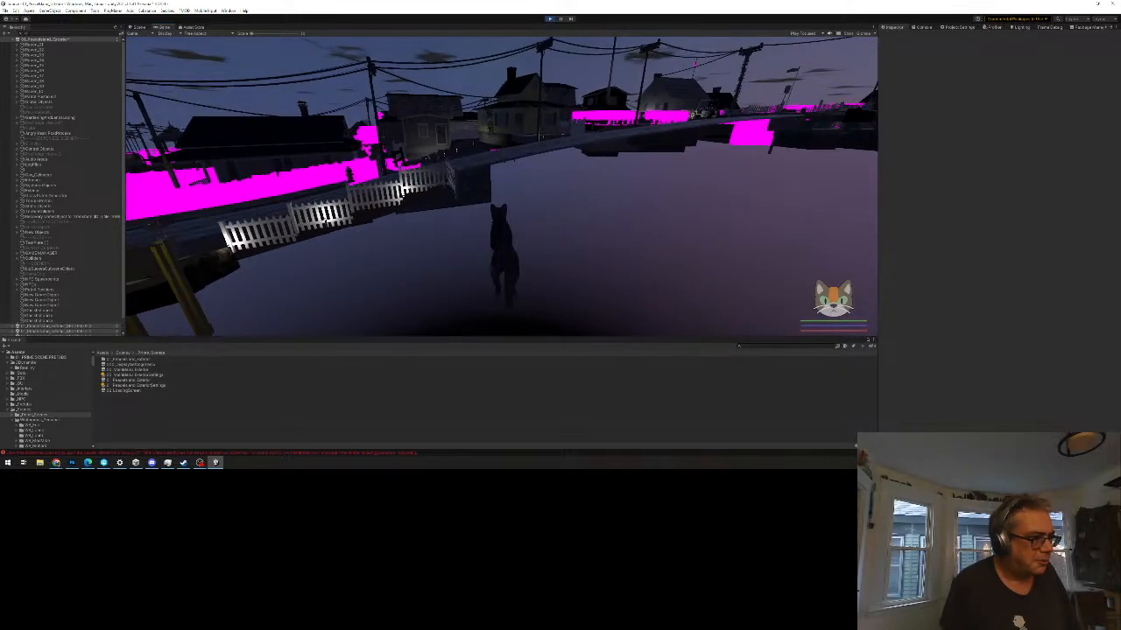
pyautogui.press('w')
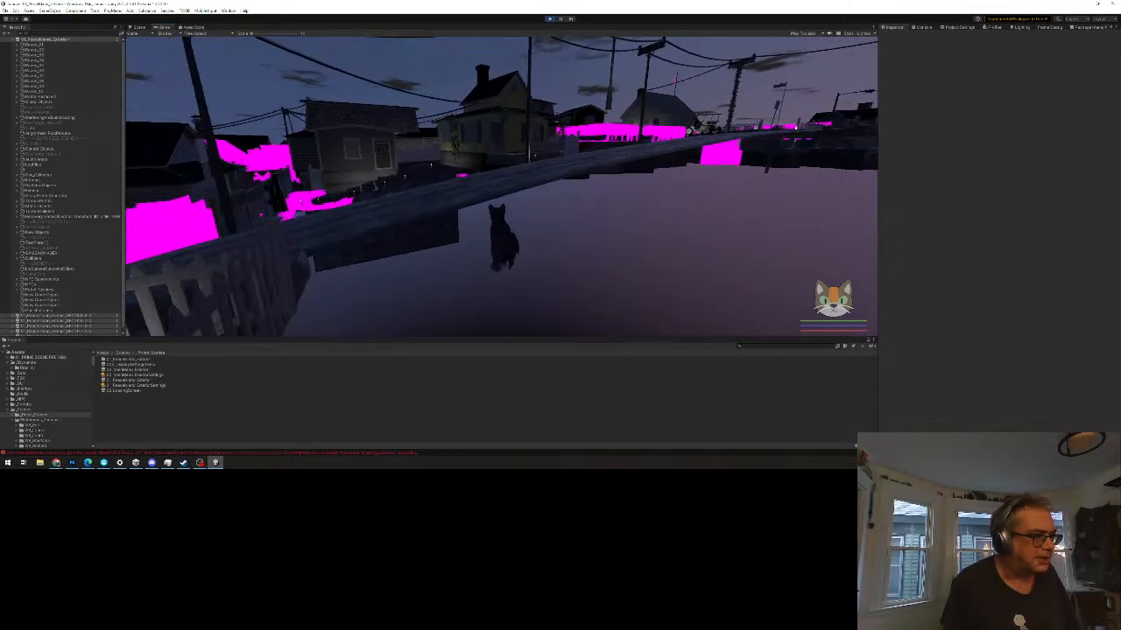
pyautogui.press('w')
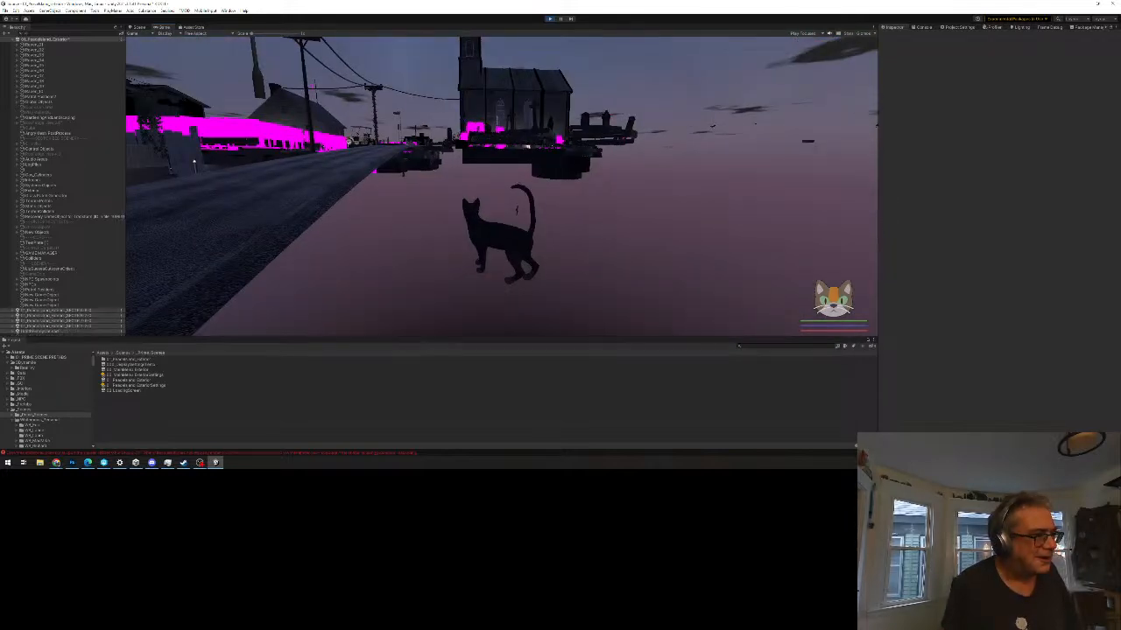
pyautogui.press('w')
pyautogui.press('w')
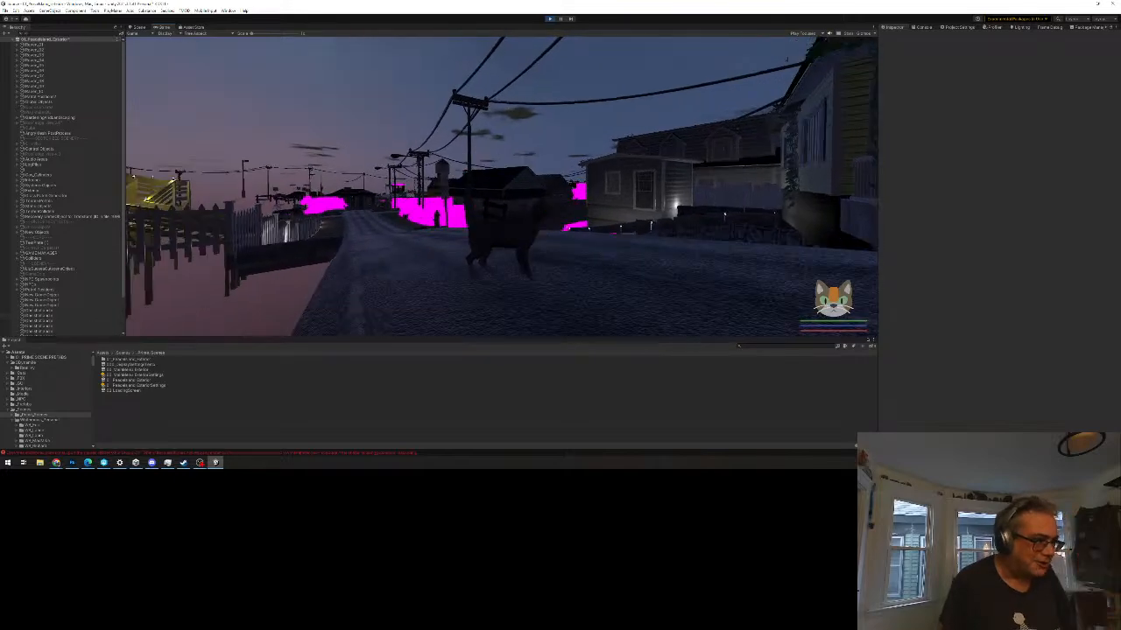
pyautogui.press('w')
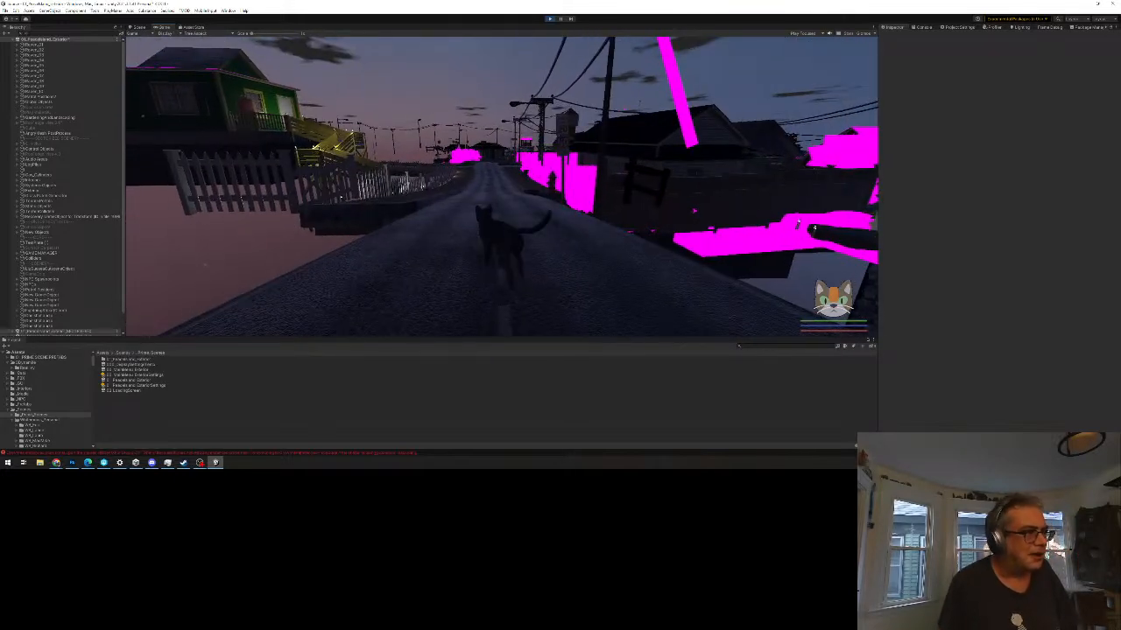
# Step: Pause the running game, bring up the Console and clear its messages
pyautogui.press('Escape')
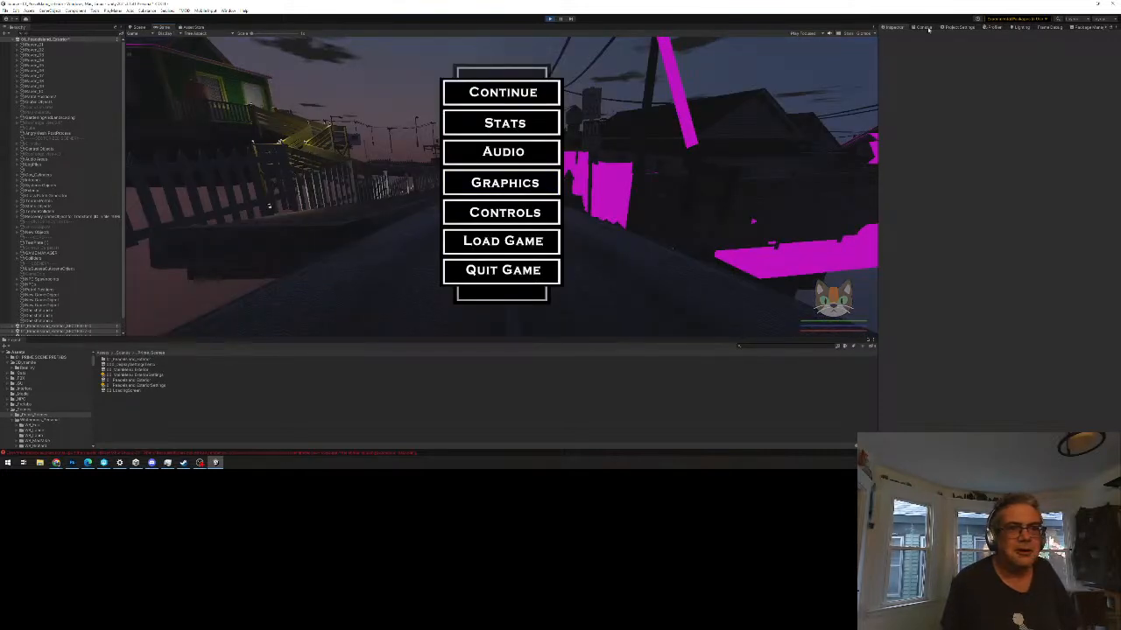
pyautogui.click(925, 29)
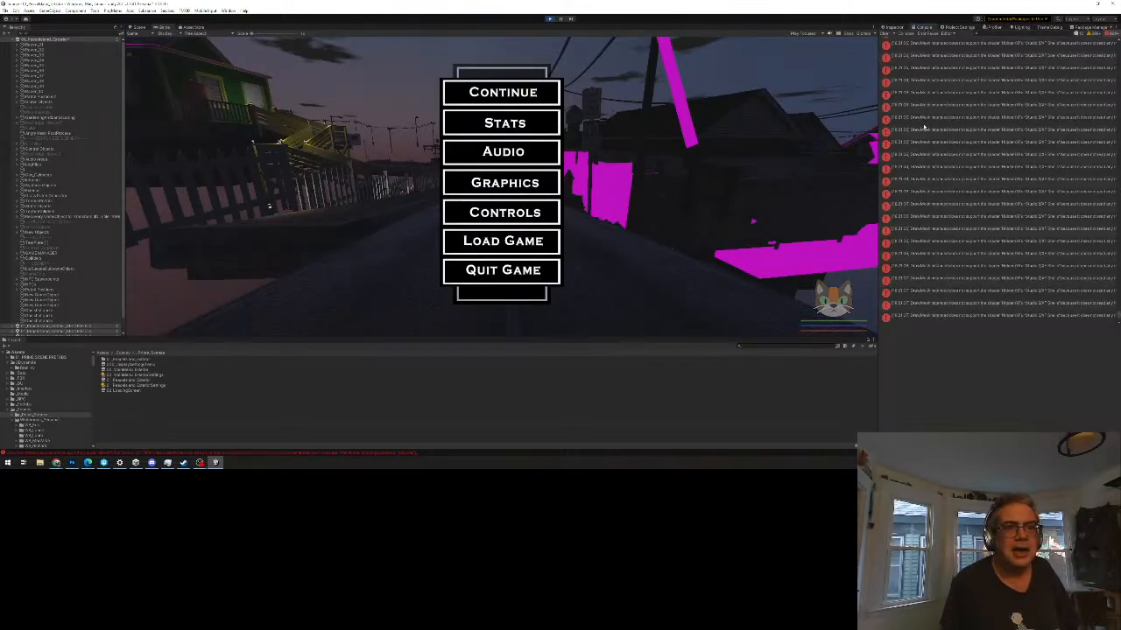
pyautogui.click(885, 35)
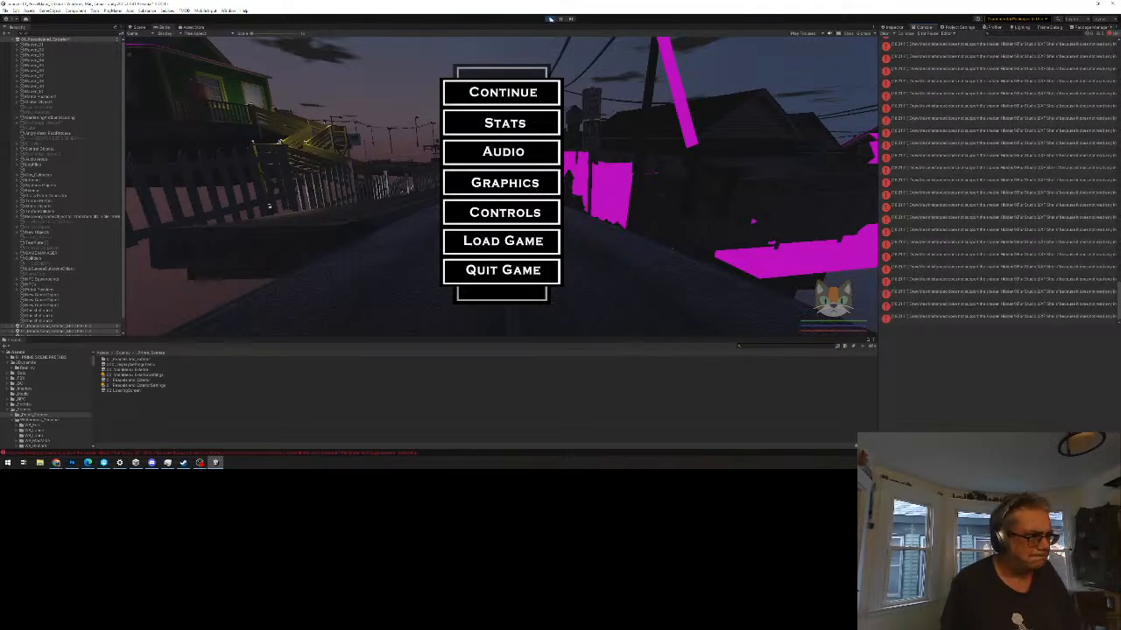
# Step: Resume the game for a brief look around, pause it again and examine the running town's magenta areas from above in the Scene view
pyautogui.click(523, 91)
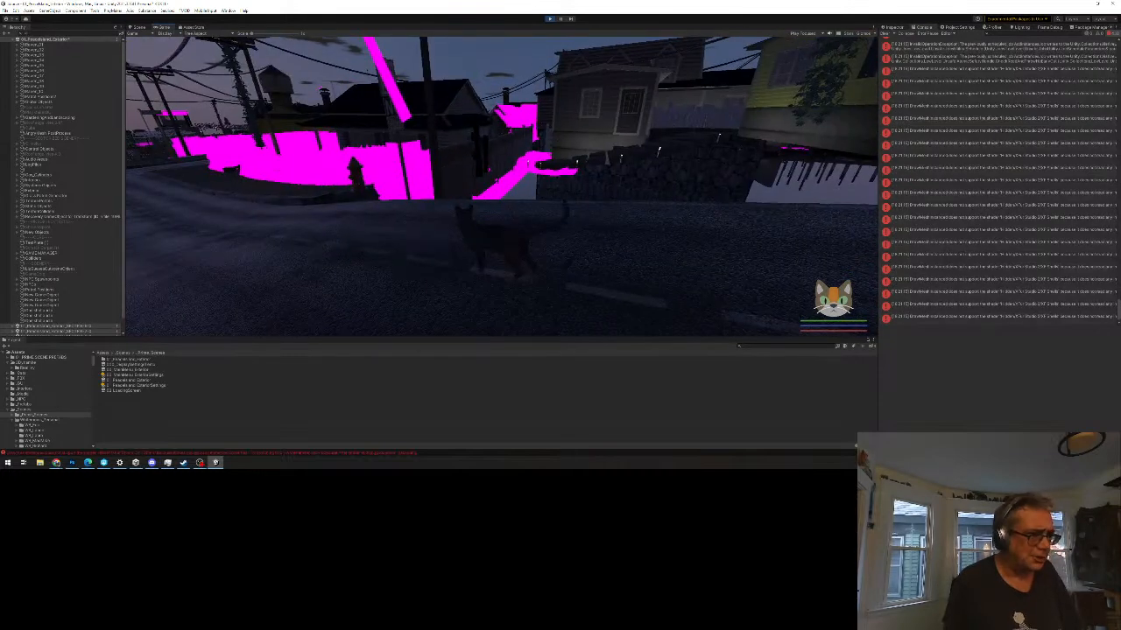
pyautogui.press('Escape')
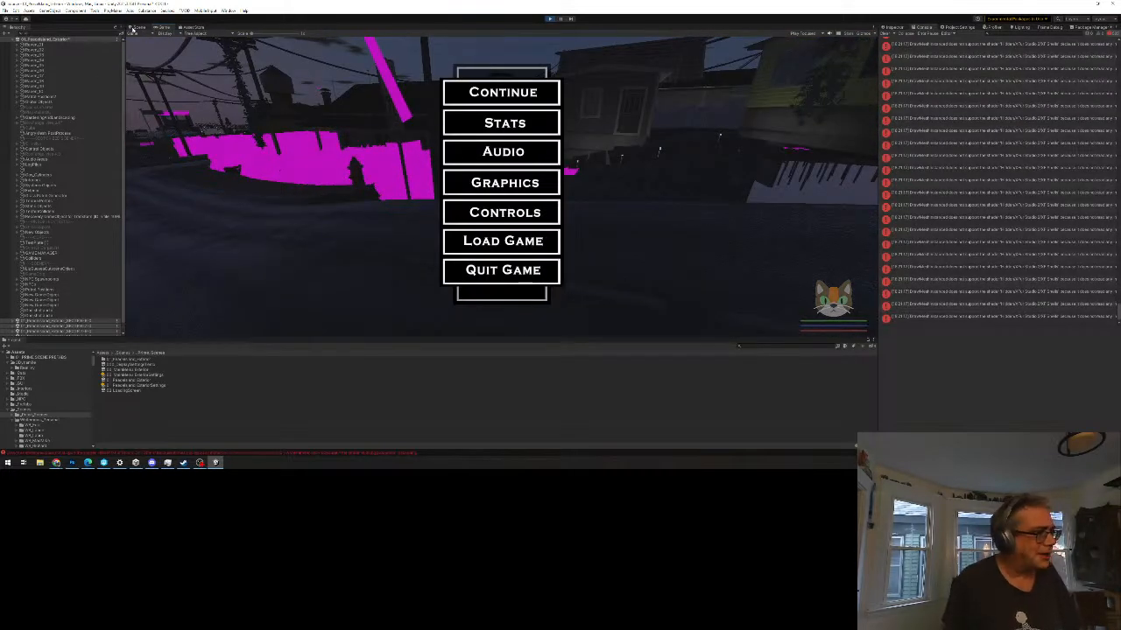
pyautogui.click(136, 27)
pyautogui.scroll(5, 432, 201)
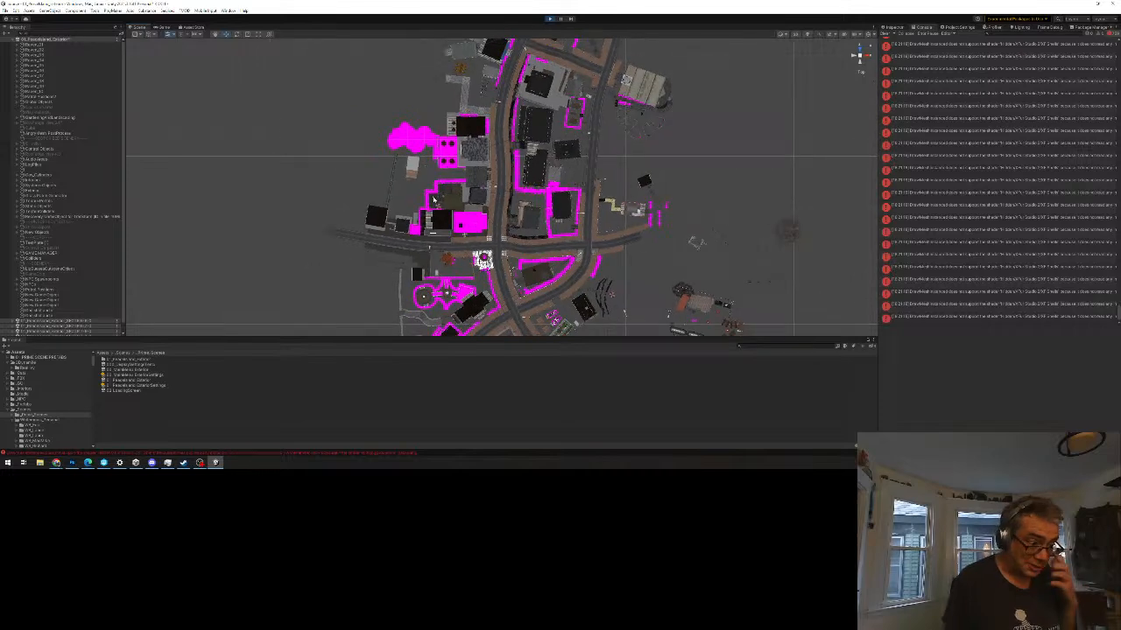
pyautogui.scroll(-5, 432, 201)
pyautogui.scroll(4, 555, 211)
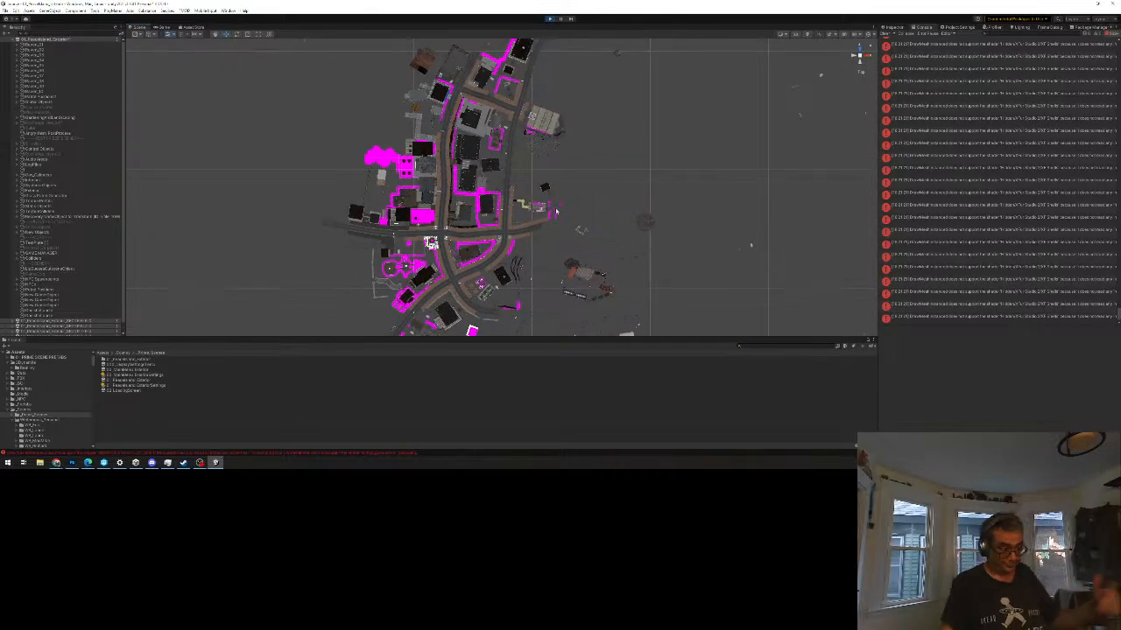
pyautogui.scroll(-5, 556, 211)
pyautogui.moveTo(615, 178); pyautogui.dragTo(551, 227, button='middle')
pyautogui.scroll(-3, 575, 210)
pyautogui.scroll(-3, 613, 185)
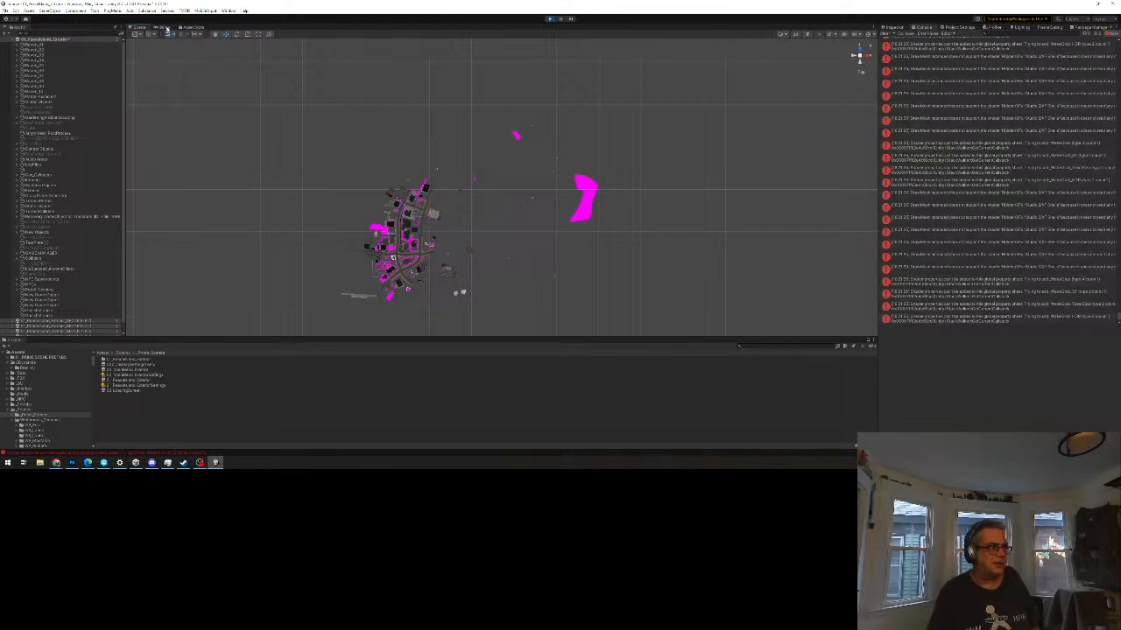
# Step: Return to the Game view, end Play mode and survey the scene's remaining magenta objects from the top view
pyautogui.click(165, 28)
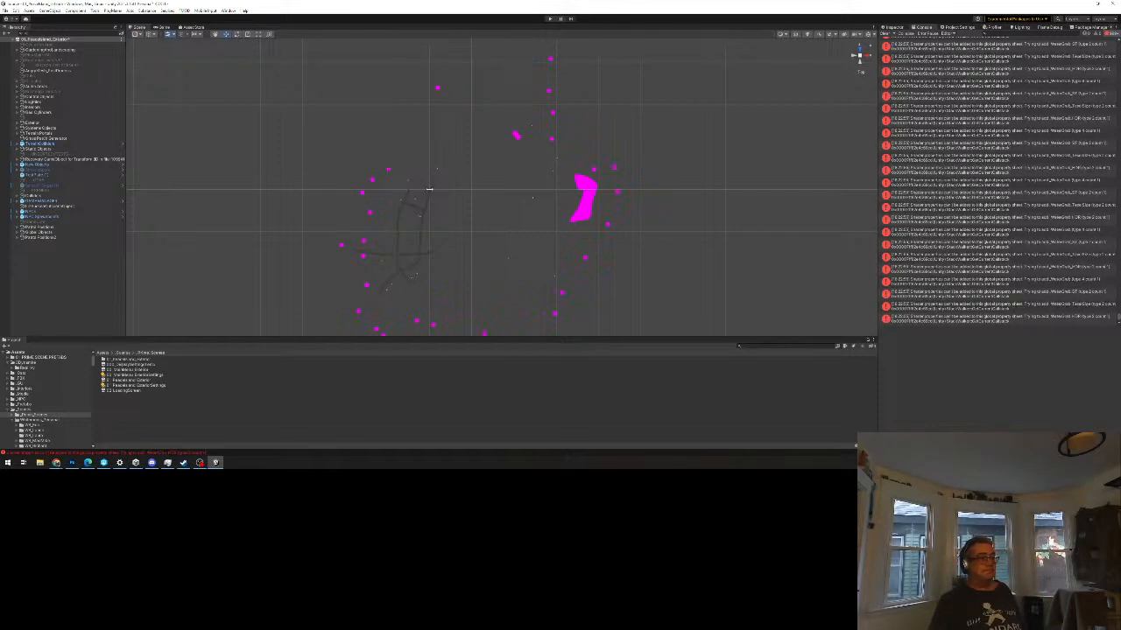
pyautogui.scroll(-10, 438, 190)
pyautogui.scroll(-4, 487, 210)
pyautogui.moveTo(625, 168); pyautogui.dragTo(685, 159, button='middle')
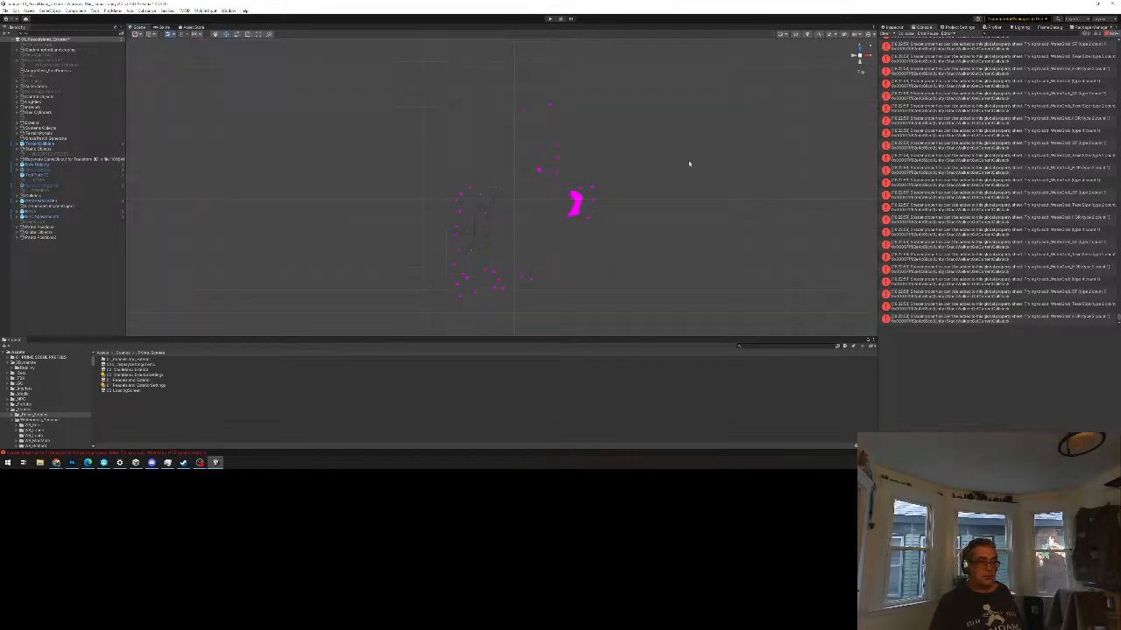